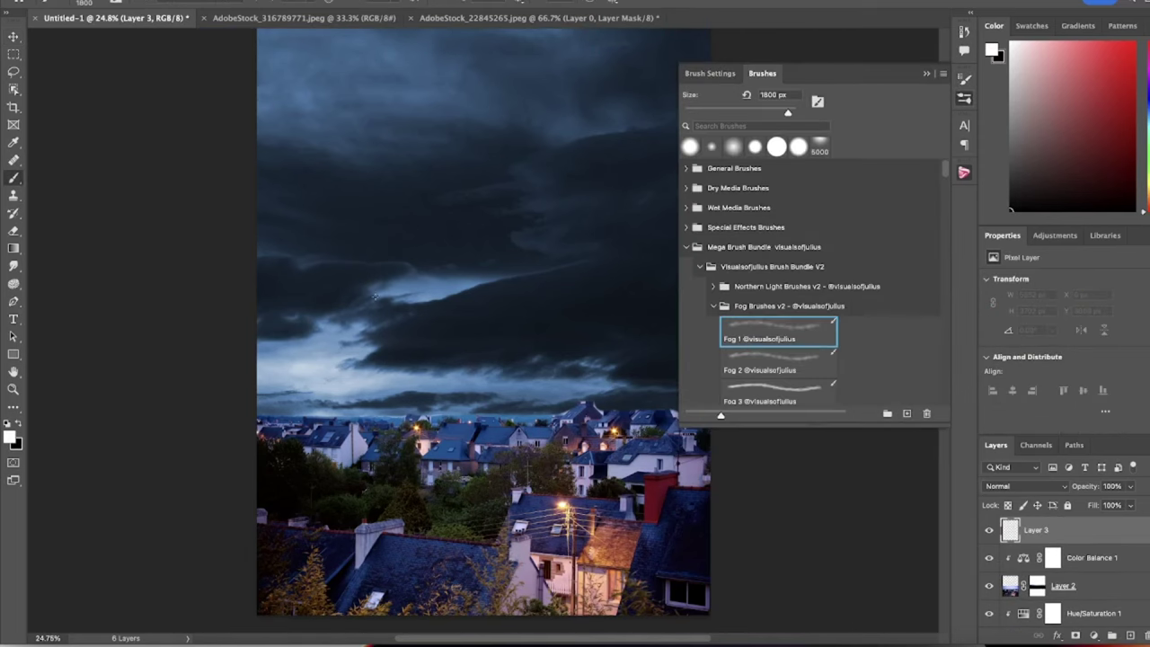
# Step: Paint a Fog 5 brush dab over the houses near the skyline on Layer 3
pyautogui.scroll(-3, 894, 303)
pyautogui.click(778, 329)
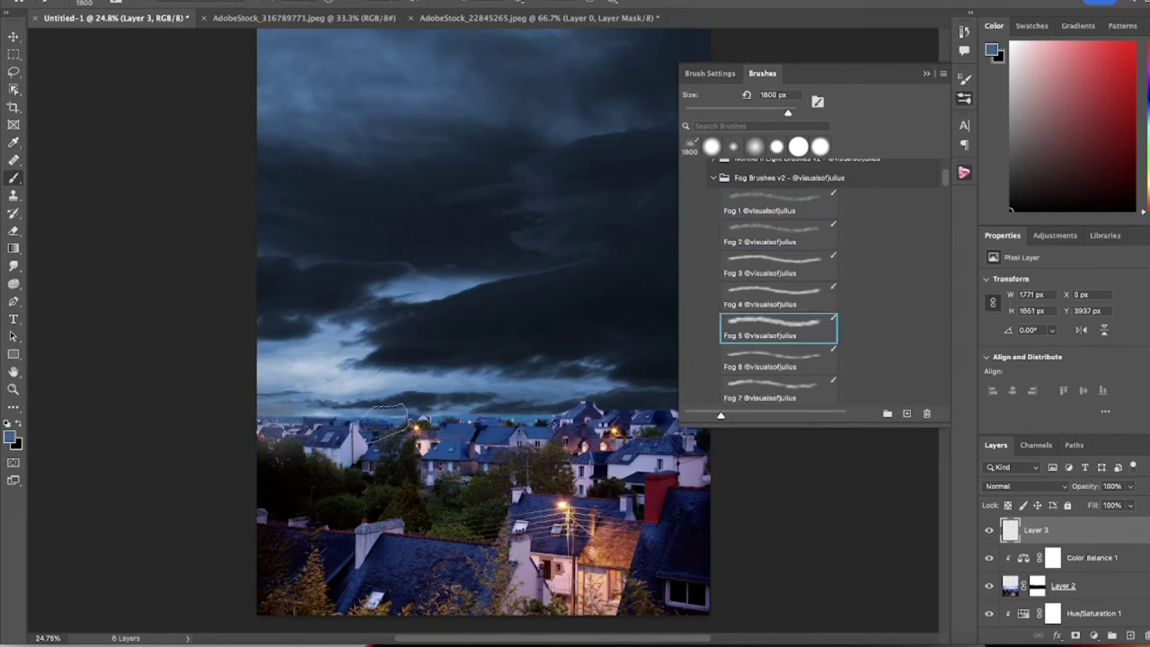
pyautogui.moveTo(648, 369); pyautogui.dragTo(568, 281)
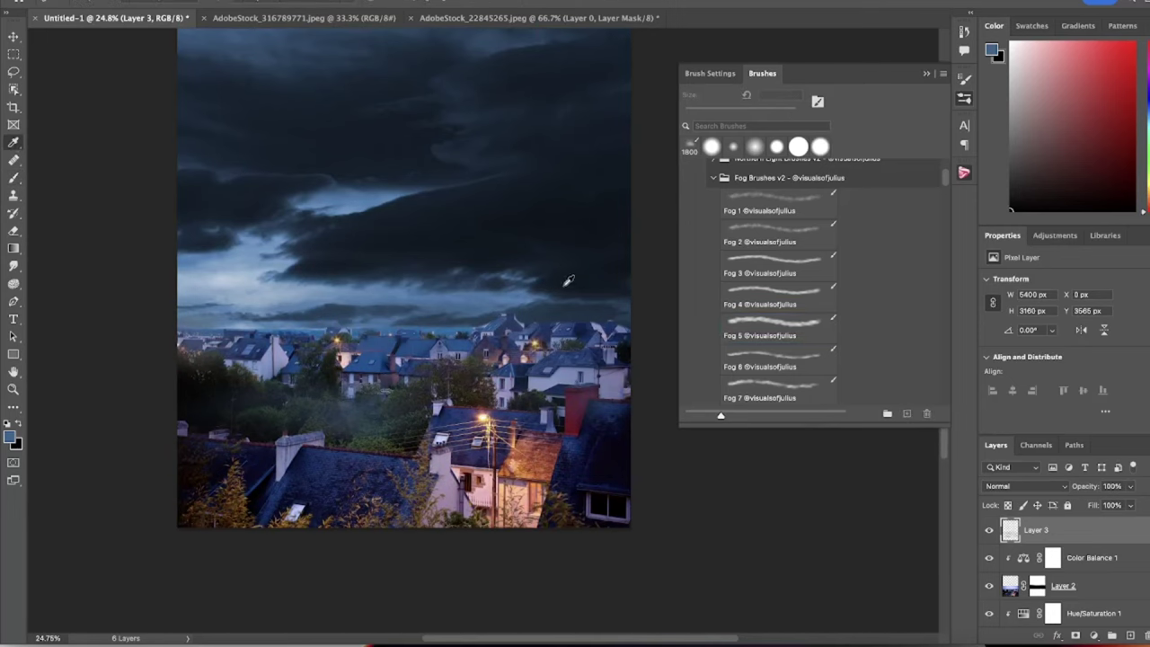
pyautogui.click(584, 333)
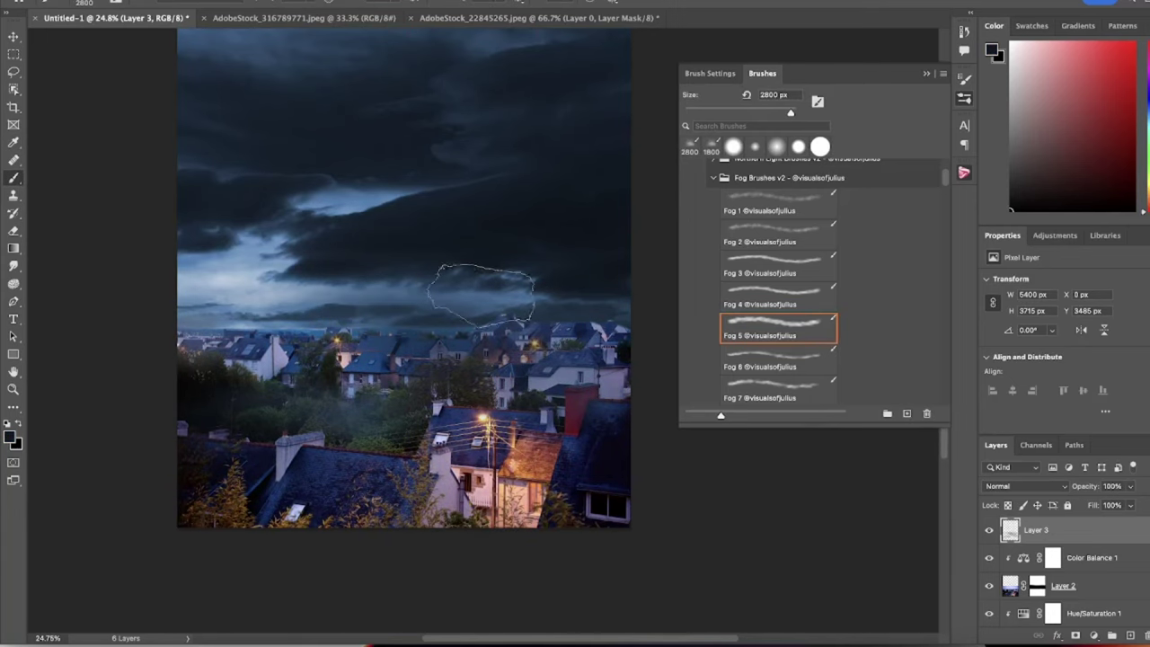
pyautogui.scroll(3, 269, 257)
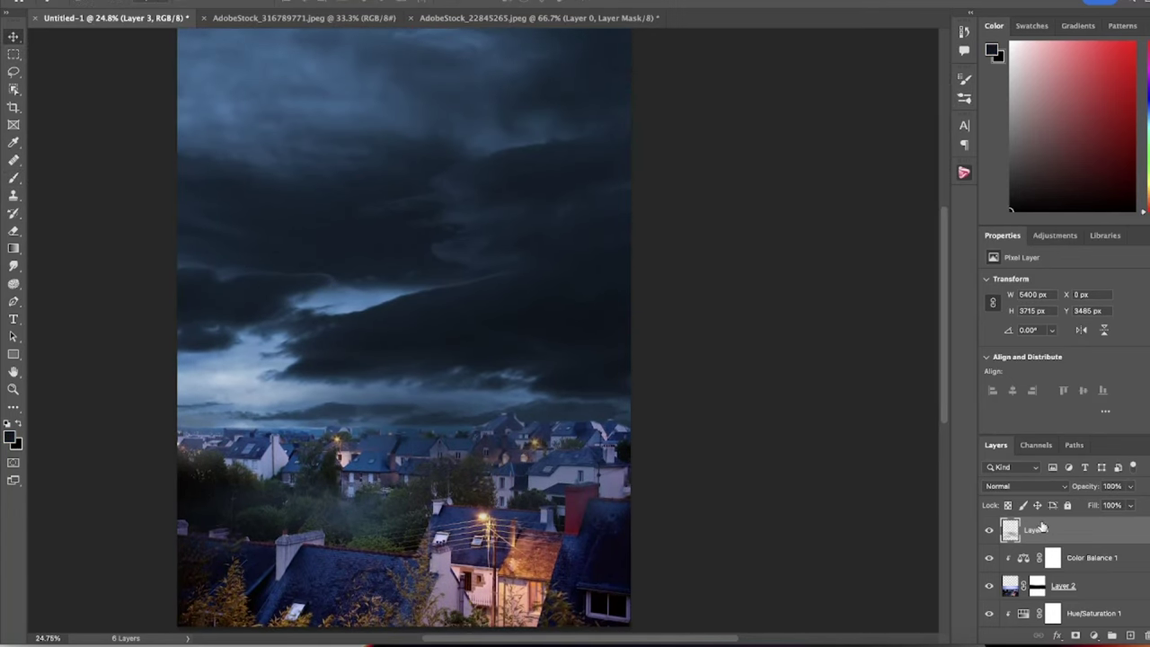
pyautogui.hotkey('ctrl', 'Tab')
# Step: Place the moon photo on the canvas, mask it to the roof, and flip it horizontally over the houses
pyautogui.moveTo(1033, 530); pyautogui.dragTo(411, 449)
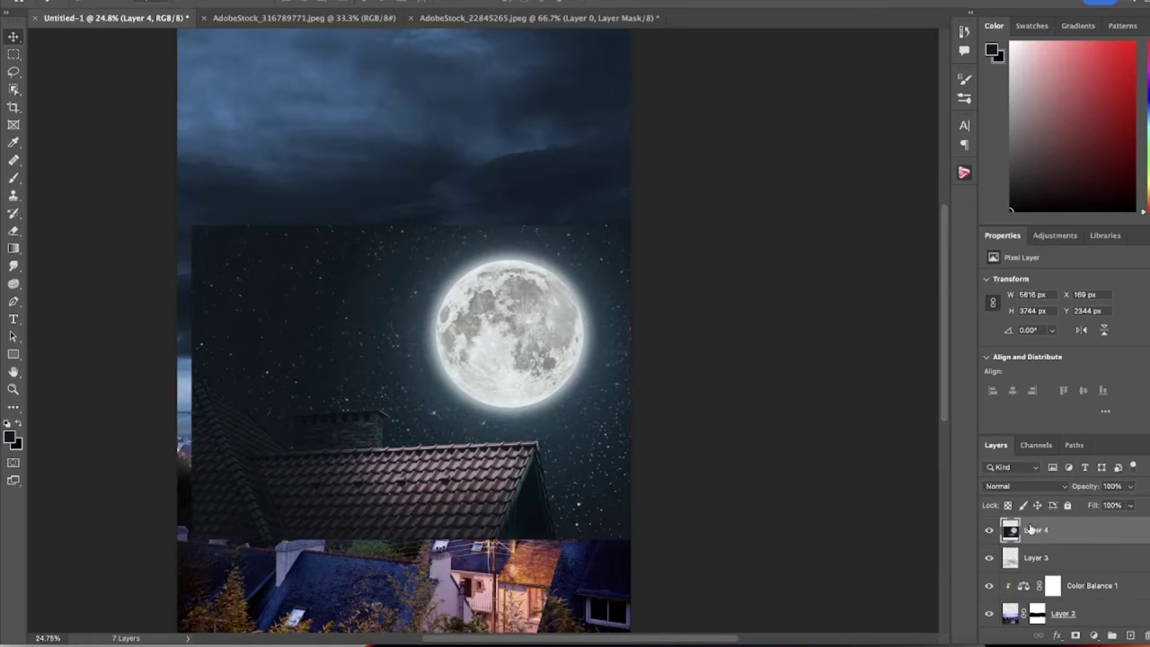
pyautogui.press('w')
pyautogui.moveTo(189, 367); pyautogui.dragTo(533, 555)
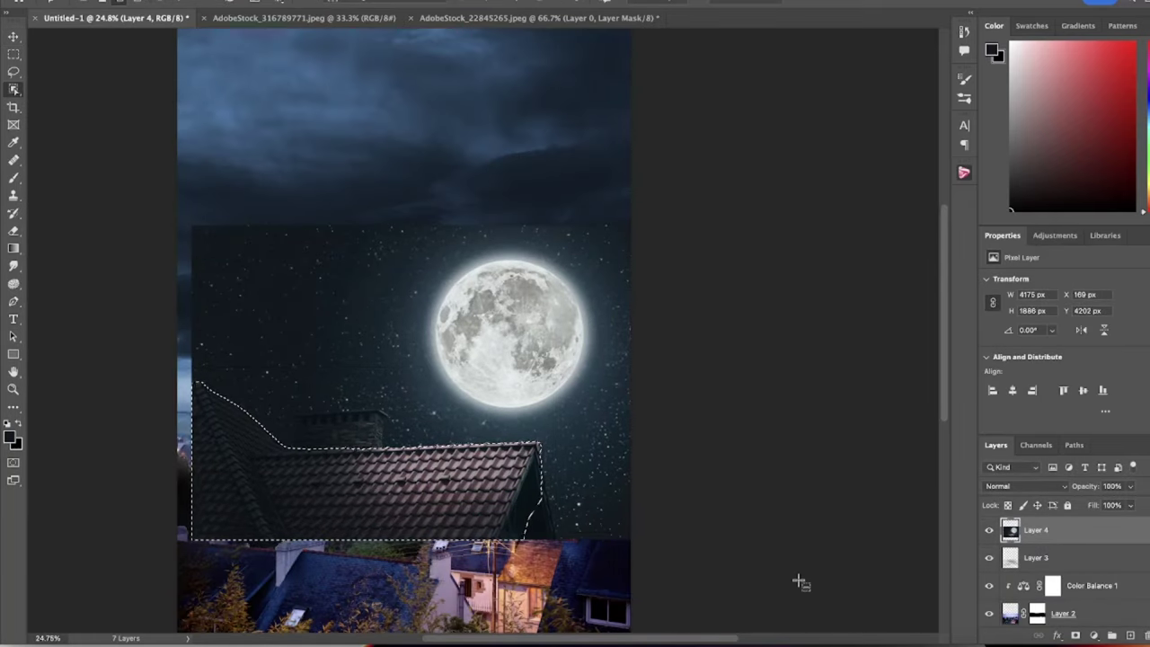
pyautogui.press('v')
pyautogui.moveTo(418, 505)
pyautogui.mouseDown()
pyautogui.moveTo(489, 380)
pyautogui.moveTo(459, 595)
pyautogui.mouseUp()
pyautogui.click(126, 5)
pyautogui.click(404, 297)
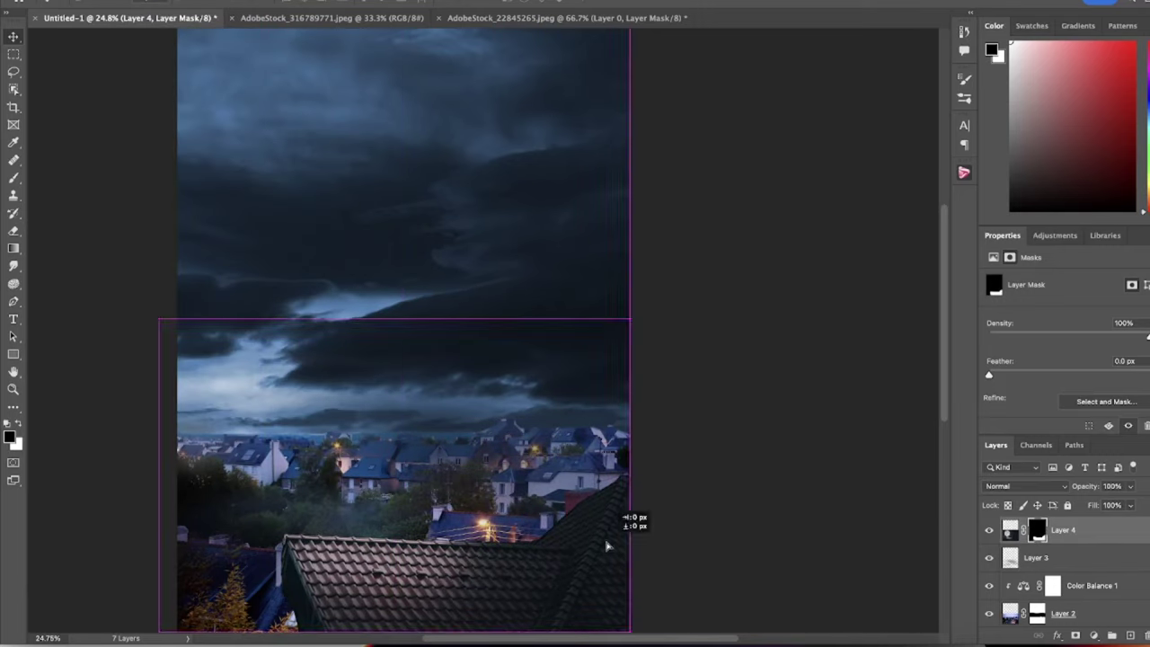
pyautogui.moveTo(606, 545); pyautogui.dragTo(620, 575)
# Step: Copy the moon into the composite as Layer 5 and enlarge it high in the sky
pyautogui.click(437, 18)
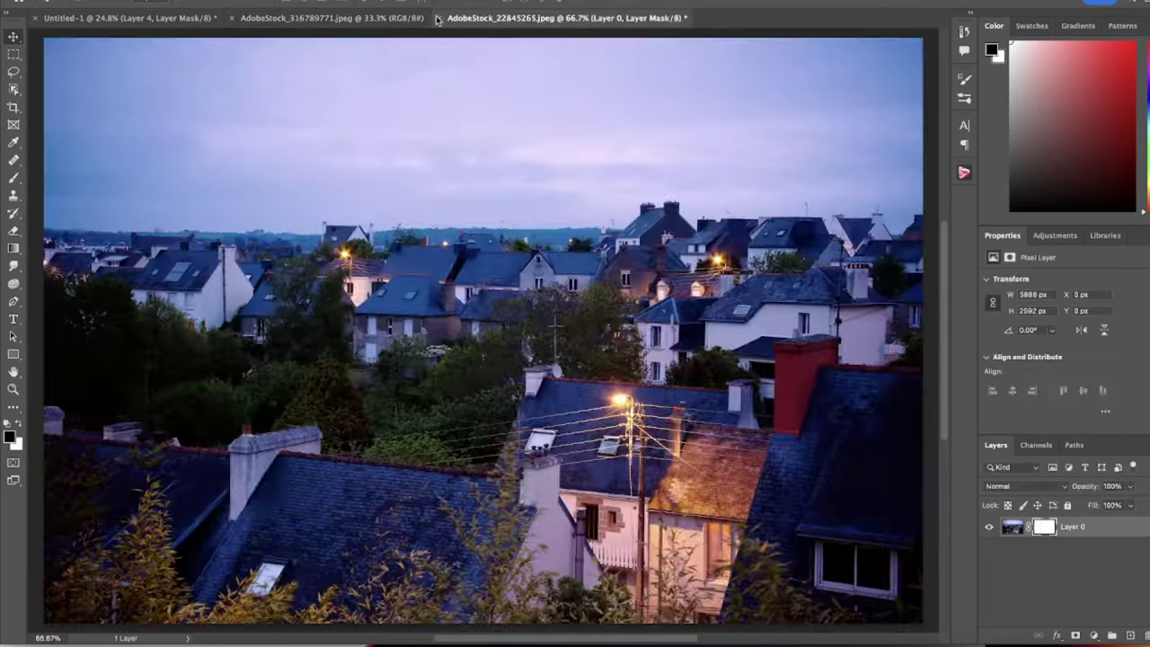
pyautogui.click(331, 18)
pyautogui.moveTo(459, 135); pyautogui.dragTo(661, 286)
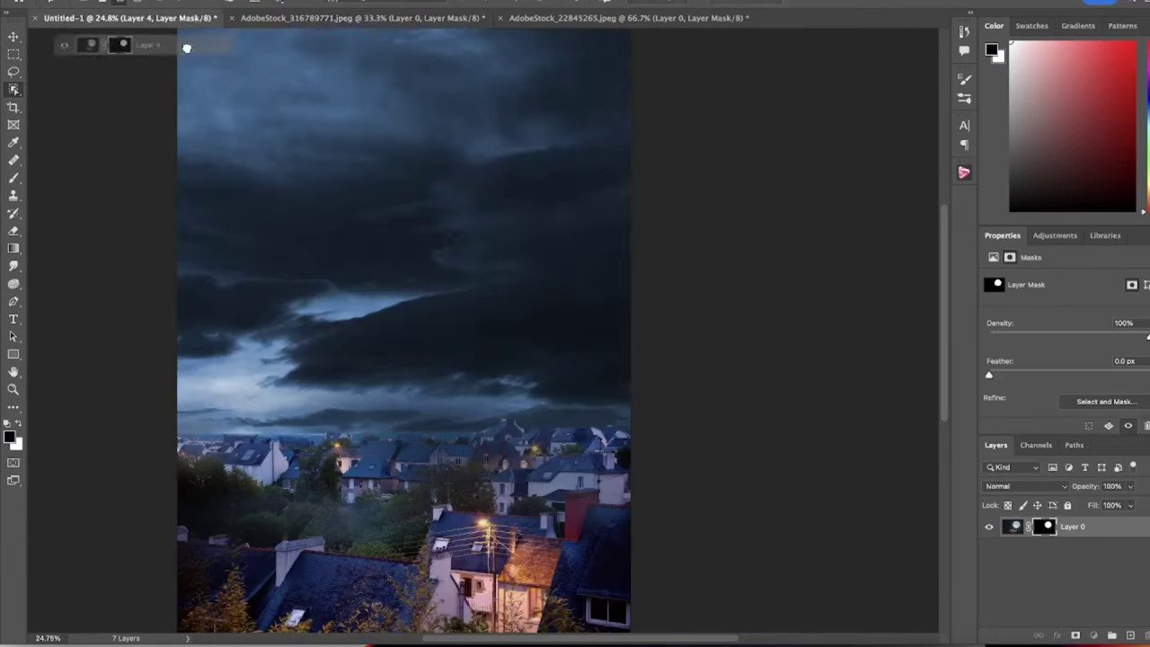
pyautogui.hotkey('ctrl', 'v')
pyautogui.moveTo(599, 234)
pyautogui.mouseDown()
pyautogui.moveTo(470, 296)
pyautogui.moveTo(709, 69)
pyautogui.mouseUp()
pyautogui.hotkey('ctrl', 't')
pyautogui.press('Return')
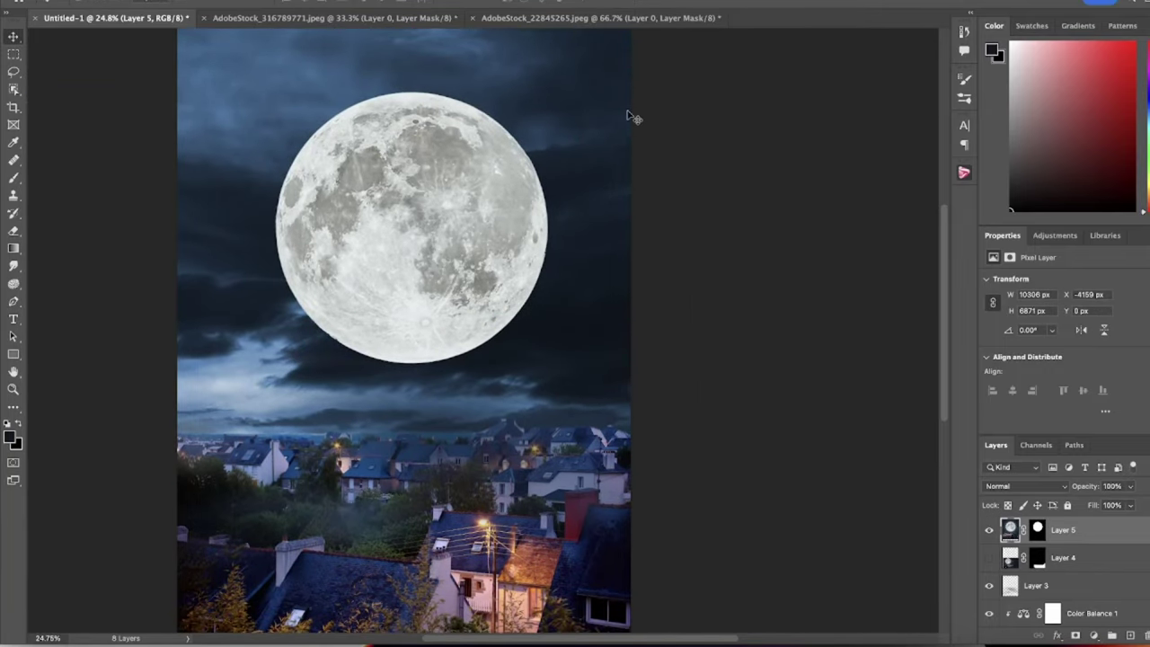
# Step: Add an Inner Glow to the moon layer with reduced opacity
pyautogui.click(1055, 235)
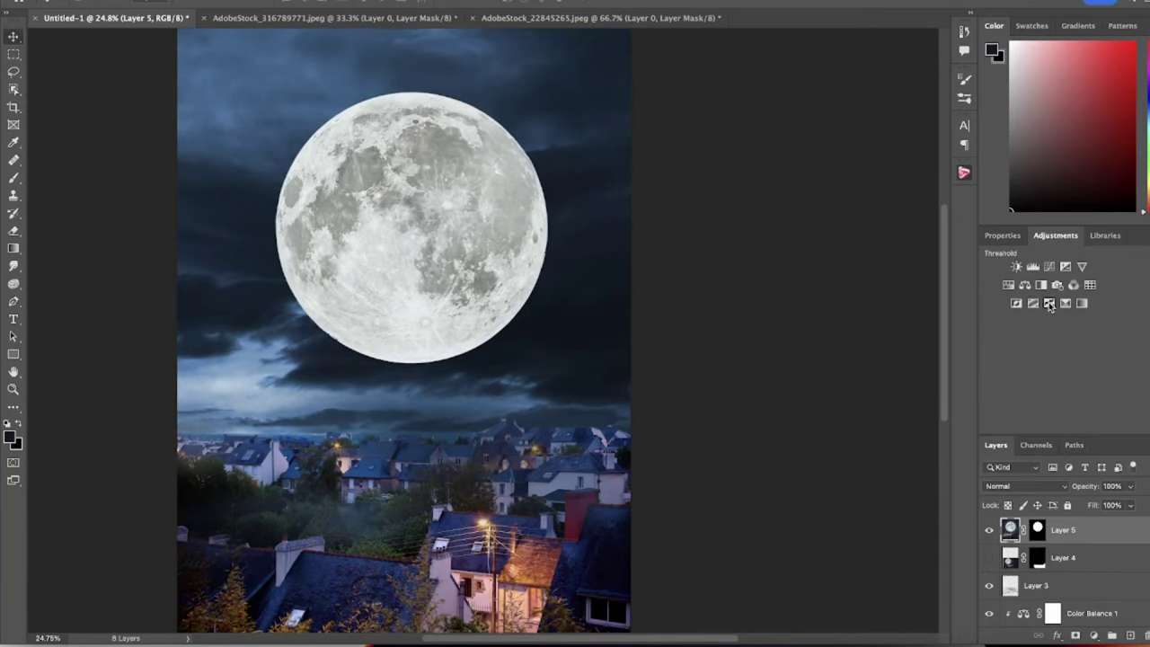
pyautogui.click(122, 0)
pyautogui.click(440, 149)
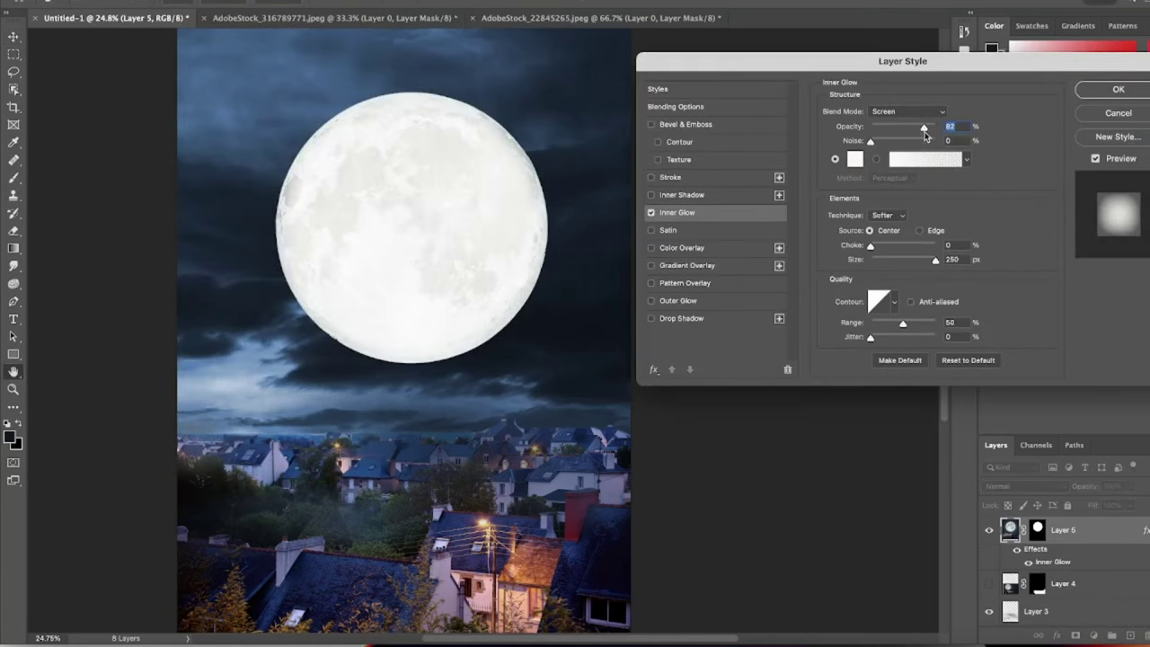
pyautogui.moveTo(925, 127); pyautogui.dragTo(868, 132)
# Step: Add a Color Dodge Outer Glow with higher opacity, Softer technique and spread 0
pyautogui.click(676, 300)
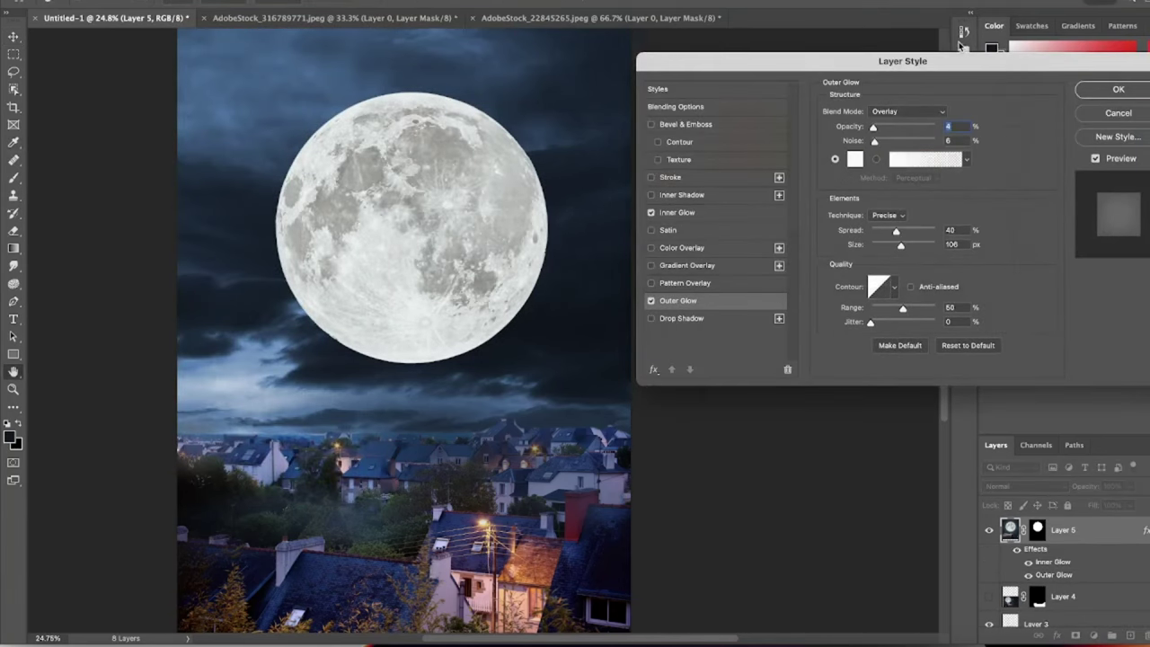
pyautogui.click(910, 115)
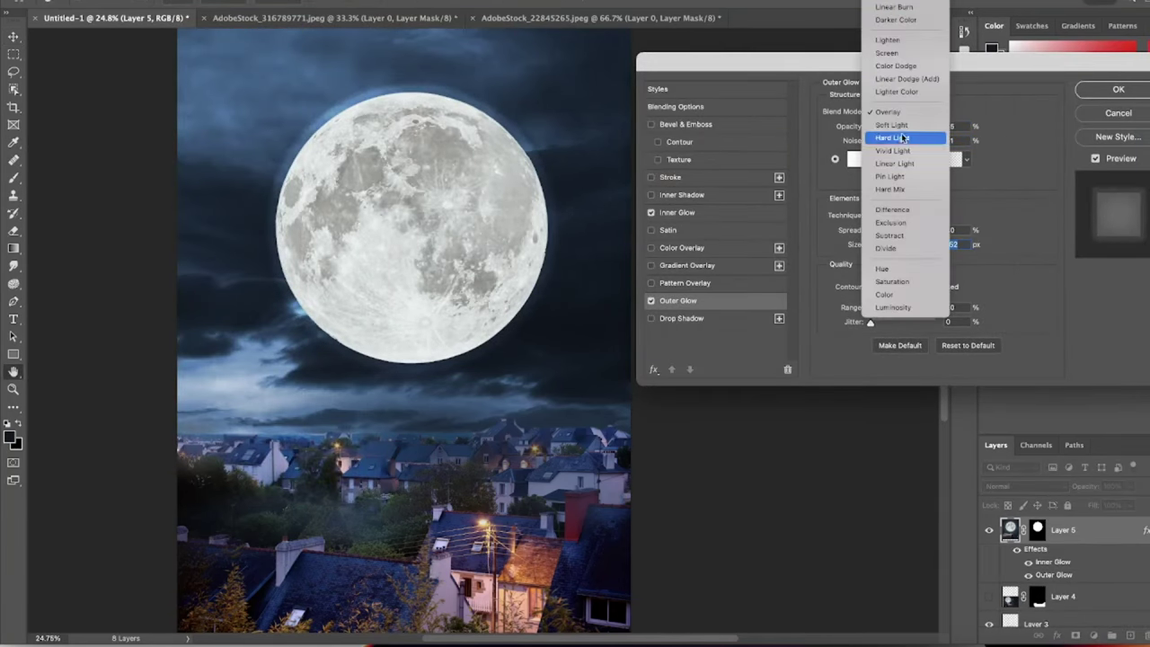
pyautogui.click(907, 136)
pyautogui.moveTo(903, 141)
pyautogui.mouseDown()
pyautogui.moveTo(870, 141)
pyautogui.moveTo(921, 127)
pyautogui.mouseUp()
pyautogui.click(894, 215)
pyautogui.click(898, 223)
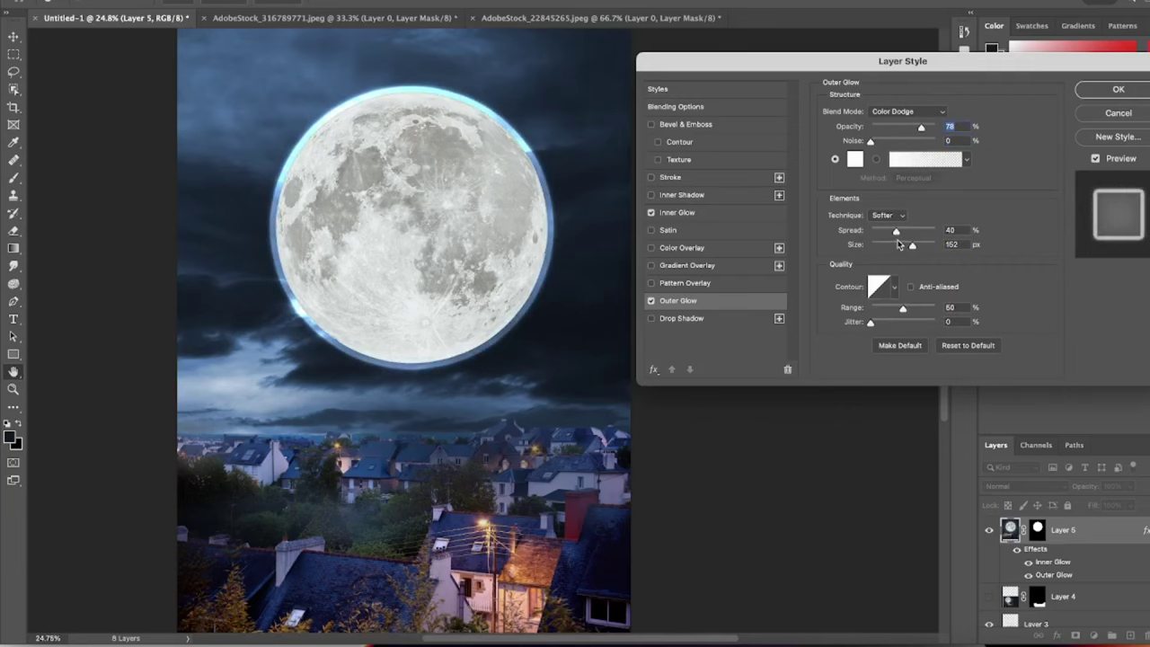
pyautogui.moveTo(897, 230)
pyautogui.mouseDown()
pyautogui.moveTo(870, 230)
pyautogui.moveTo(934, 244)
pyautogui.mouseUp()
pyautogui.moveTo(921, 127); pyautogui.dragTo(870, 142)
# Step: Switch the Outer Glow to Linear Dodge (Add), fine-tune its size and opacity, and apply
pyautogui.click(908, 112)
pyautogui.click(907, 125)
pyautogui.moveTo(934, 244); pyautogui.dragTo(916, 244)
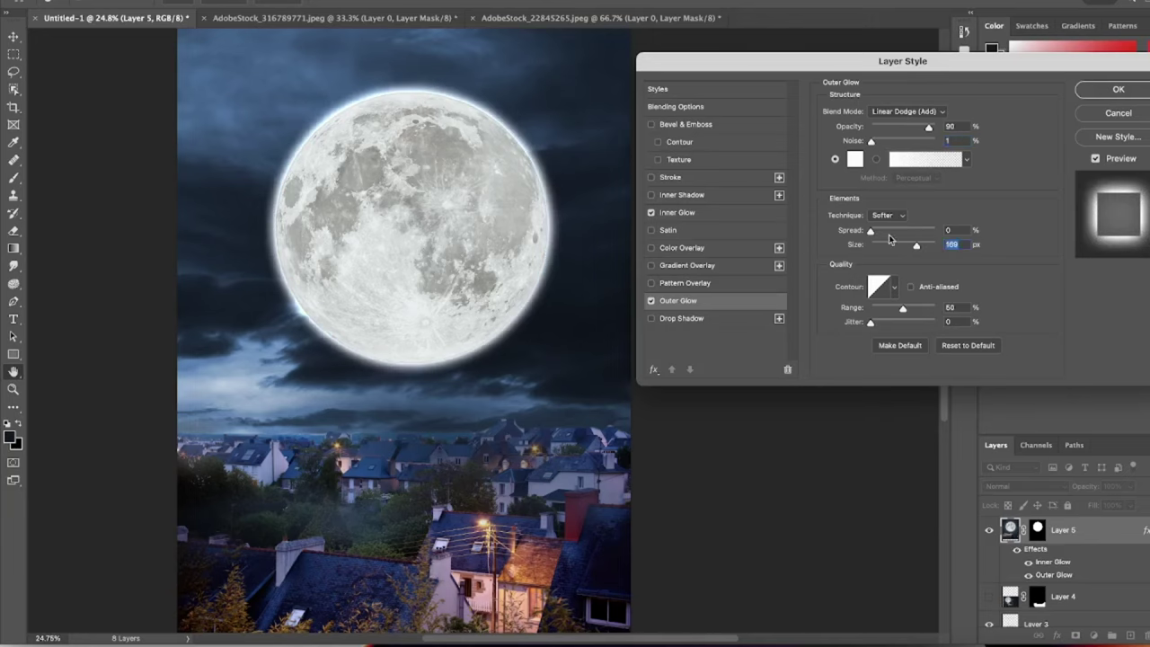
pyautogui.click(885, 216)
pyautogui.click(885, 232)
pyautogui.click(885, 216)
pyautogui.click(885, 223)
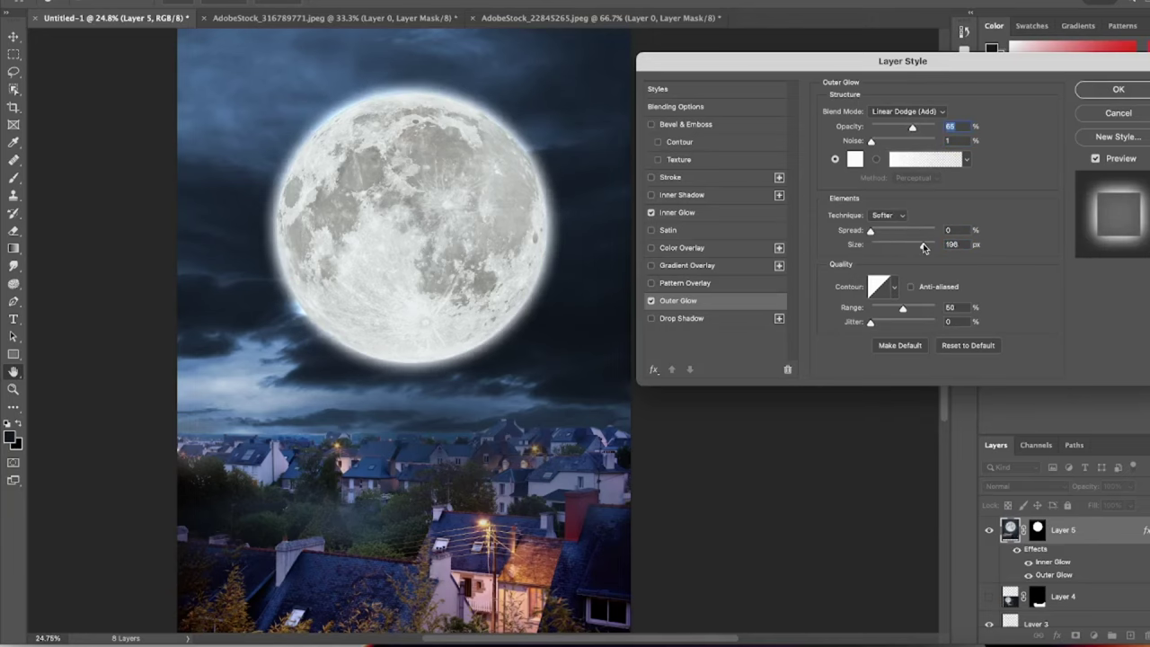
pyautogui.moveTo(929, 127); pyautogui.dragTo(912, 127)
pyautogui.moveTo(916, 244); pyautogui.dragTo(901, 245)
pyautogui.click(1096, 90)
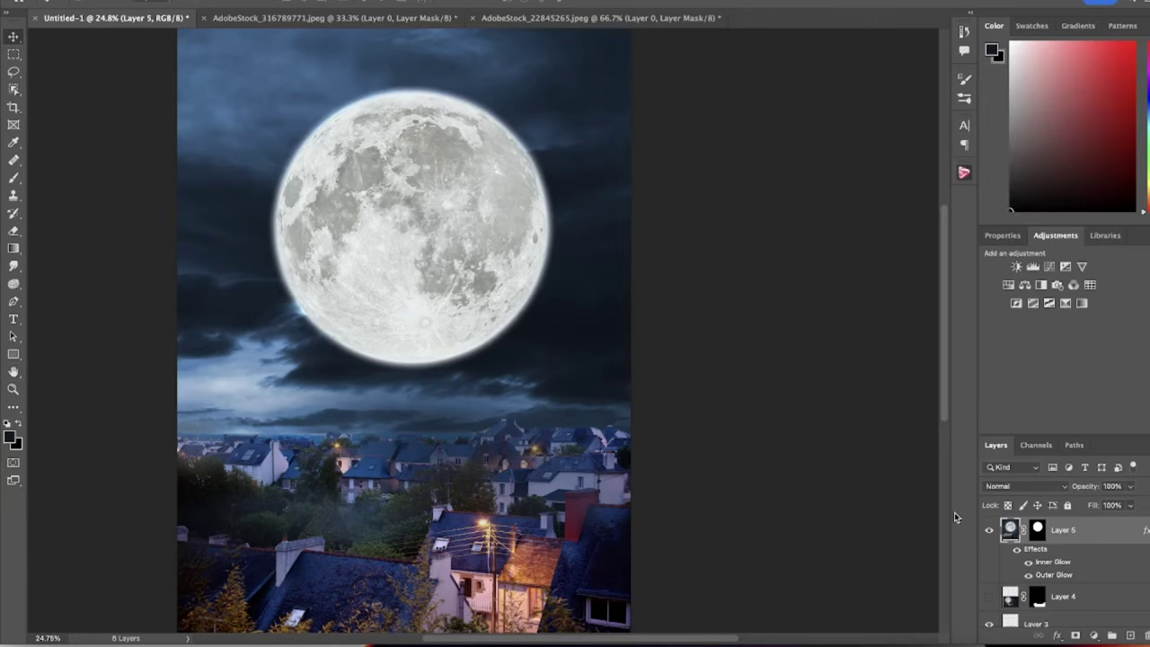
# Step: Paint clouds across the lower sky on a new layer and move them below the moon
pyautogui.click(964, 79)
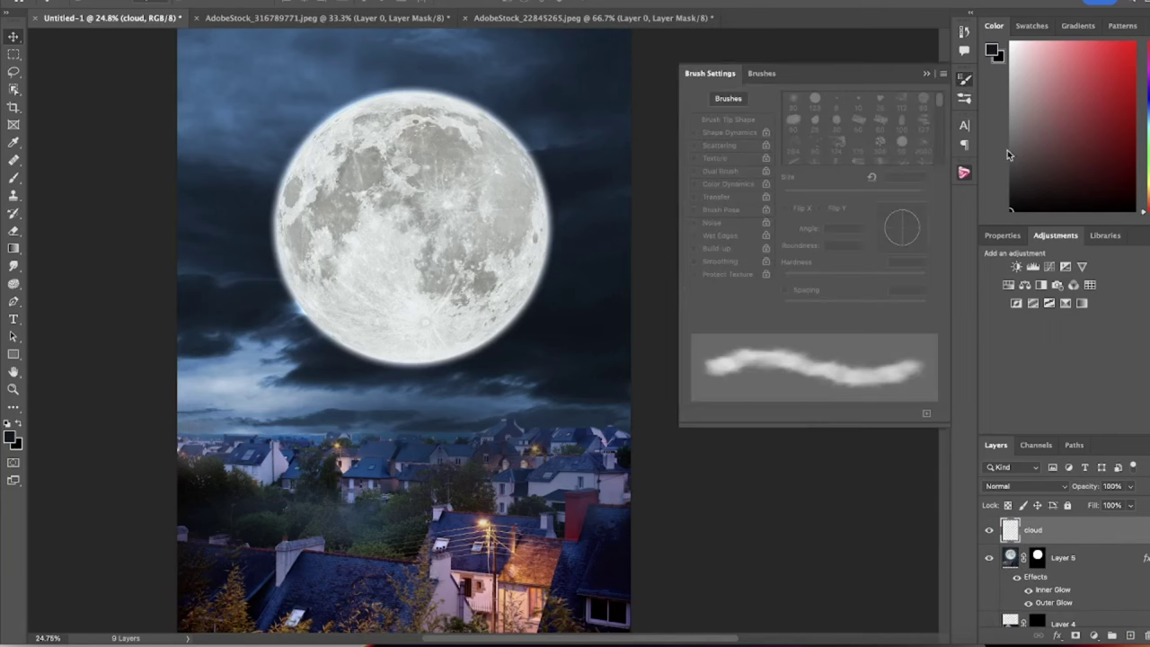
pyautogui.moveTo(584, 252)
pyautogui.mouseDown()
pyautogui.moveTo(575, 539)
pyautogui.moveTo(328, 562)
pyautogui.moveTo(249, 257)
pyautogui.moveTo(557, 359)
pyautogui.moveTo(306, 468)
pyautogui.moveTo(539, 476)
pyautogui.mouseUp()
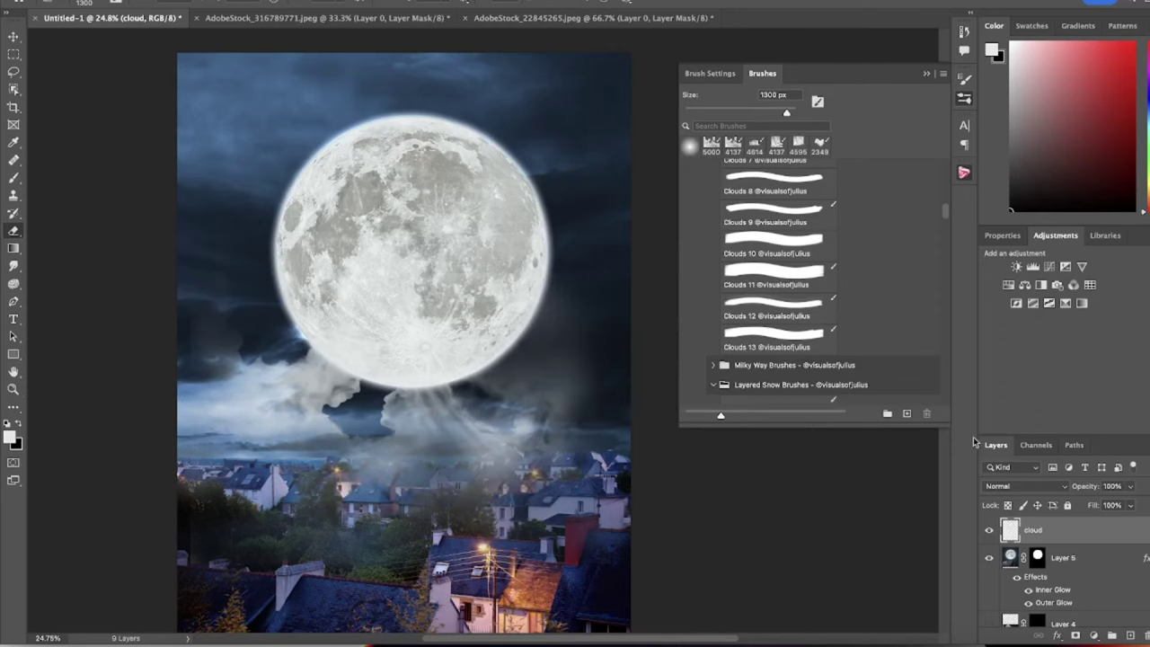
pyautogui.press('v')
pyautogui.moveTo(449, 539)
pyautogui.mouseDown()
pyautogui.moveTo(451, 219)
pyautogui.moveTo(424, 312)
pyautogui.moveTo(449, 479)
pyautogui.moveTo(432, 377)
pyautogui.mouseUp()
# Step: Hide the large moon layer and stamp a moon with the Moon Without Light brush
pyautogui.scroll(-5, 827, 358)
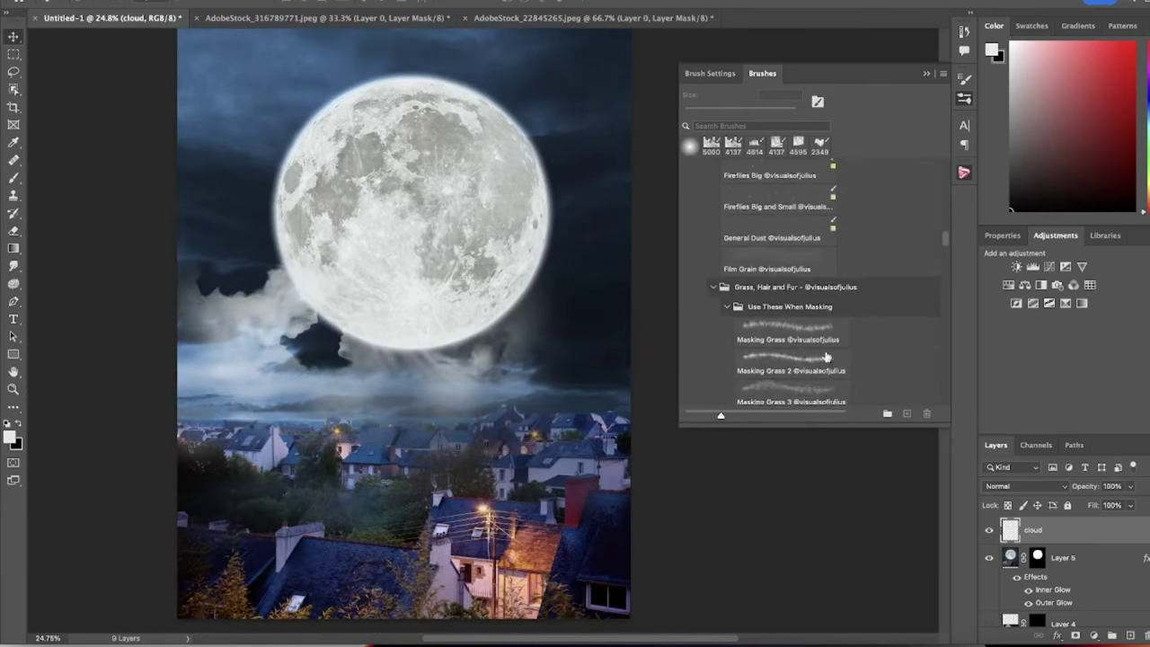
pyautogui.scroll(-10, 826, 357)
pyautogui.click(778, 281)
pyautogui.click(777, 340)
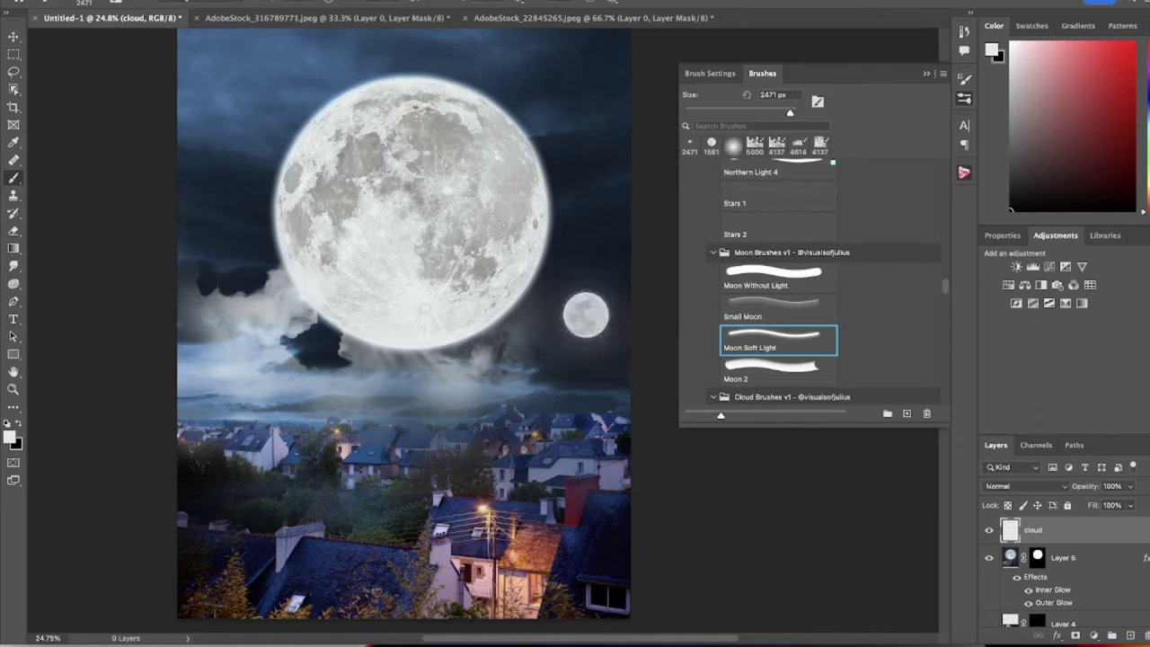
pyautogui.click(989, 557)
pyautogui.click(442, 98)
pyautogui.hotkey('ctrl', 'z')
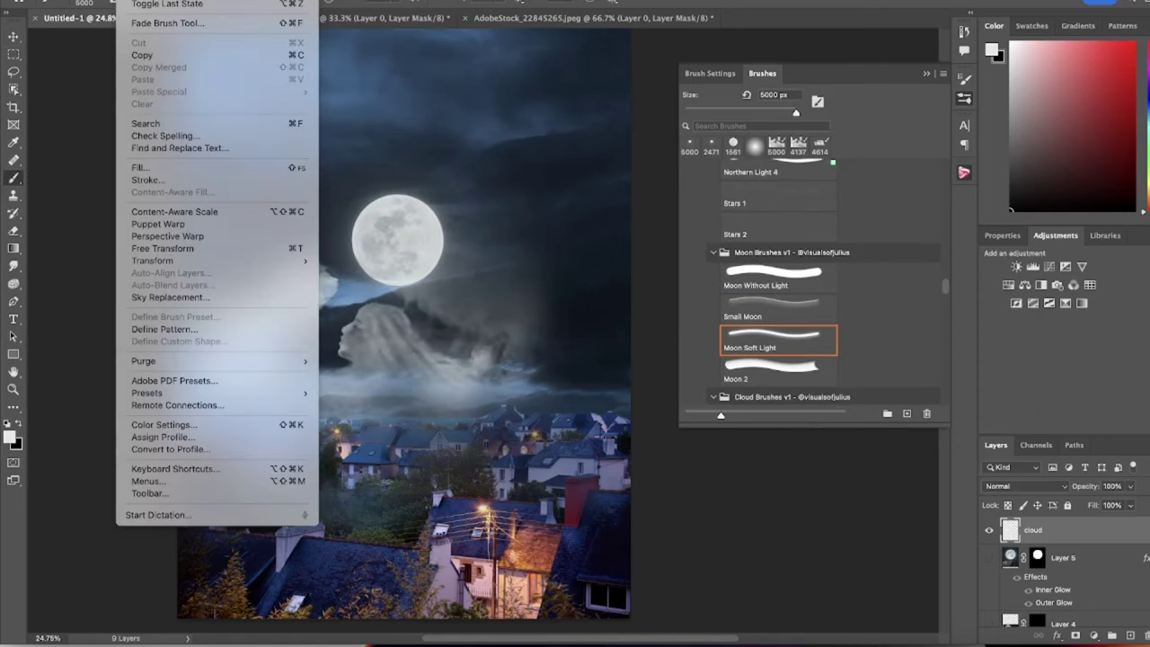
pyautogui.click(770, 323)
pyautogui.scroll(-1, 767, 310)
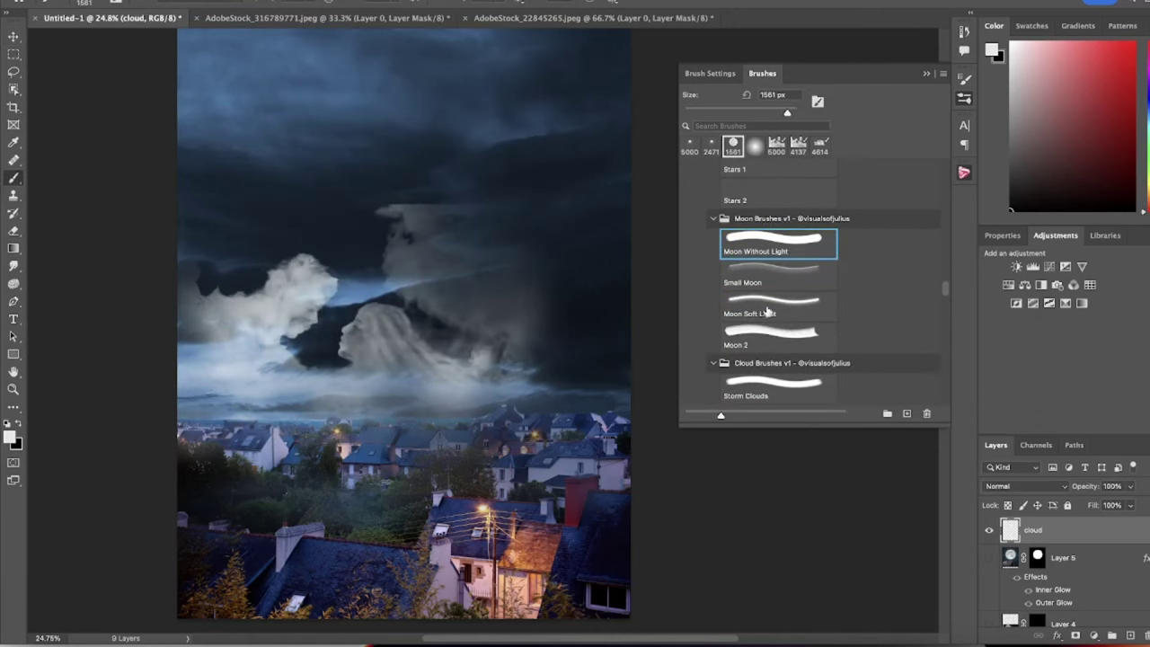
pyautogui.click(360, 218)
# Step: Erase the clouds' hard lower edge and select the Clouds 9 brush, hiding the moon layer
pyautogui.click(989, 530)
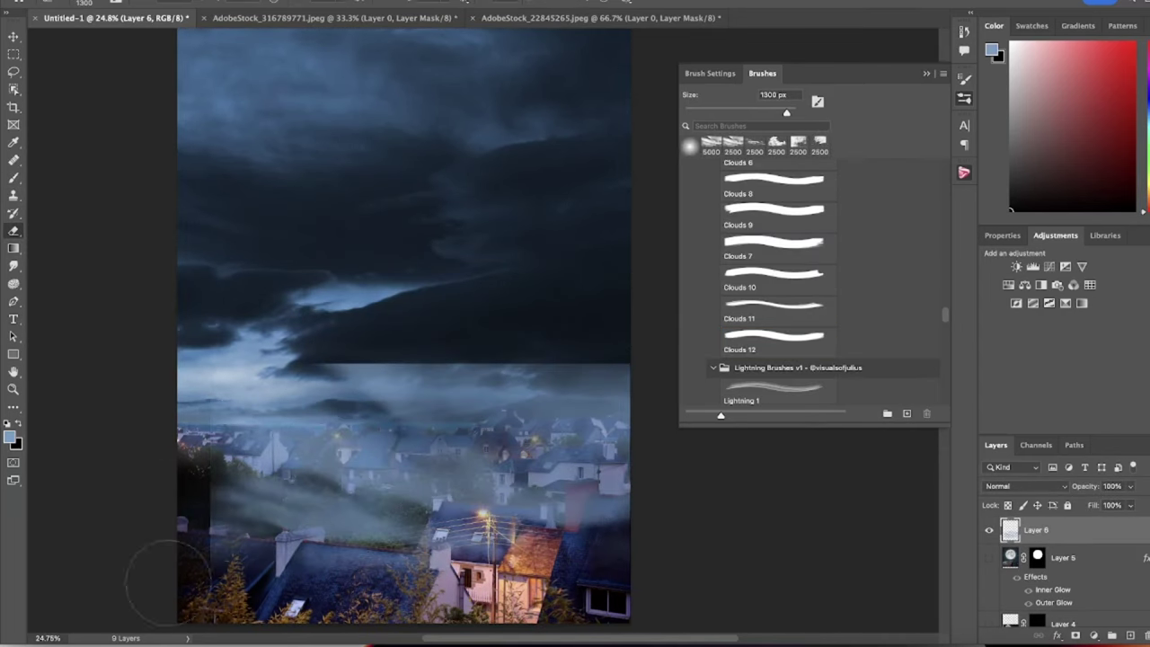
pyautogui.moveTo(168, 582)
pyautogui.mouseDown()
pyautogui.moveTo(347, 329)
pyautogui.moveTo(513, 372)
pyautogui.moveTo(503, 456)
pyautogui.moveTo(344, 450)
pyautogui.mouseUp()
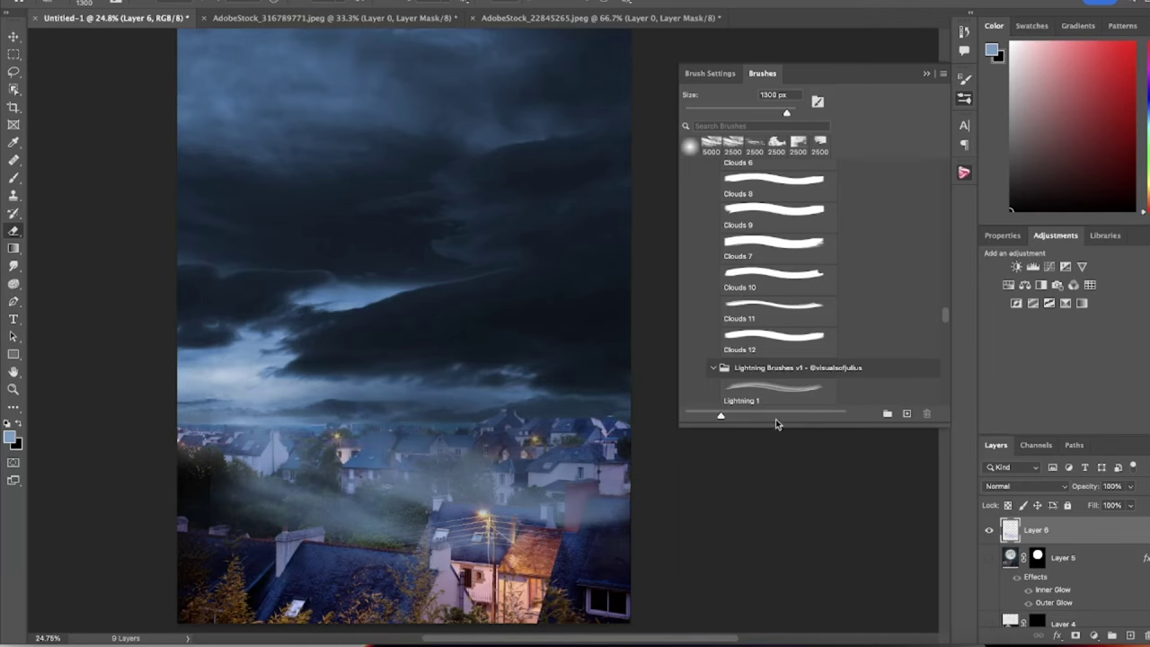
pyautogui.press('b')
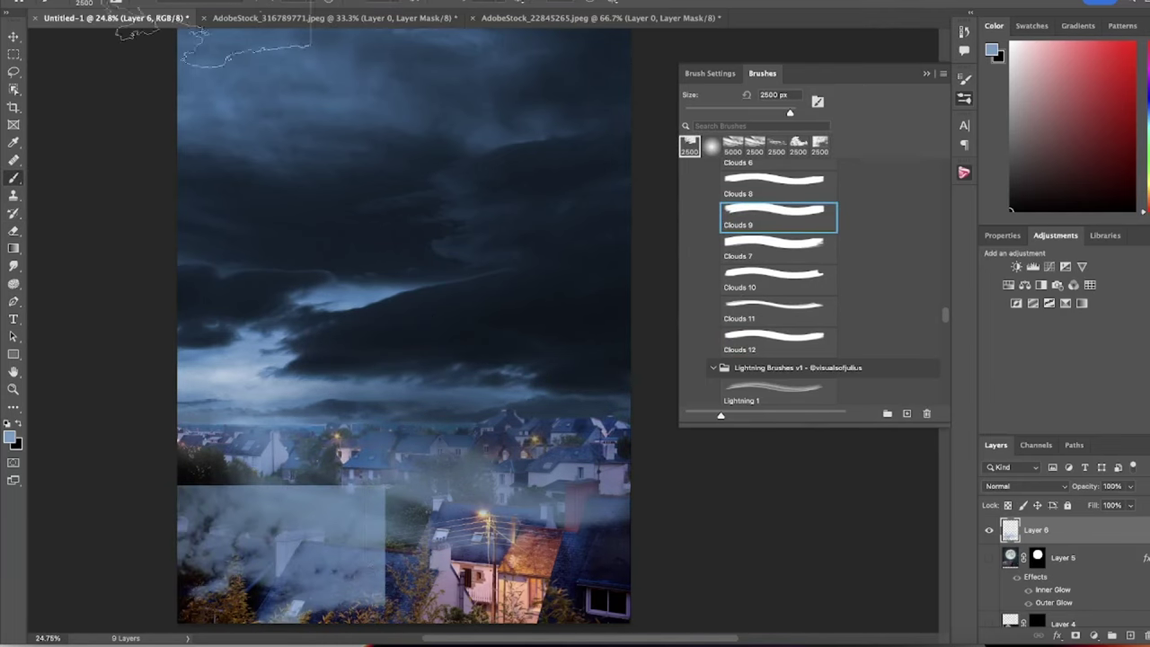
pyautogui.click(897, 146)
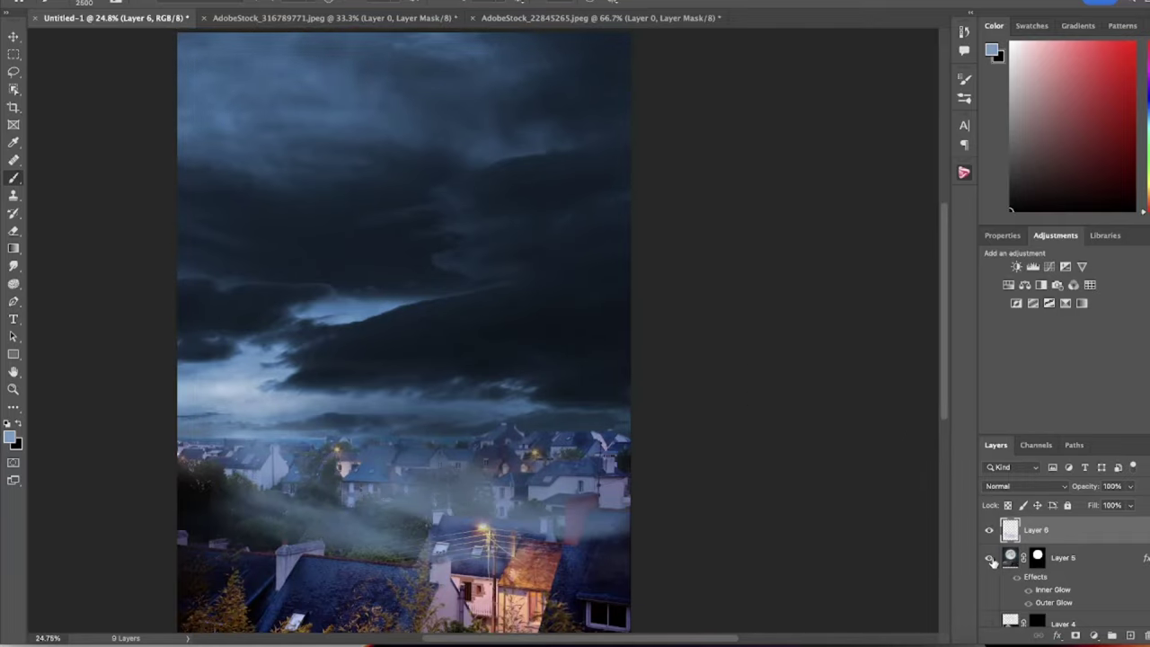
pyautogui.click(990, 562)
pyautogui.click(991, 561)
# Step: Create a new blank document, Untitled-2, filled with a solid navy layer
pyautogui.hotkey('ctrl', 'n')
pyautogui.press('Return')
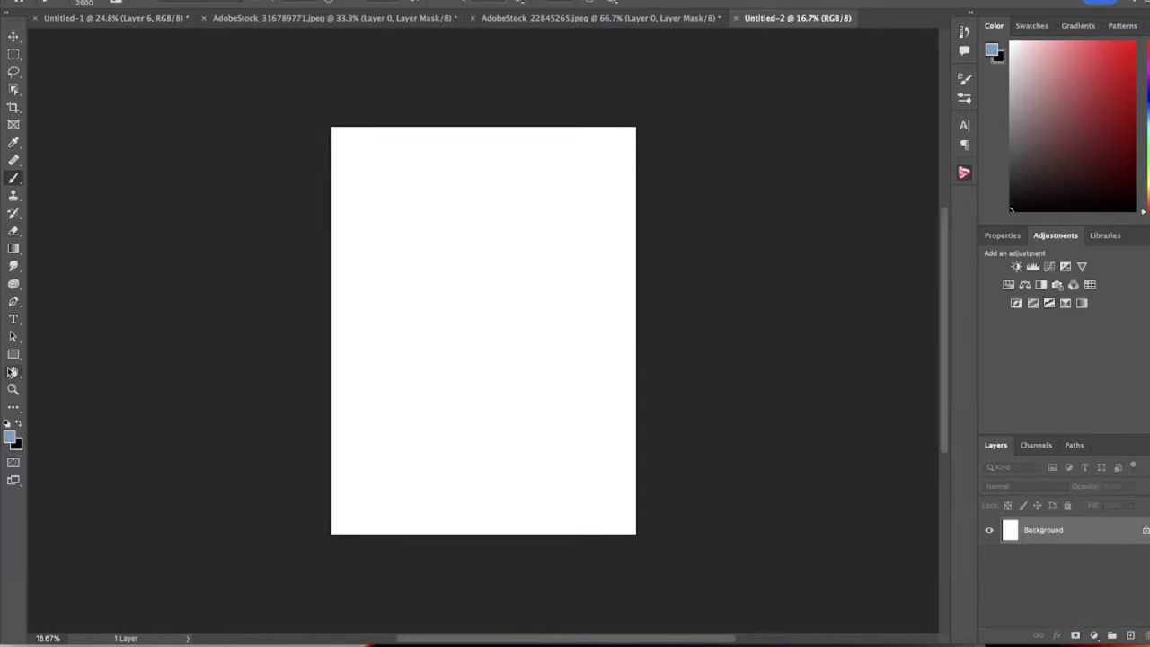
pyautogui.click(1093, 636)
pyautogui.click(1097, 328)
# Step: Add an empty layer and stamp a moon with the Moon Soft Light brush
pyautogui.press('F5')
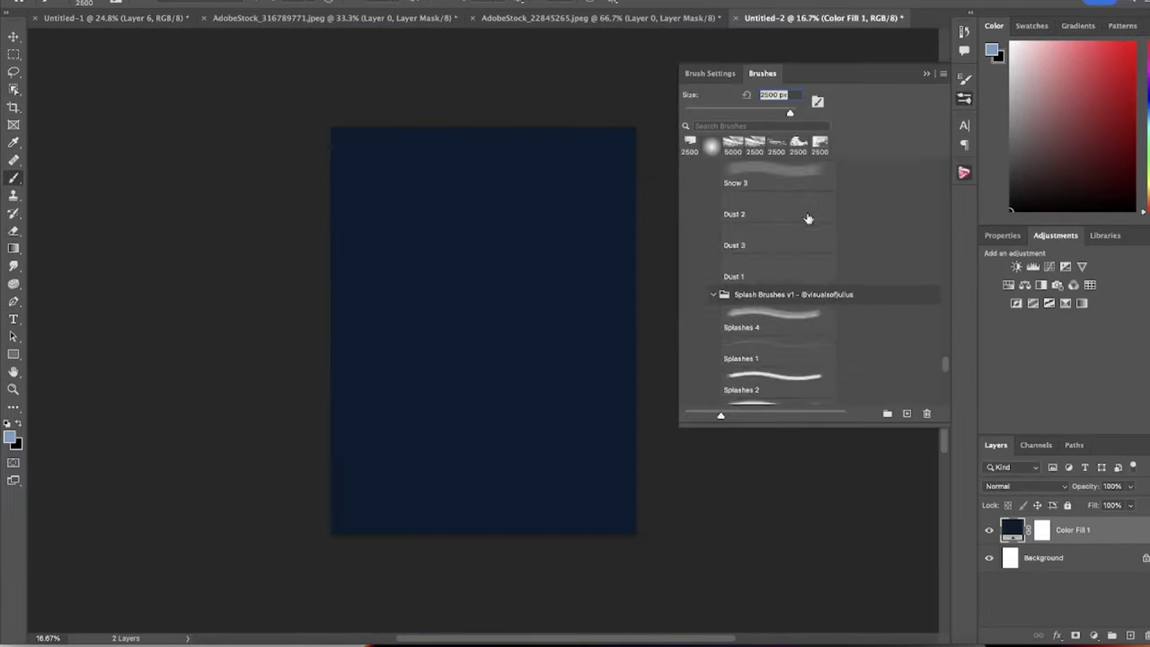
pyautogui.scroll(-3, 811, 218)
pyautogui.scroll(-3, 811, 218)
pyautogui.scroll(-3, 811, 218)
pyautogui.scroll(-3, 811, 218)
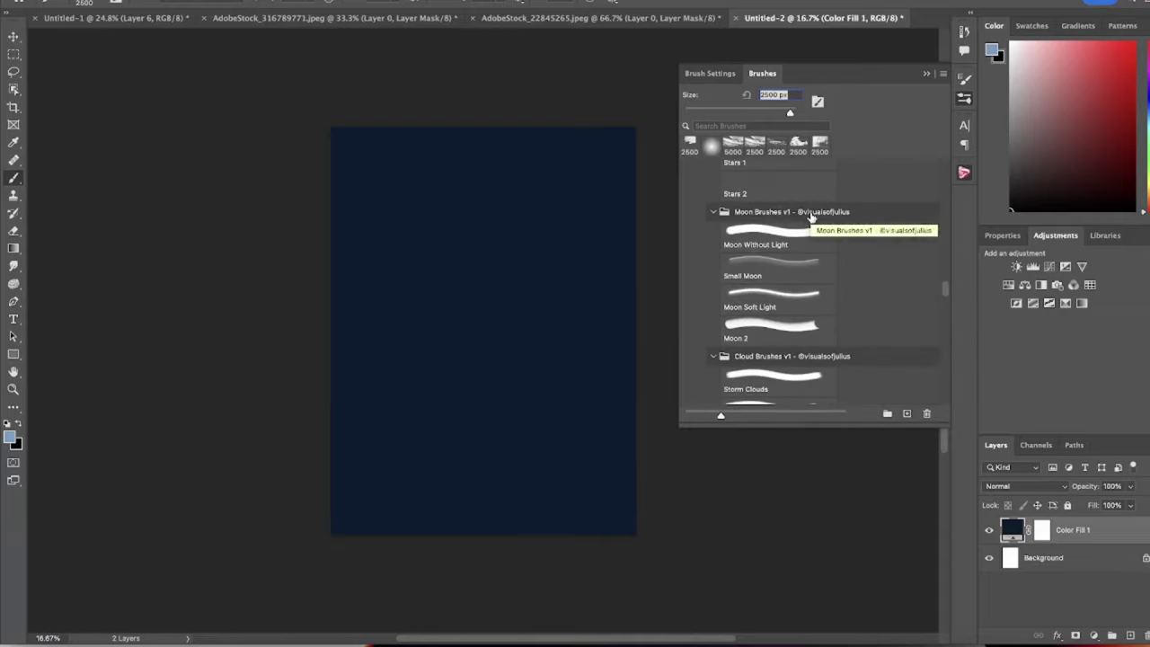
pyautogui.hotkey('ctrl', 'shift', 'alt', 'n')
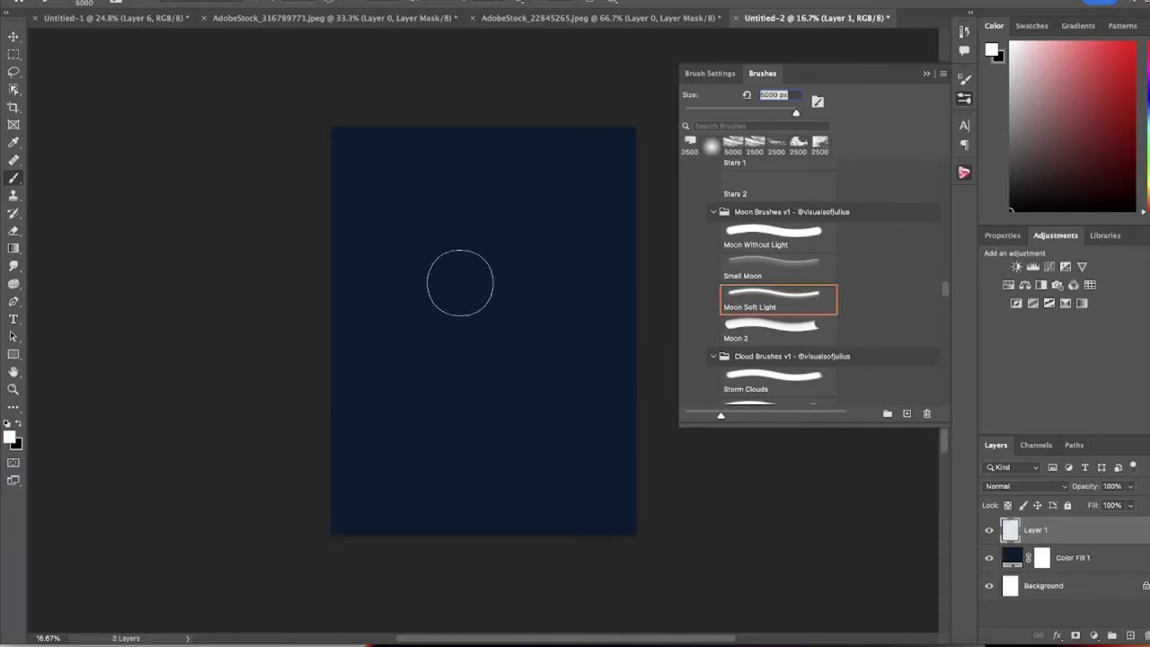
pyautogui.click(460, 282)
pyautogui.press('F5')
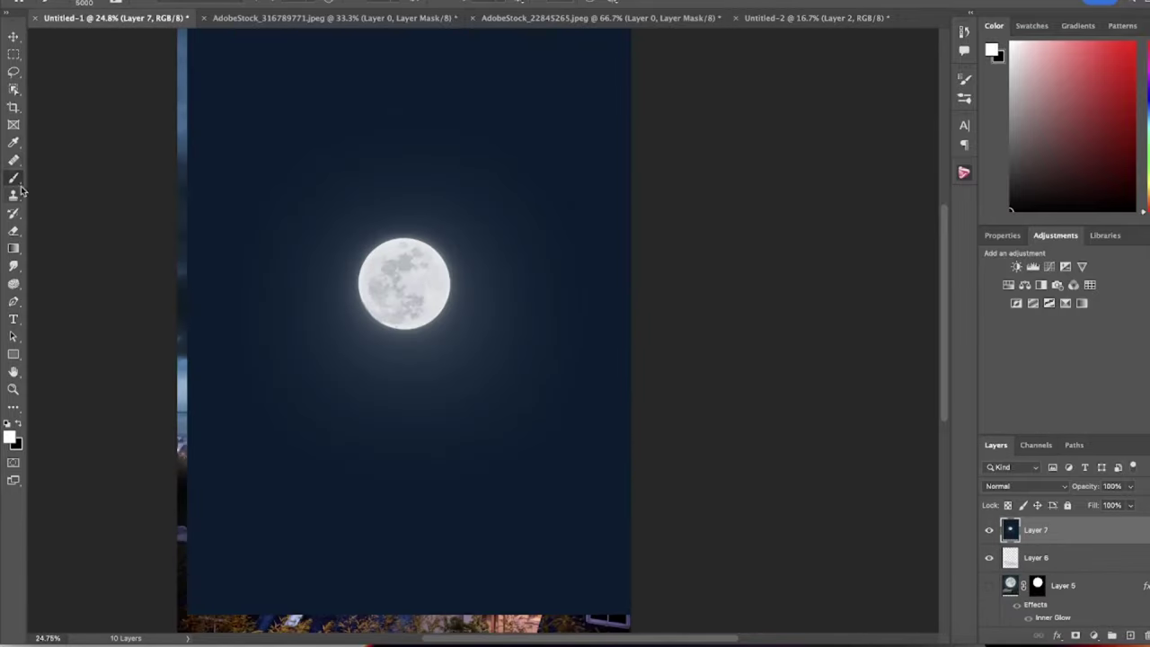
# Step: Paint the moon layer's mask with a soft brush to reveal town and clouds, keeping the moon visible
pyautogui.rightClick(153, 117)
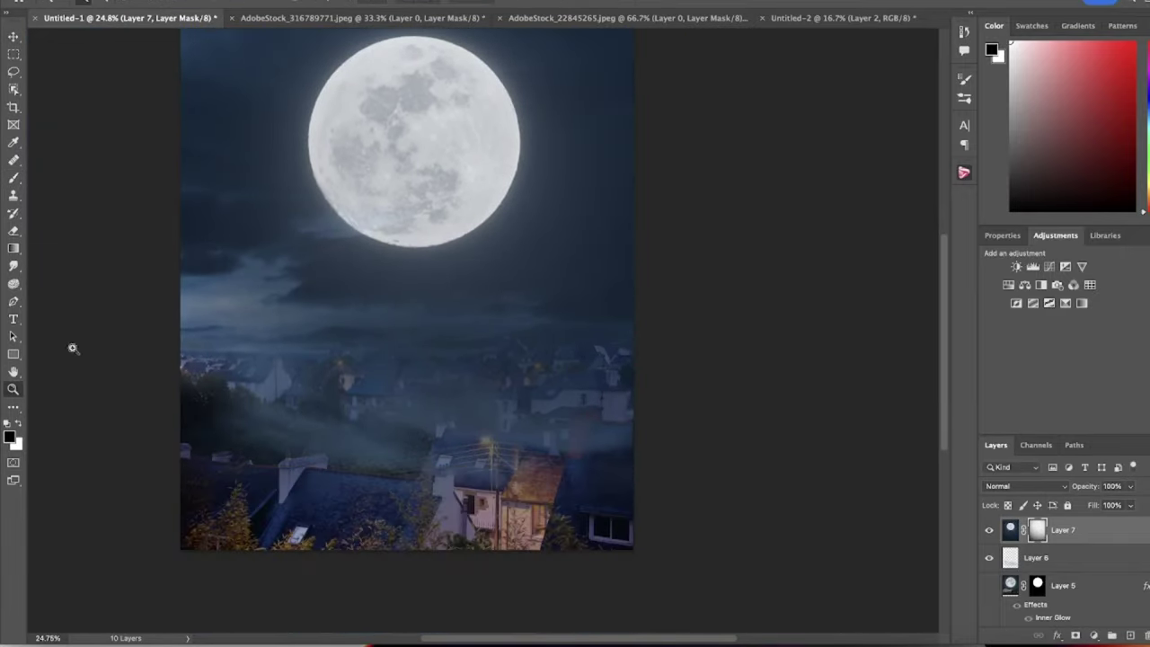
pyautogui.press('z')
pyautogui.hotkey('ctrl', '-')
pyautogui.press('b')
pyautogui.moveTo(270, 404); pyautogui.dragTo(467, 404)
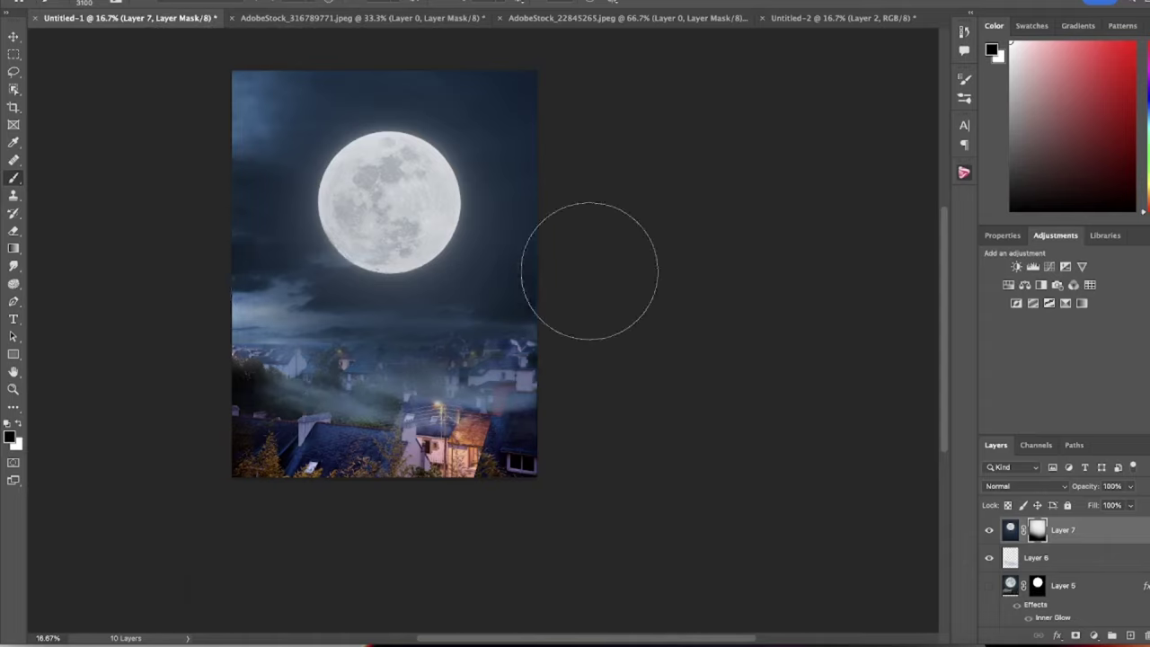
pyautogui.moveTo(251, 90); pyautogui.dragTo(543, 93)
pyautogui.moveTo(467, 269); pyautogui.dragTo(236, 97)
pyautogui.press('x')
pyautogui.moveTo(386, 206); pyautogui.dragTo(349, 265)
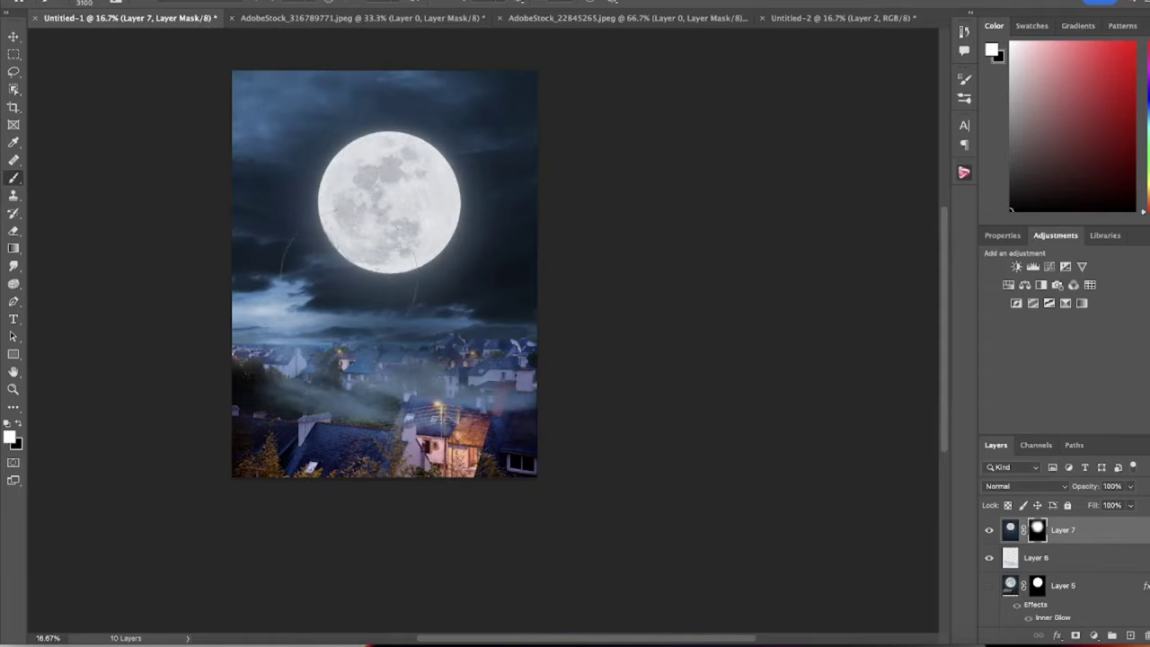
pyautogui.click(989, 530)
pyautogui.click(990, 530)
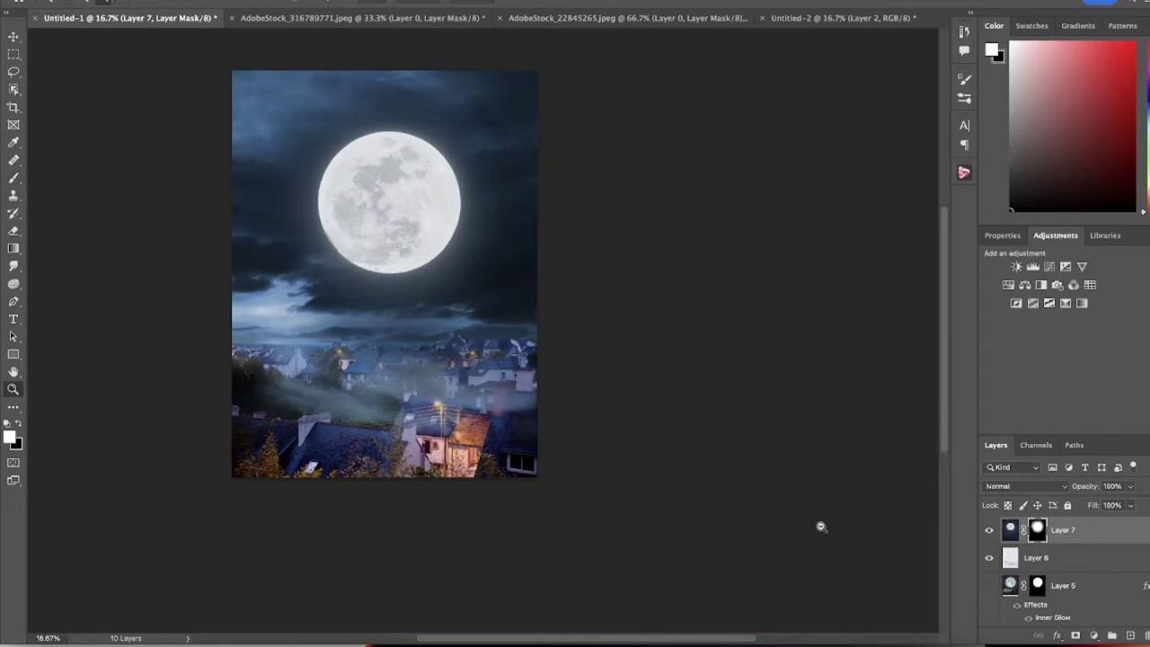
# Step: Add a blank Layer 8 for clouds and choose the Clouds 6 brush
pyautogui.scroll(2, 814, 524)
pyautogui.hotkey('ctrl', 'shift', 'alt', 'n')
pyautogui.click(13, 144)
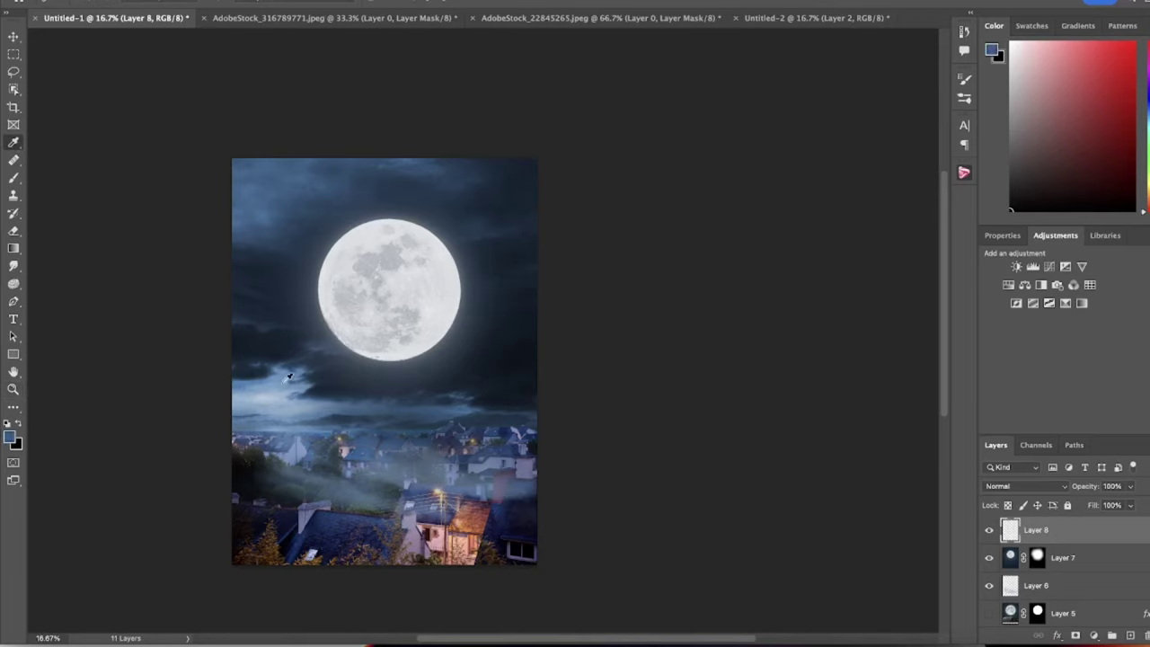
pyautogui.press('b')
pyautogui.click(964, 79)
pyautogui.scroll(-3, 786, 347)
pyautogui.click(777, 230)
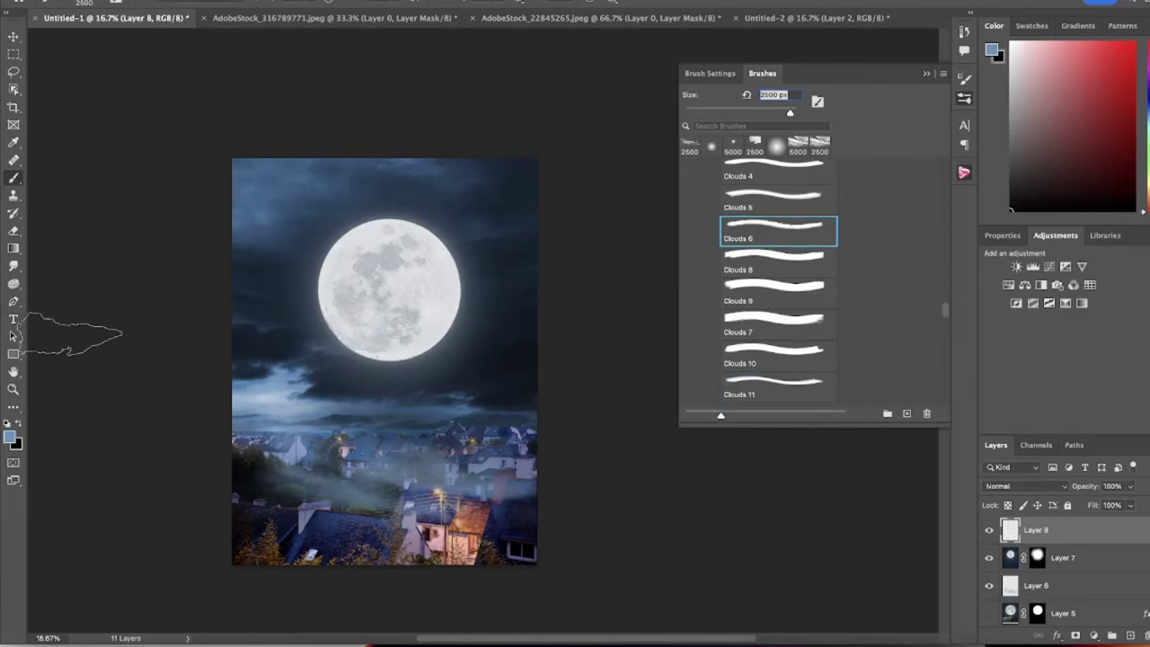
# Step: Stamp white clouds at 3800 px around the moon's lower half, then open the Camera Raw Filter
pyautogui.click(379, 344)
pyautogui.hotkey('ctrl', 'z')
pyautogui.write('3800')
pyautogui.press('Return')
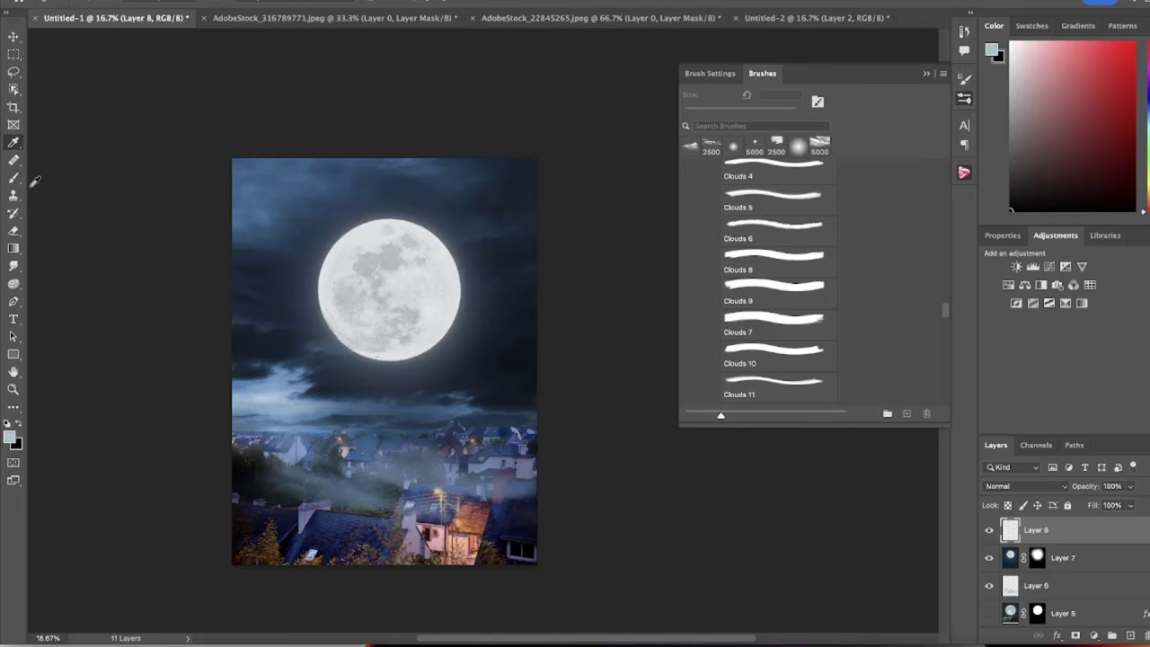
pyautogui.click(293, 334)
pyautogui.click(481, 340)
pyautogui.click(385, 391)
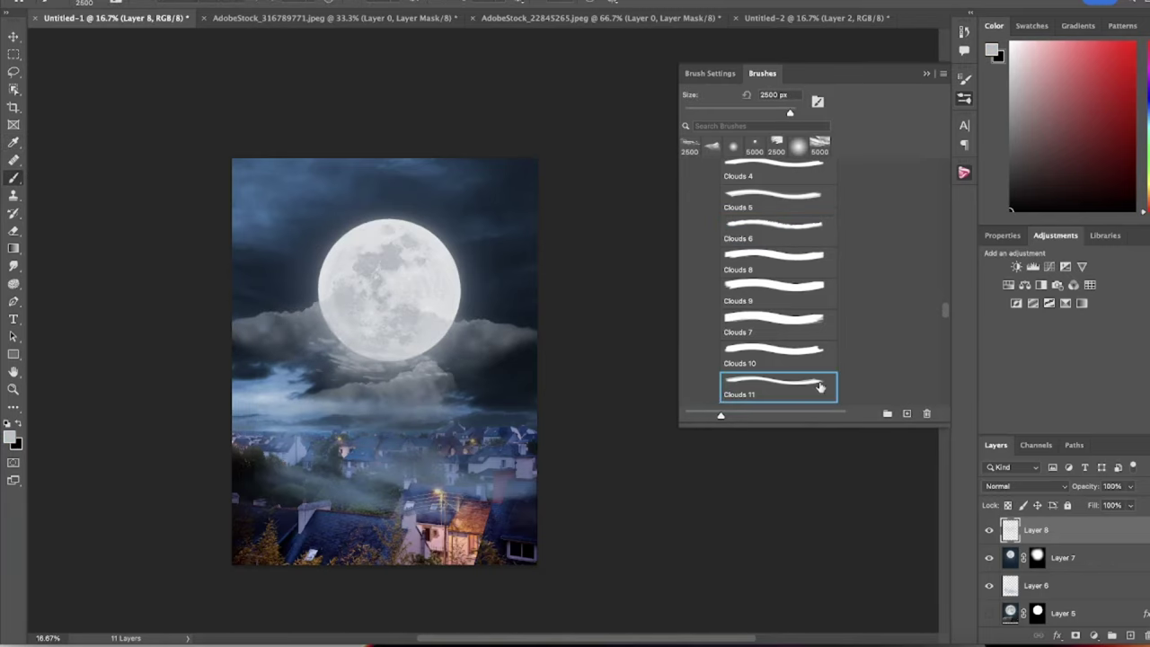
pyautogui.scroll(2, 771, 282)
pyautogui.click(1075, 534)
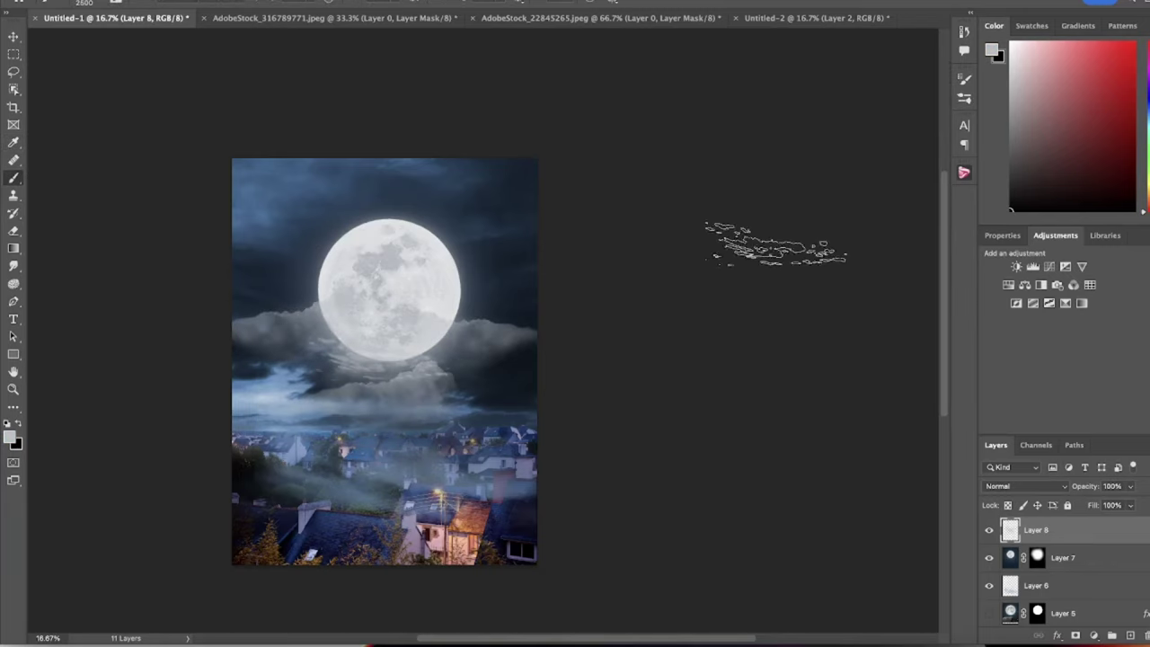
pyautogui.click(421, 70)
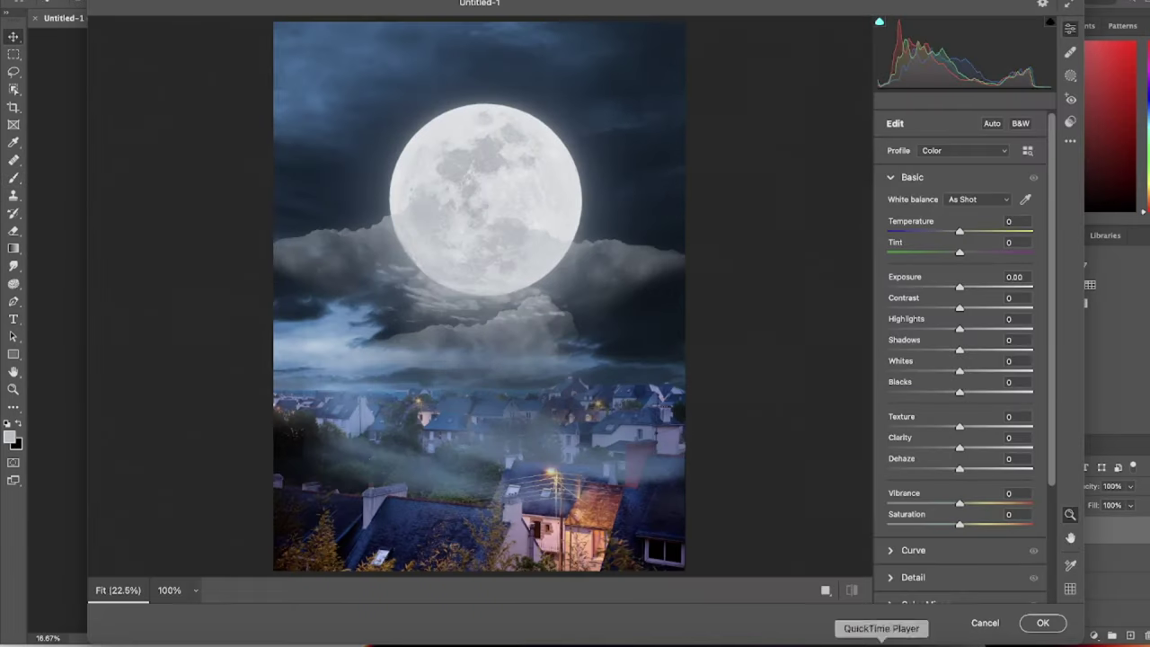
# Step: Grade with Exposure −0.50, Clarity +18 and Dehaze −3, compare with before, and apply
pyautogui.moveTo(959, 308)
pyautogui.mouseDown()
pyautogui.moveTo(971, 311)
pyautogui.moveTo(960, 350)
pyautogui.mouseUp()
pyautogui.moveTo(959, 370); pyautogui.dragTo(977, 370)
pyautogui.moveTo(915, 430); pyautogui.dragTo(945, 428)
pyautogui.moveTo(960, 447); pyautogui.dragTo(985, 449)
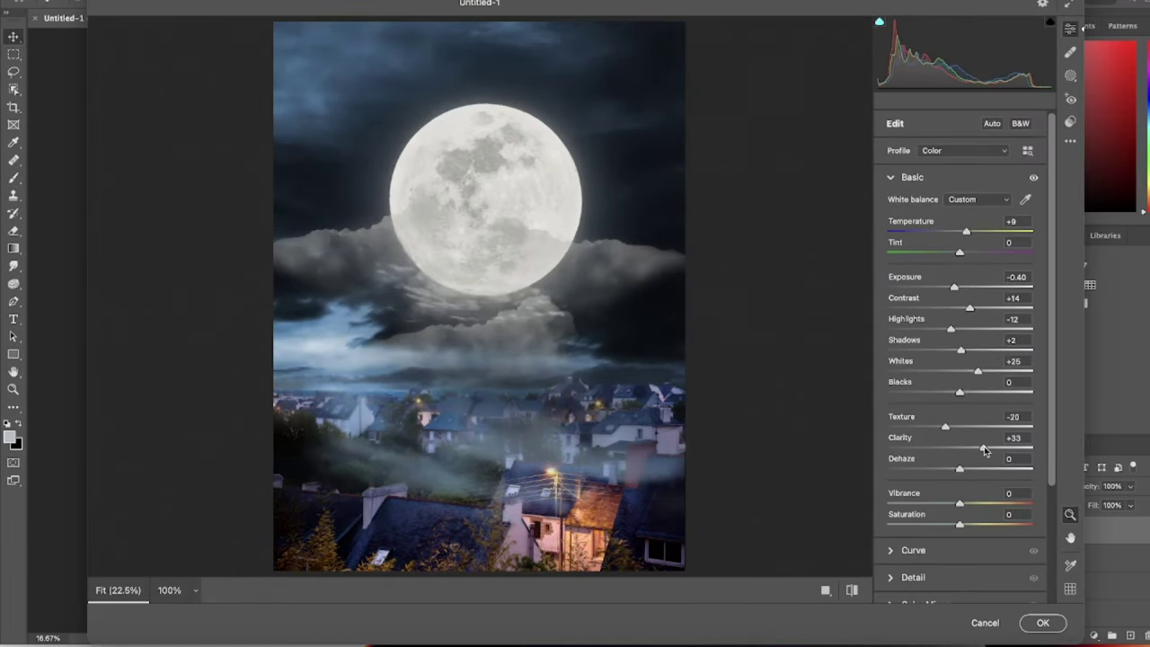
pyautogui.click(851, 590)
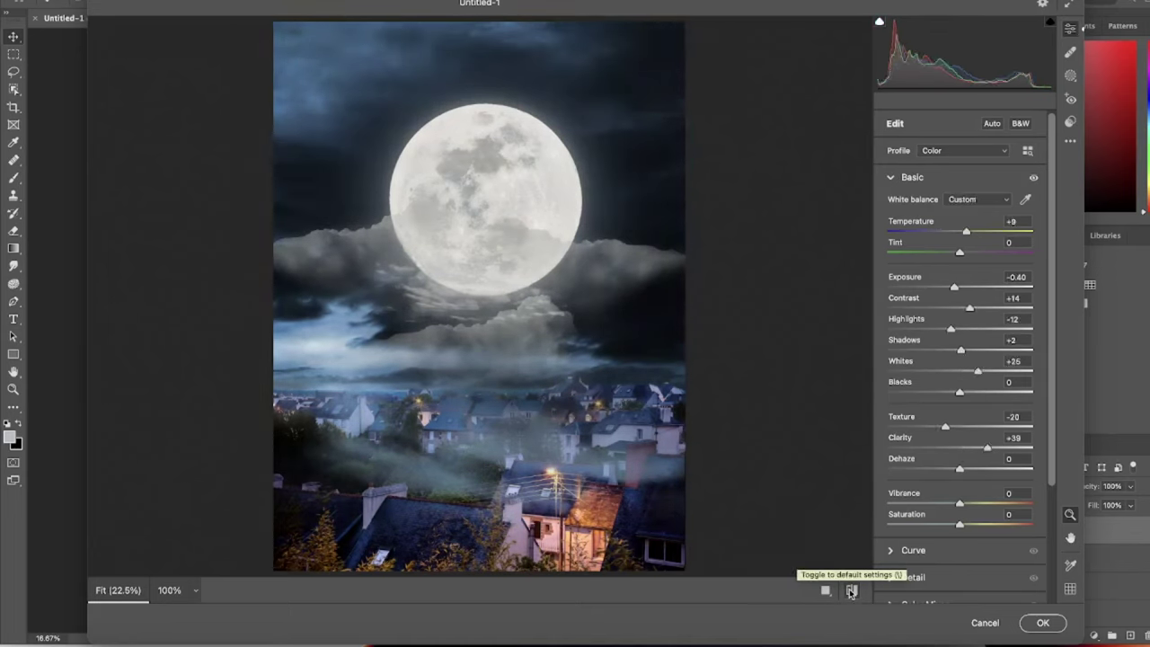
pyautogui.write('-3')
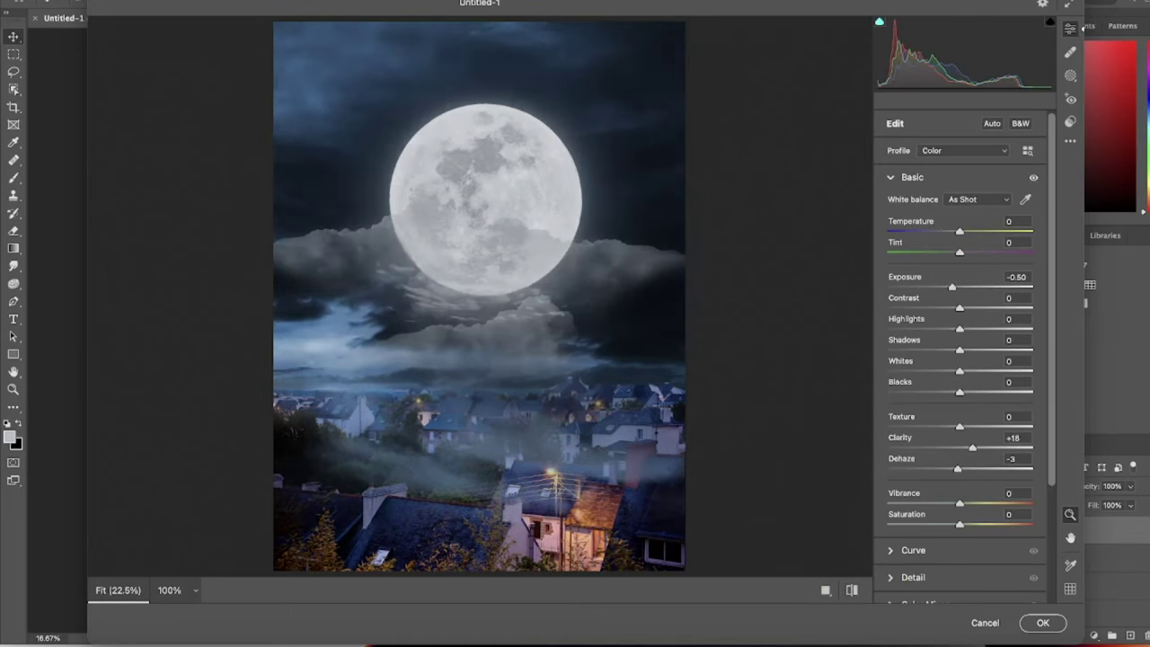
pyautogui.scroll(-4, 951, 529)
pyautogui.click(912, 437)
pyautogui.click(1043, 623)
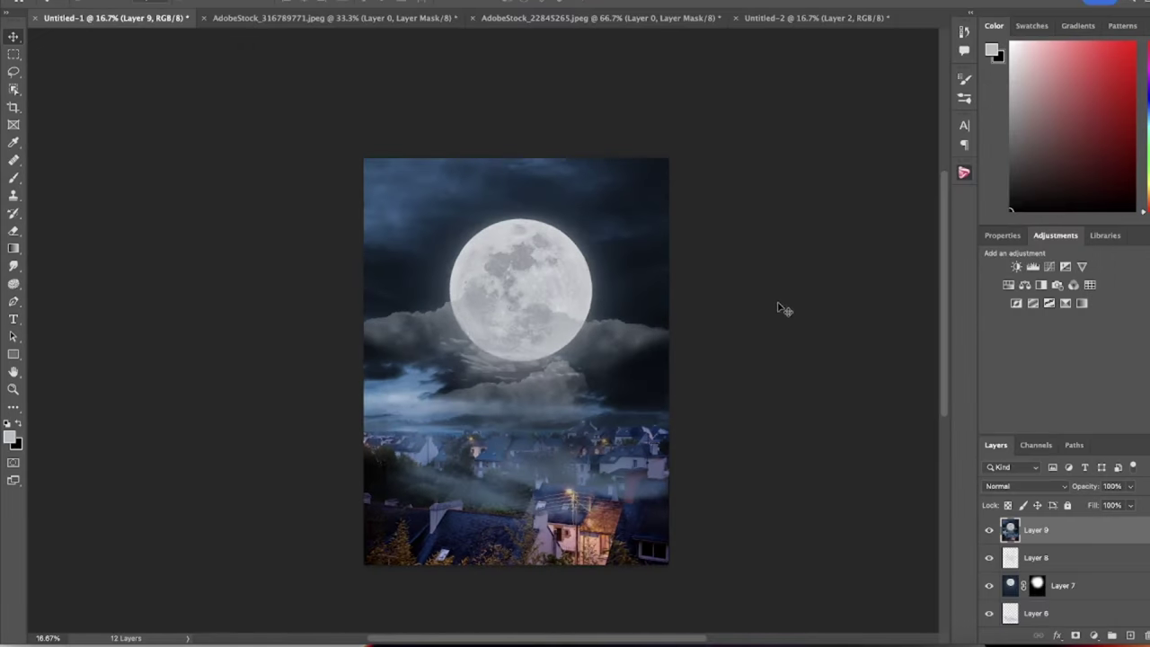
pyautogui.press('z')
pyautogui.hotkey('ctrl', '0')
# Step: Duplicate the merged scene and apply a Gaussian Blur of about 31.7 px
pyautogui.hotkey('ctrl', 'j')
pyautogui.hotkey('ctrl', '-')
pyautogui.click(310, 2)
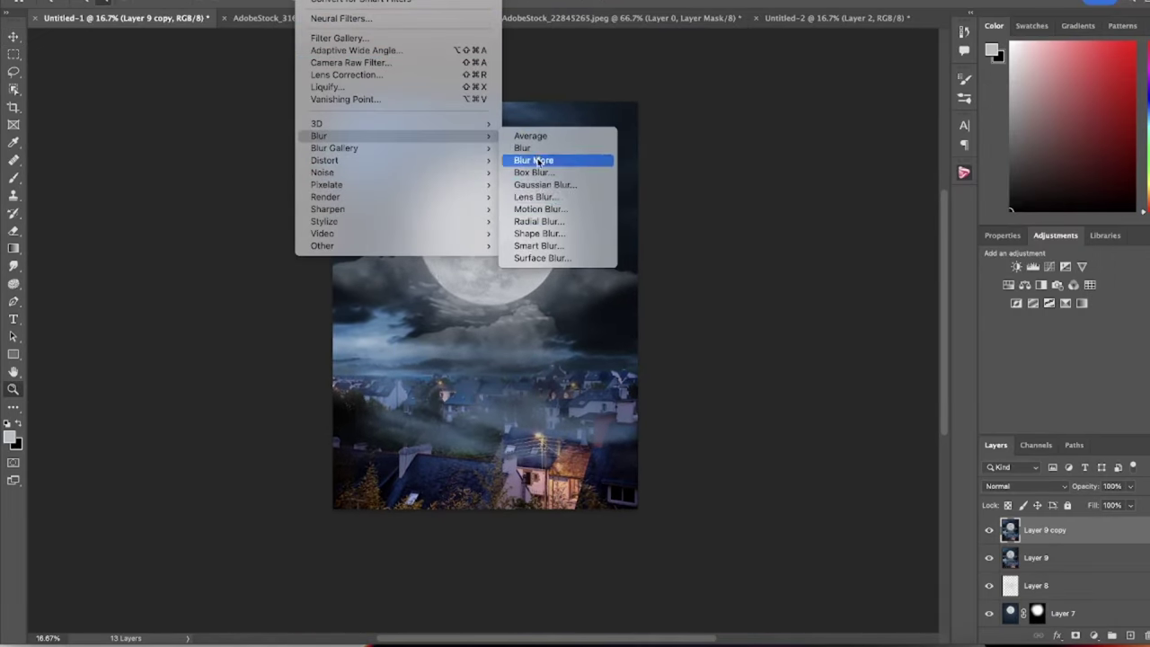
pyautogui.click(539, 184)
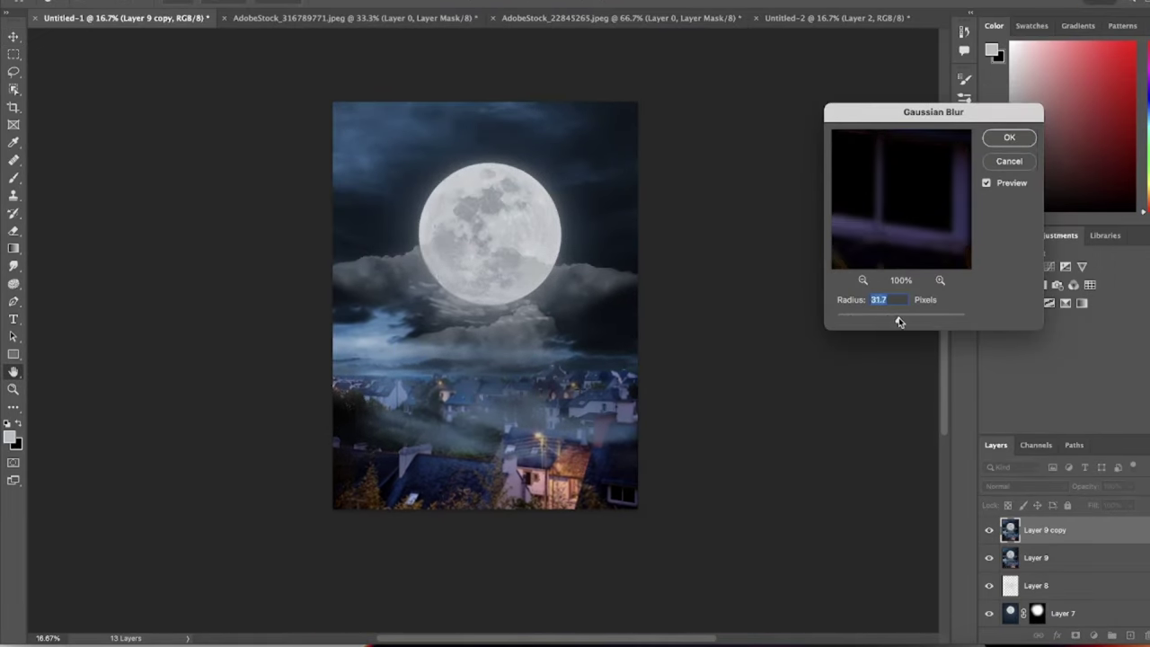
pyautogui.click(1009, 137)
# Step: Add a mask to the blurred copy and paint black over the moon to keep it sharp
pyautogui.click(1075, 635)
pyautogui.press('b')
pyautogui.click(85, 2)
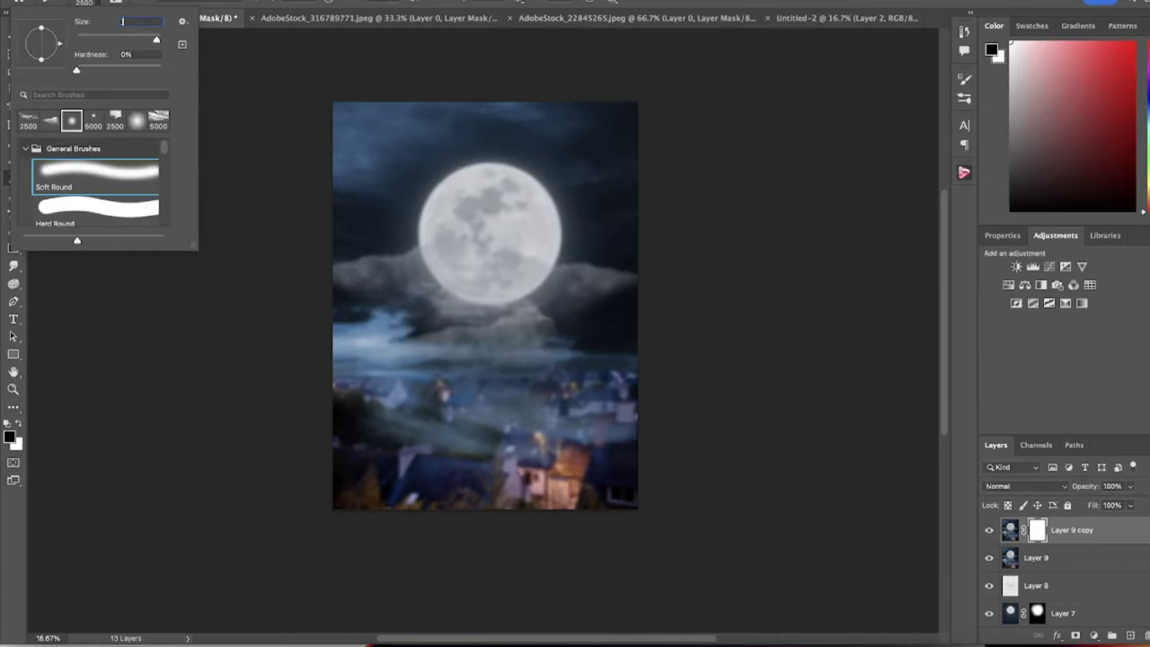
pyautogui.press('Return')
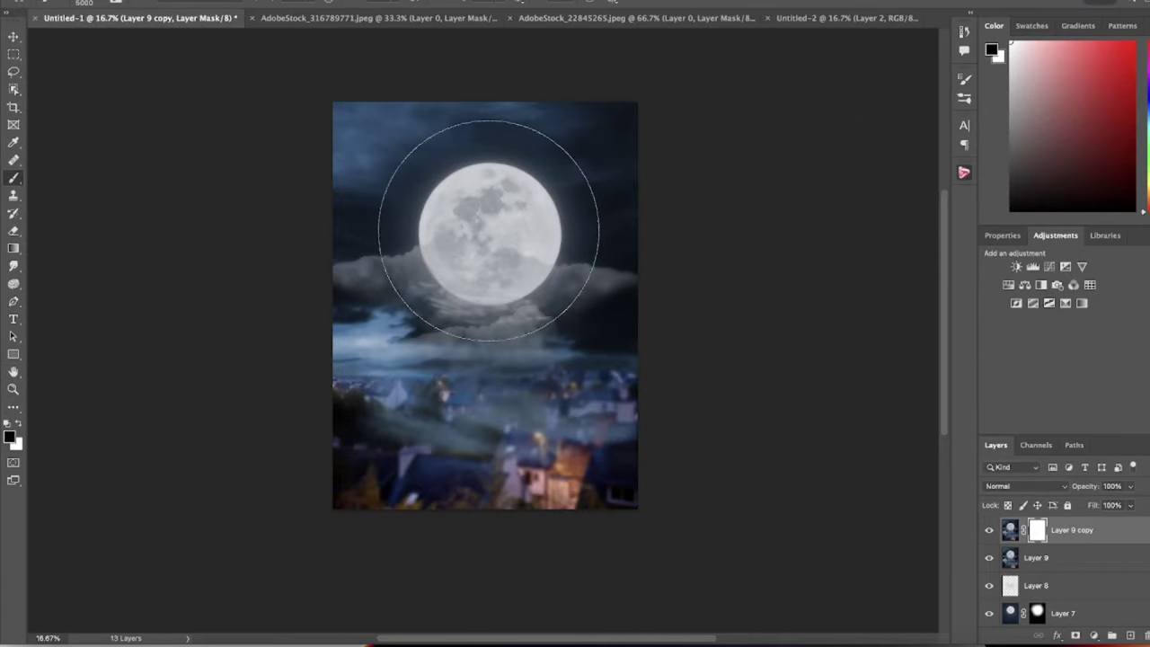
pyautogui.click(85, 2)
pyautogui.press('Return')
pyautogui.click(489, 233)
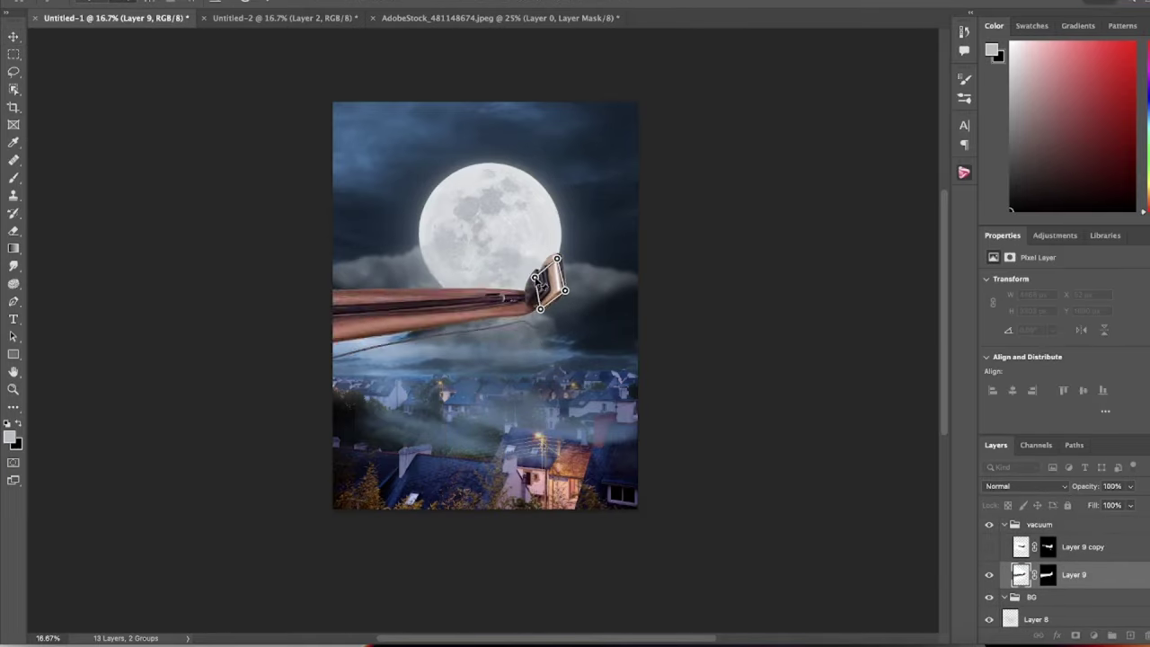
# Step: Paint black on the vacuum layer mask to hide the vacuum head
pyautogui.moveTo(546, 304); pyautogui.dragTo(556, 300)
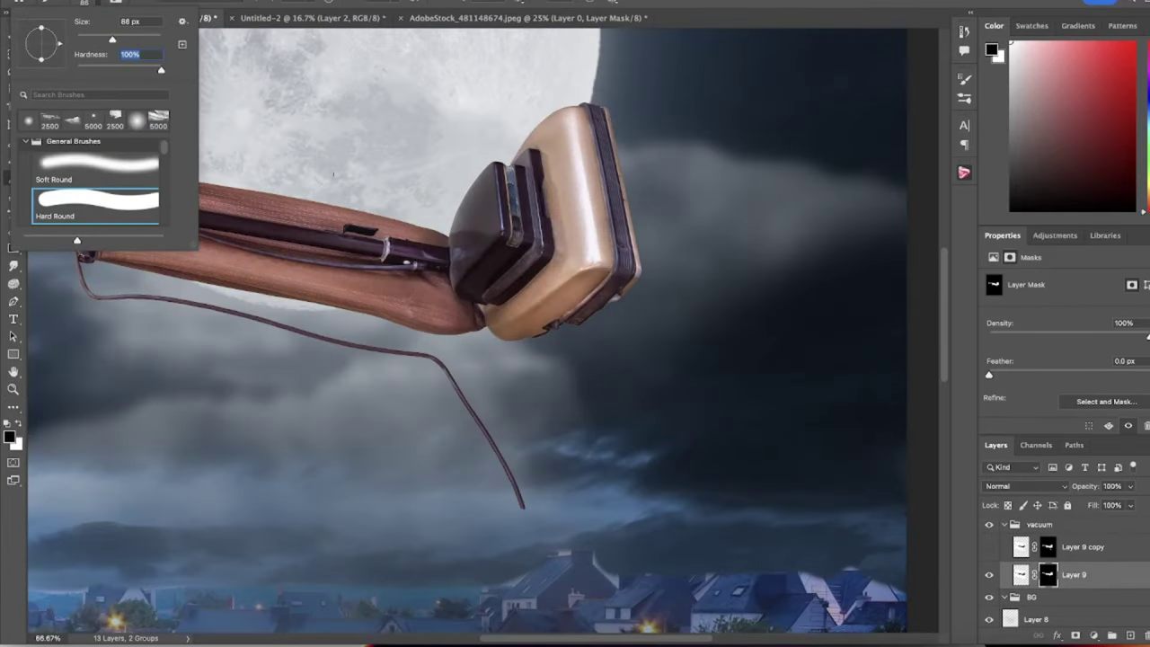
pyautogui.moveTo(620, 113); pyautogui.dragTo(615, 323)
pyautogui.moveTo(575, 108); pyautogui.dragTo(566, 328)
pyautogui.scroll(-5, 524, 141)
pyautogui.scroll(5, 525, 141)
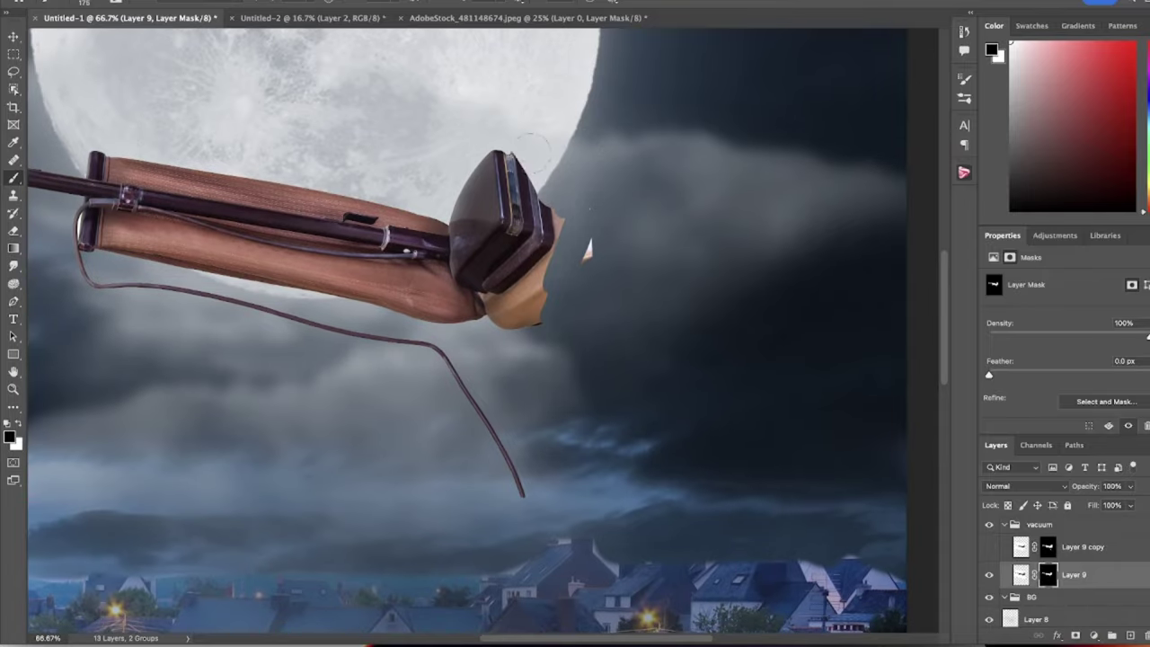
pyautogui.moveTo(517, 207); pyautogui.dragTo(536, 309)
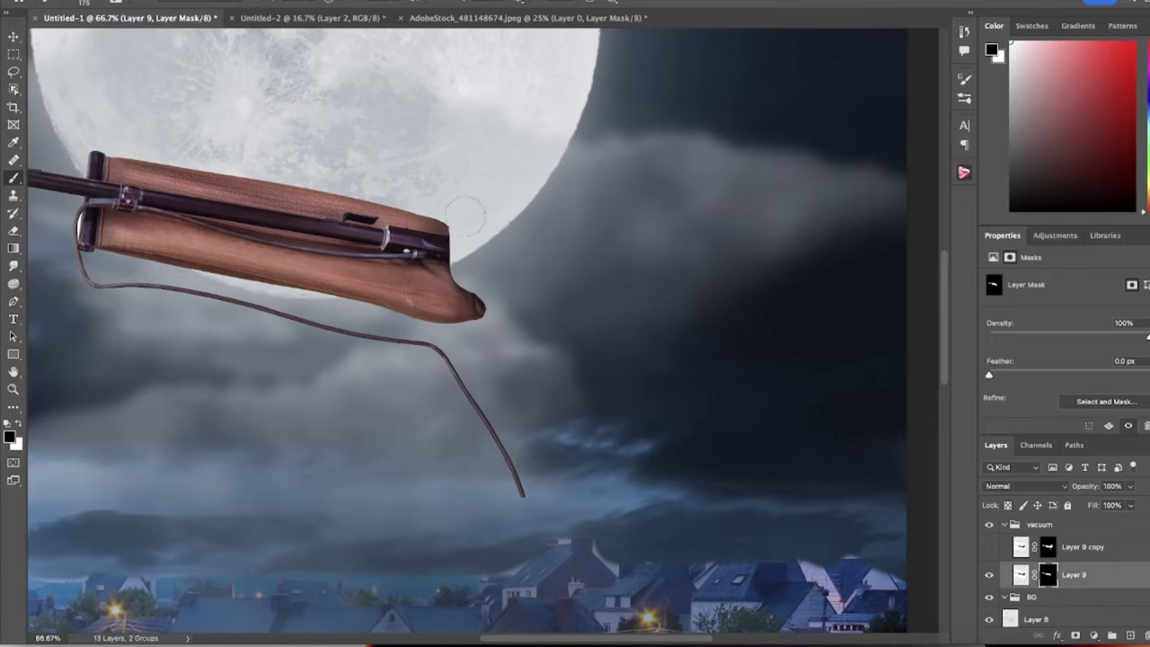
# Step: Zoom in on the hose joint and pan around to inspect the mask edges
pyautogui.press('z')
pyautogui.moveTo(391, 193); pyautogui.dragTo(278, 284)
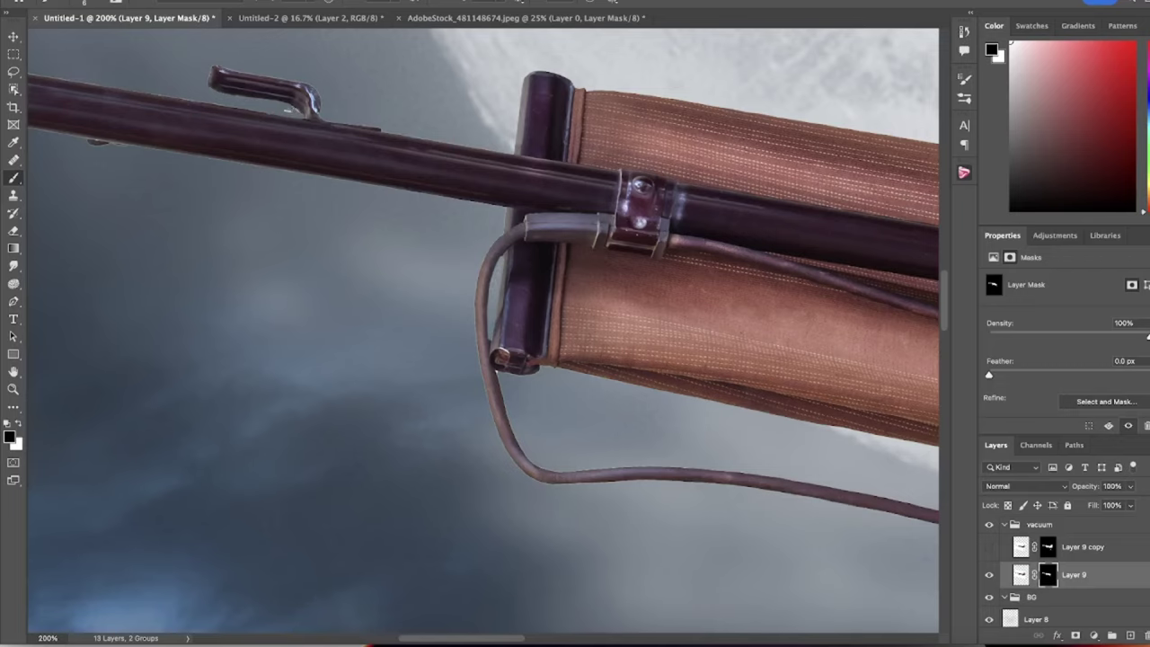
pyautogui.scroll(2, 440, 196)
pyautogui.hscroll(-5, 440, 196)
pyautogui.hscroll(-5, 440, 196)
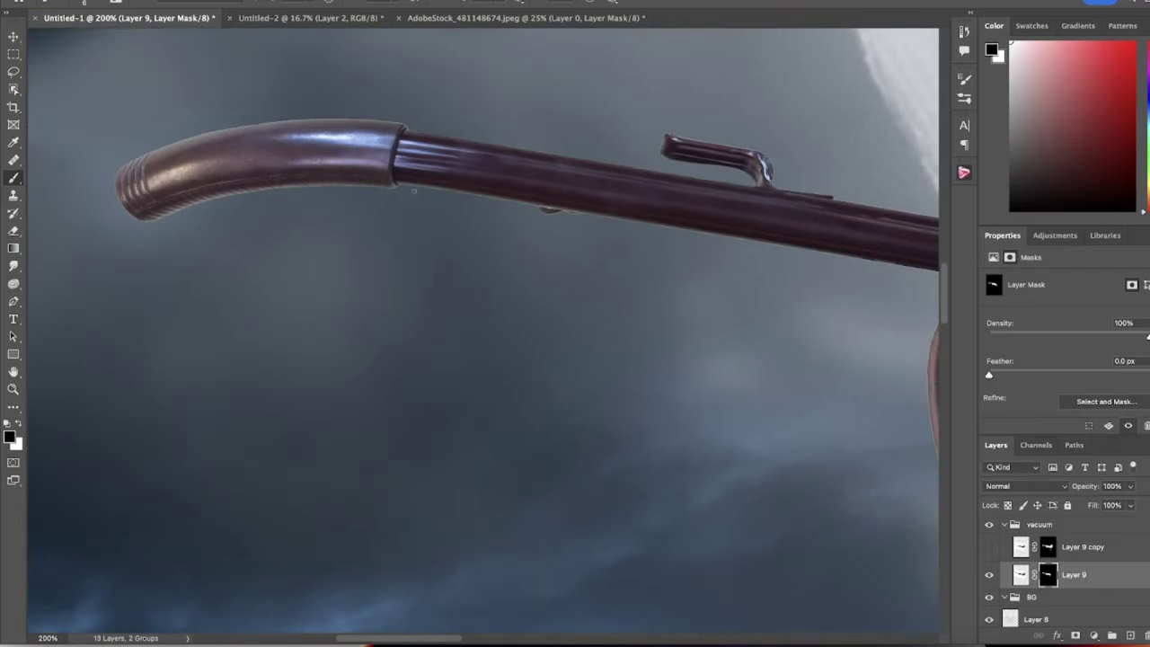
pyautogui.hscroll(5, 625, 238)
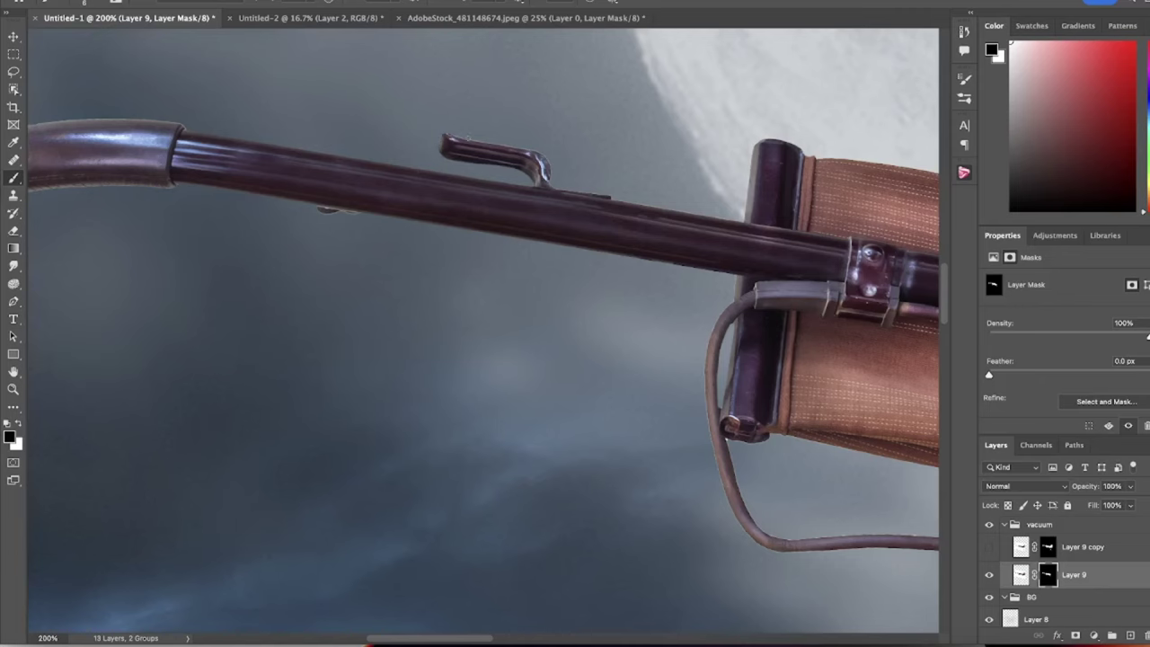
pyautogui.hscroll(6, 483, 331)
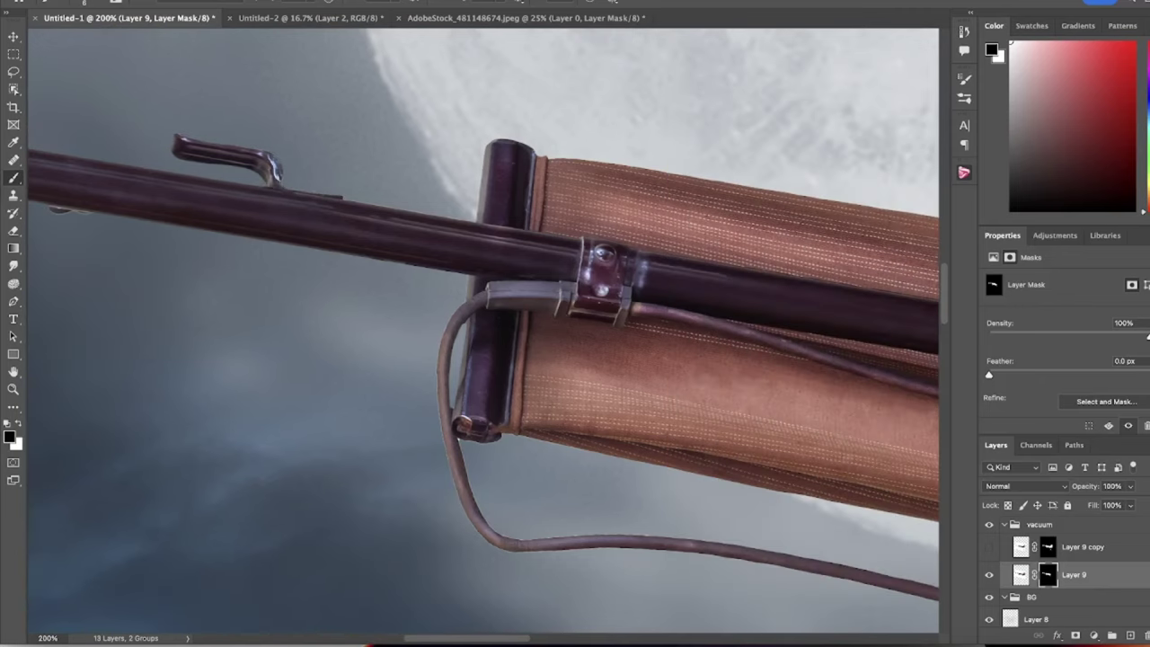
pyautogui.hscroll(4, 290, 457)
pyautogui.hscroll(8, 479, 367)
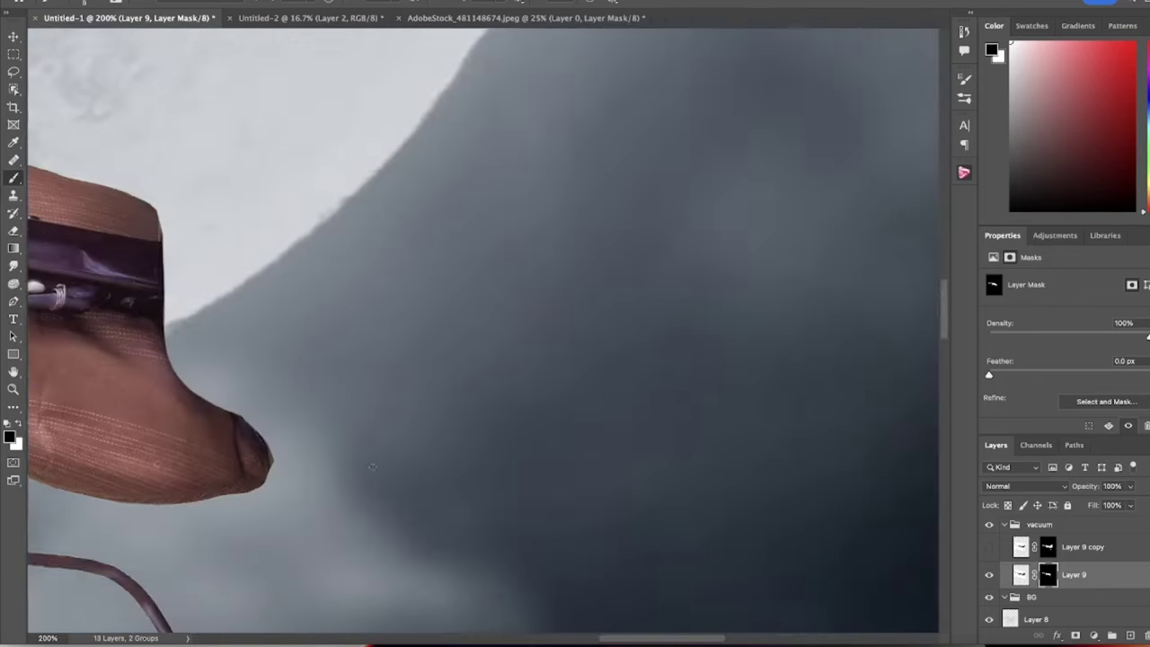
pyautogui.hscroll(-15, 479, 367)
pyautogui.scroll(5, 479, 367)
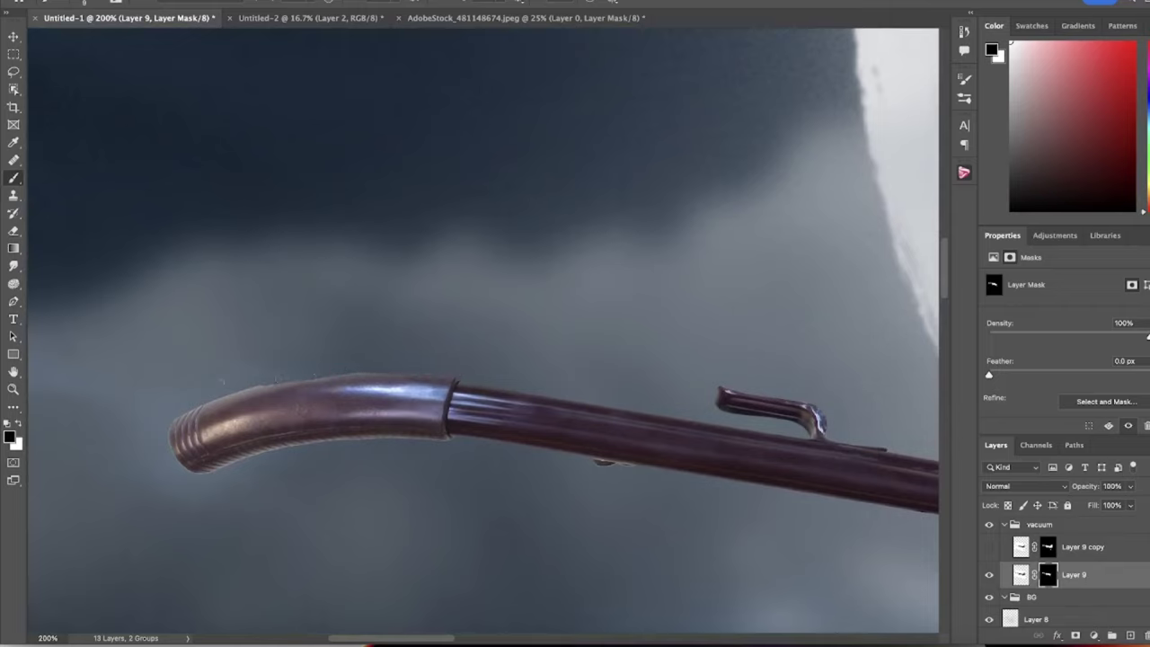
# Step: Undo the stray mask specks near the nozzle and zoom out to the full composition
pyautogui.click(126, 0)
pyautogui.click(153, 2)
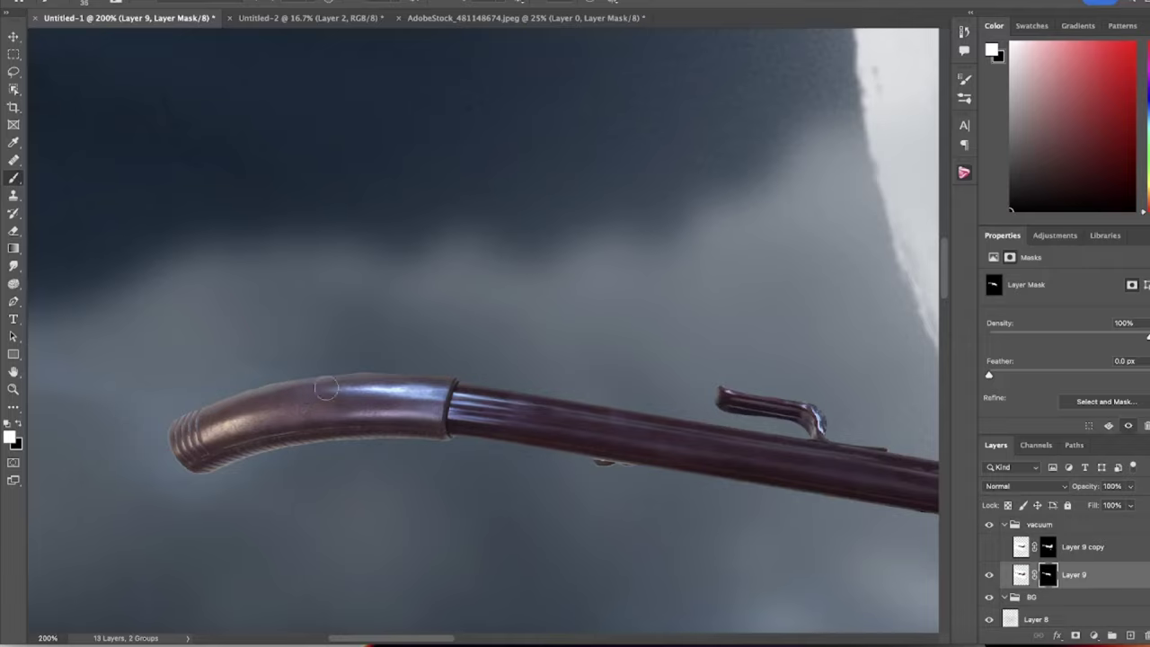
pyautogui.press('z')
pyautogui.moveTo(344, 386); pyautogui.dragTo(269, 386)
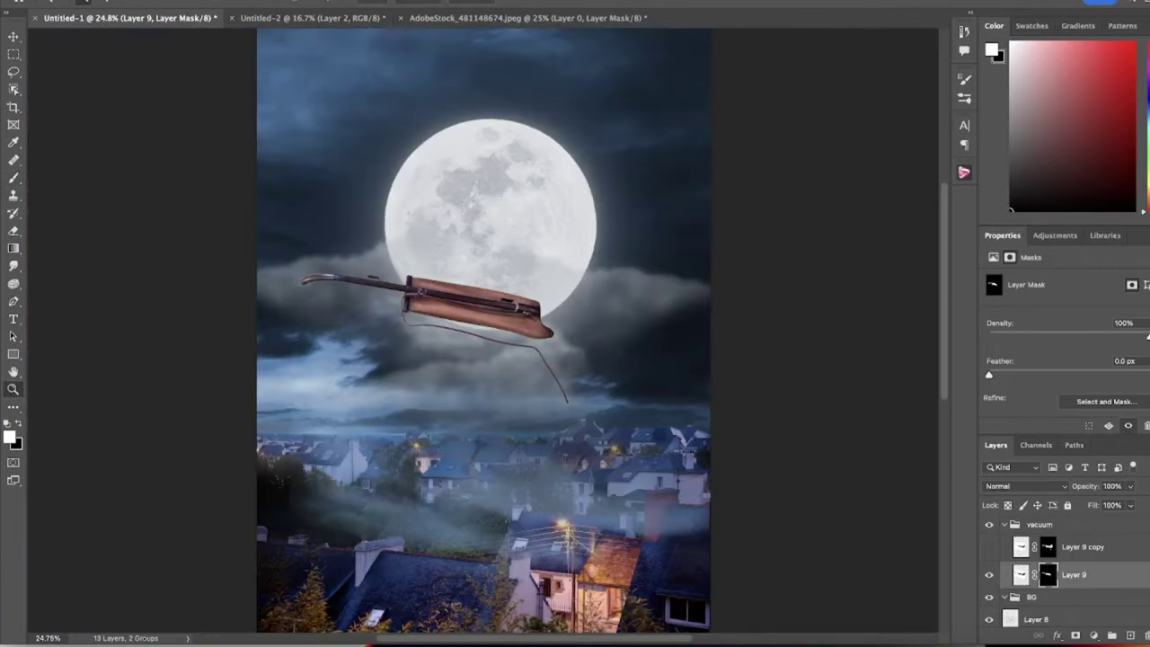
pyautogui.keyDown('ctrl'); pyautogui.click(378, 434); pyautogui.keyUp('ctrl')
# Step: Brush black on Layer 2's mask over the white halo above the chimneys and roof edges
pyautogui.moveTo(378, 434); pyautogui.dragTo(171, 350)
pyautogui.press('b')
pyautogui.press('x')
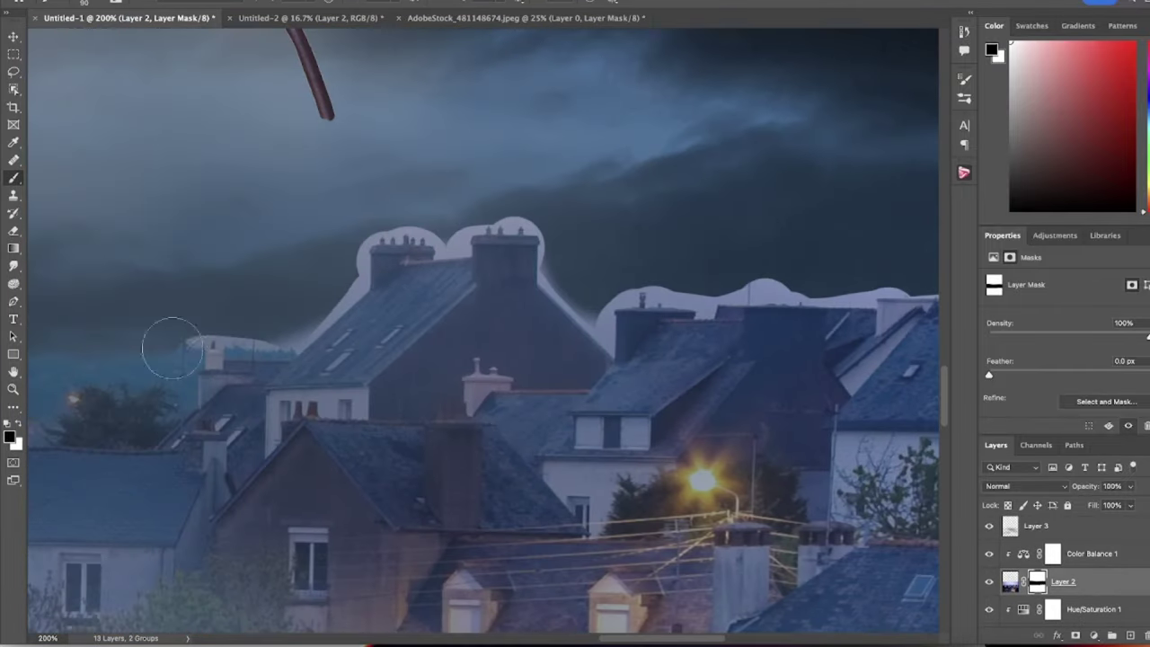
pyautogui.moveTo(548, 286); pyautogui.dragTo(480, 287)
pyautogui.scroll(3, 366, 245)
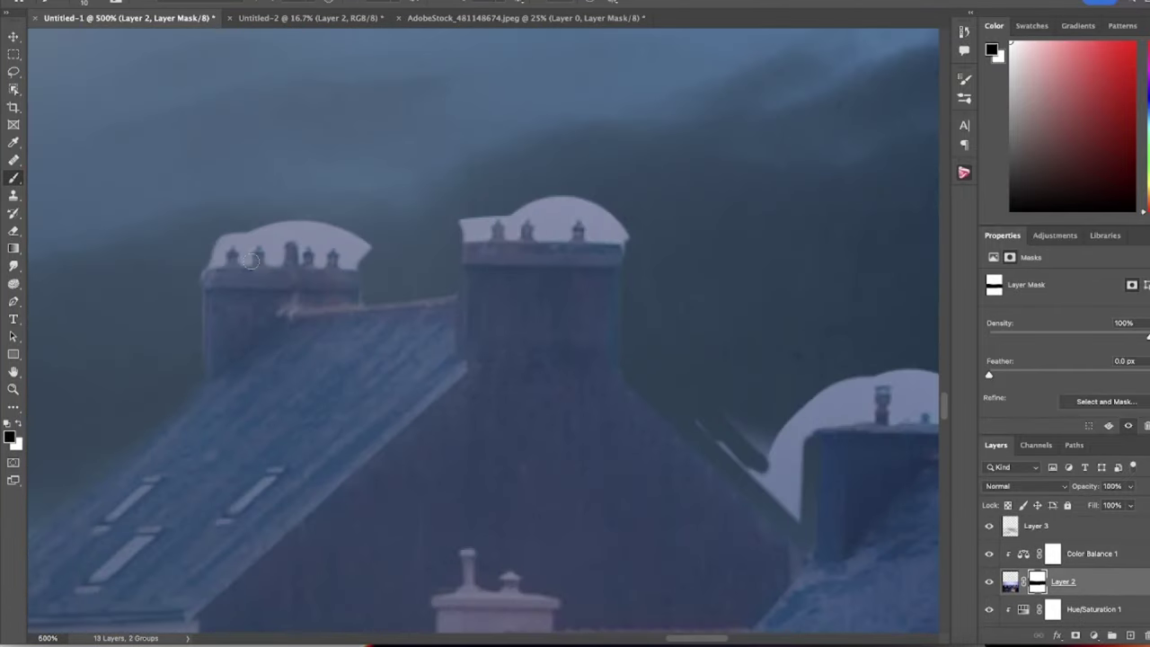
pyautogui.hscroll(10, 301, 233)
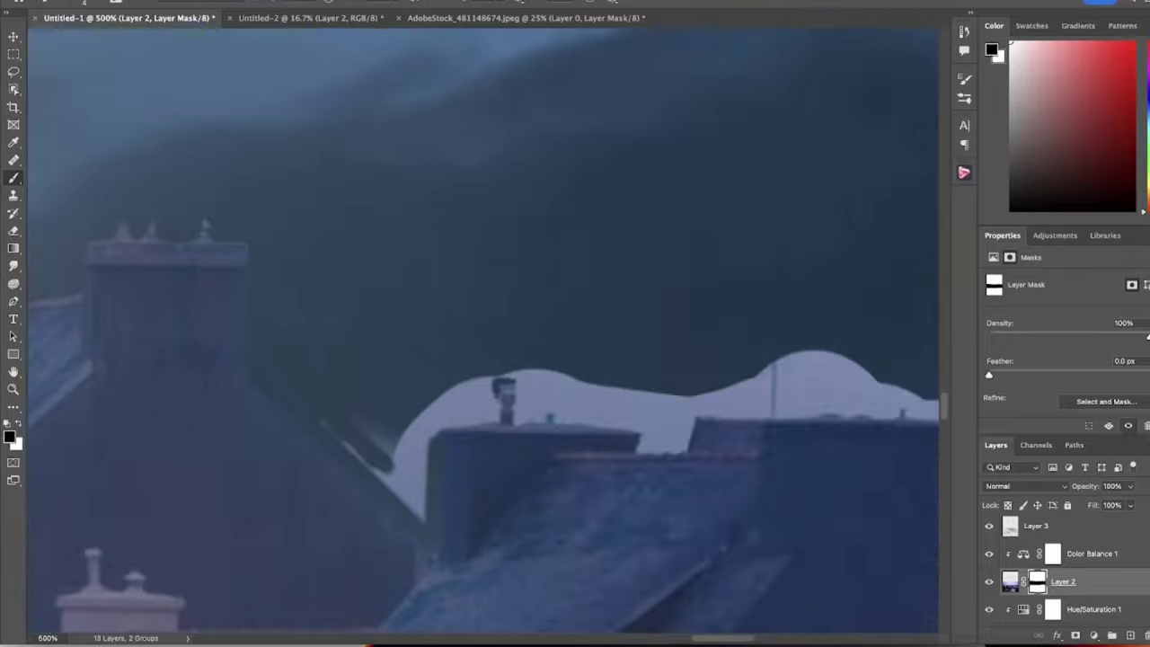
pyautogui.moveTo(359, 405); pyautogui.dragTo(674, 405)
pyautogui.hscroll(8, 326, 387)
pyautogui.scroll(-5, 326, 387)
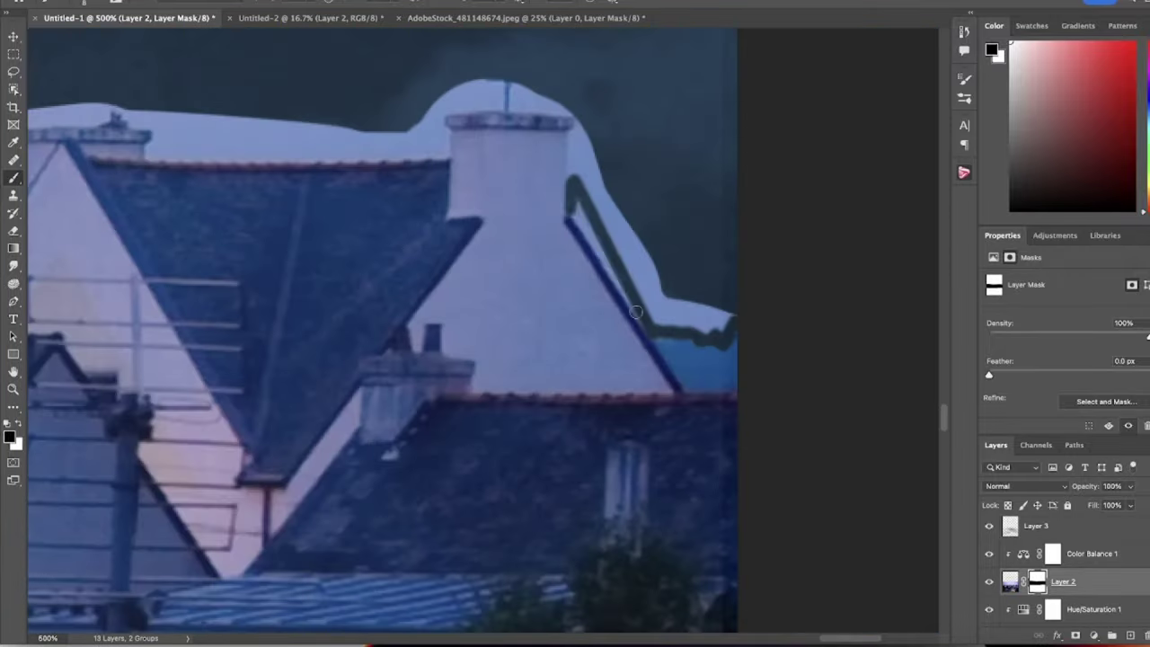
pyautogui.moveTo(701, 198); pyautogui.dragTo(611, 306)
pyautogui.hscroll(-5, 629, 270)
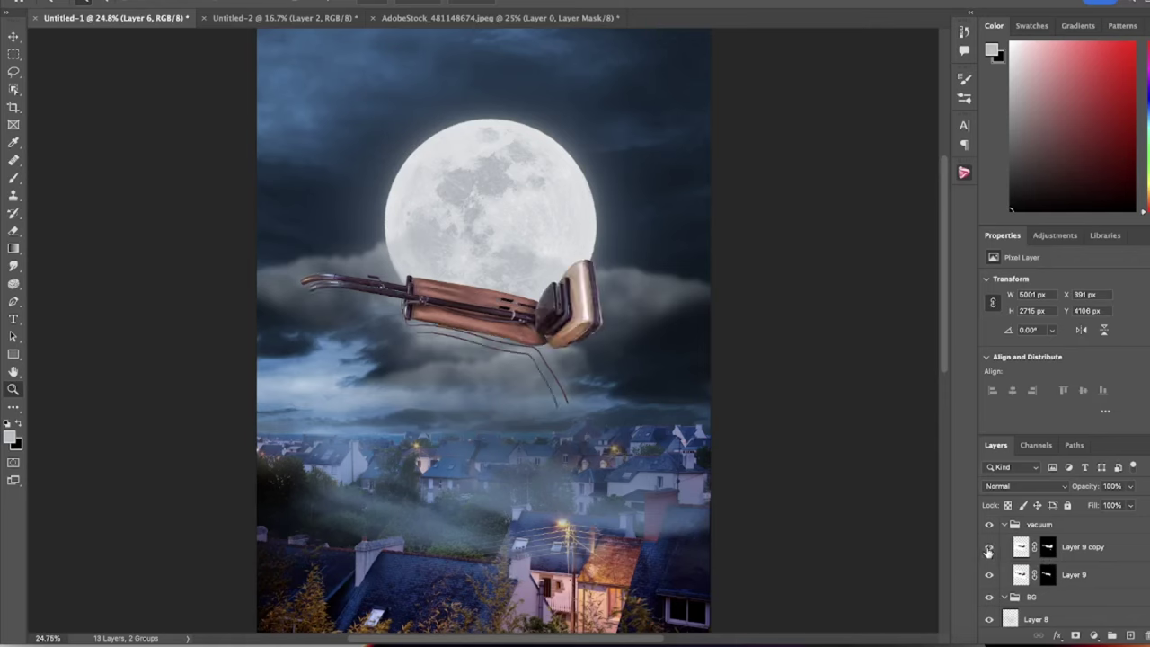
# Step: Set the brush size to 236
pyautogui.click(87, 7)
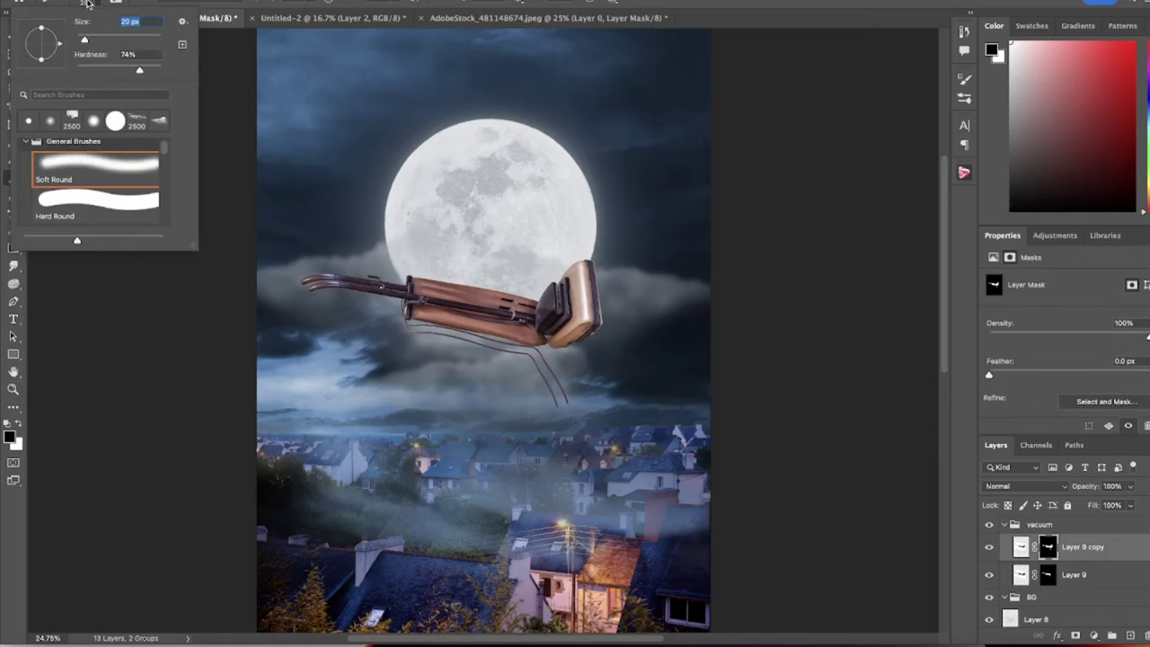
pyautogui.write('236')
pyautogui.press('Return')
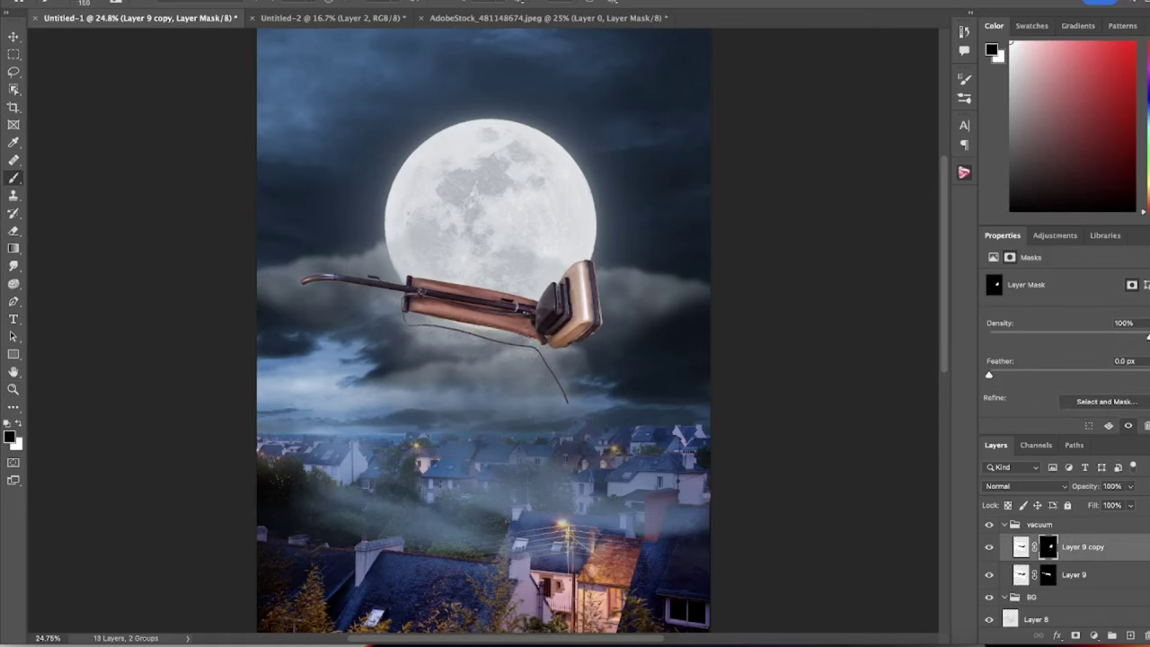
# Step: Nudge the vacuum slightly right, then Free Transform it into a perspective trapezoid
pyautogui.hotkey('ctrl', 't')
pyautogui.moveTo(575, 341)
pyautogui.mouseDown()
pyautogui.moveTo(572, 350)
pyautogui.moveTo(605, 328)
pyautogui.mouseUp()
pyautogui.press('Return')
pyautogui.click(136, 2)
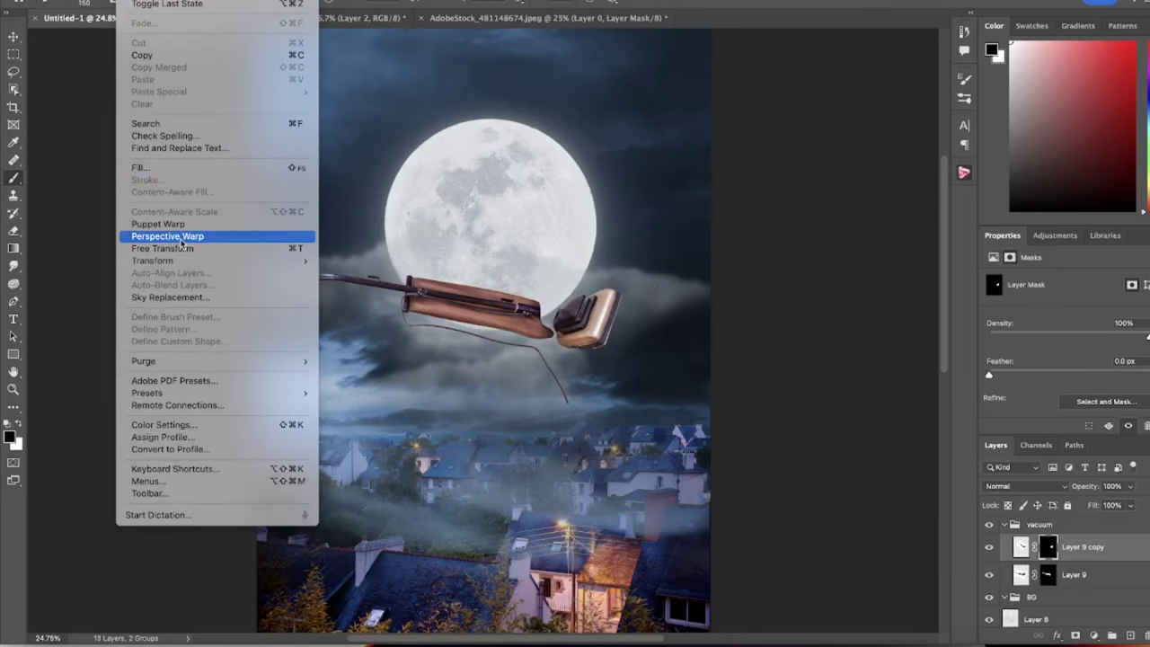
pyautogui.click(162, 248)
pyautogui.moveTo(665, 430)
pyautogui.mouseDown()
pyautogui.moveTo(720, 454)
pyautogui.moveTo(731, 441)
pyautogui.mouseUp()
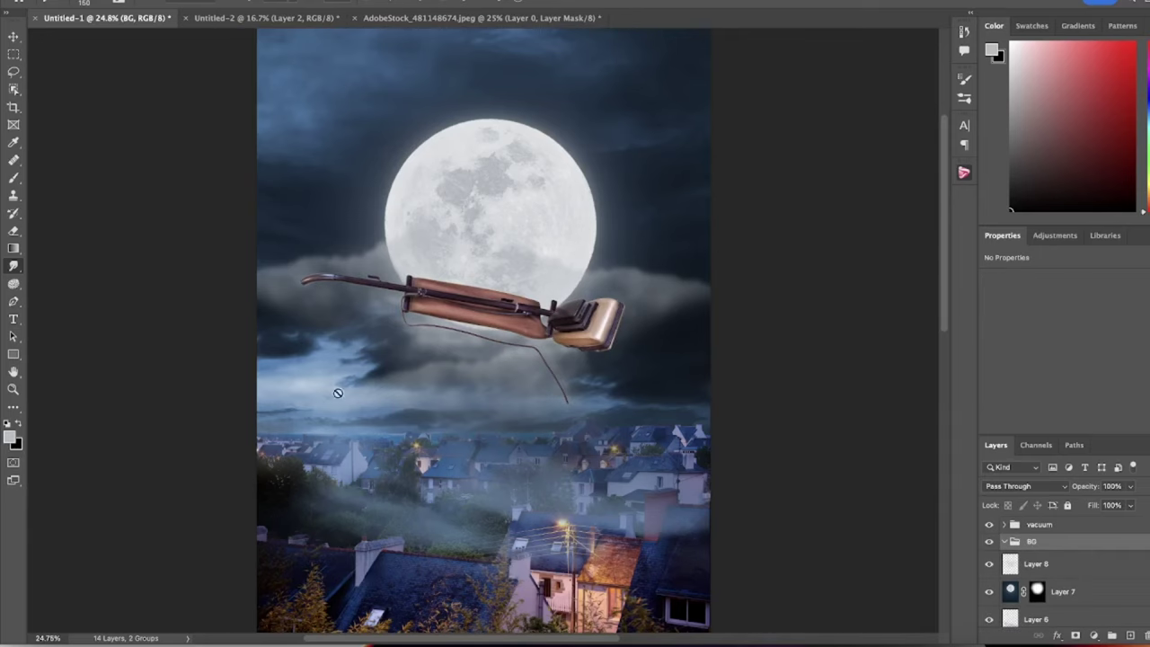
# Step: Brighten the vacuum with a clipped Exposure layer and a Levels layer with an inverted mask
pyautogui.hotkey('ctrl', 'alt', 'g')
pyautogui.moveTo(1090, 306); pyautogui.dragTo(1087, 317)
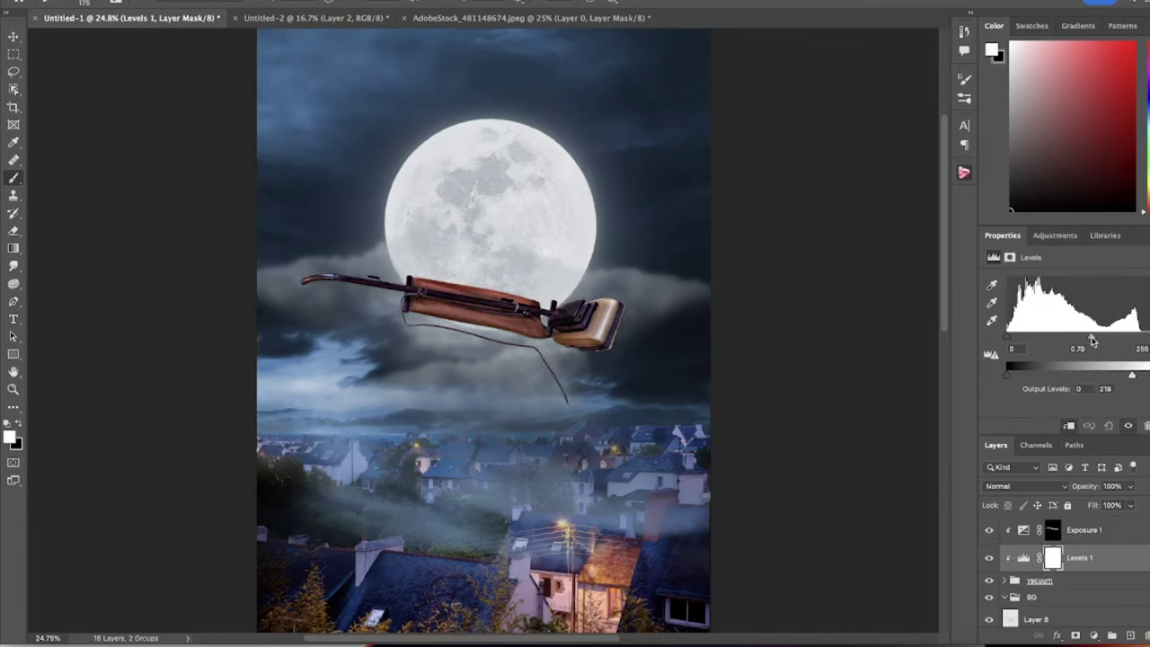
pyautogui.moveTo(1093, 340); pyautogui.dragTo(1087, 338)
pyautogui.hotkey('ctrl', 'i')
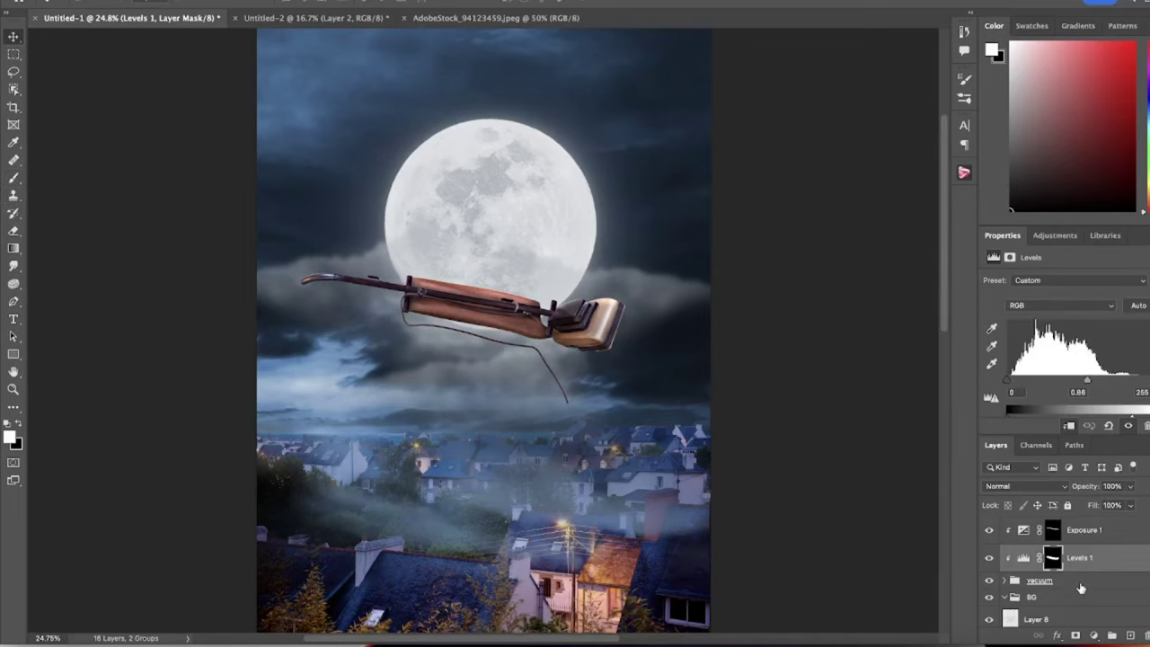
# Step: Bring the plug photo into the composite and scale it down to fit the cable end
pyautogui.click(539, 18)
pyautogui.moveTo(449, 269)
pyautogui.mouseDown()
pyautogui.moveTo(136, 18)
pyautogui.moveTo(503, 476)
pyautogui.mouseUp()
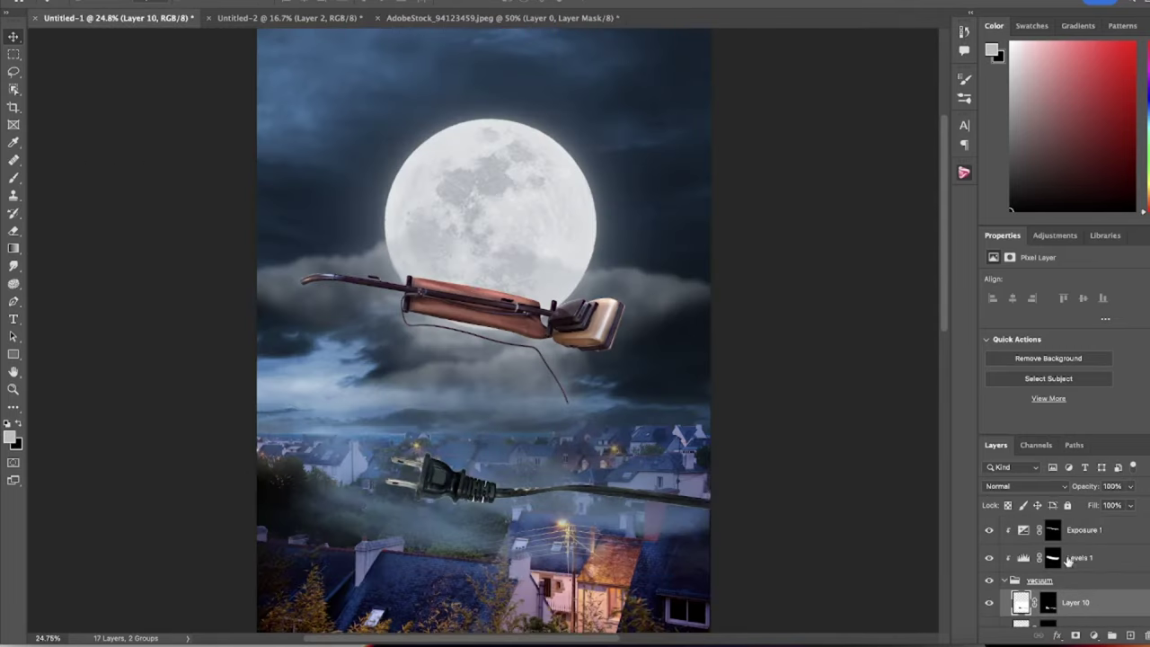
pyautogui.hotkey('ctrl', 't')
pyautogui.moveTo(765, 441); pyautogui.dragTo(559, 458)
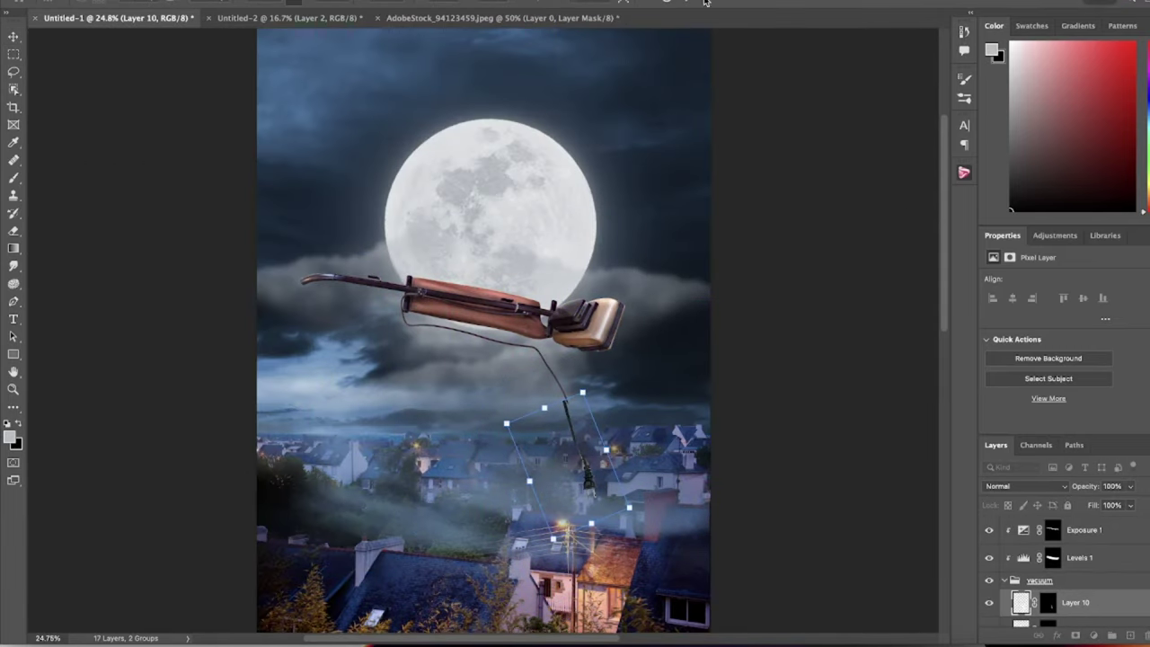
pyautogui.scroll(3, 558, 458)
pyautogui.scroll(2, 575, 432)
pyautogui.press('Return')
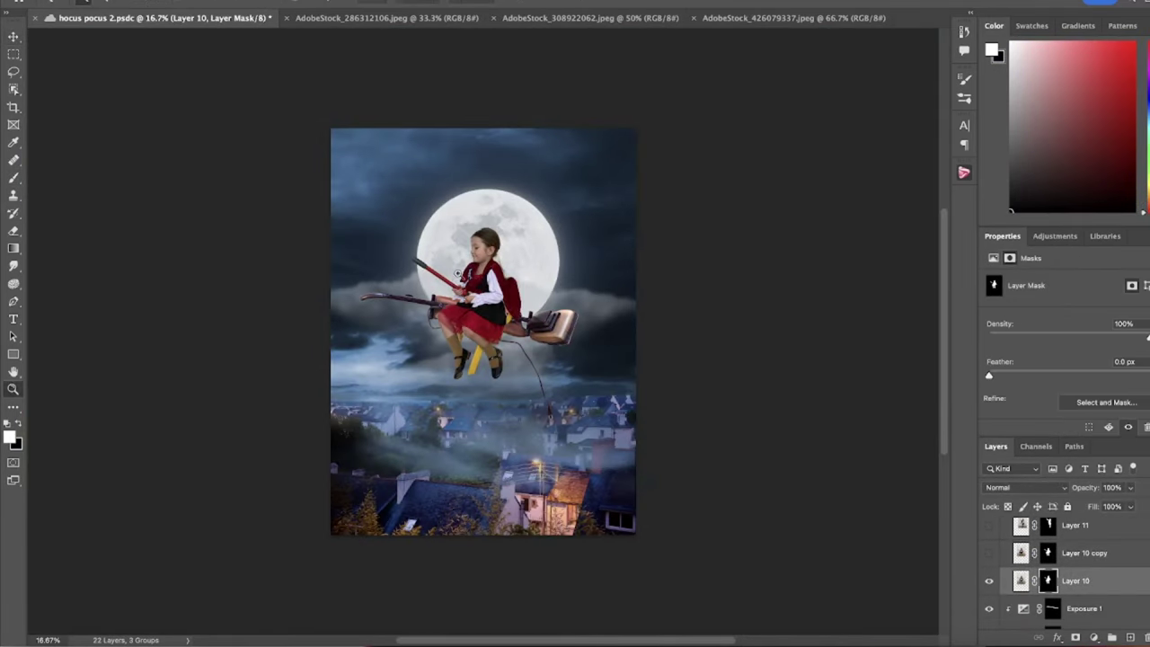
# Step: Paint black on the first girl's mask to hide her head and part of the handle
pyautogui.click(457, 272)
pyautogui.scroll(2, 945, 346)
pyautogui.press('b')
pyautogui.press('x')
pyautogui.click(90, 3)
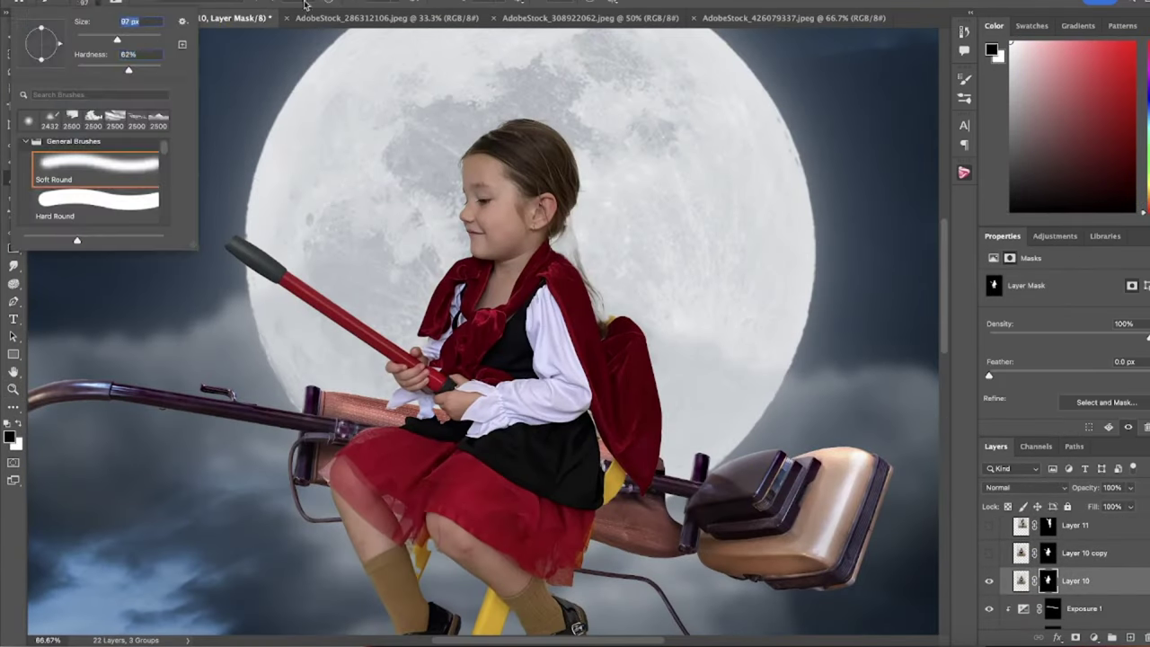
pyautogui.press('Return')
pyautogui.moveTo(539, 135); pyautogui.dragTo(607, 292)
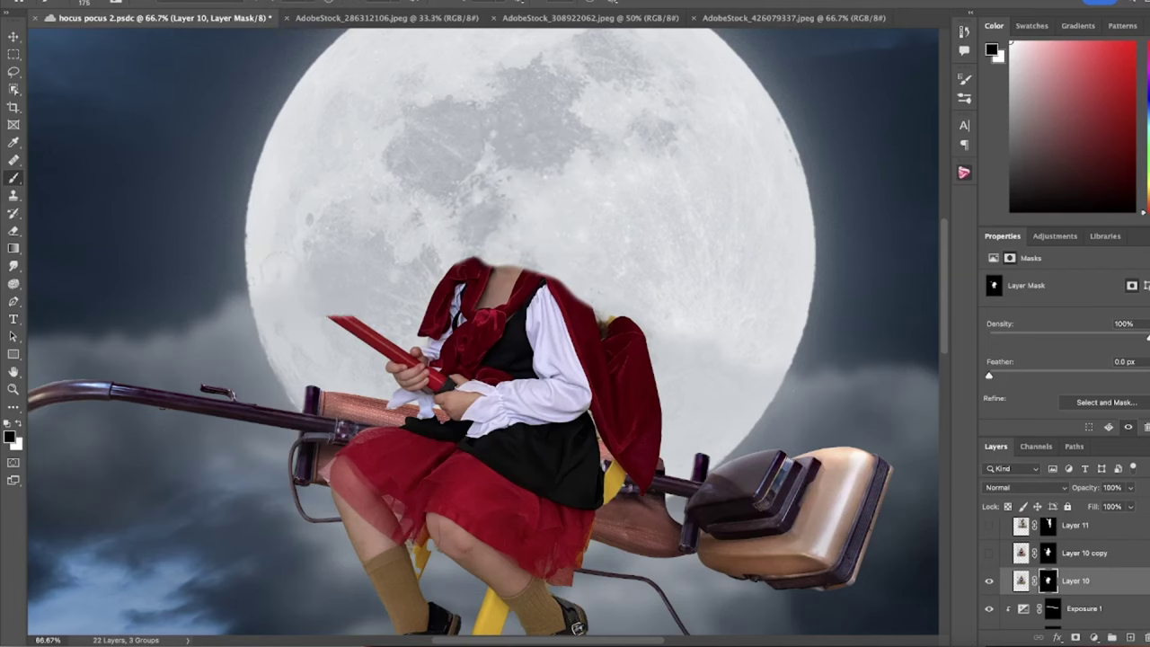
# Step: Show the waving girl layer and mask out the extra shoes, sleeve and cloak parts
pyautogui.click(989, 552)
pyautogui.click(989, 553)
pyautogui.click(989, 525)
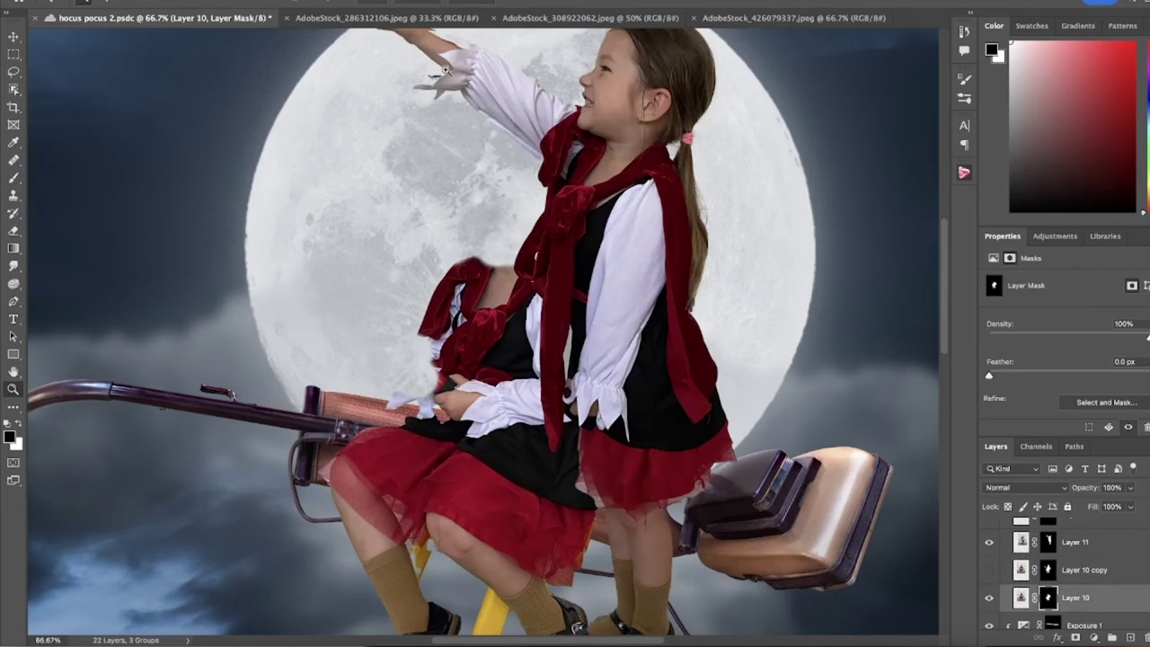
pyautogui.keyDown('alt'); pyautogui.click(871, 281); pyautogui.keyUp('alt')
pyautogui.moveTo(530, 516); pyautogui.dragTo(548, 503)
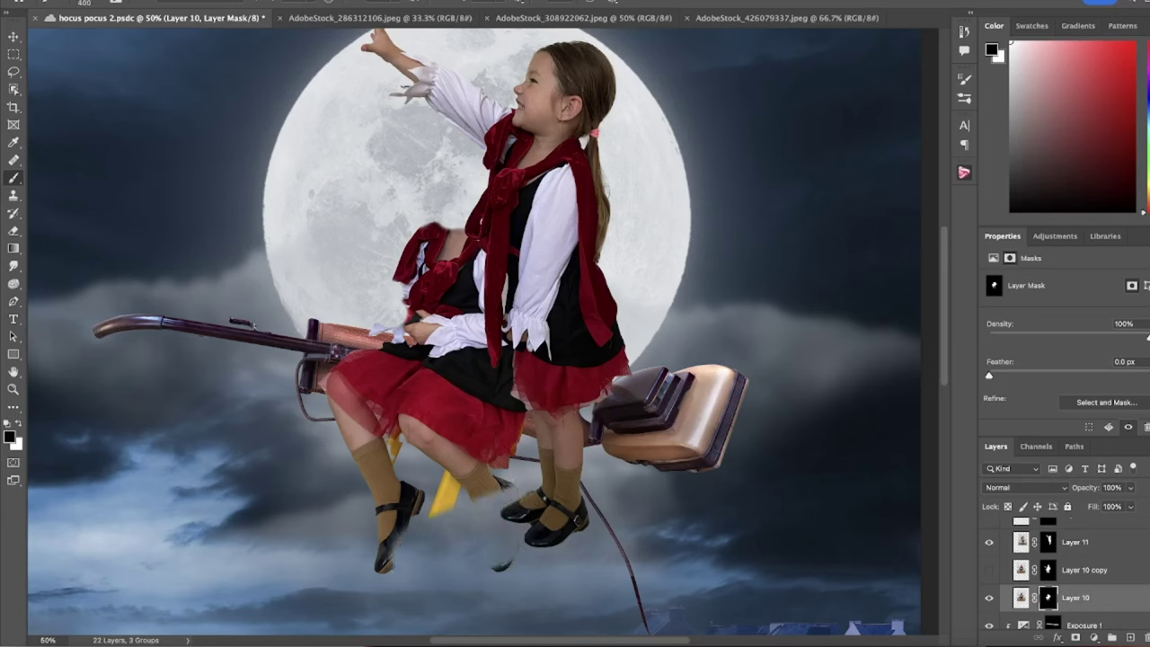
pyautogui.click(1075, 542)
pyautogui.moveTo(539, 431); pyautogui.dragTo(553, 289)
# Step: Move the waving girls down-left onto the vacuum, masking away the standing legs and skirt
pyautogui.press('v')
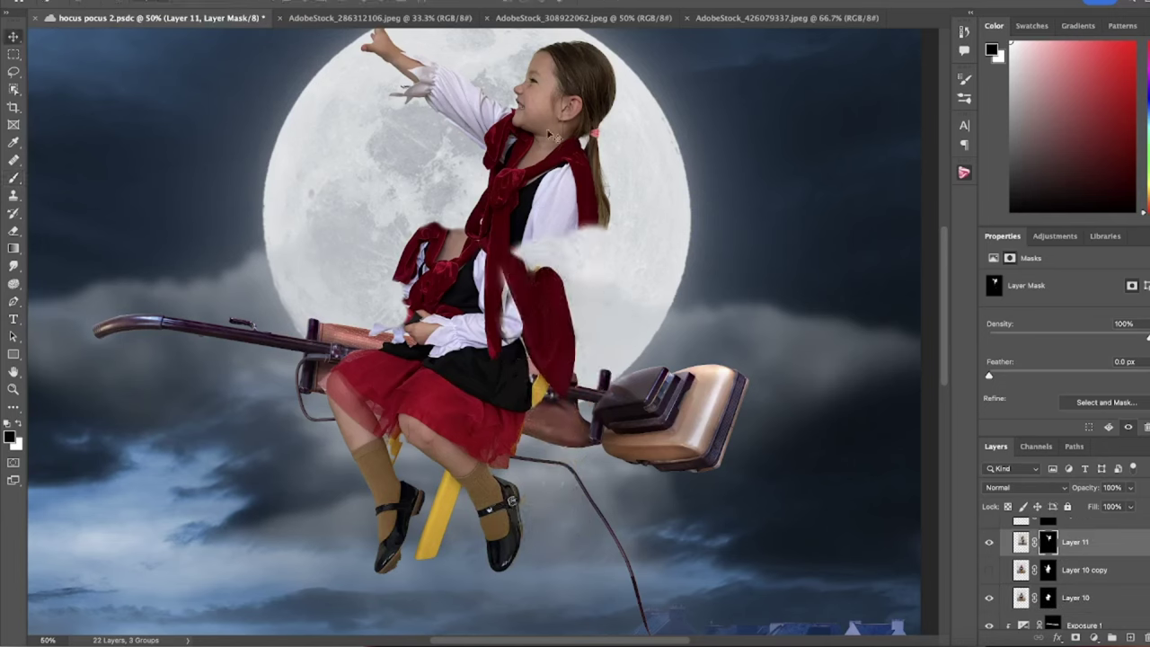
pyautogui.moveTo(581, 113); pyautogui.dragTo(514, 158)
pyautogui.scroll(1, 1069, 575)
pyautogui.click(989, 548)
pyautogui.click(1048, 548)
pyautogui.press('b')
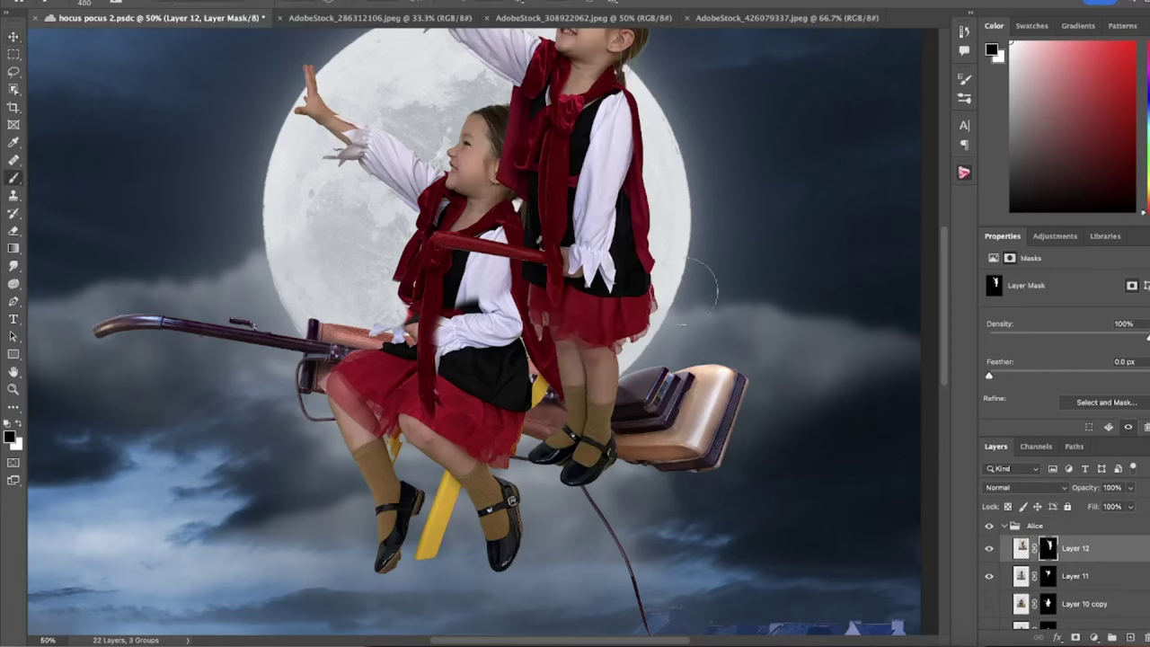
pyautogui.moveTo(589, 431)
pyautogui.mouseDown()
pyautogui.moveTo(602, 243)
pyautogui.moveTo(481, 220)
pyautogui.mouseUp()
pyautogui.moveTo(530, 117); pyautogui.dragTo(418, 238)
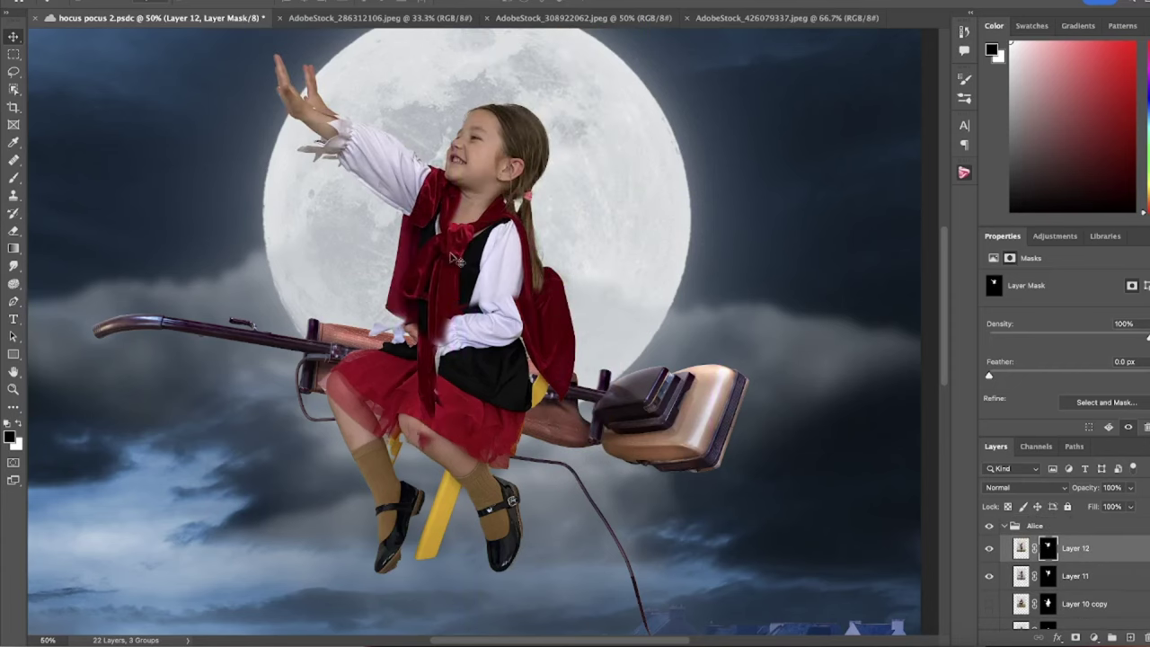
pyautogui.click(989, 576)
# Step: Nudge the girl down, shrink her and tilt her counter-clockwise onto the vacuum
pyautogui.click(13, 177)
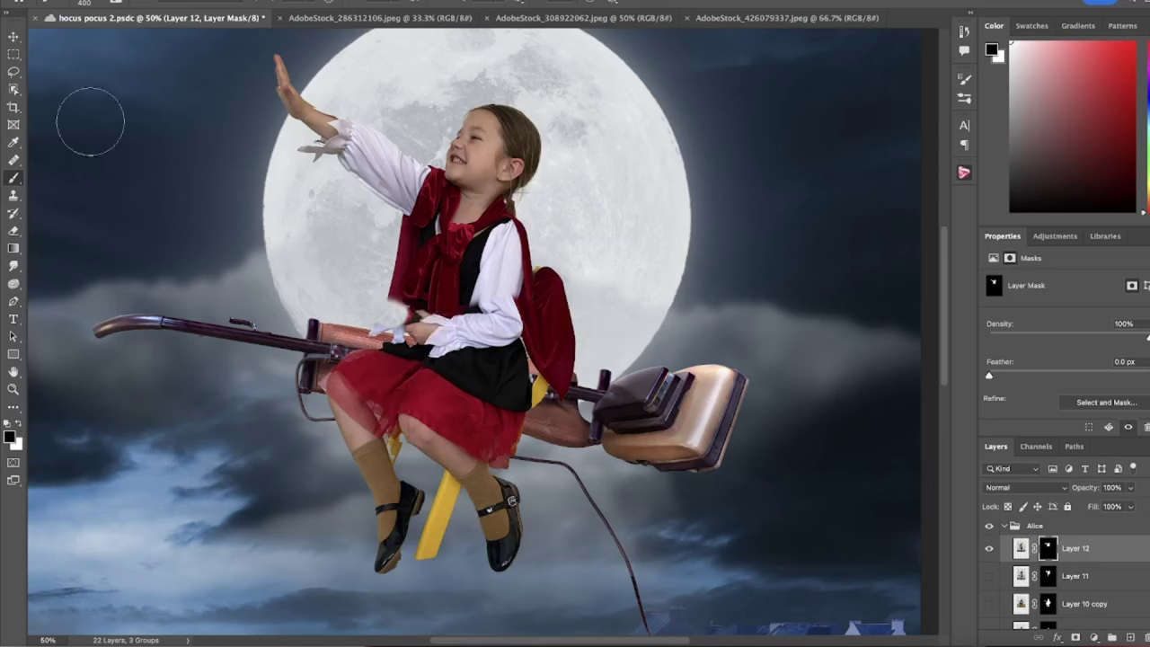
pyautogui.press('v')
pyautogui.moveTo(508, 184); pyautogui.dragTo(473, 216)
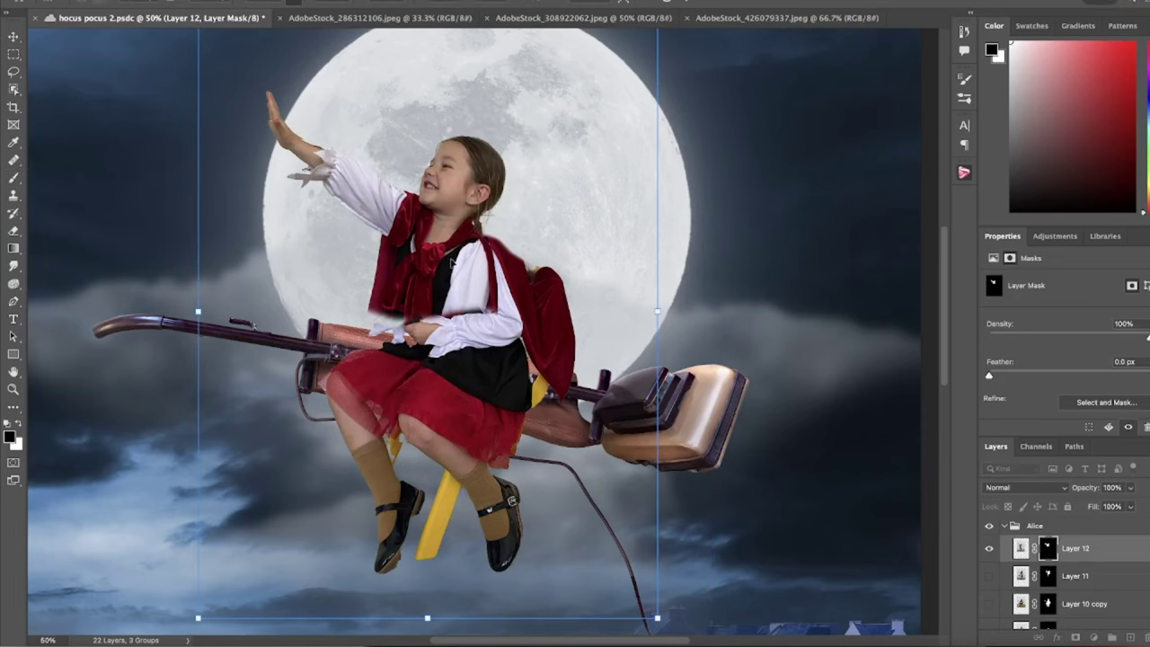
pyautogui.moveTo(709, 312); pyautogui.dragTo(680, 312)
pyautogui.moveTo(764, 378); pyautogui.dragTo(651, 280)
pyautogui.press('Return')
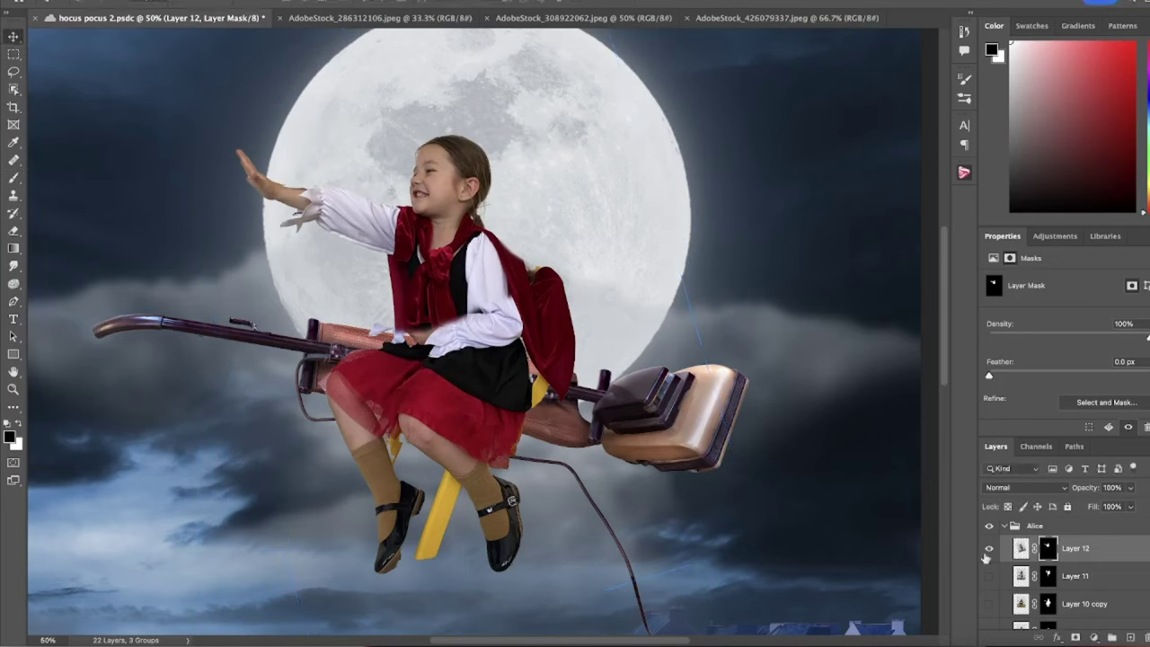
# Step: Fit the whole composite in view and reselect the girl layers
pyautogui.press('z')
pyautogui.keyDown('alt'); pyautogui.click(778, 414); pyautogui.keyUp('alt')
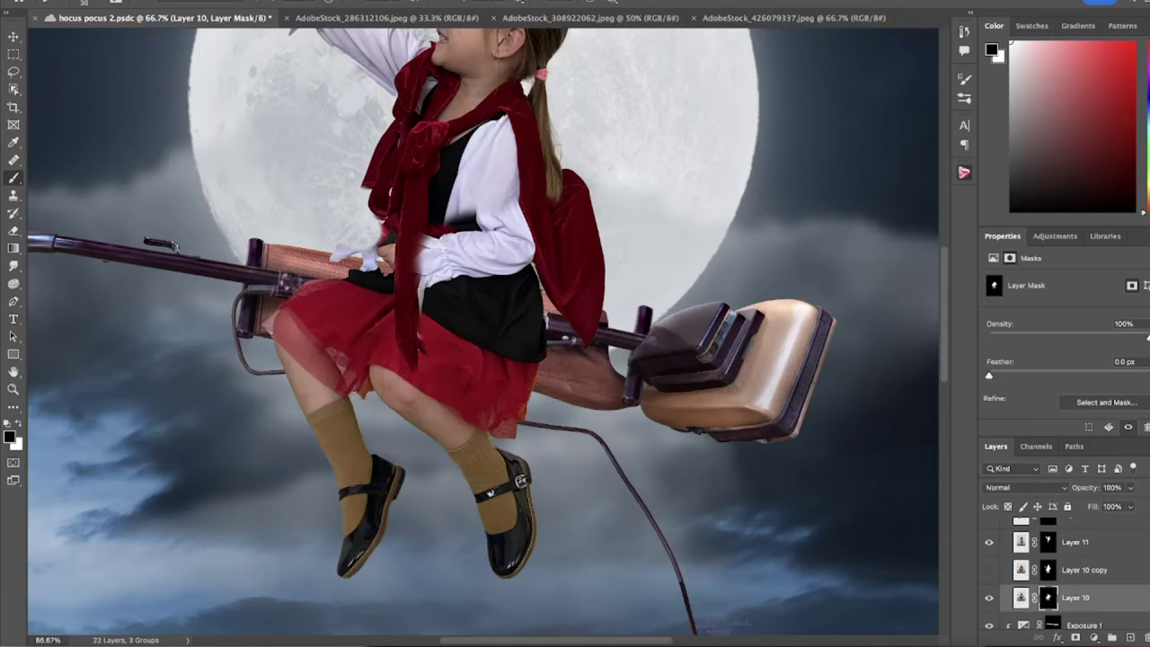
pyautogui.scroll(2, 485, 332)
pyautogui.click(1075, 541)
pyautogui.click(1075, 597)
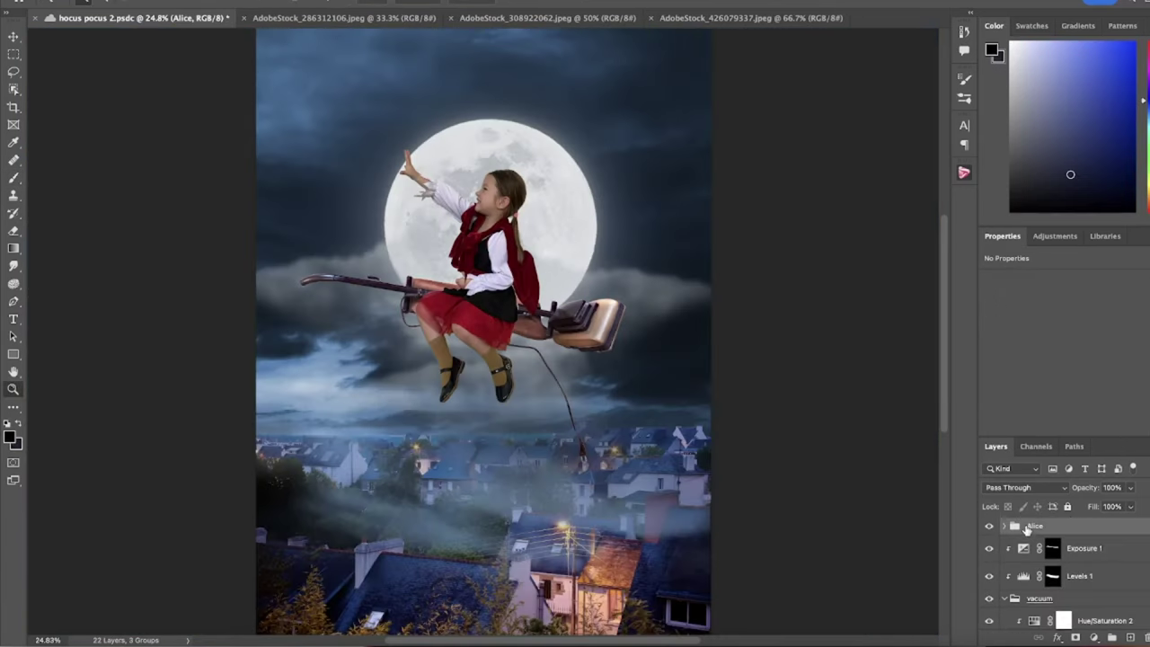
# Step: Rotate the girl further forward and convert her group to a smart object
pyautogui.moveTo(490, 223); pyautogui.dragTo(527, 243)
pyautogui.press('Return')
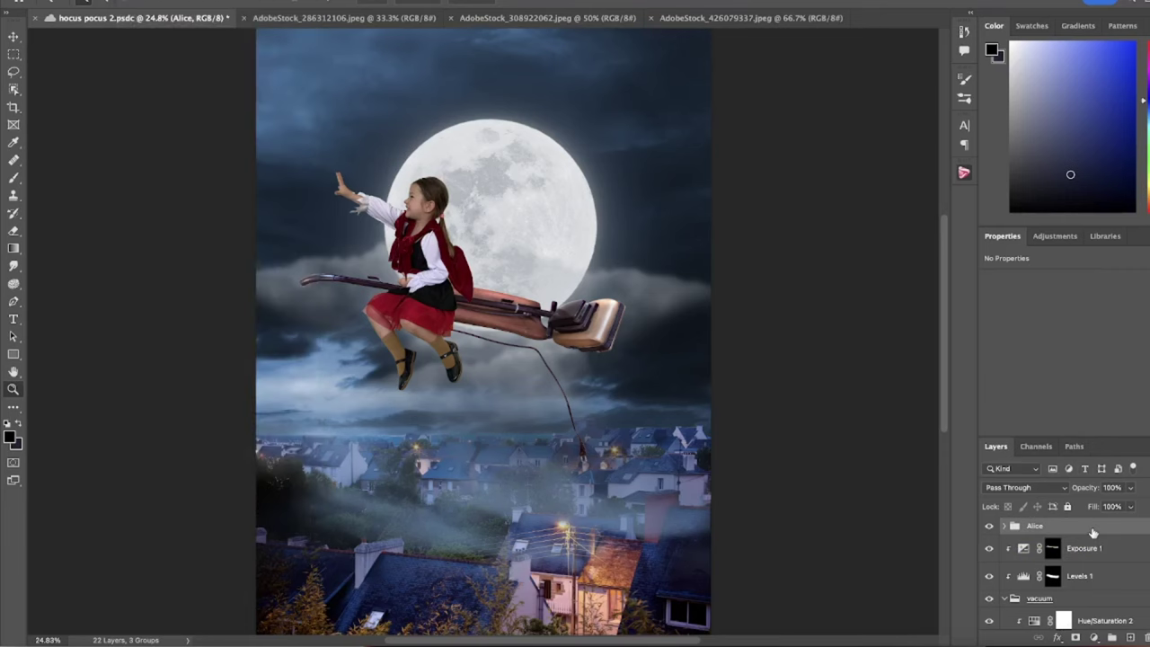
pyautogui.rightClick(1033, 525)
pyautogui.click(997, 191)
# Step: Try a Puppet Warp bending her upper body left, then revert it
pyautogui.click(380, 297)
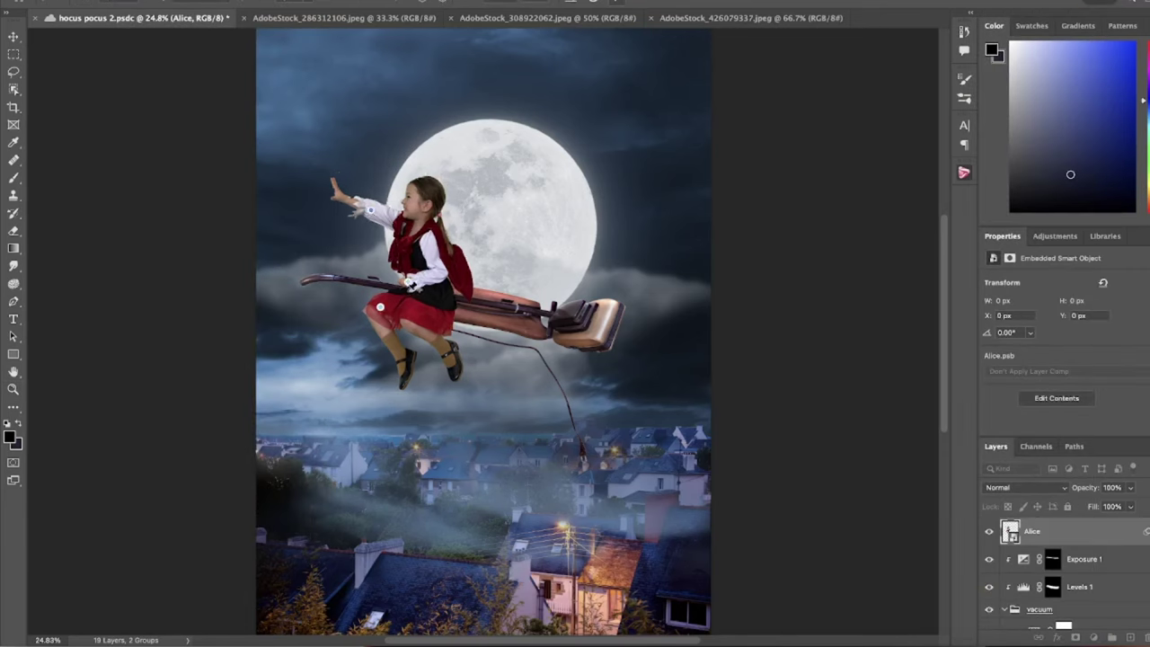
pyautogui.click(407, 300)
pyautogui.moveTo(375, 209)
pyautogui.mouseDown()
pyautogui.moveTo(364, 215)
pyautogui.moveTo(447, 245)
pyautogui.mouseUp()
pyautogui.press('Return')
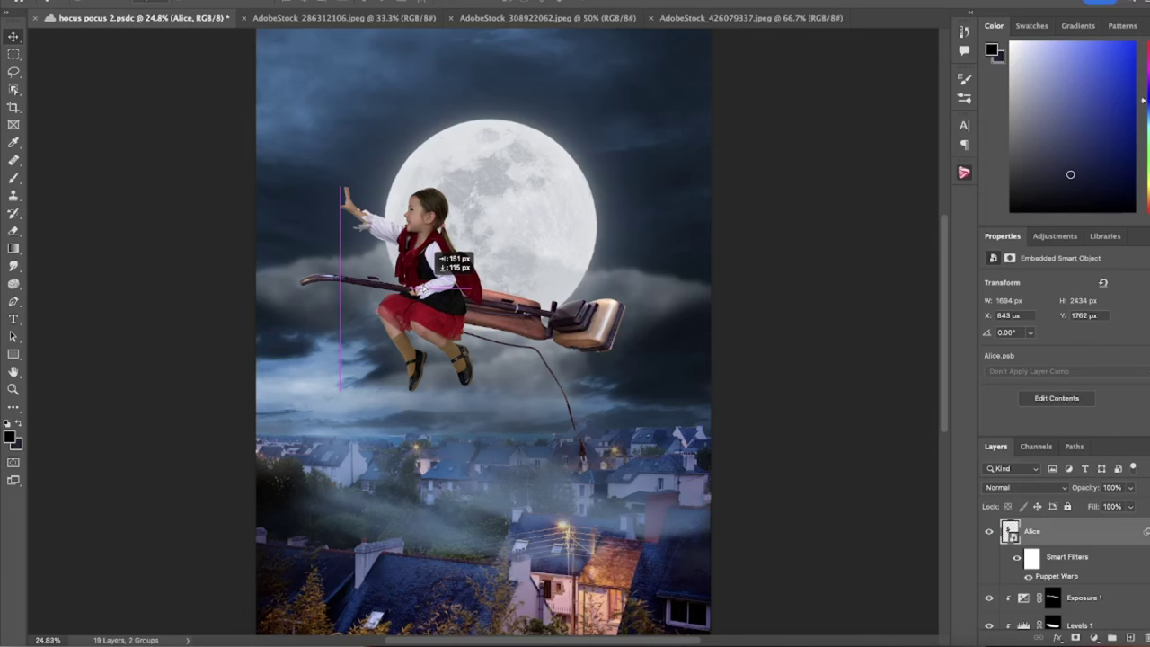
pyautogui.hotkey('ctrl', '1')
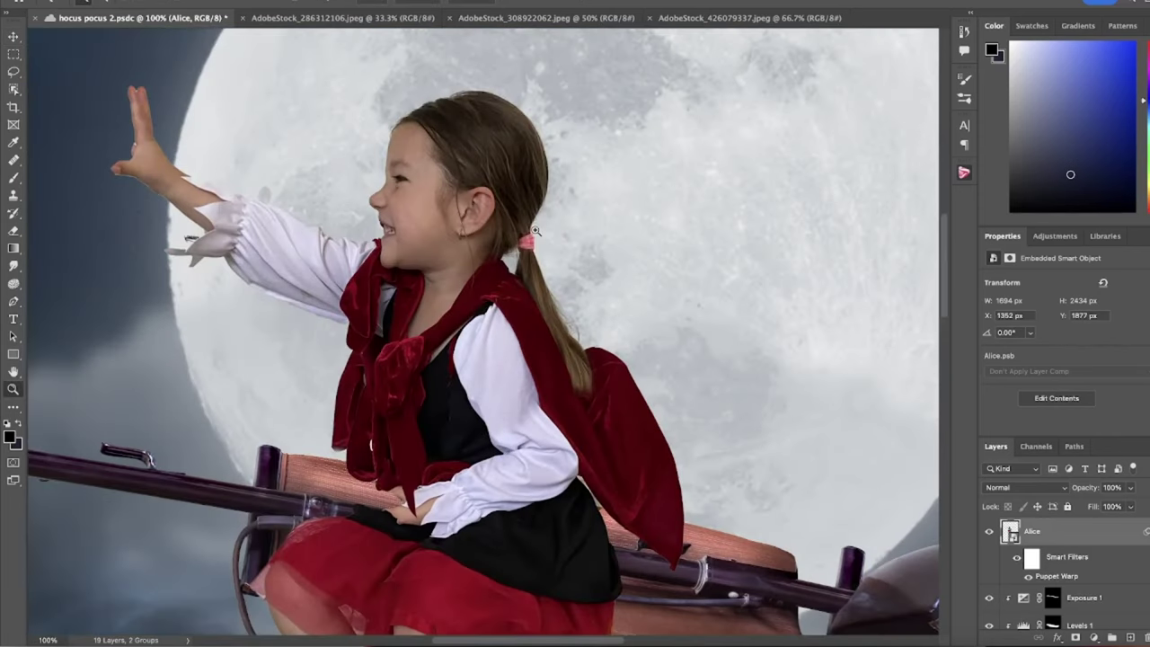
pyautogui.hotkey('ctrl', '0')
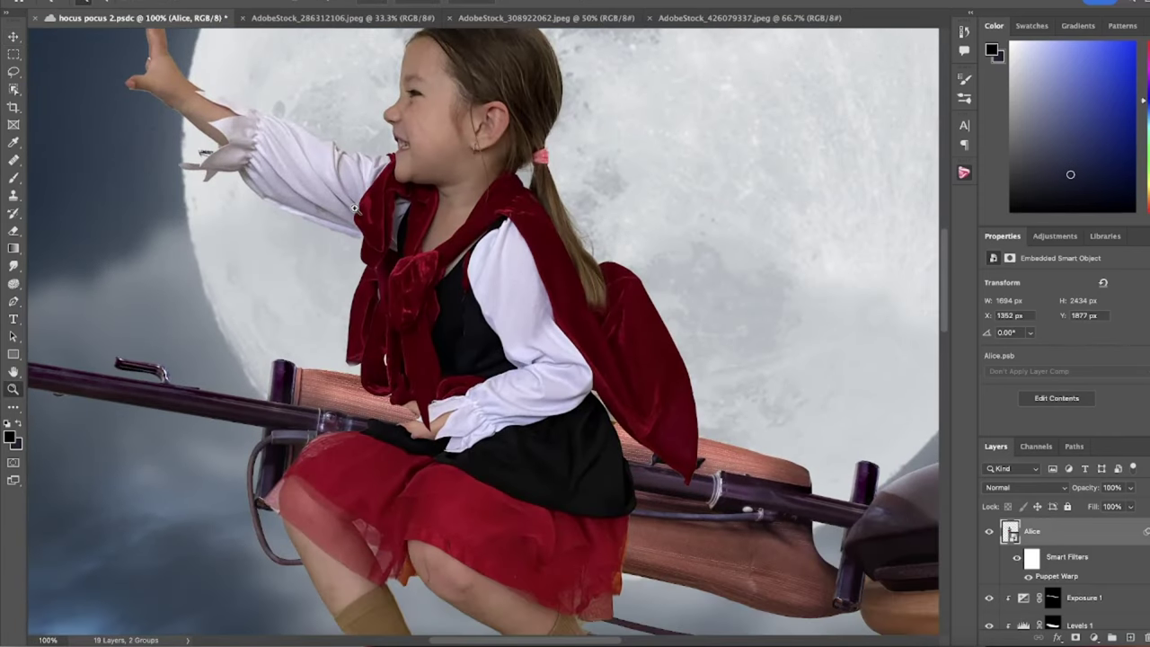
pyautogui.press('F12')
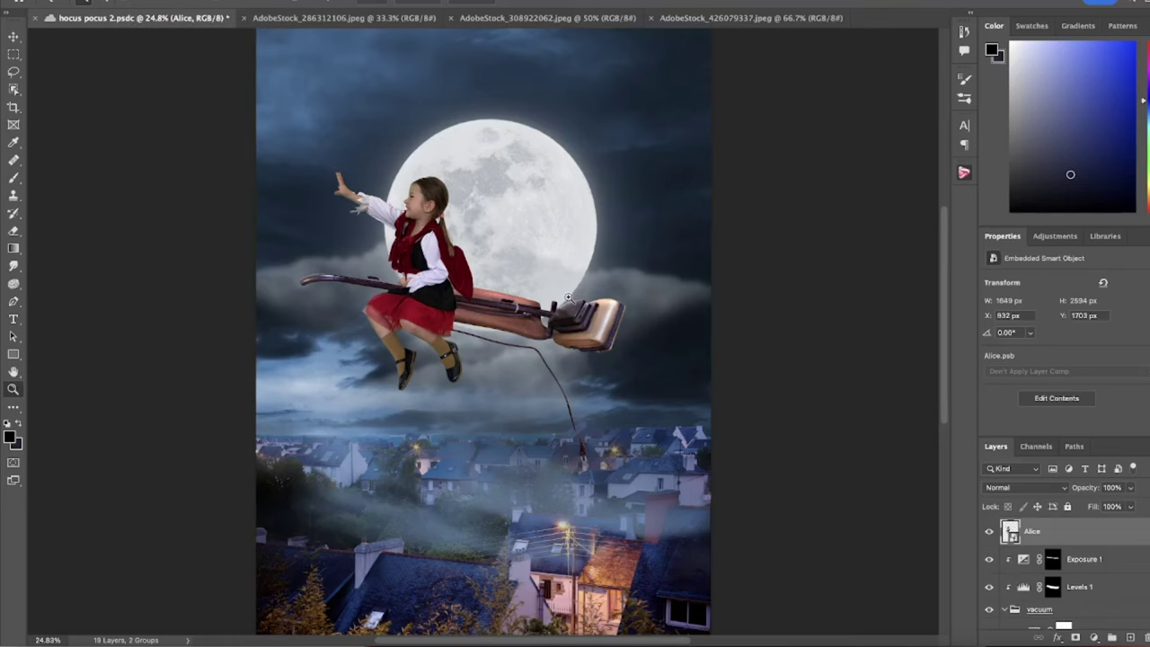
# Step: Add a clipped Colorize Hue/Saturation layer for the girl and invert its mask
pyautogui.click(1054, 235)
pyautogui.click(1011, 289)
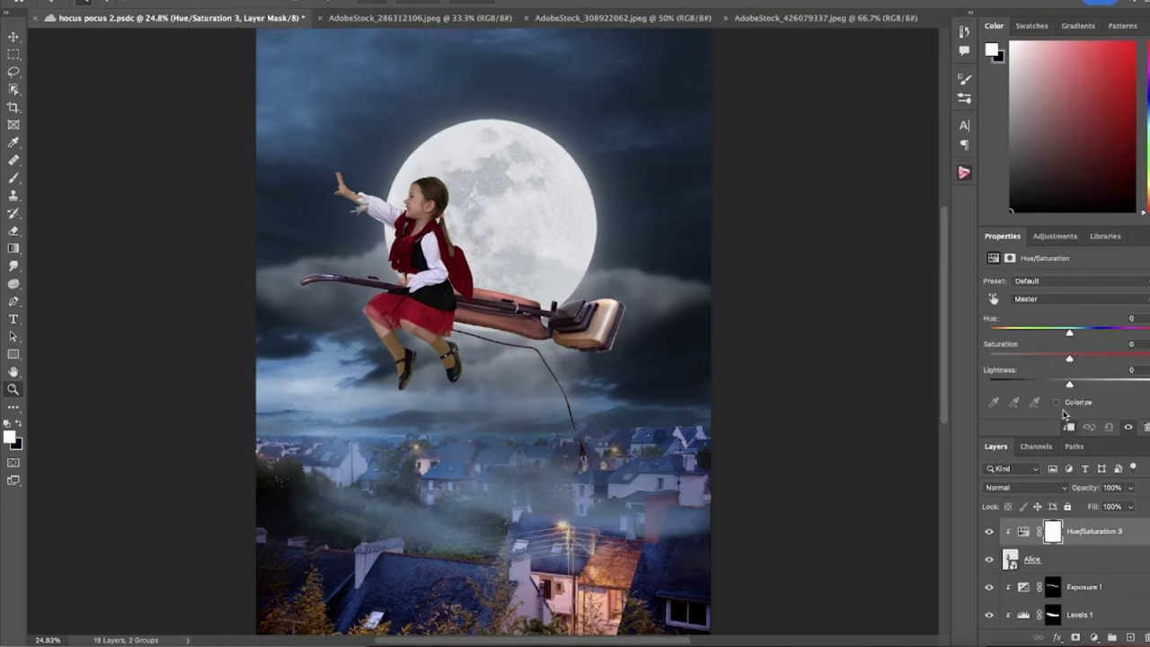
pyautogui.click(1056, 402)
pyautogui.moveTo(993, 331)
pyautogui.mouseDown()
pyautogui.moveTo(1041, 331)
pyautogui.moveTo(1069, 357)
pyautogui.mouseUp()
pyautogui.moveTo(1068, 383); pyautogui.dragTo(1072, 384)
pyautogui.hotkey('ctrl', 'i')
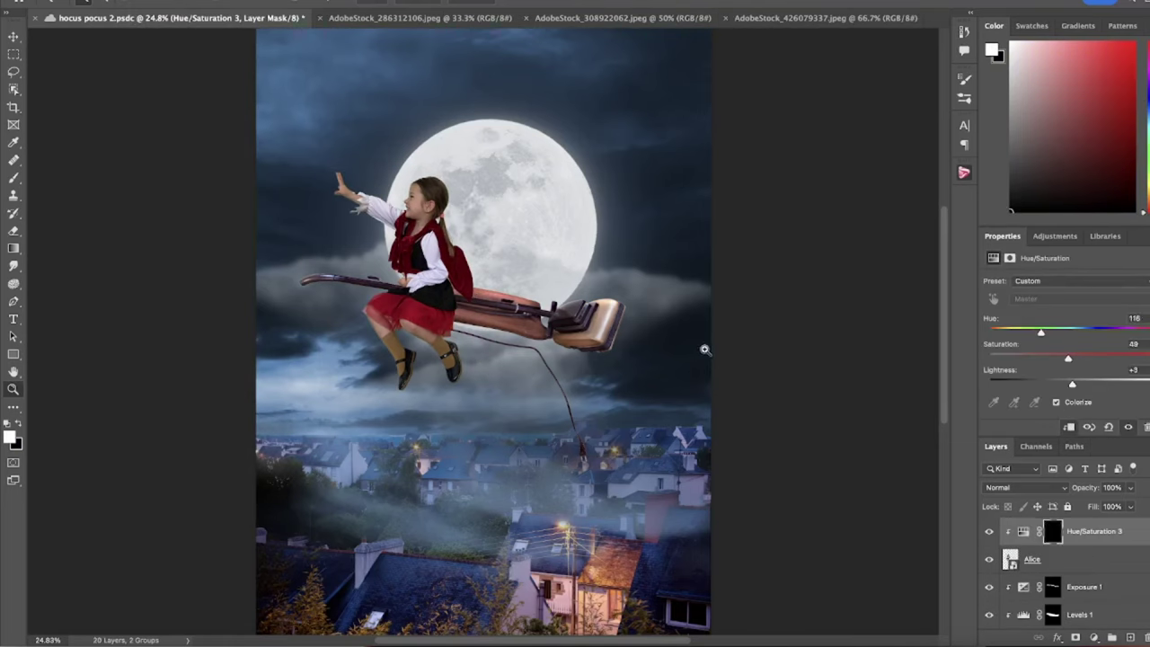
# Step: Paint the tint onto her back cape, both scarf sides, collar and bow
pyautogui.press('b')
pyautogui.rightClick(29, 230)
pyautogui.moveTo(463, 257); pyautogui.dragTo(469, 302)
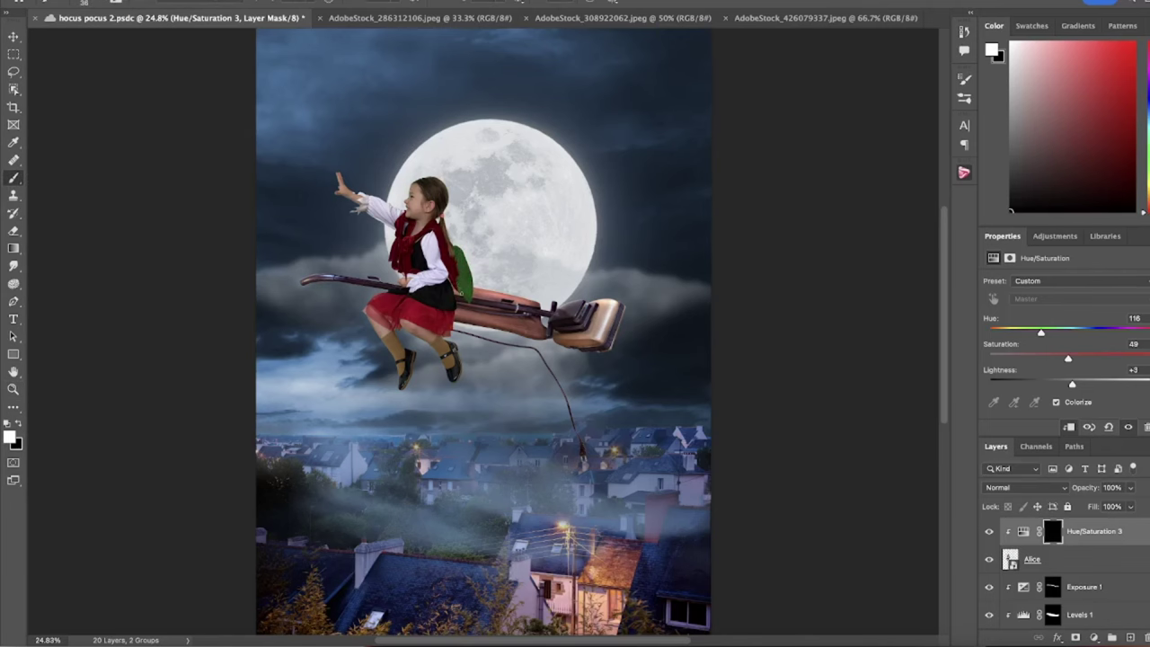
pyautogui.scroll(5, 438, 204)
pyautogui.moveTo(286, 265); pyautogui.dragTo(262, 449)
pyautogui.moveTo(418, 274); pyautogui.dragTo(485, 395)
pyautogui.moveTo(279, 277); pyautogui.dragTo(409, 274)
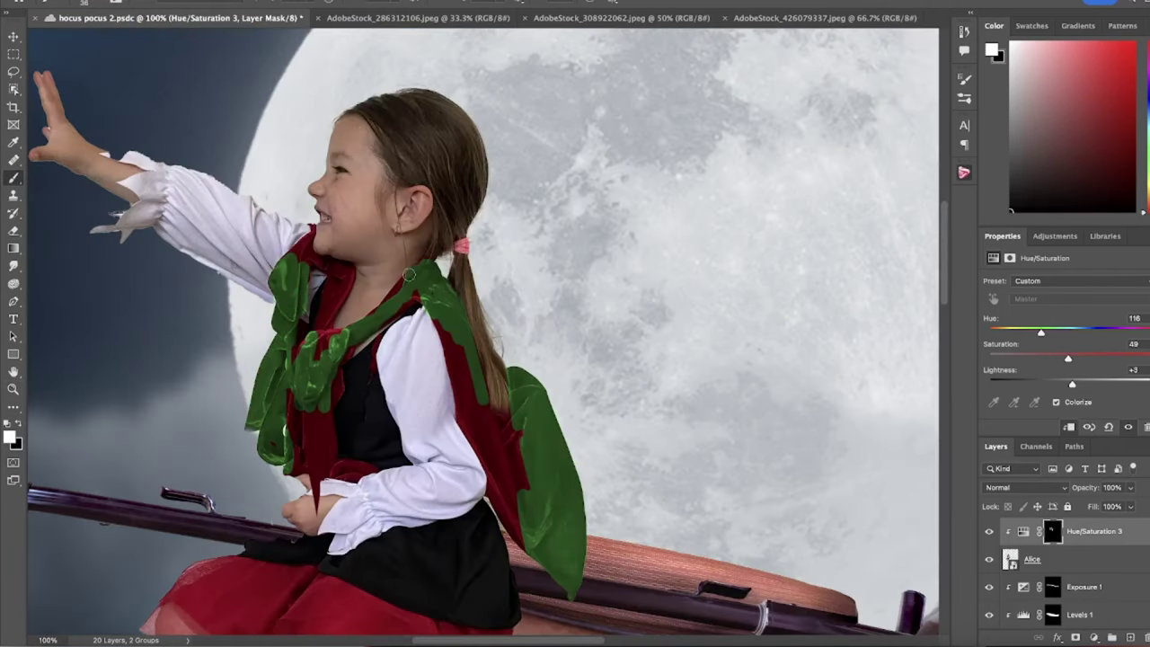
# Step: Pan around the girl to review the tinted areas, toggling black and white paint
pyautogui.scroll(5, 312, 215)
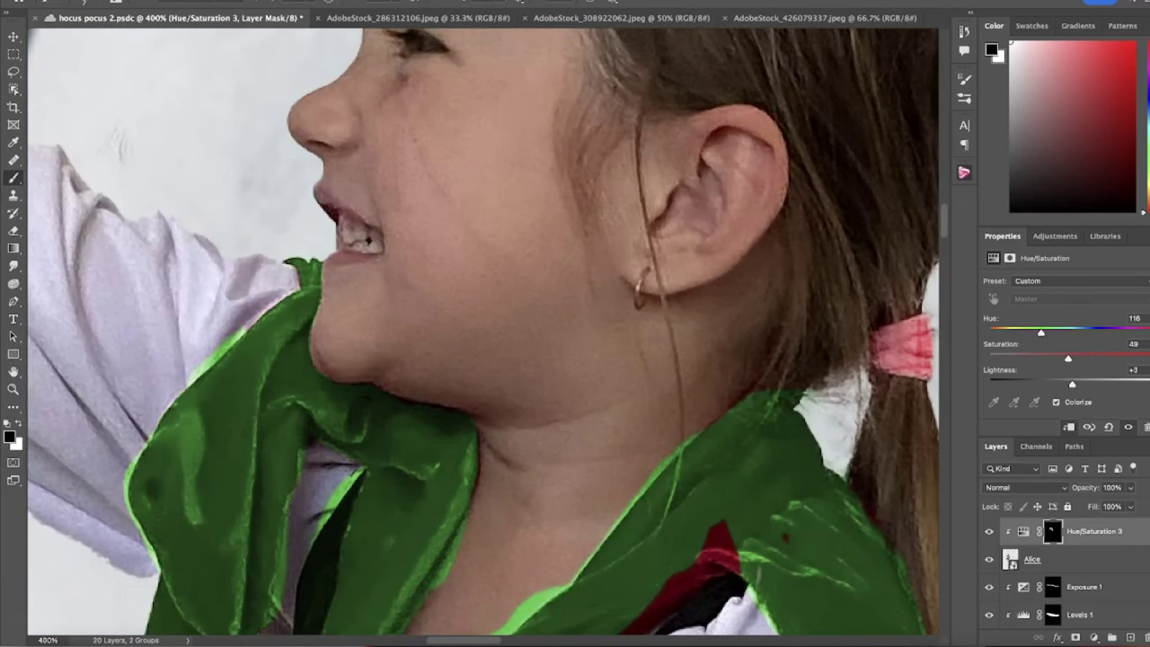
pyautogui.scroll(-2, 313, 216)
pyautogui.hscroll(2, 313, 215)
pyautogui.scroll(-2, 494, 252)
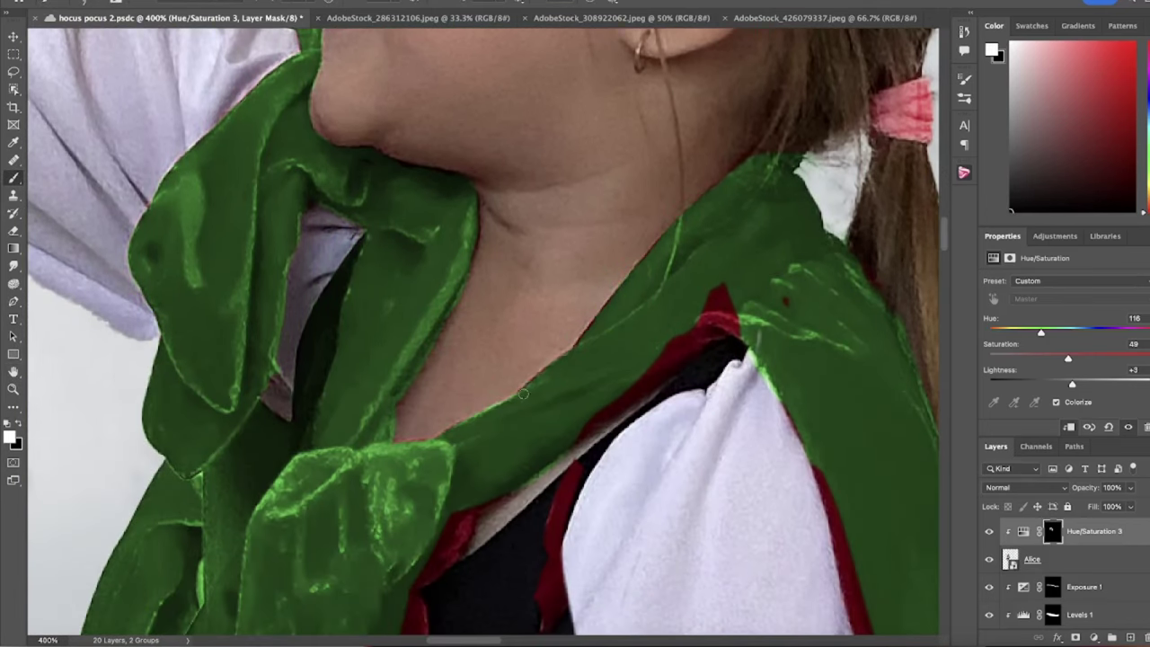
pyautogui.scroll(-8, 523, 393)
pyautogui.scroll(2, 539, 359)
pyautogui.press('x')
pyautogui.hscroll(5, 566, 306)
pyautogui.scroll(-5, 600, 241)
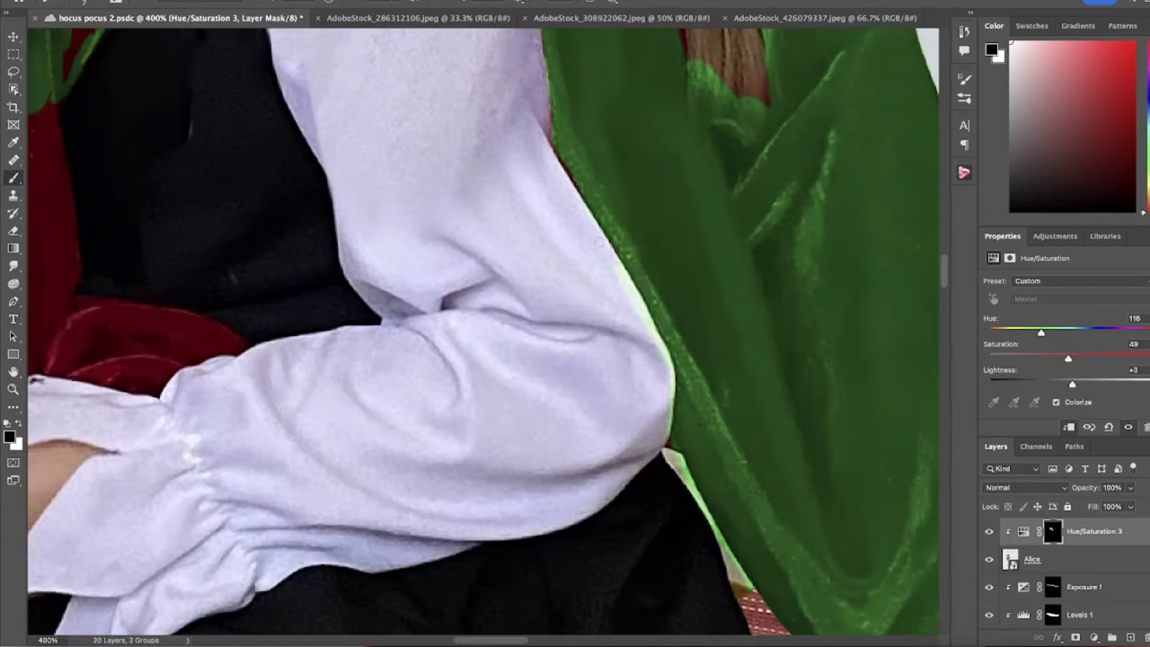
pyautogui.hscroll(-5, 599, 240)
pyautogui.scroll(4, 599, 240)
pyautogui.scroll(-3, 494, 305)
pyautogui.scroll(-2, 429, 367)
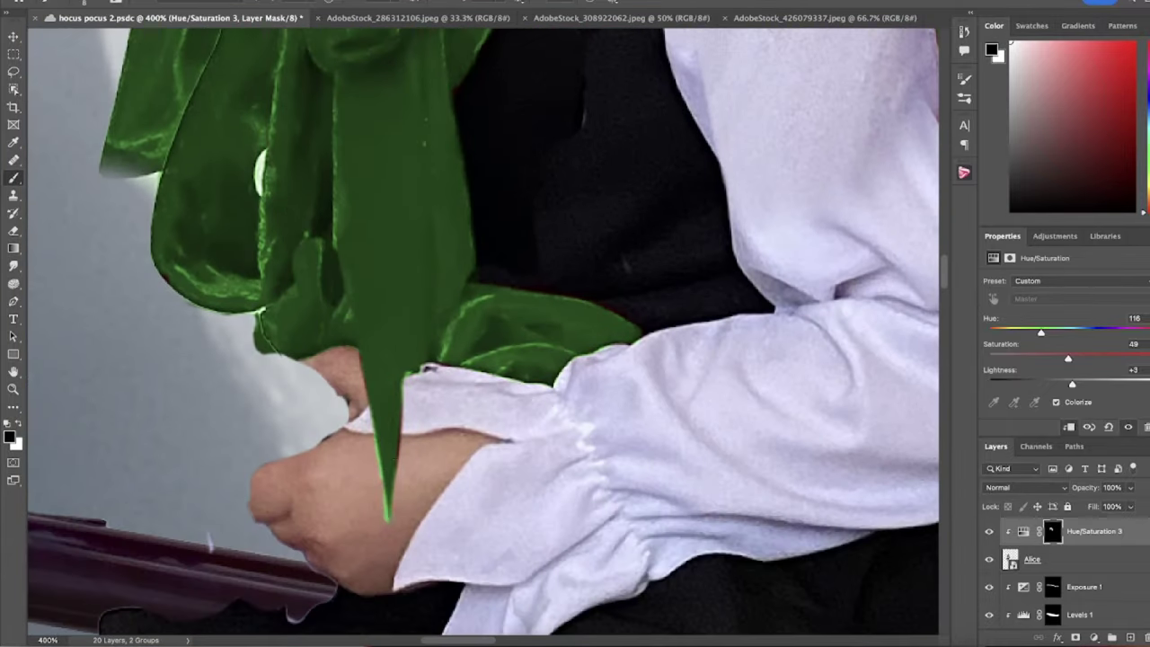
pyautogui.press('x')
pyautogui.hotkey('ctrl', '0')
pyautogui.hotkey('ctrl', '0')
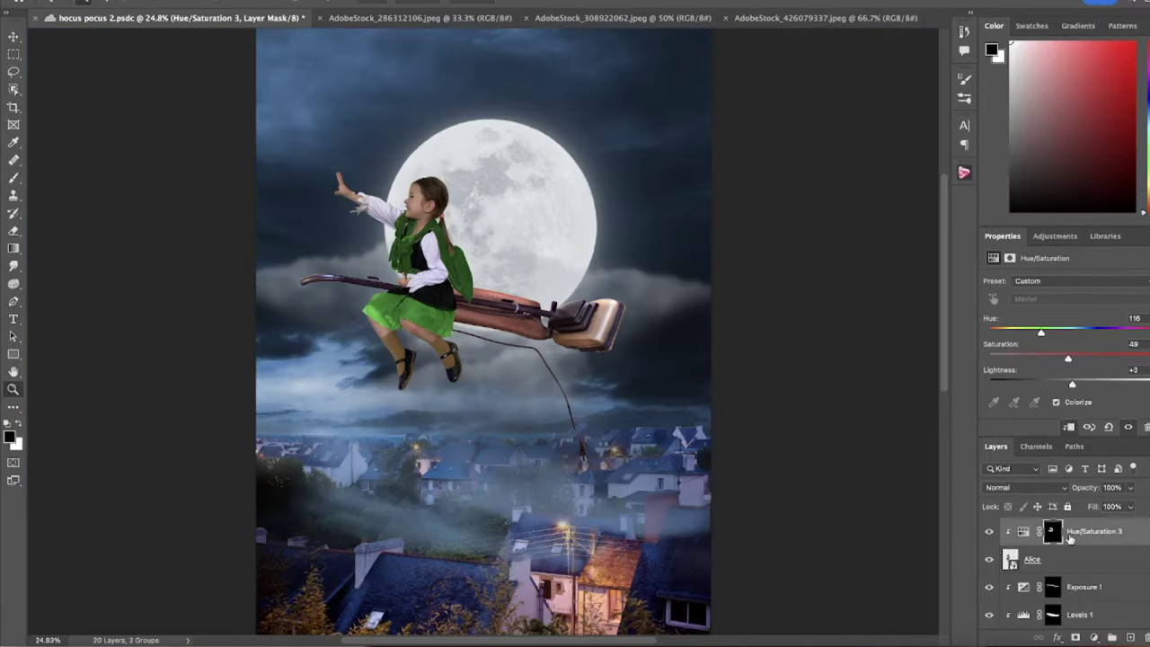
# Step: Darken the tint, shift its hue toward dark red, and fine-tune the sleeve tint lightness
pyautogui.moveTo(1071, 385); pyautogui.dragTo(1044, 384)
pyautogui.moveTo(1076, 335); pyautogui.dragTo(1148, 333)
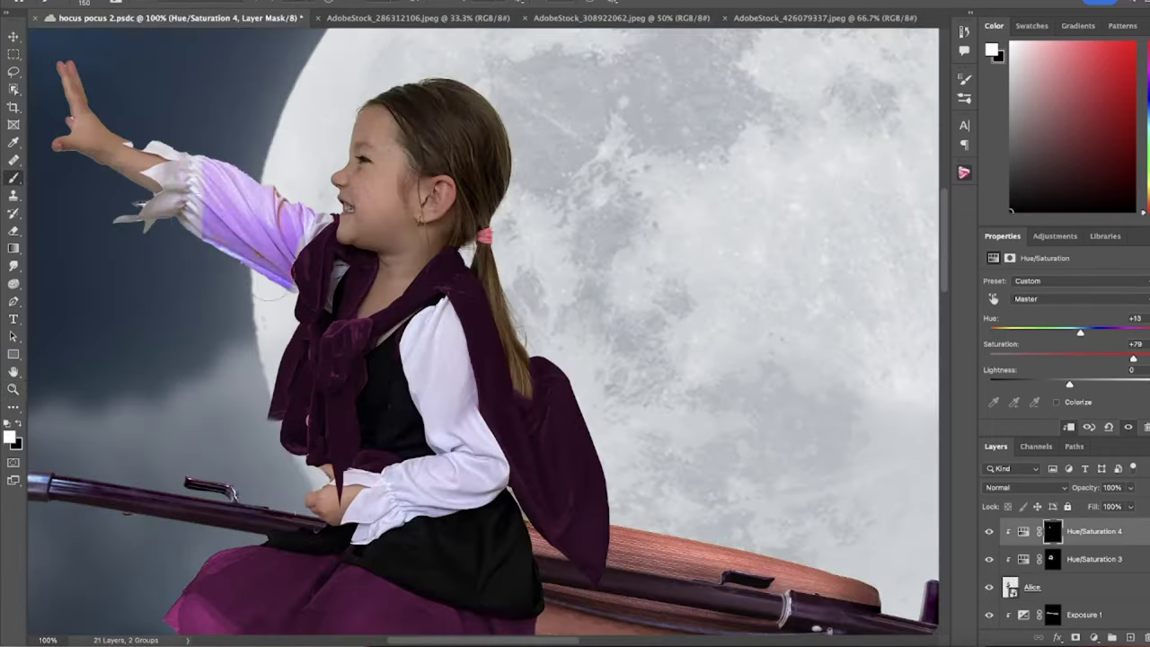
pyautogui.hotkey('ctrl', '0')
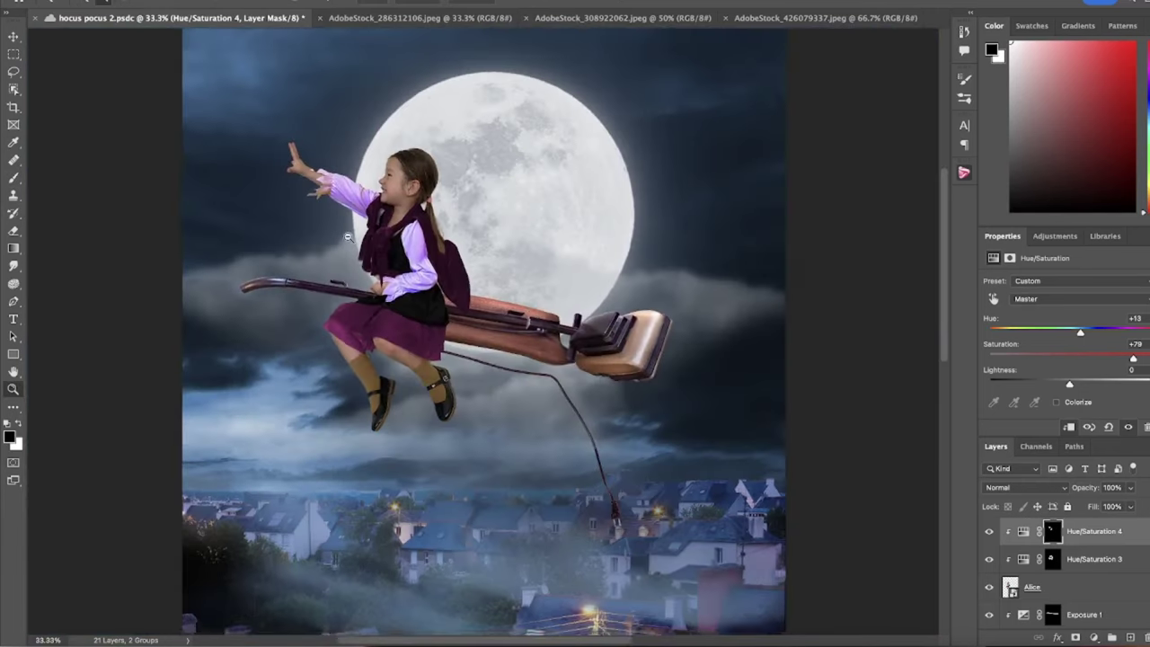
pyautogui.moveTo(1069, 384); pyautogui.dragTo(1087, 385)
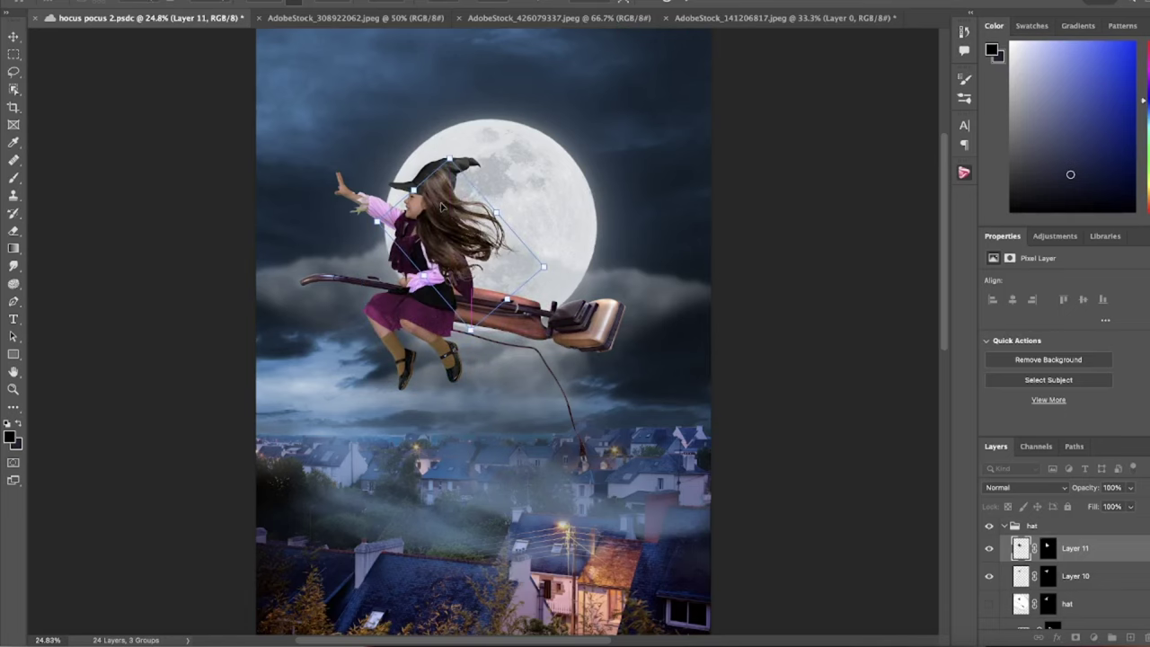
# Step: Fit the hair to her head, name the layer 'hair', and place it under the hat group
pyautogui.moveTo(454, 225); pyautogui.dragTo(465, 218)
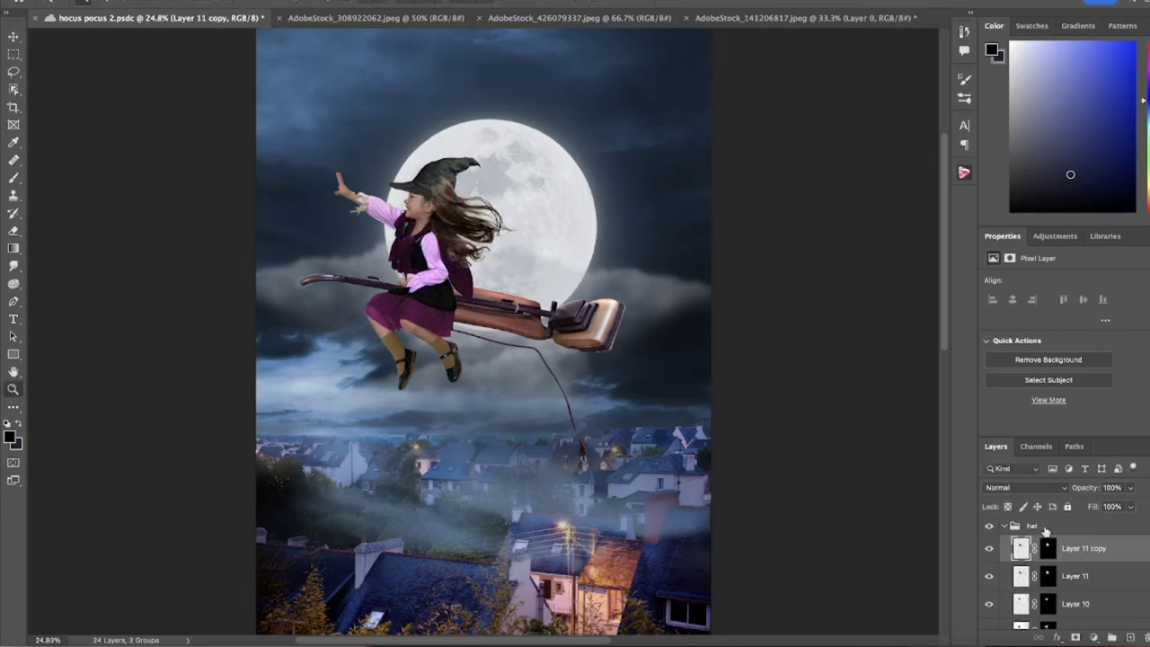
pyautogui.click(1087, 576)
pyautogui.write('hair')
pyautogui.press('Return')
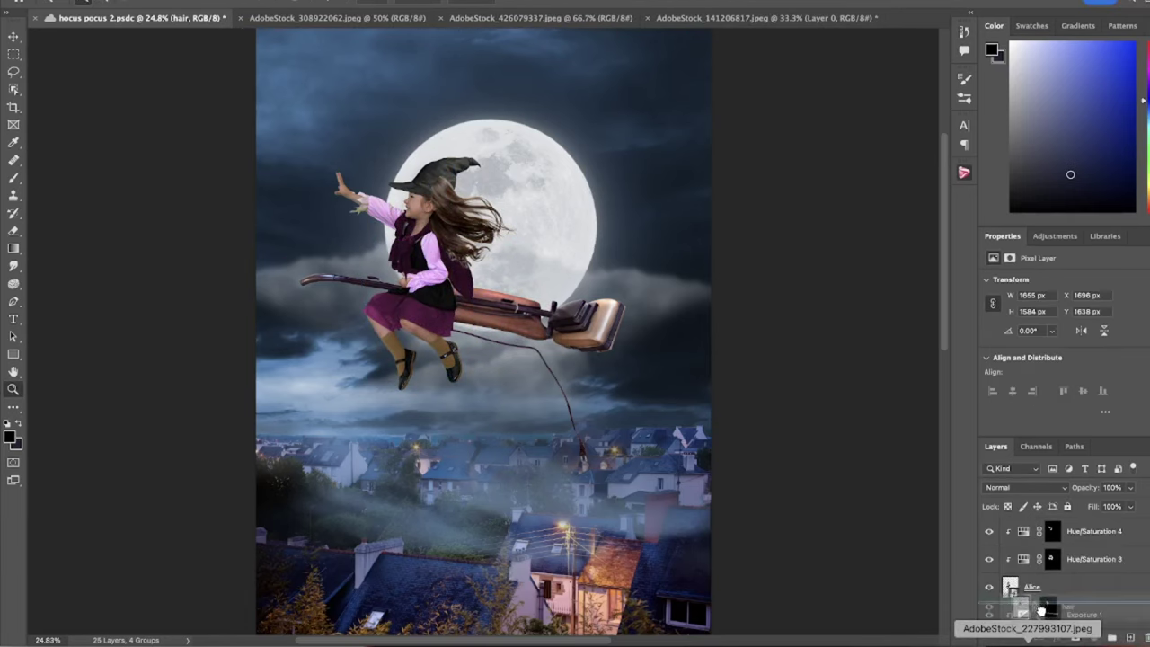
pyautogui.moveTo(1069, 576); pyautogui.dragTo(1048, 588)
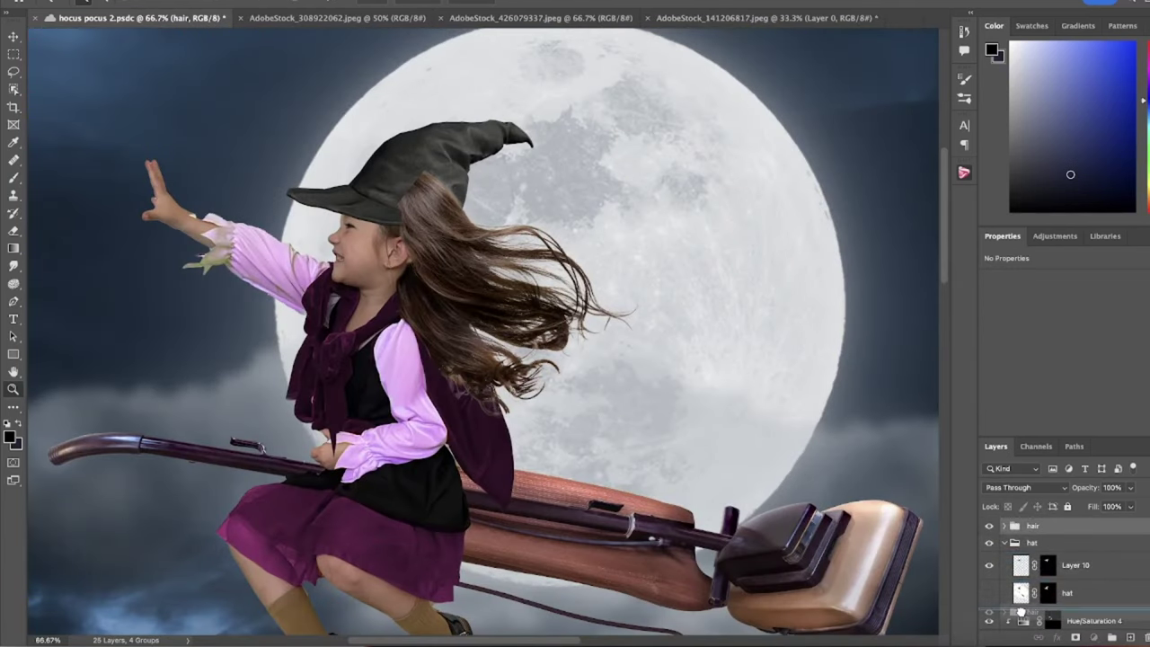
pyautogui.moveTo(1021, 612); pyautogui.dragTo(1026, 578)
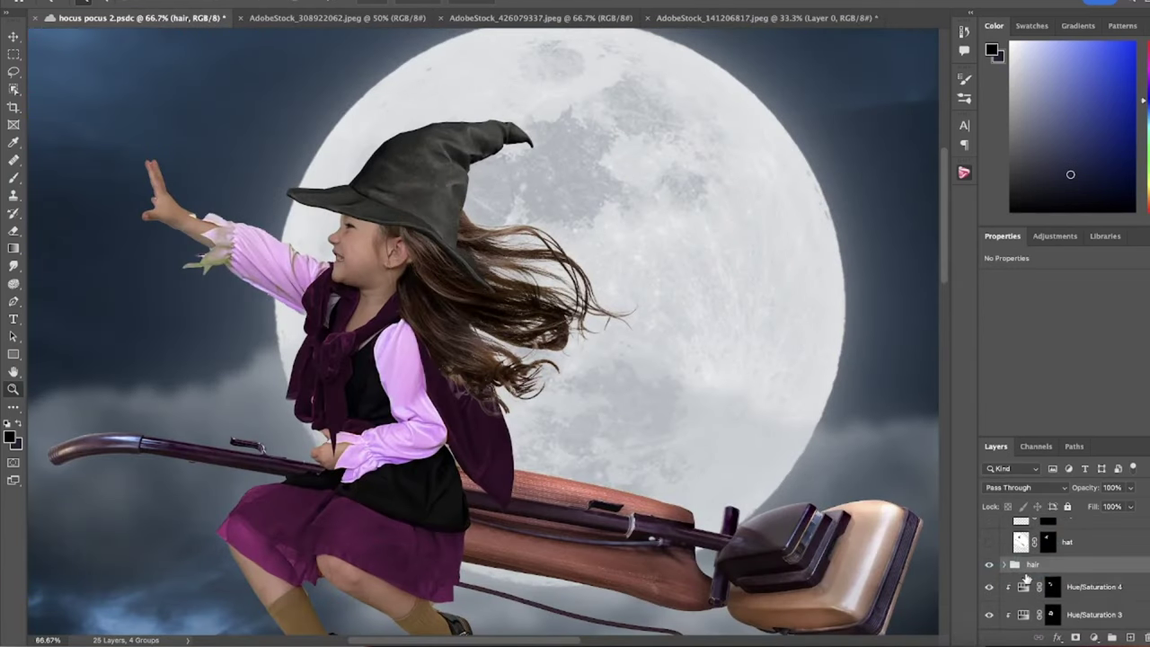
# Step: Rotate and shift the hair to stream behind her head, masking stray strands over the moon
pyautogui.hotkey('ctrl', 't')
pyautogui.moveTo(687, 388)
pyautogui.mouseDown()
pyautogui.moveTo(561, 373)
pyautogui.moveTo(599, 269)
pyautogui.moveTo(662, 372)
pyautogui.mouseUp()
pyautogui.moveTo(441, 331); pyautogui.dragTo(456, 344)
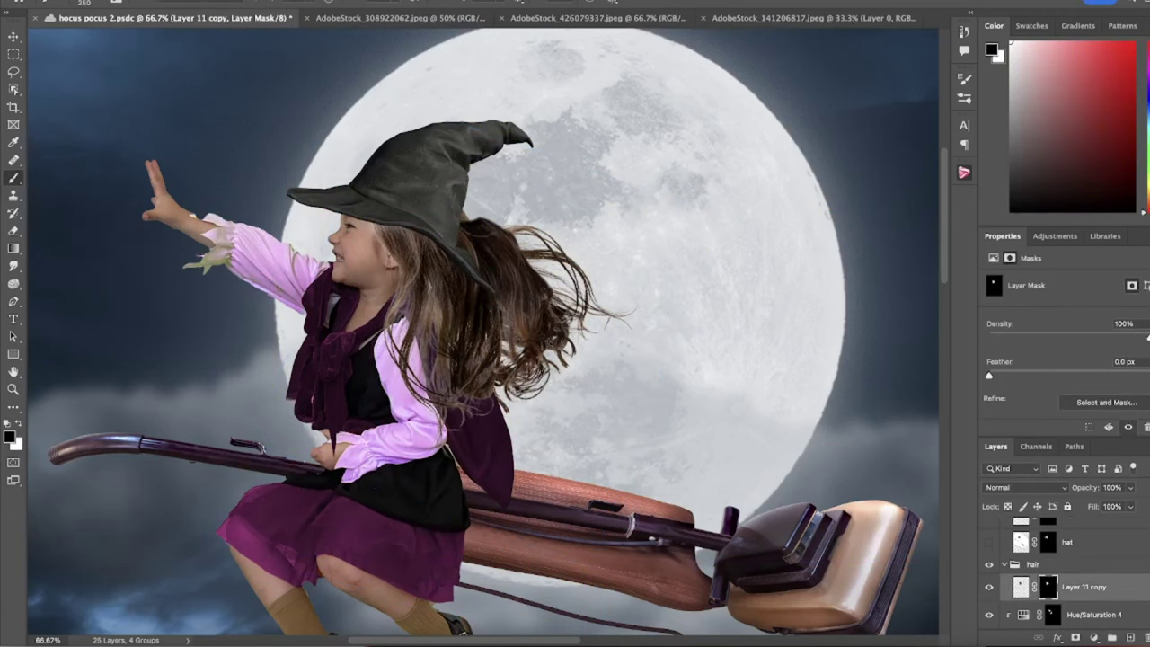
pyautogui.moveTo(539, 251); pyautogui.dragTo(521, 377)
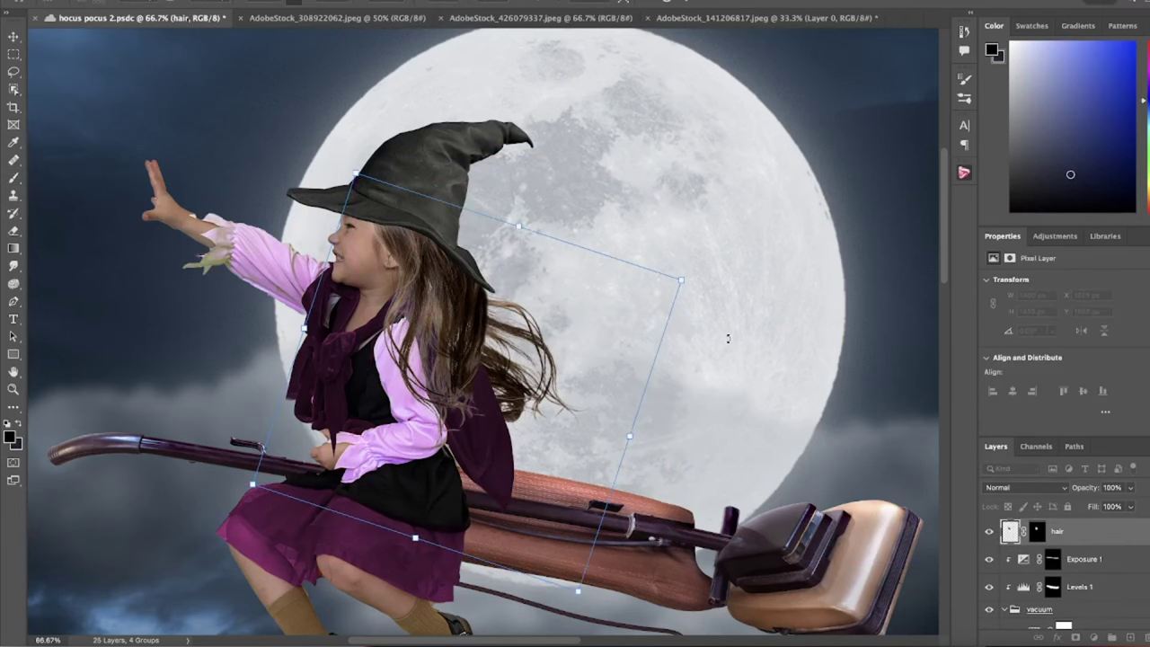
# Step: Duplicate the hair, flip the copy horizontally and rotate it to sit level
pyautogui.press('Return')
pyautogui.hotkey('ctrl', 'j')
pyautogui.hotkey('ctrl', 't')
pyautogui.moveTo(554, 277); pyautogui.dragTo(490, 244)
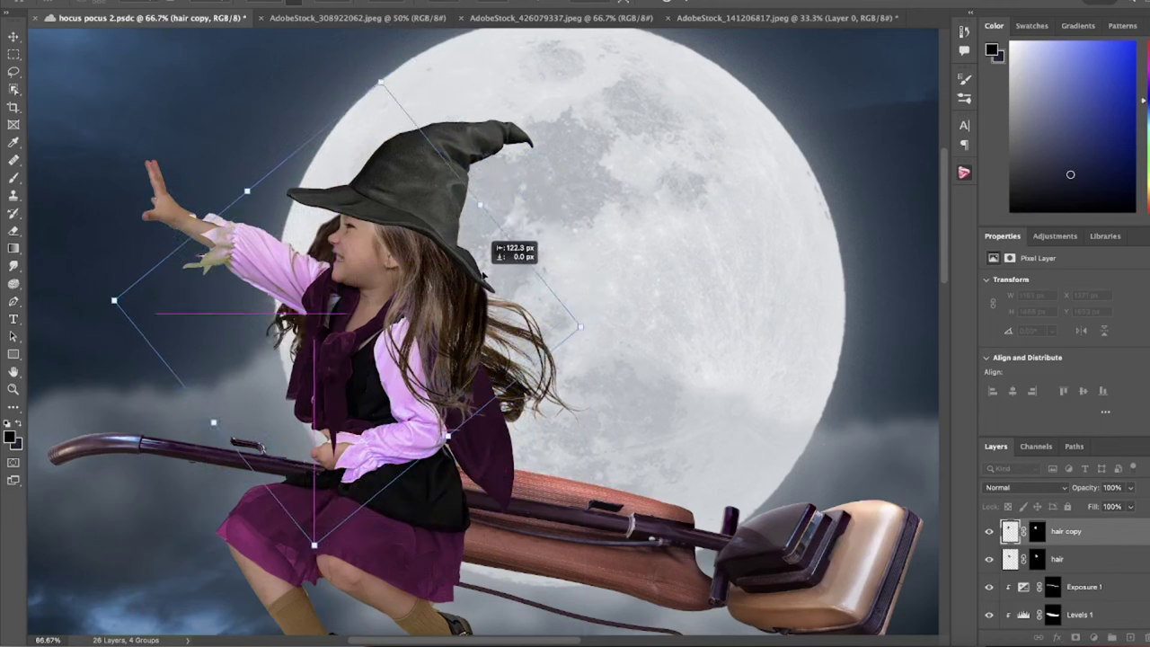
pyautogui.click(359, 497)
pyautogui.moveTo(535, 398); pyautogui.dragTo(439, 362)
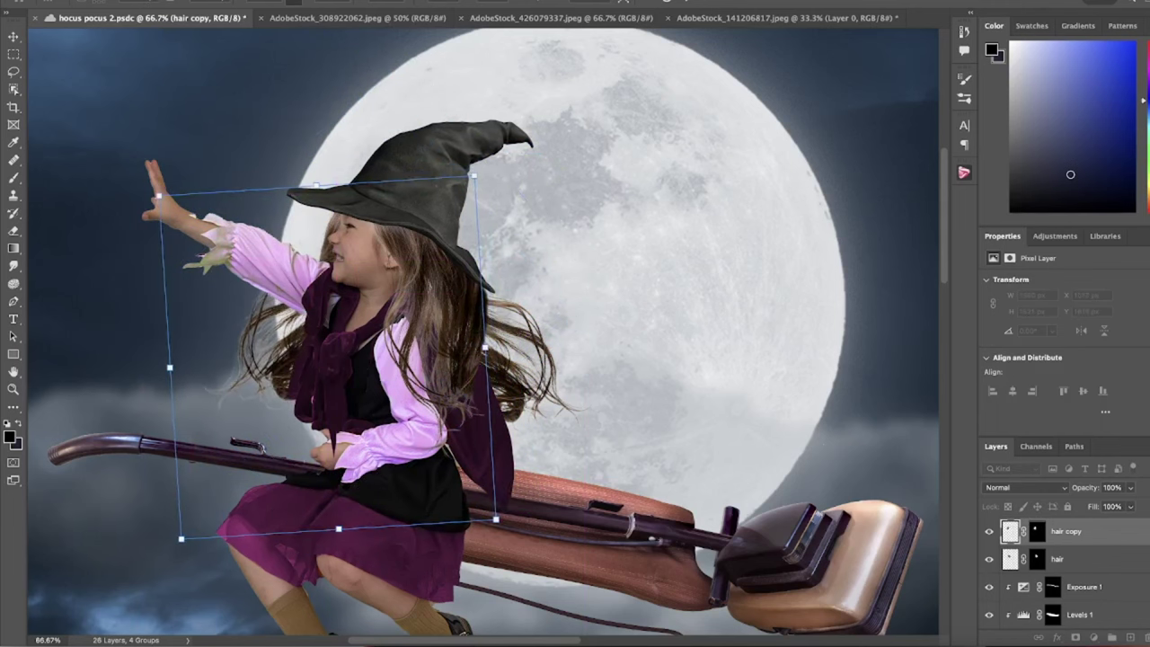
pyautogui.press('Return')
# Step: Add another hair copy in the hat group, rotated and flipped horizontally into place
pyautogui.hotkey('ctrl', 'j')
pyautogui.moveTo(1066, 531); pyautogui.dragTo(1085, 551)
pyautogui.hotkey('ctrl', 't')
pyautogui.moveTo(629, 234)
pyautogui.mouseDown()
pyautogui.moveTo(665, 270)
pyautogui.moveTo(679, 445)
pyautogui.mouseUp()
pyautogui.rightClick(178, 283)
pyautogui.click(211, 333)
pyautogui.moveTo(479, 368); pyautogui.dragTo(485, 385)
pyautogui.press('Return')
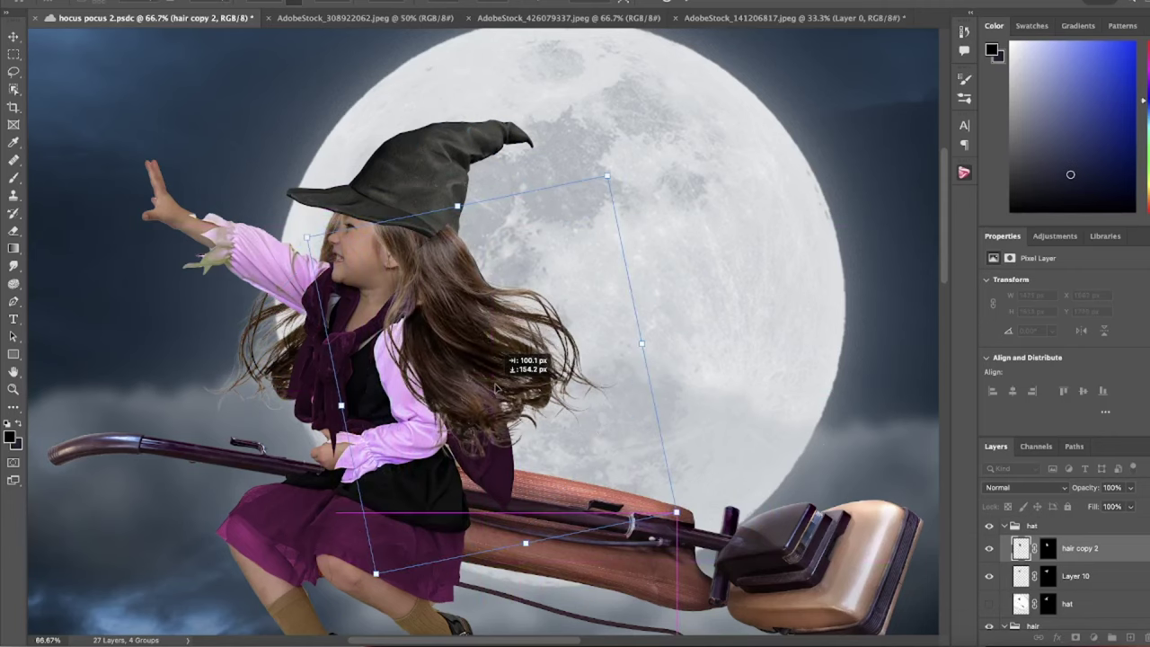
# Step: Paint the hair copy's mask with a 200 px brush and invert the Levels mask
pyautogui.click(1048, 548)
pyautogui.press('b')
pyautogui.click(90, 5)
pyautogui.press('Return')
pyautogui.moveTo(591, 285); pyautogui.dragTo(555, 334)
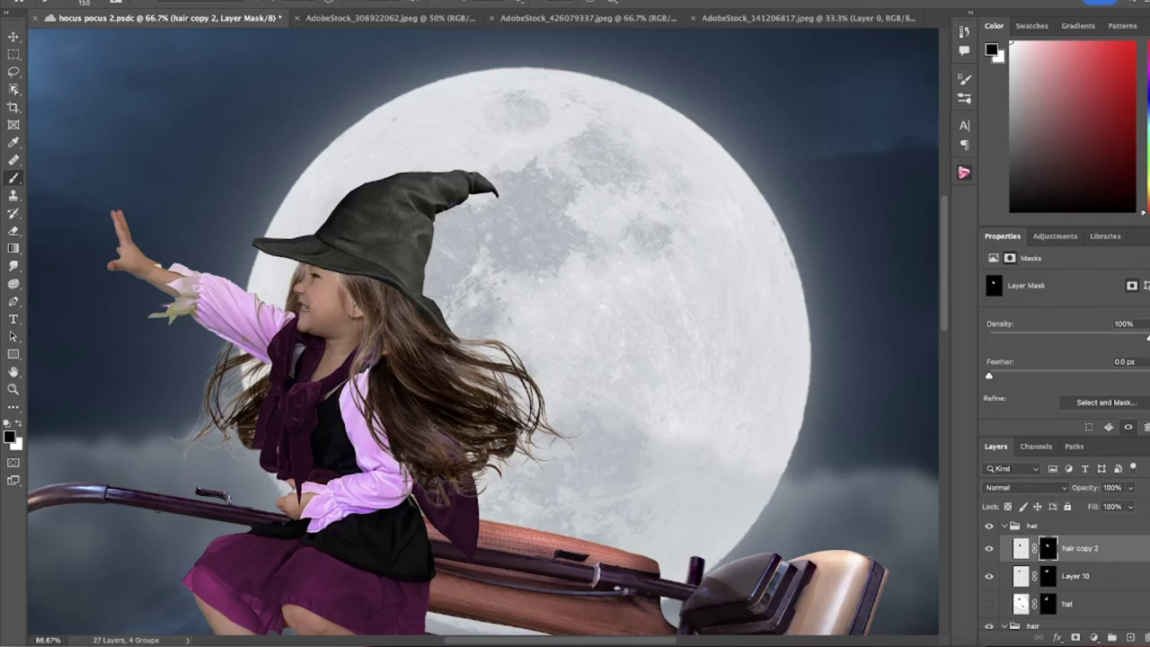
pyautogui.press(']')
pyautogui.press(']')
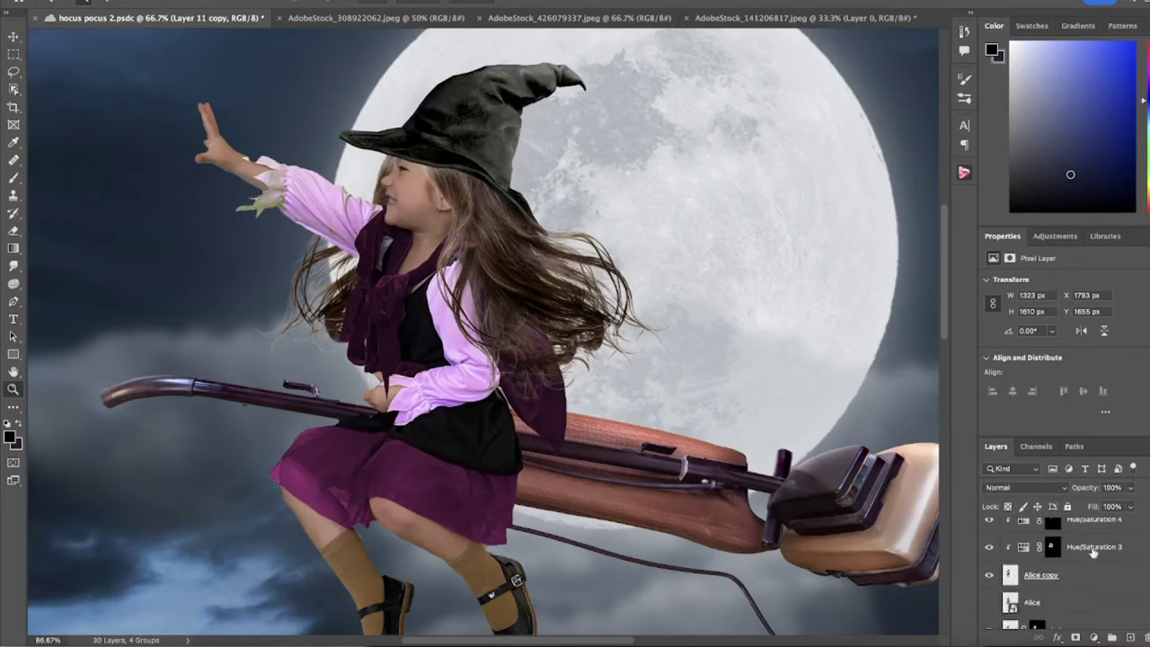
pyautogui.hotkey('ctrl', 'i')
pyautogui.press('b')
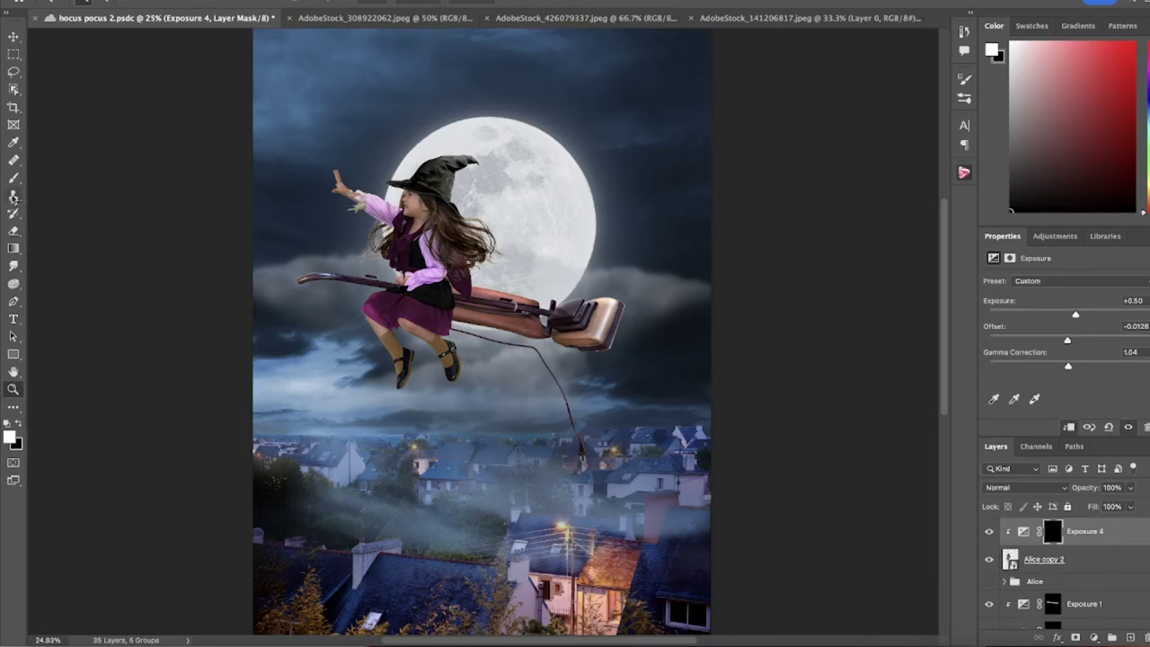
# Step: Select the Brush tool to paint highlights into the +1.85 Exposure mask
pyautogui.click(14, 178)
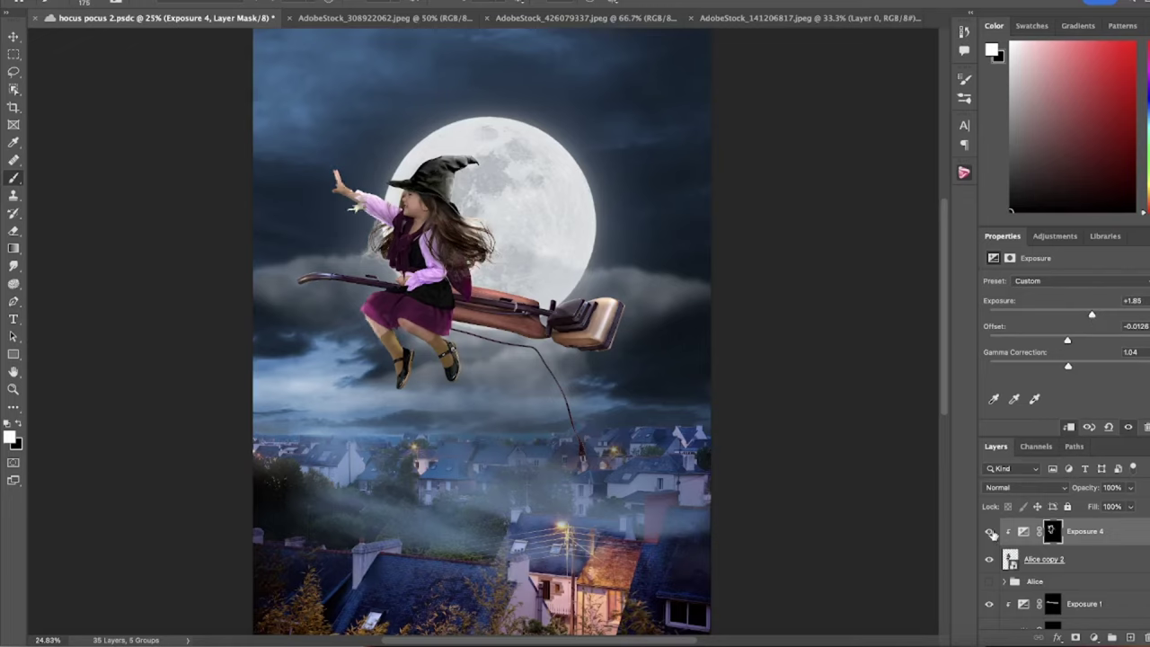
# Step: Camera Raw on Alice copy 2: cooler temperature, Contrast +12, Shadows +36, Clarity +22, Saturation −8
pyautogui.hotkey('ctrl', 'shift', 'a')
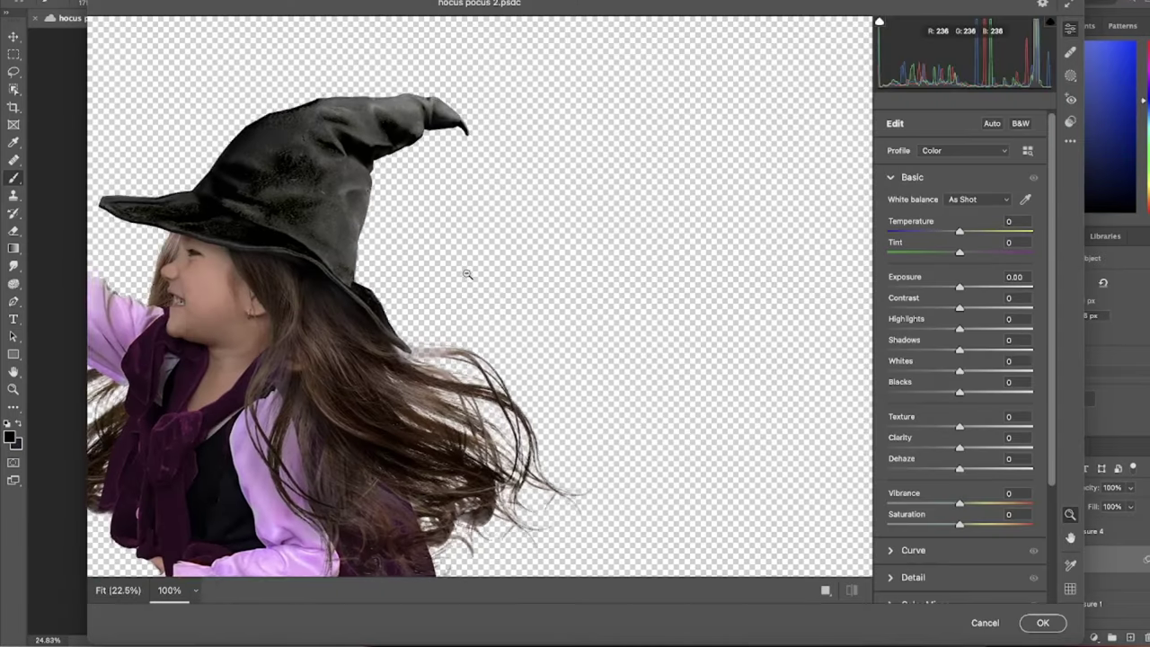
pyautogui.moveTo(960, 231); pyautogui.dragTo(952, 233)
pyautogui.moveTo(959, 308)
pyautogui.mouseDown()
pyautogui.moveTo(919, 329)
pyautogui.moveTo(945, 332)
pyautogui.mouseUp()
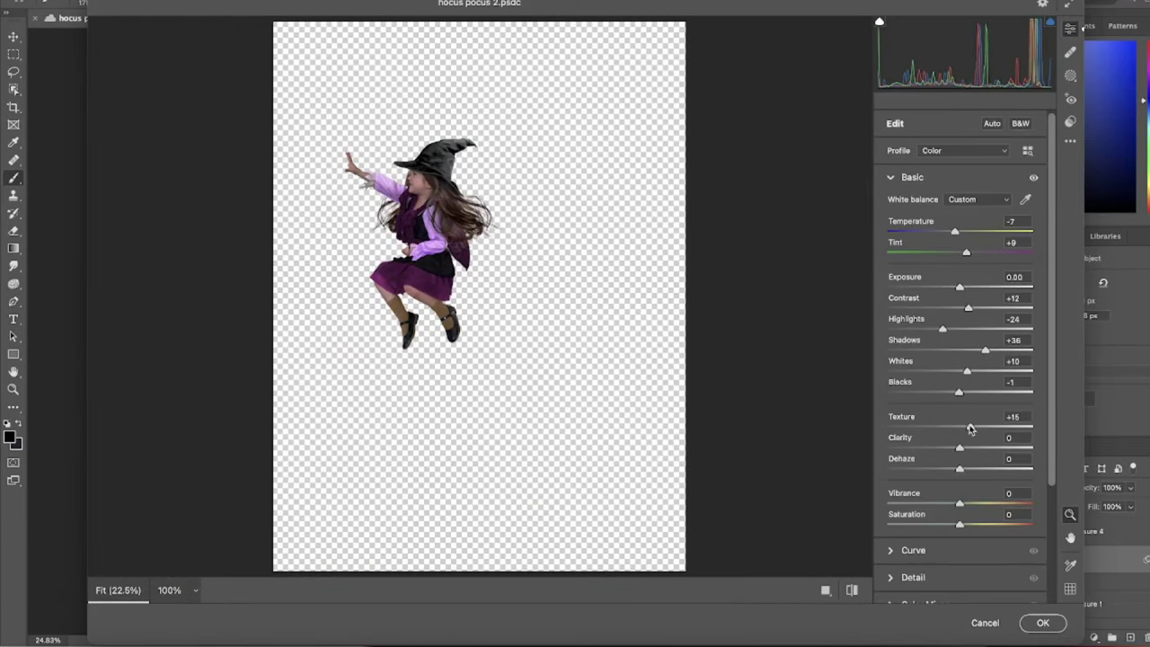
pyautogui.moveTo(945, 428)
pyautogui.mouseDown()
pyautogui.moveTo(975, 447)
pyautogui.moveTo(958, 469)
pyautogui.mouseUp()
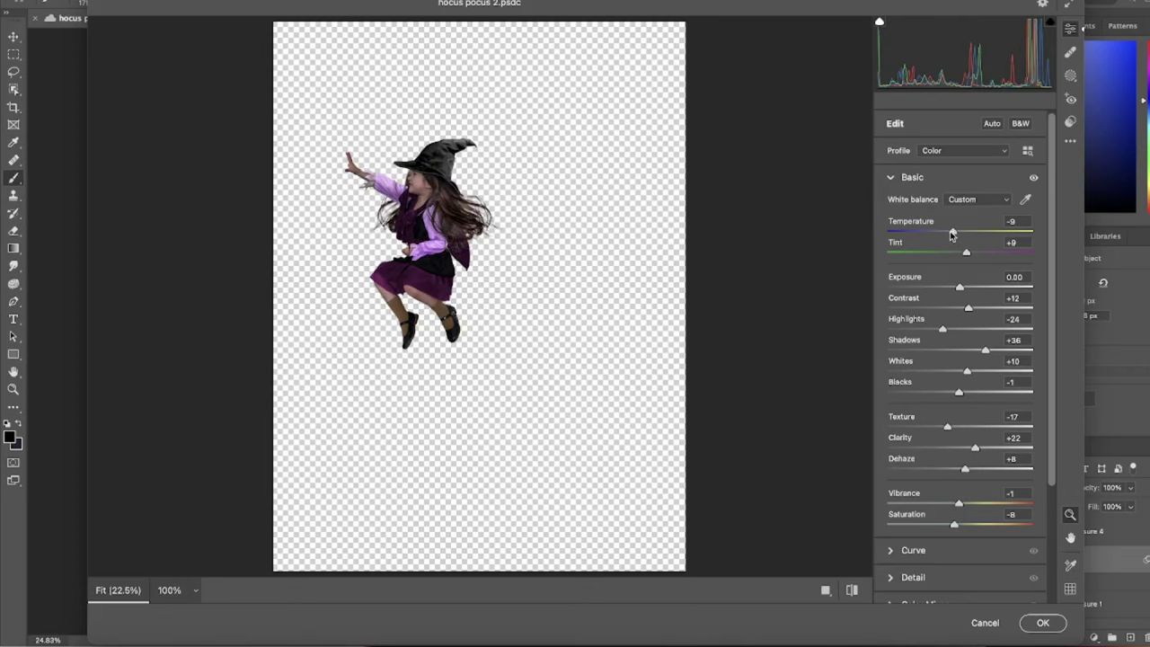
pyautogui.press('Return')
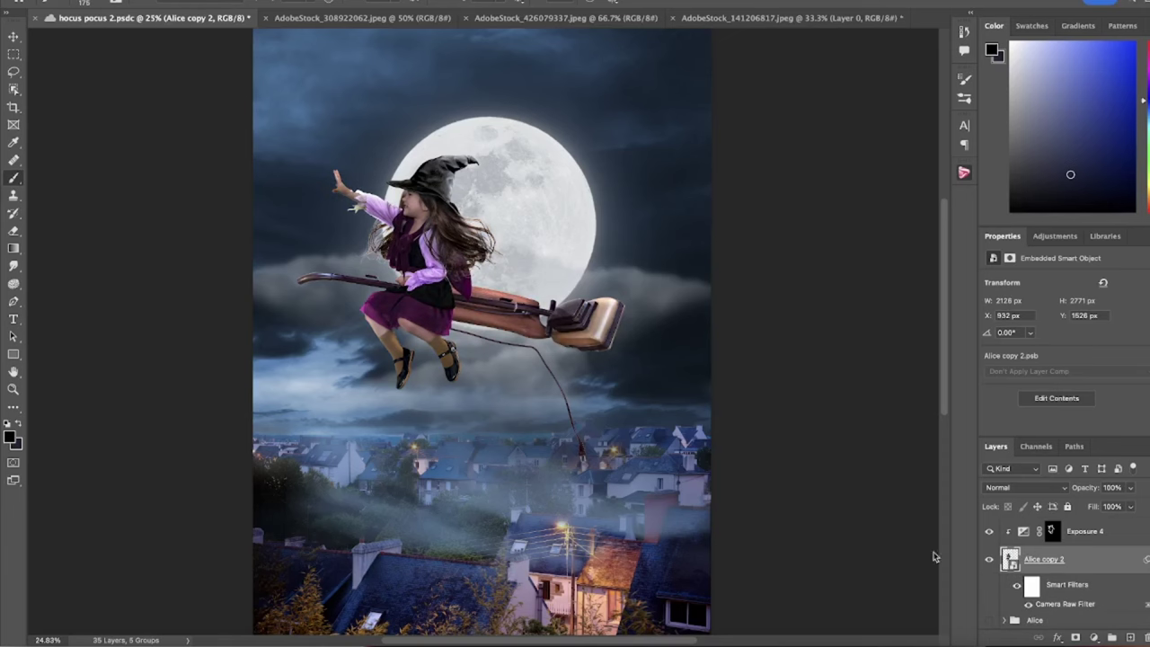
# Step: Show the Exposure 4 adjustment at 55% opacity and zoom in on the witch
pyautogui.click(990, 533)
pyautogui.click(1052, 531)
pyautogui.moveTo(1130, 487); pyautogui.dragTo(1105, 507)
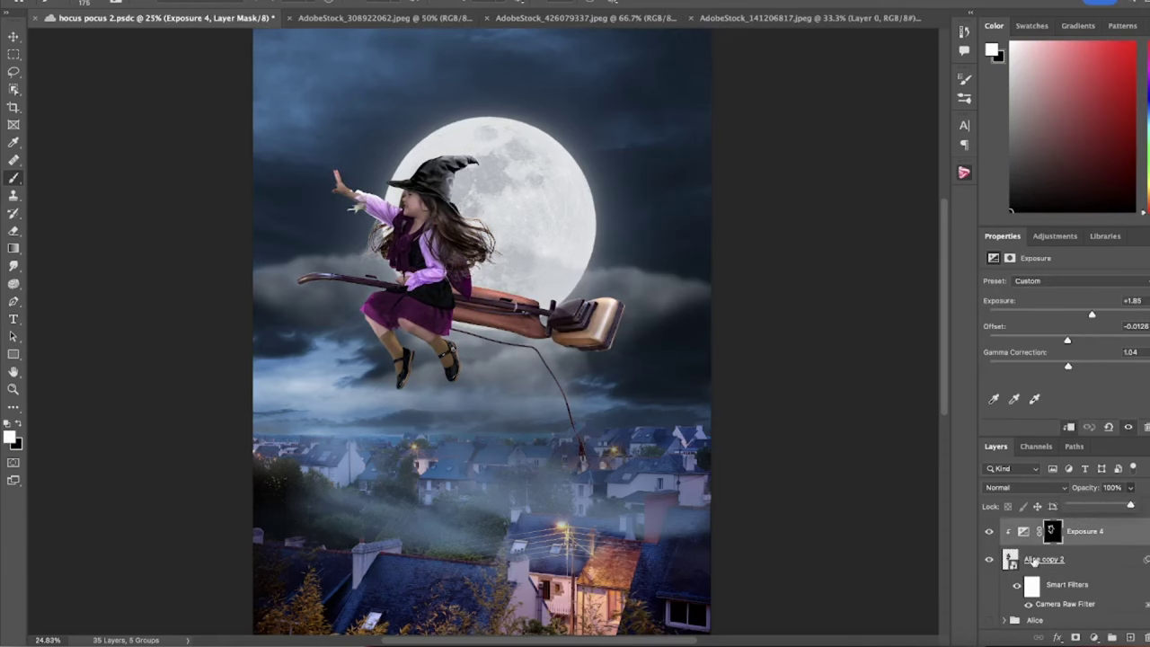
pyautogui.hotkey('ctrl', '+')
pyautogui.hotkey('ctrl', '+')
pyautogui.hotkey('ctrl', '+')
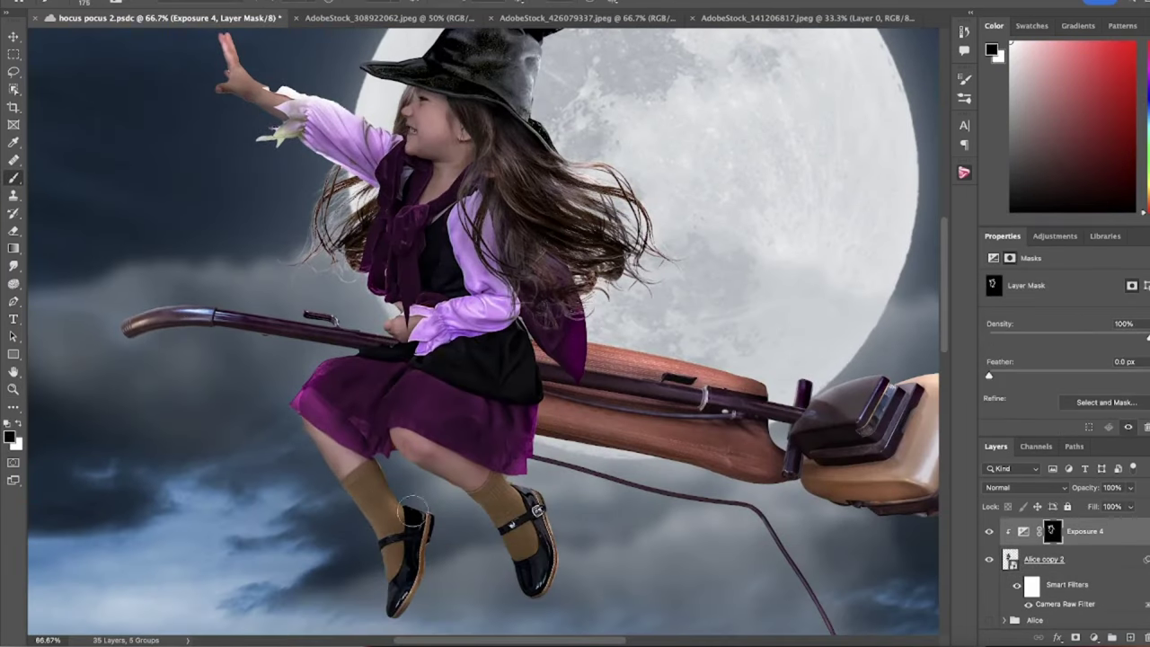
# Step: Add a layer mask to Alice copy 2 and fit the whole image on screen
pyautogui.scroll(-2, 485, 332)
pyautogui.click(1044, 559)
pyautogui.click(1093, 637)
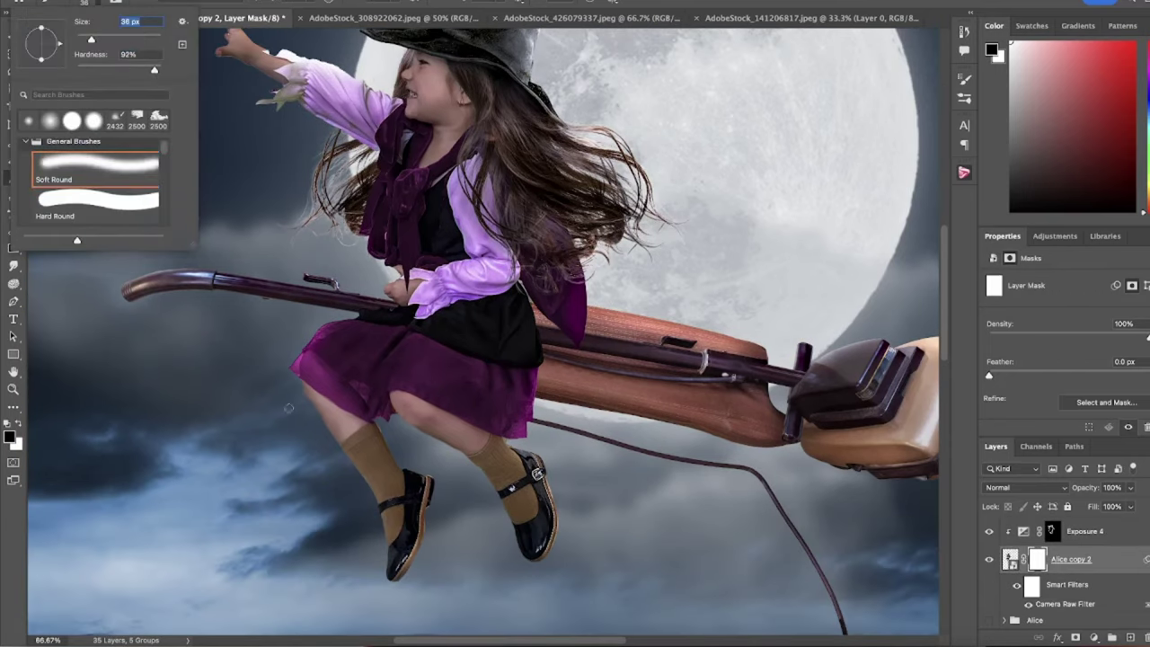
pyautogui.scroll(2, 267, 118)
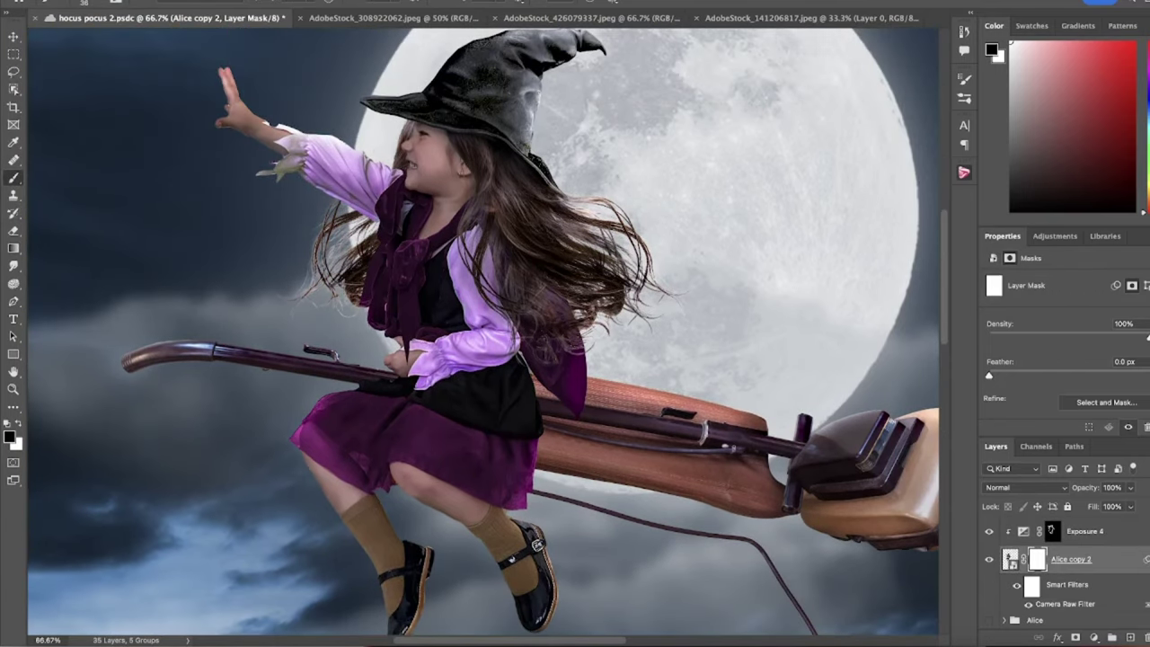
pyautogui.press('z')
pyautogui.hotkey('ctrl', '0')
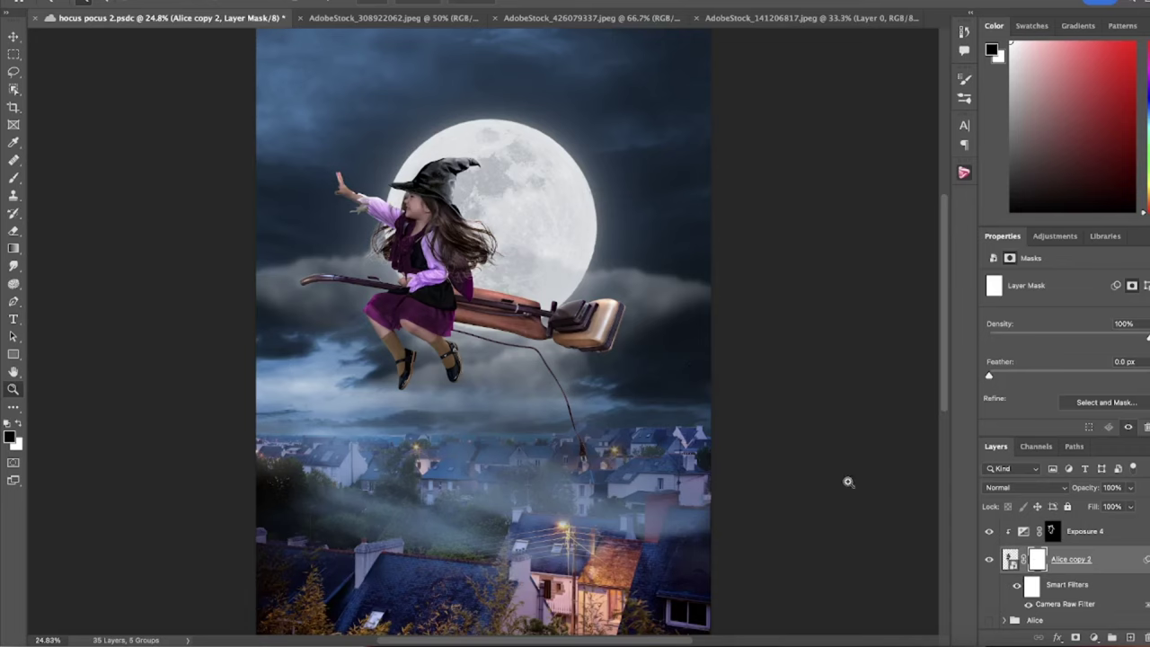
# Step: Rotate the vacuum group and tilt it further across the sky
pyautogui.scroll(-2, 1069, 575)
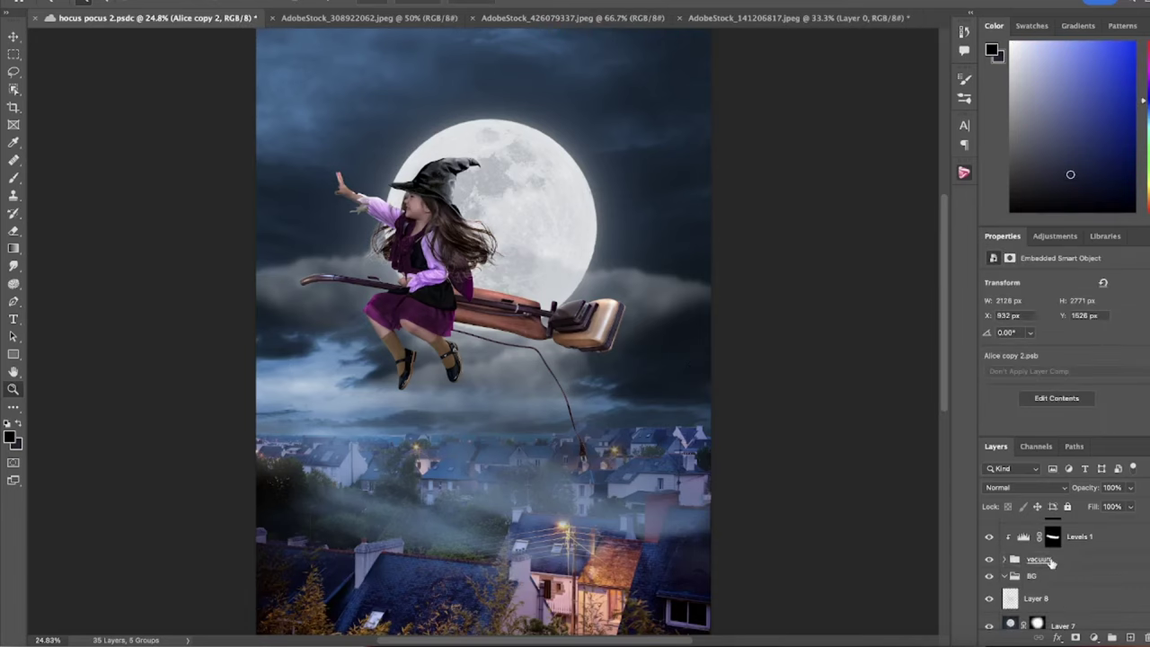
pyautogui.click(1040, 559)
pyautogui.hotkey('ctrl', 't')
pyautogui.moveTo(821, 108); pyautogui.dragTo(807, 125)
pyautogui.moveTo(695, 322)
pyautogui.mouseDown()
pyautogui.moveTo(600, 364)
pyautogui.moveTo(609, 349)
pyautogui.mouseUp()
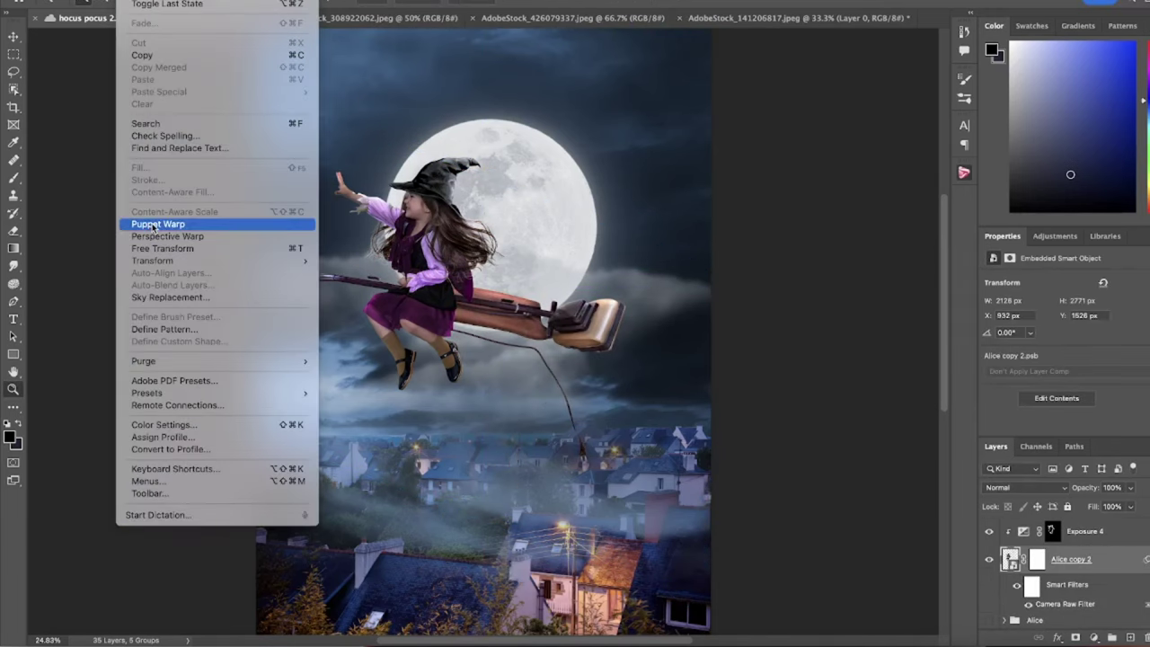
# Step: Puppet Warp the girl's torso and arm, then move her on the canvas
pyautogui.click(157, 222)
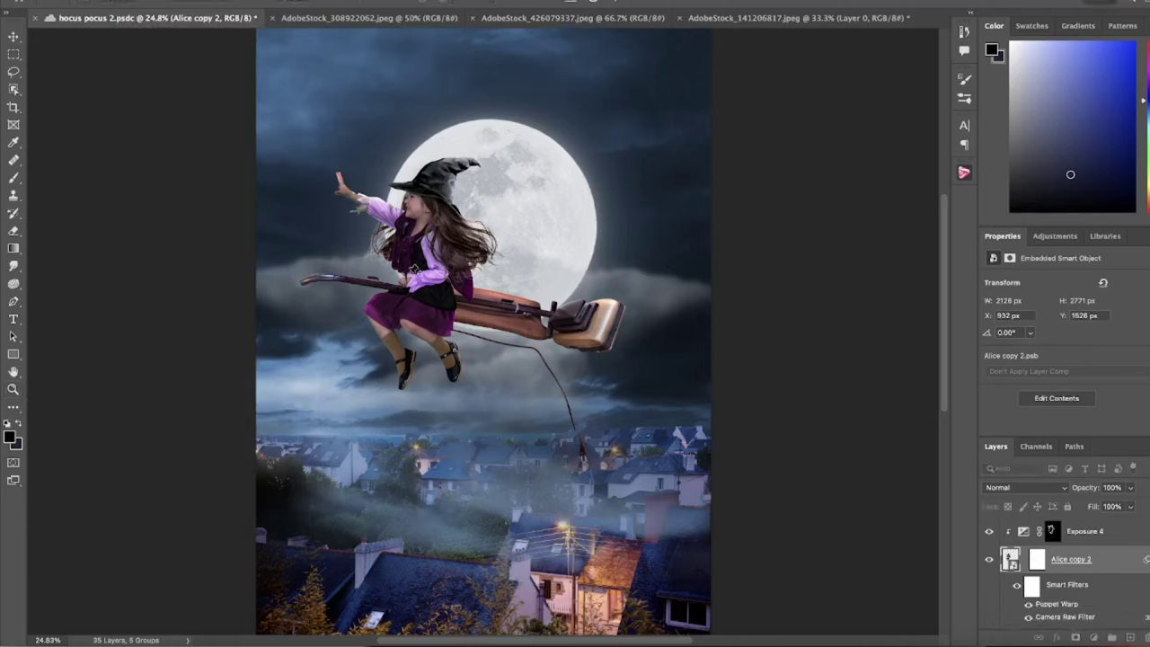
pyautogui.moveTo(415, 291); pyautogui.dragTo(423, 261)
pyautogui.press('Return')
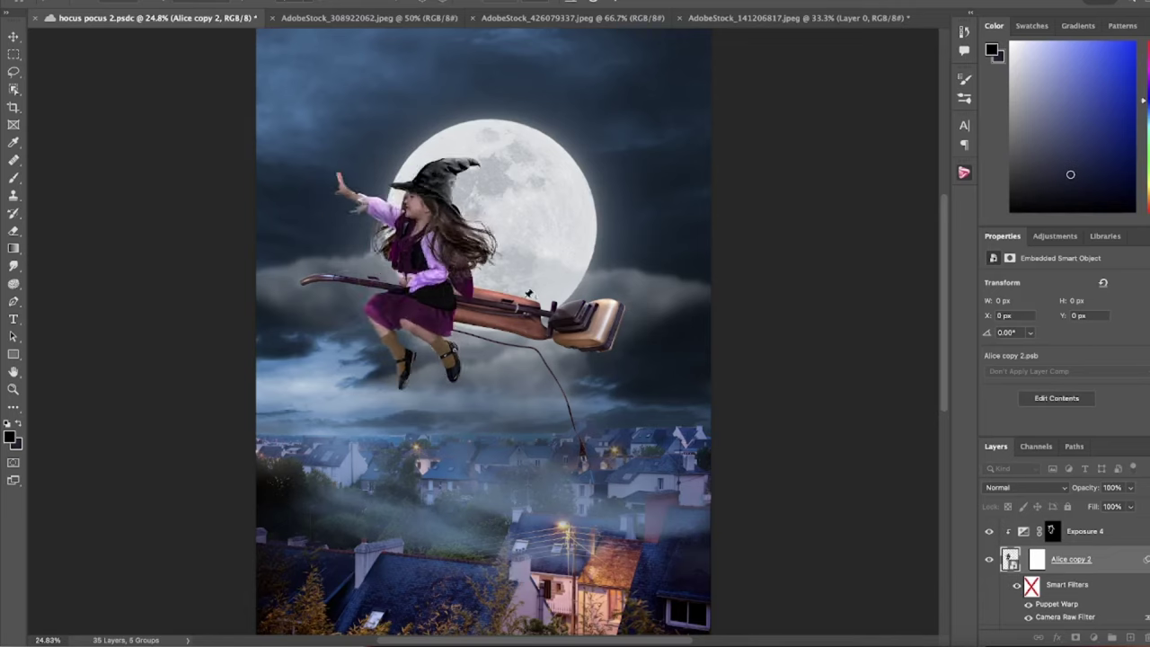
pyautogui.hotkey('ctrl', 't')
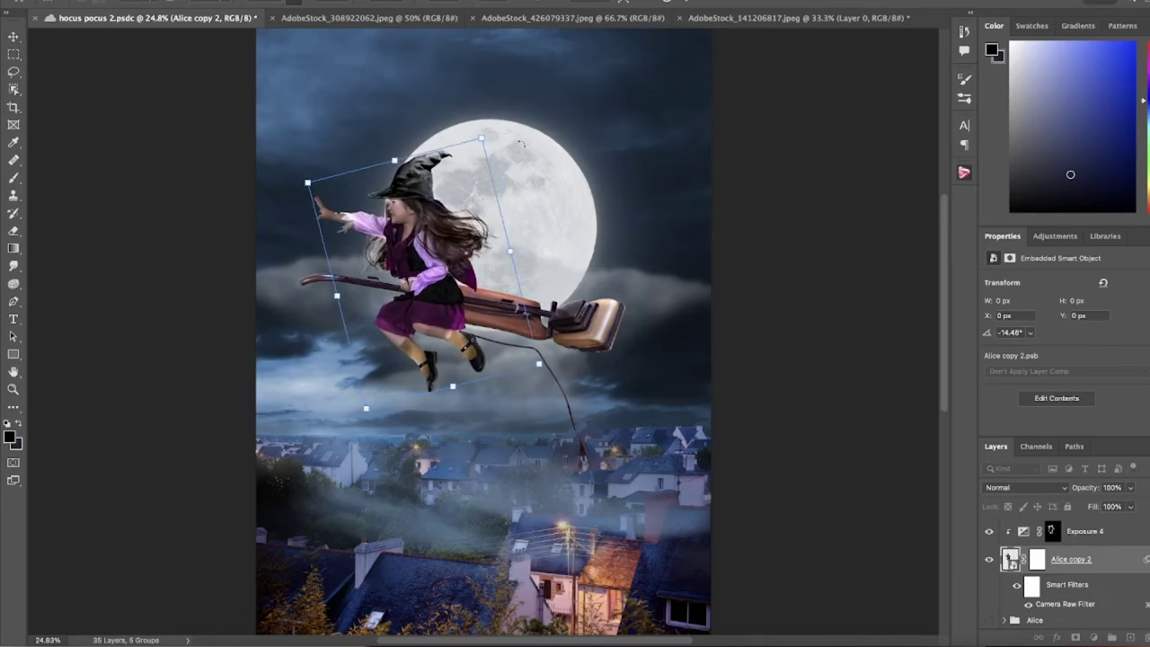
pyautogui.moveTo(431, 270); pyautogui.dragTo(411, 279)
pyautogui.click(167, 3)
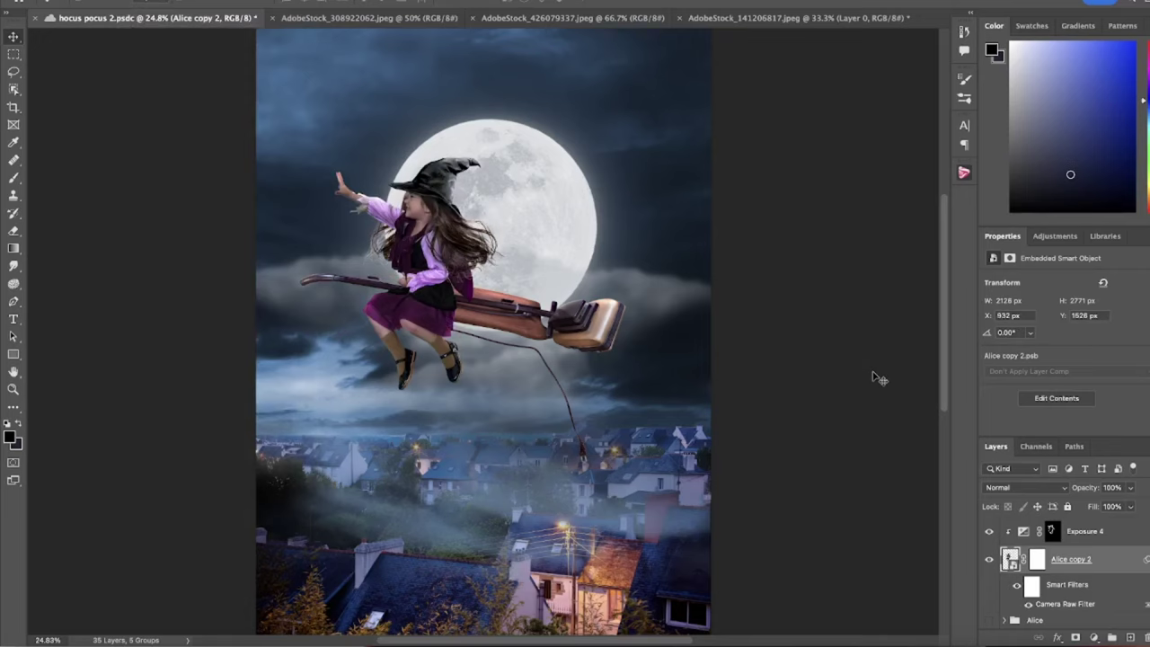
pyautogui.moveTo(486, 312); pyautogui.dragTo(435, 257)
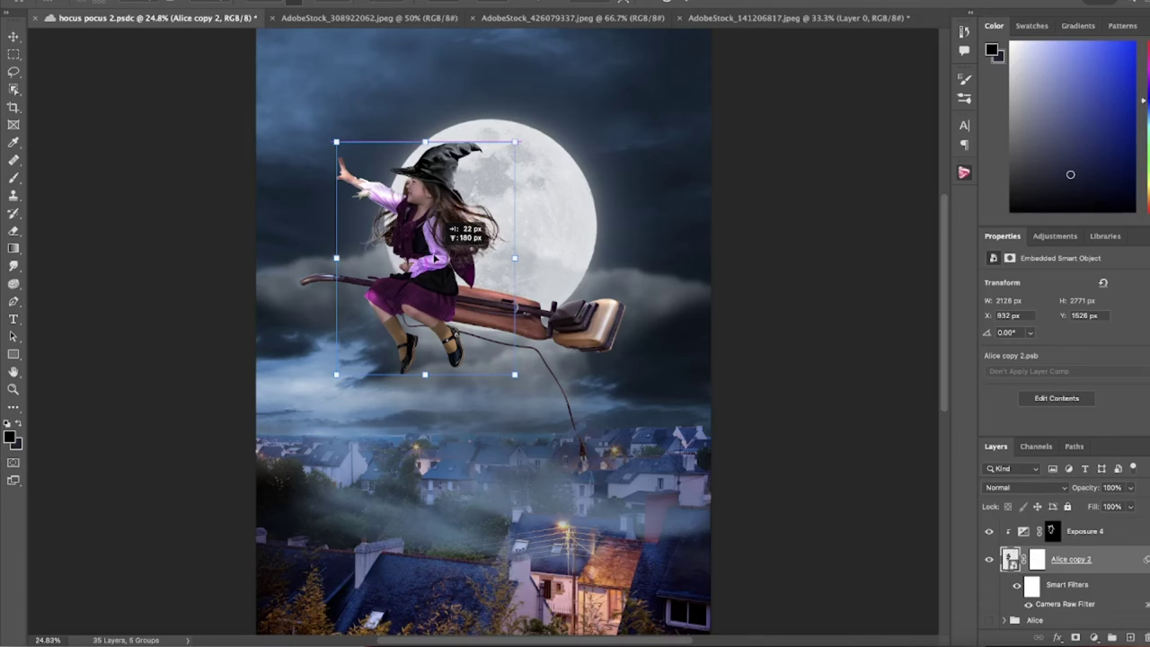
# Step: Save, then tilt the vacuum down and shift the girl and her exposure mask onto the handle
pyautogui.hotkey('ctrl', 's')
pyautogui.moveTo(692, 377)
pyautogui.mouseDown()
pyautogui.moveTo(670, 403)
pyautogui.moveTo(690, 414)
pyautogui.mouseUp()
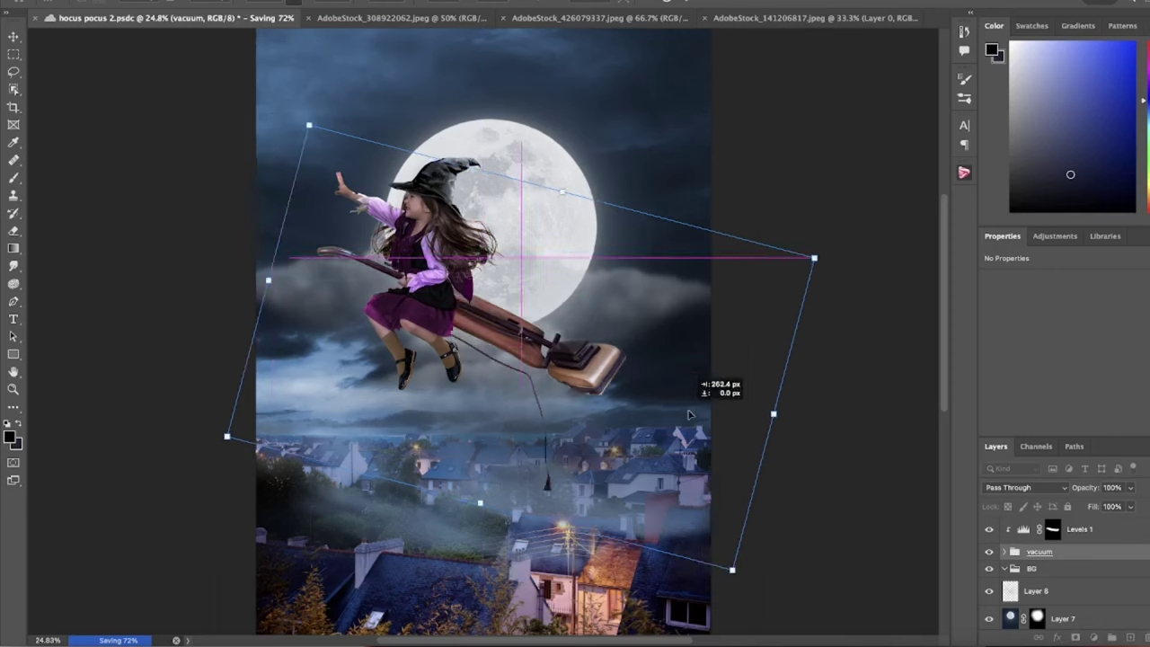
pyautogui.moveTo(422, 287); pyautogui.dragTo(449, 279)
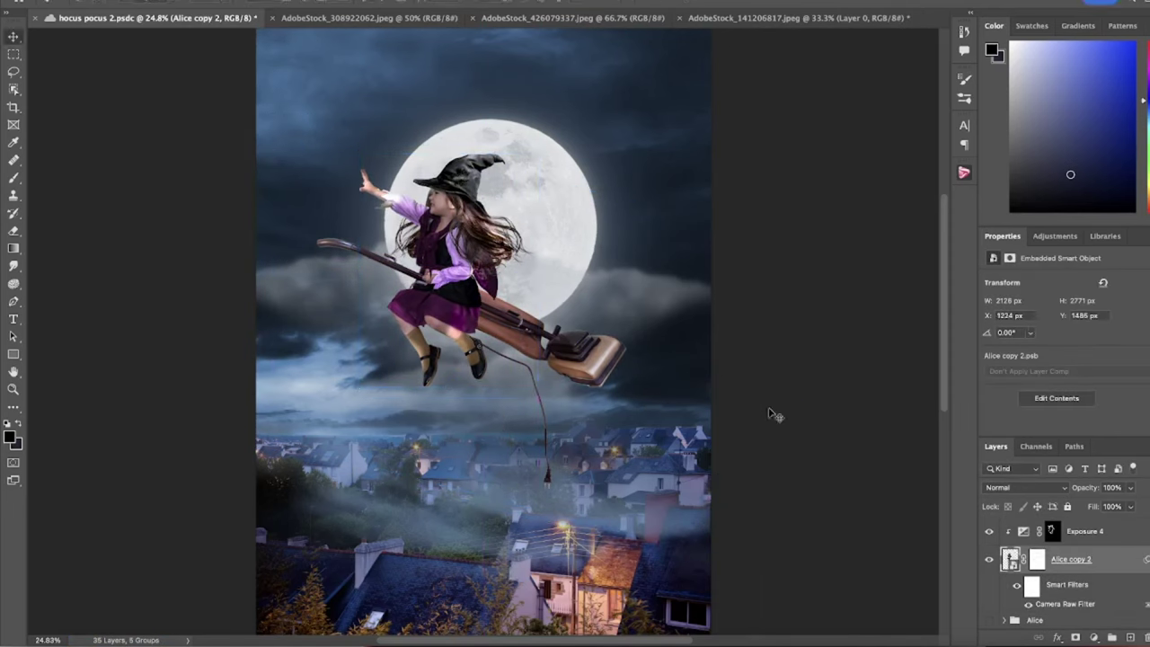
pyautogui.moveTo(503, 225); pyautogui.dragTo(507, 235)
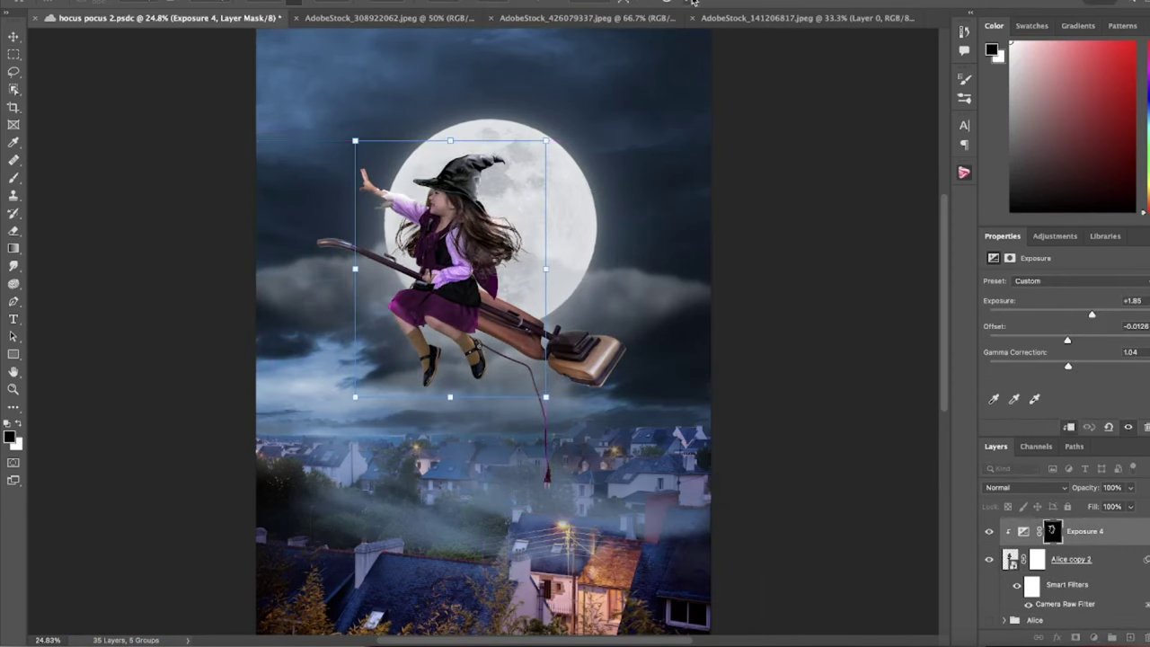
pyautogui.click(692, 3)
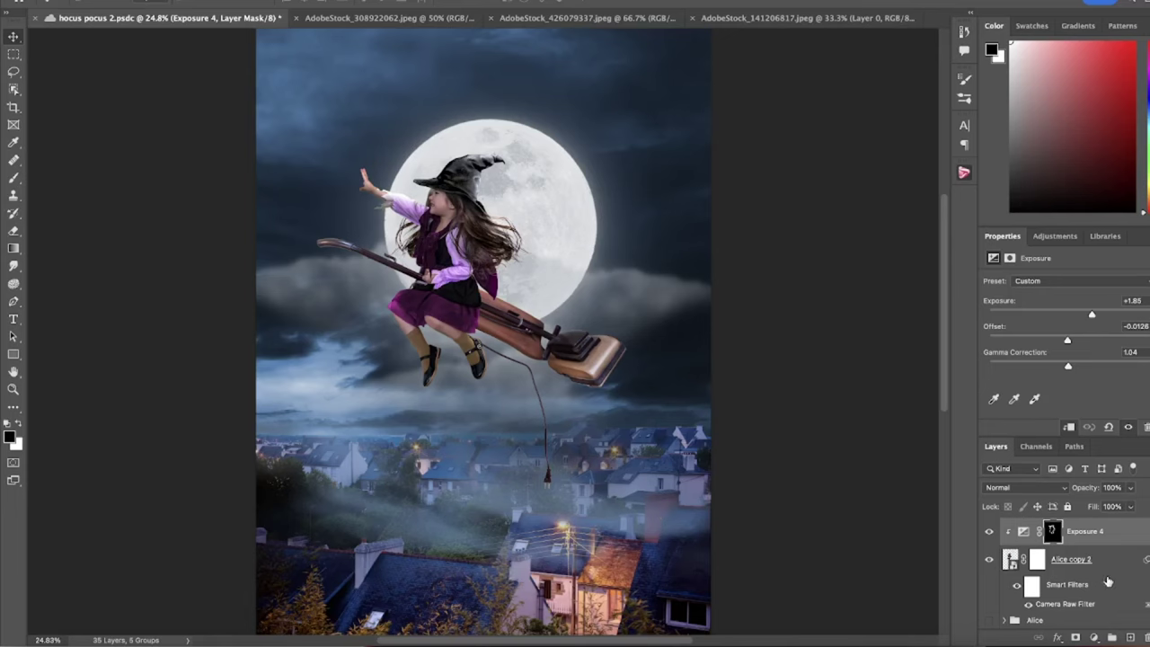
# Step: On a new layer, paint pale teal haze with the Fog 9 brush at 5000 px
pyautogui.click(1130, 638)
pyautogui.press('b')
pyautogui.click(964, 99)
pyautogui.click(778, 300)
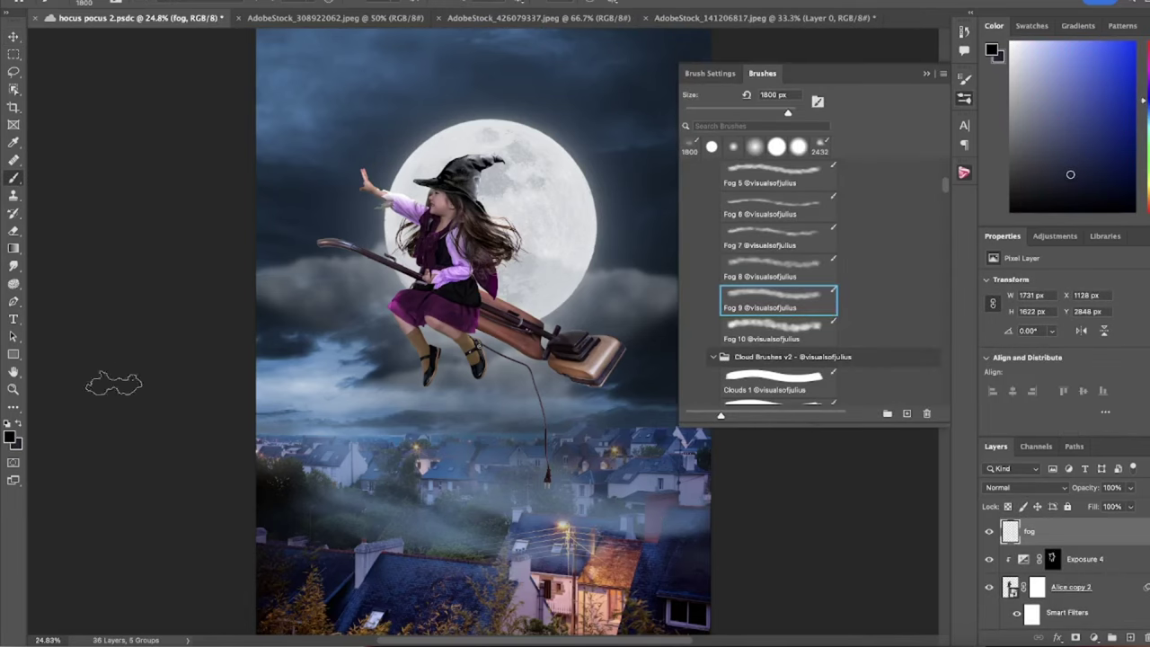
pyautogui.keyDown('alt'); pyautogui.click(304, 235); pyautogui.keyUp('alt')
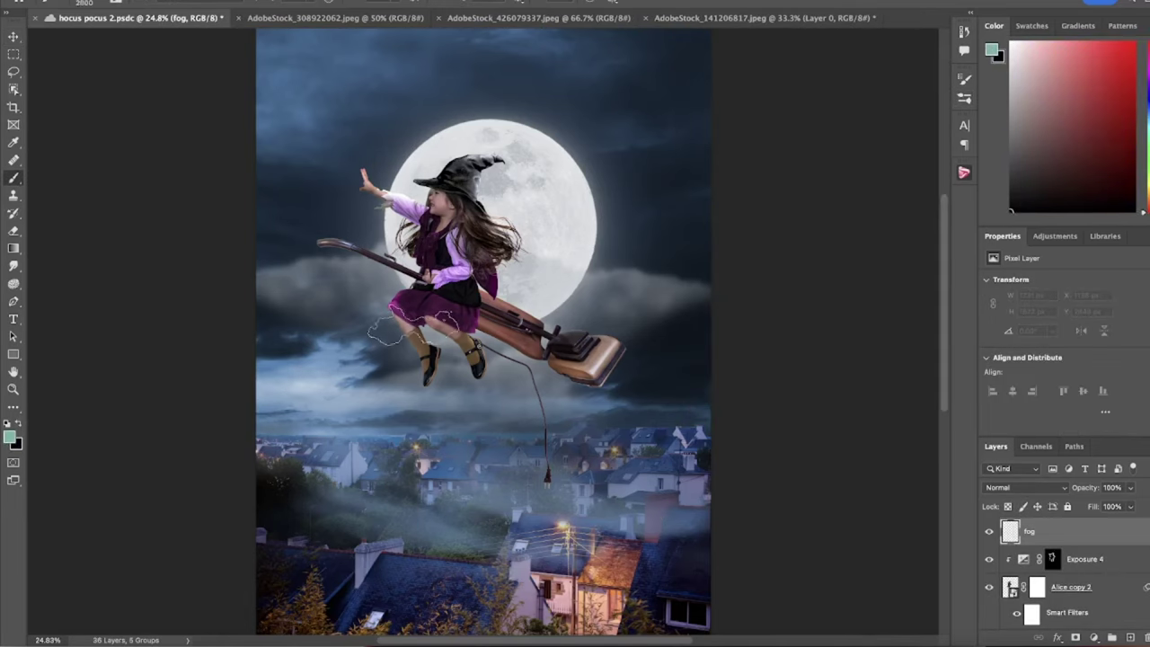
pyautogui.press(']')
pyautogui.press(']')
pyautogui.press(']')
pyautogui.click(378, 234)
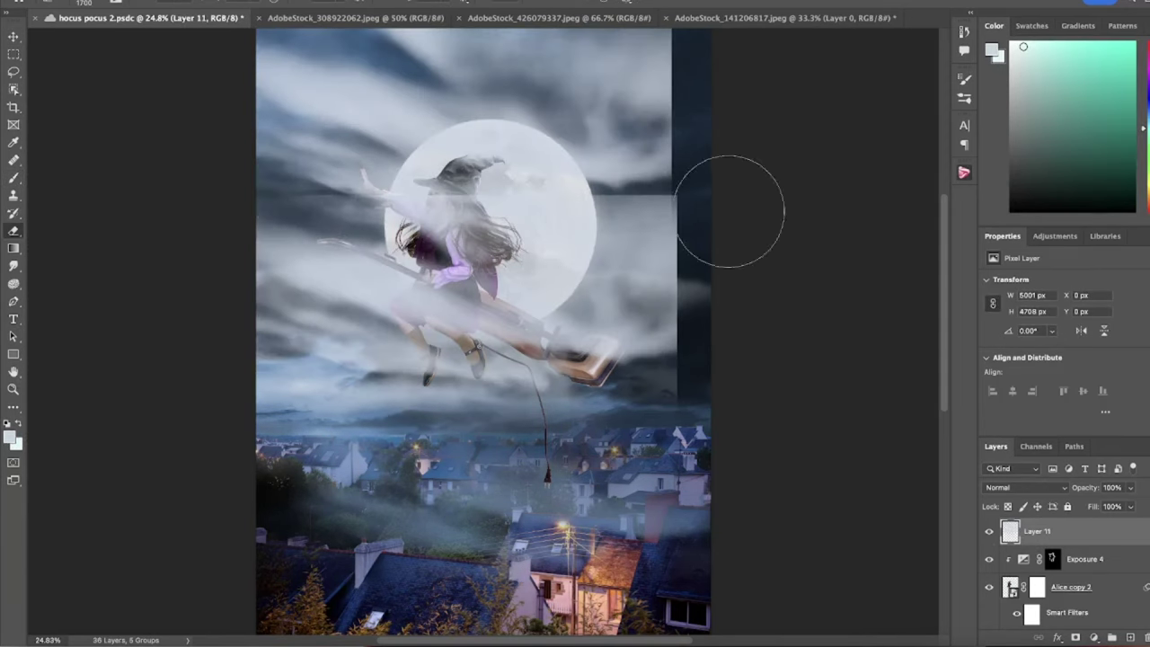
# Step: Erase the fog from the right edge, witch and moon, then fade it to 25% opacity
pyautogui.moveTo(725, 192)
pyautogui.mouseDown()
pyautogui.moveTo(725, 64)
pyautogui.moveTo(688, 188)
pyautogui.moveTo(692, 326)
pyautogui.moveTo(622, 485)
pyautogui.mouseUp()
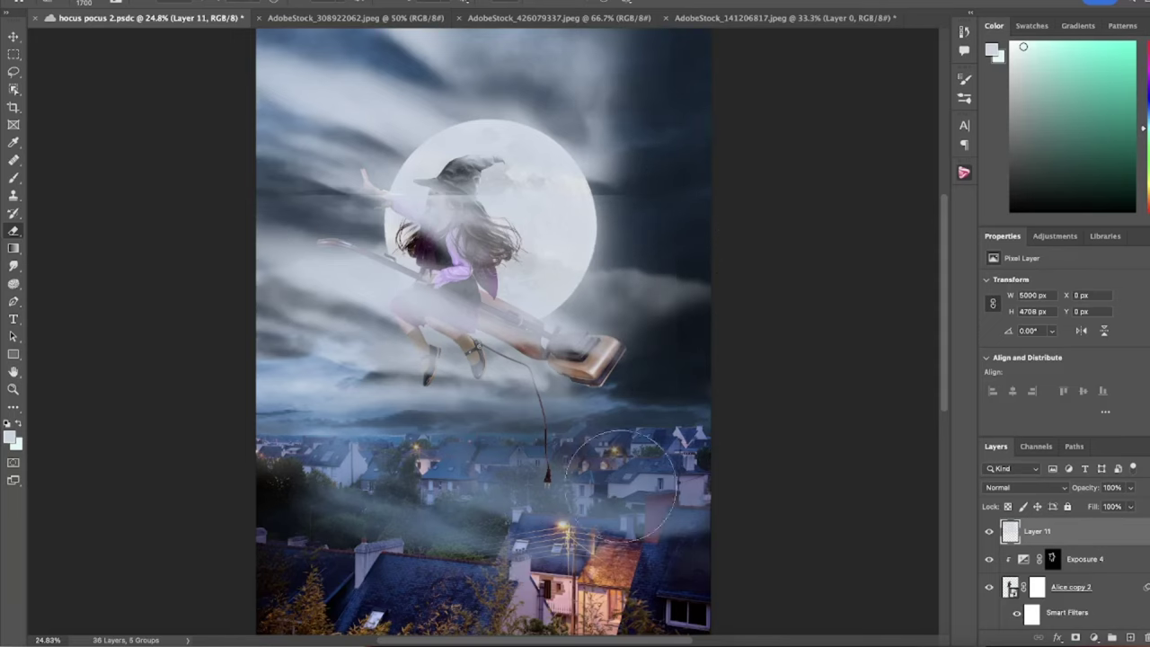
pyautogui.moveTo(275, 196)
pyautogui.mouseDown()
pyautogui.moveTo(647, 193)
pyautogui.moveTo(266, 205)
pyautogui.mouseUp()
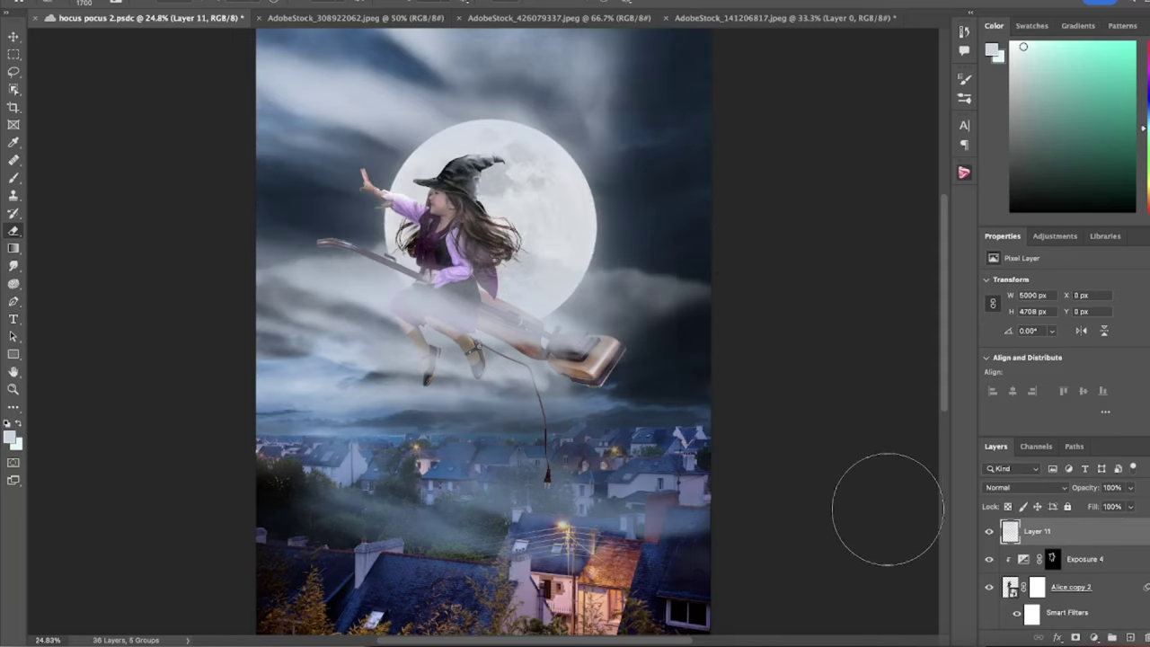
pyautogui.click(1041, 491)
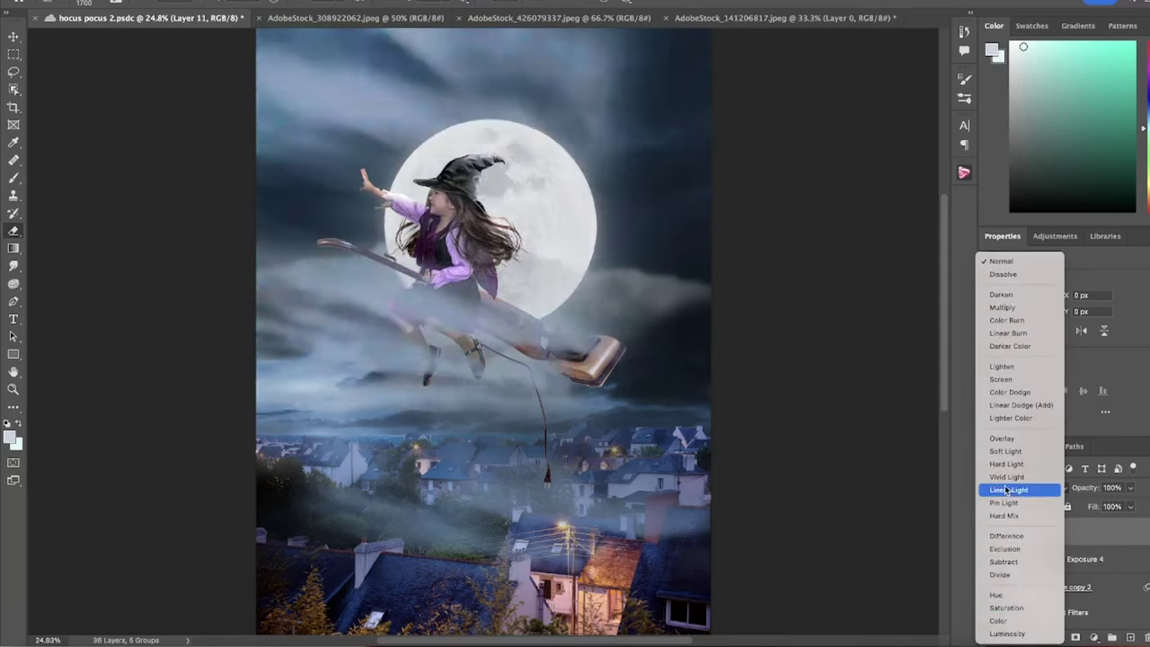
pyautogui.click(1130, 487)
pyautogui.moveTo(1105, 510); pyautogui.dragTo(1087, 508)
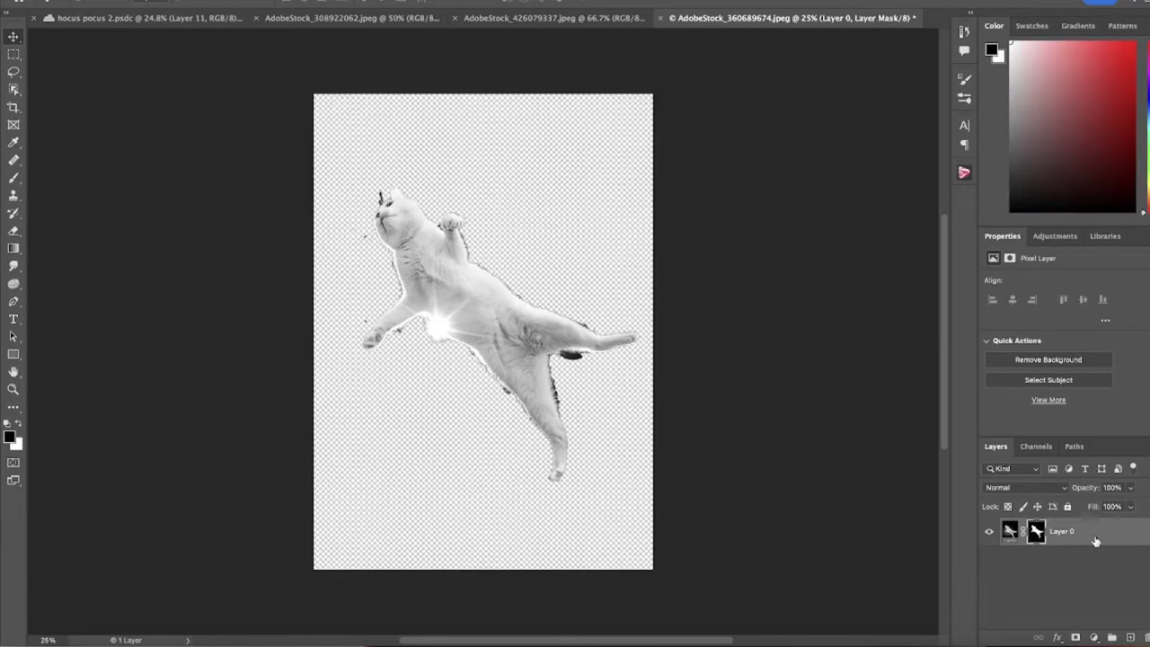
# Step: Bring the cut-out cat into the composite and scale it down over the rooftops
pyautogui.moveTo(1095, 540); pyautogui.dragTo(580, 436)
pyautogui.hotkey('ctrl', 't')
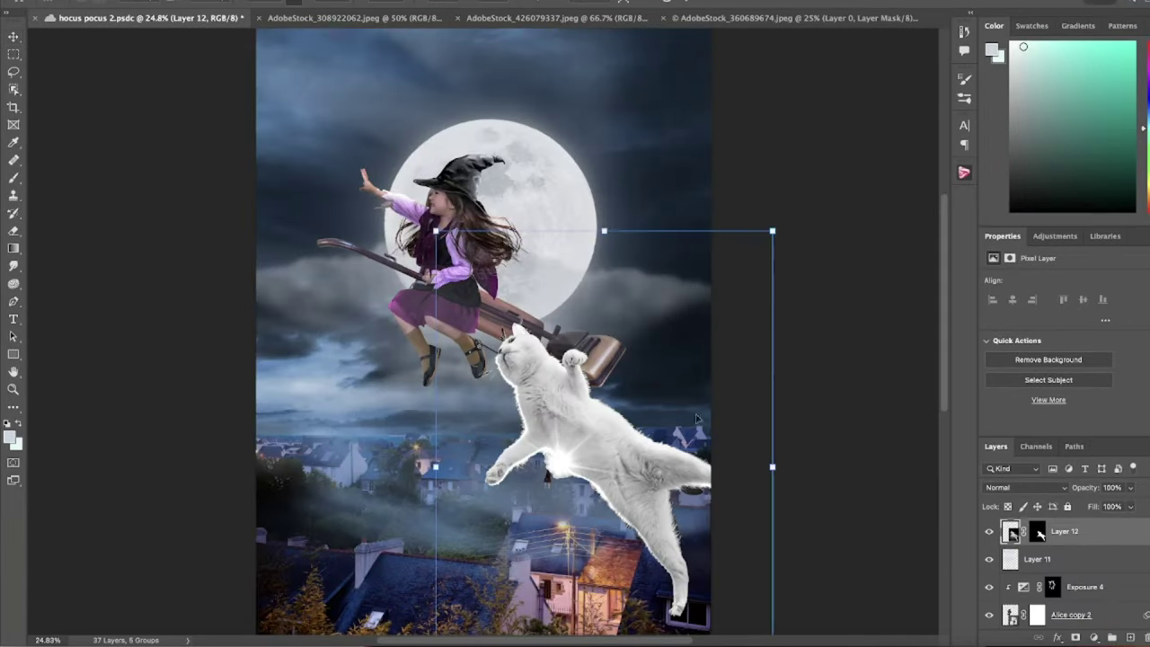
pyautogui.moveTo(770, 228); pyautogui.dragTo(641, 398)
pyautogui.moveTo(557, 467); pyautogui.dragTo(578, 485)
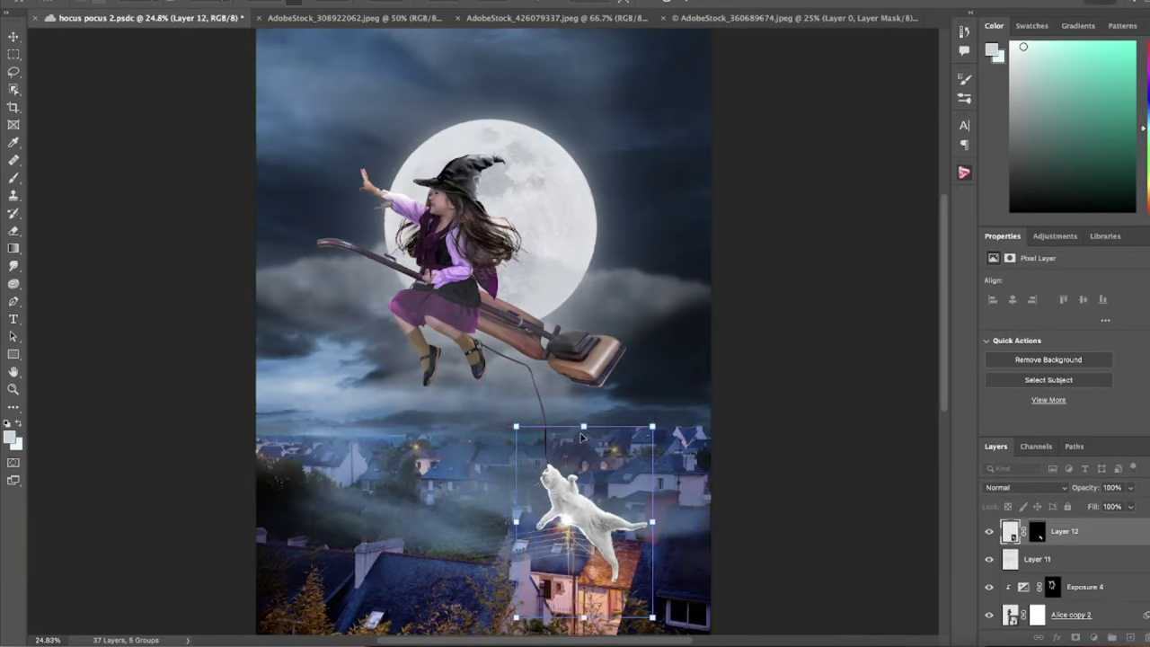
pyautogui.moveTo(659, 616); pyautogui.dragTo(623, 564)
pyautogui.moveTo(577, 481); pyautogui.dragTo(581, 511)
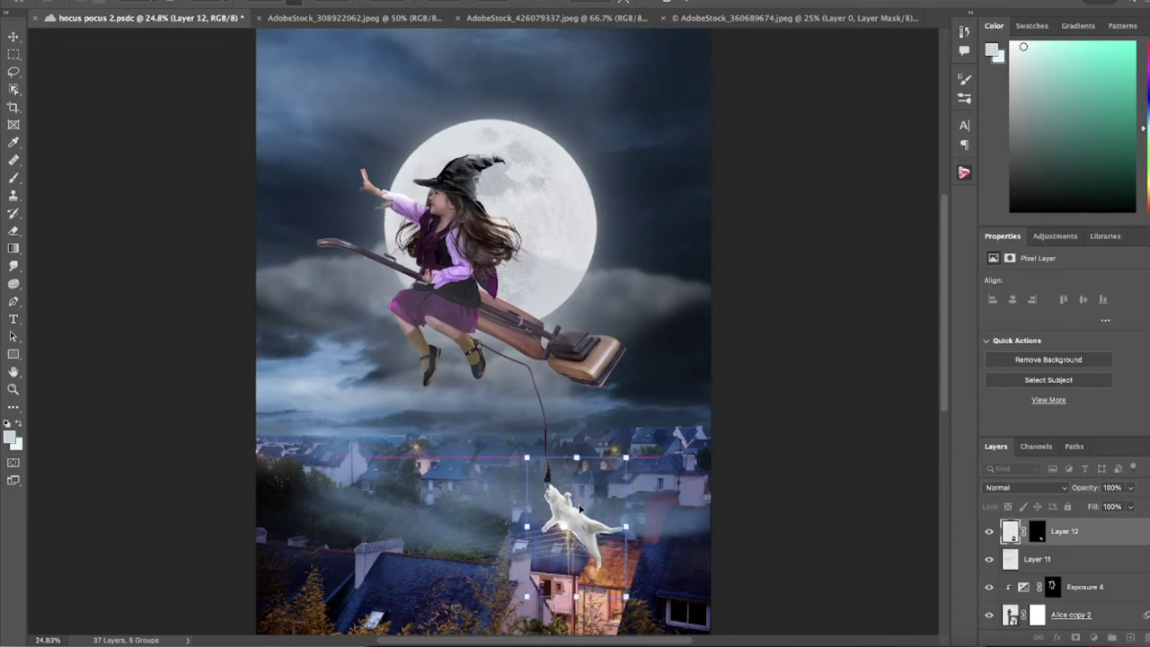
pyautogui.press('Return')
# Step: Add a Hue/Saturation adjustment darkening the cat, settle it at +8, and move the cat beside the moon
pyautogui.click(1056, 236)
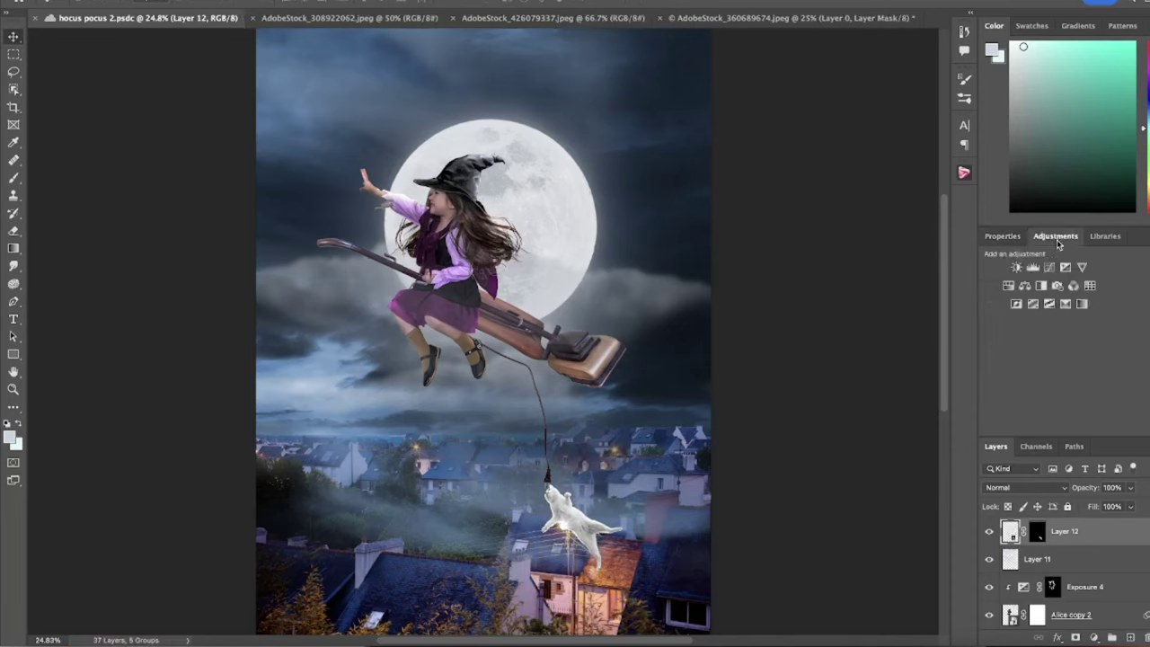
pyautogui.click(1009, 285)
pyautogui.moveTo(1060, 385); pyautogui.dragTo(1022, 386)
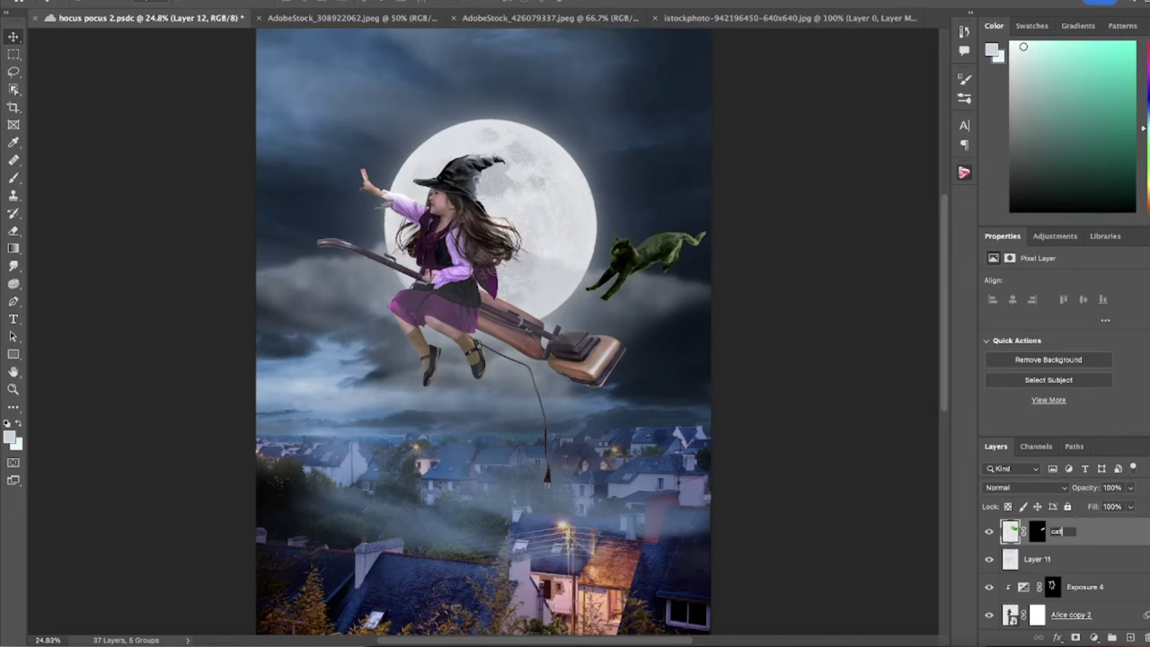
pyautogui.hotkey('ctrl', 't')
pyautogui.moveTo(656, 270); pyautogui.dragTo(664, 282)
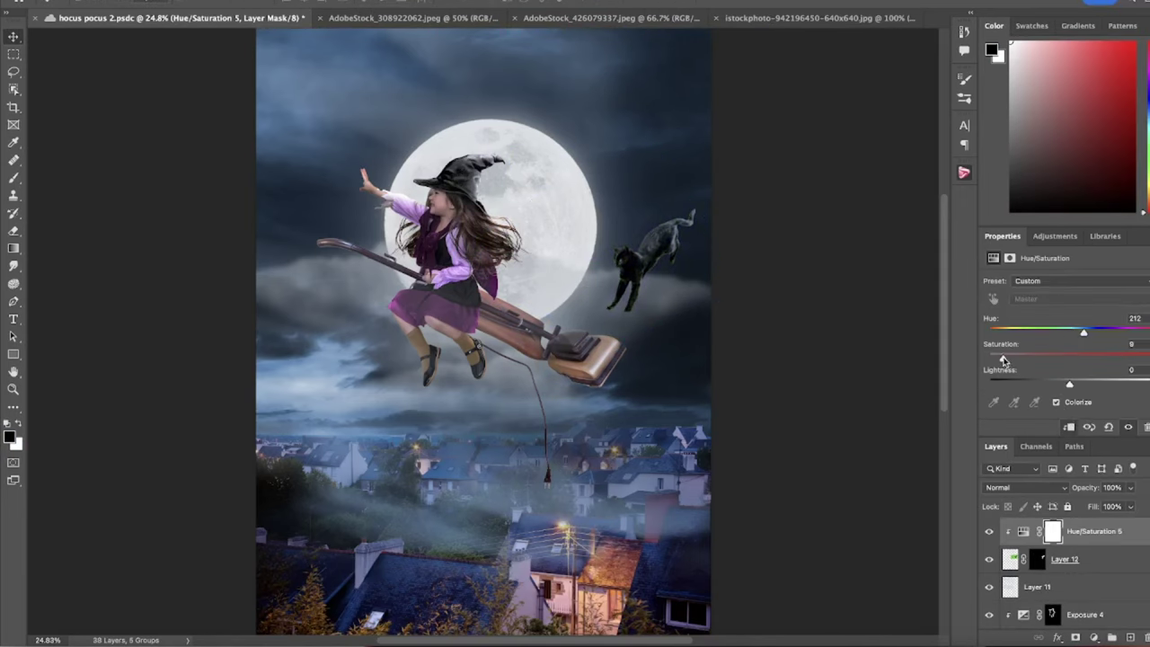
pyautogui.moveTo(1022, 385); pyautogui.dragTo(1076, 386)
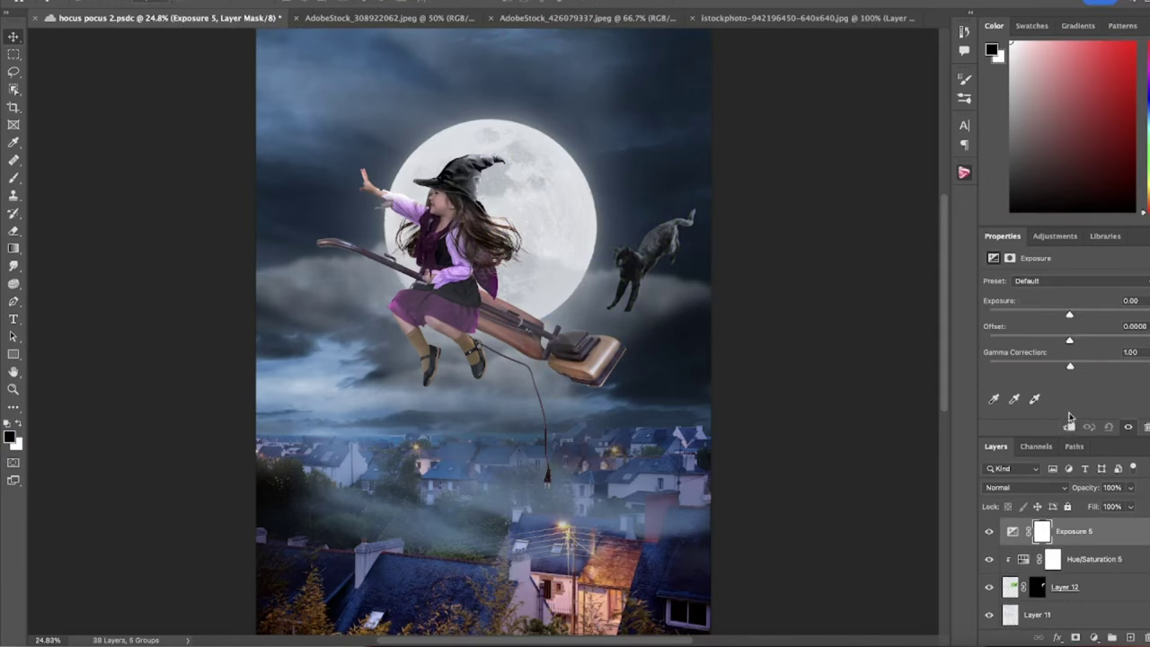
# Step: Rotate and place the cat on the vacuum's back end
pyautogui.press('x')
pyautogui.press('b')
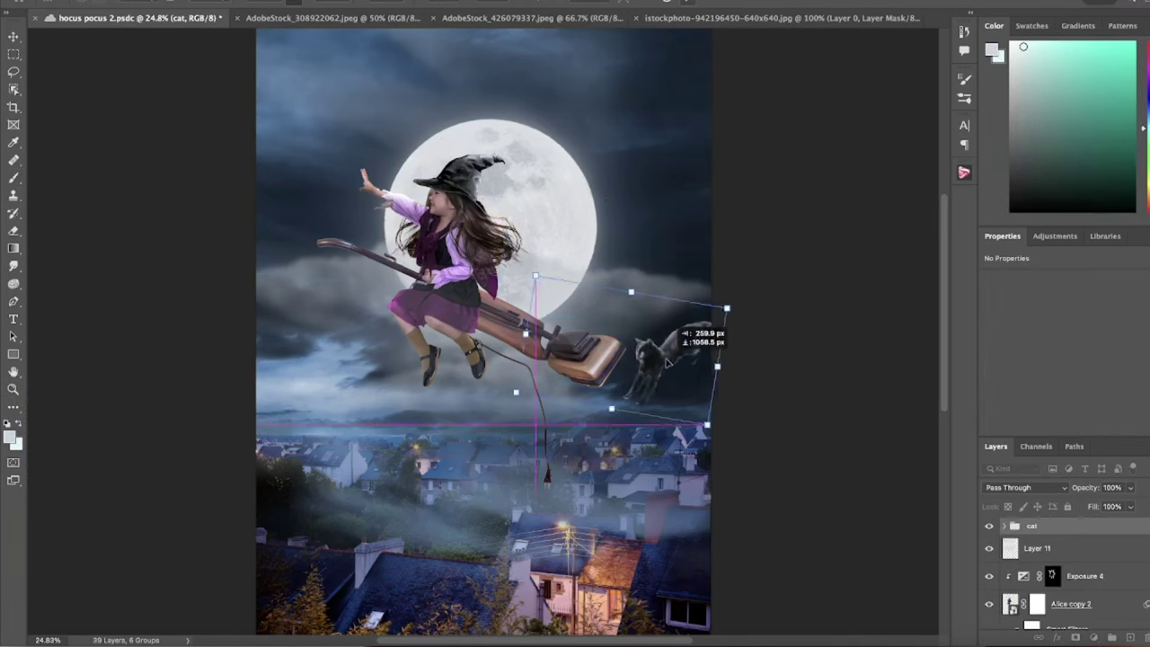
pyautogui.moveTo(731, 239); pyautogui.dragTo(673, 270)
pyautogui.press('Return')
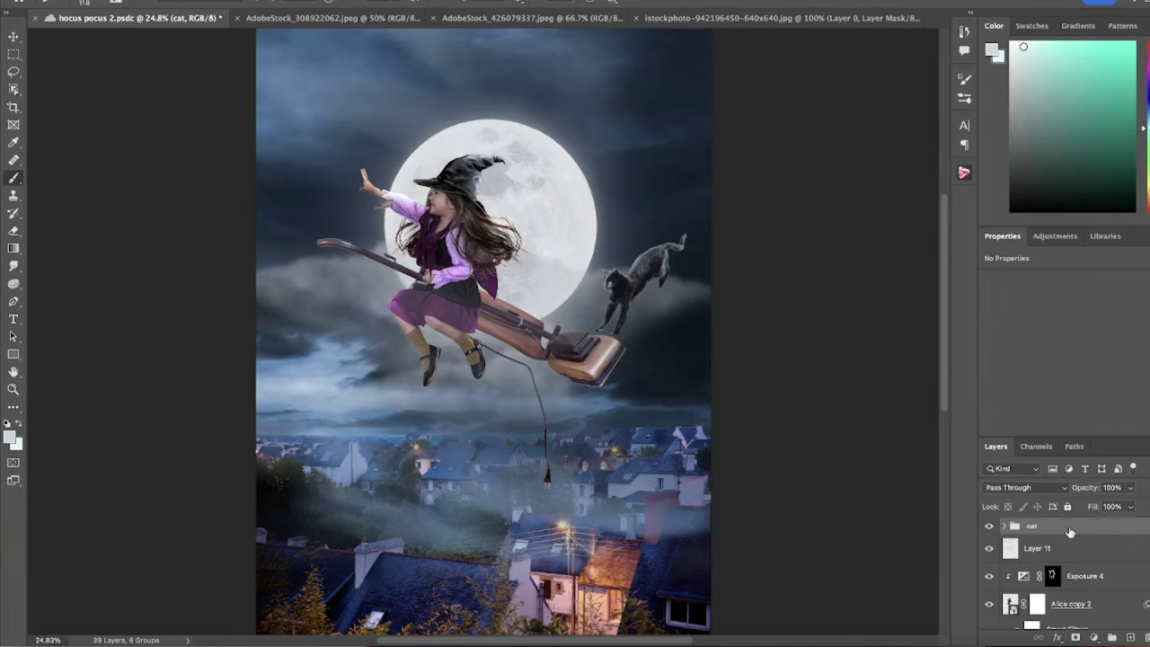
# Step: Run Camera Raw Filter with Exposure −0.95, Highlights +22, Clarity +11 and Dehaze −22
pyautogui.click(1069, 531)
pyautogui.click(359, 67)
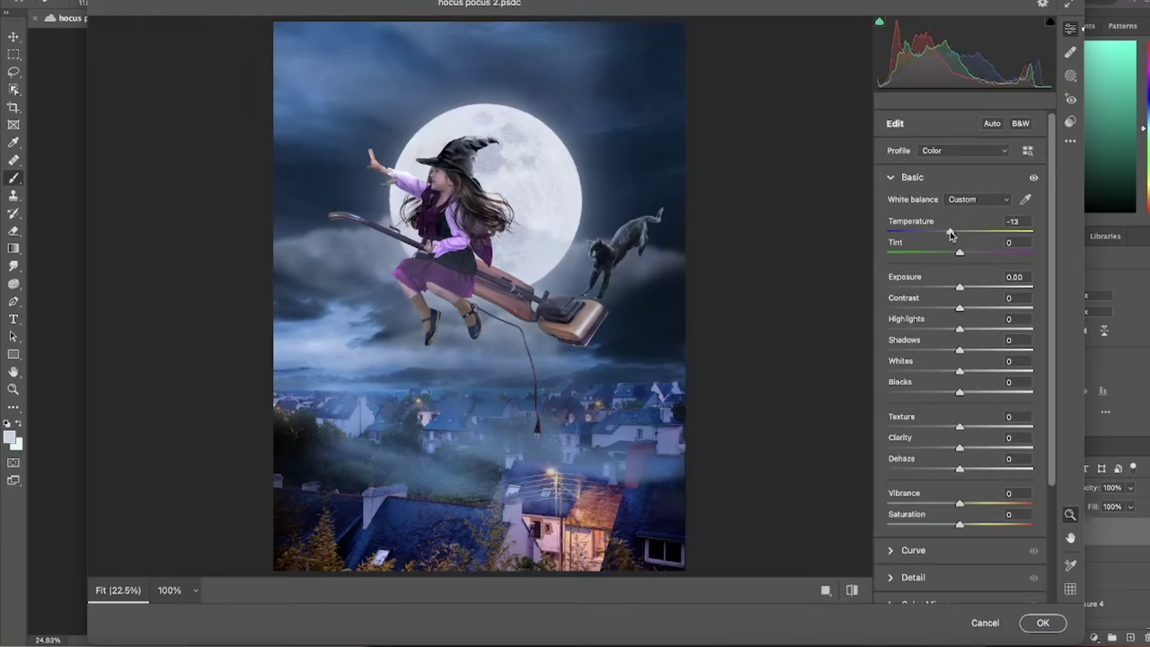
pyautogui.moveTo(959, 286); pyautogui.dragTo(964, 350)
pyautogui.moveTo(959, 371)
pyautogui.mouseDown()
pyautogui.moveTo(970, 370)
pyautogui.moveTo(961, 391)
pyautogui.mouseUp()
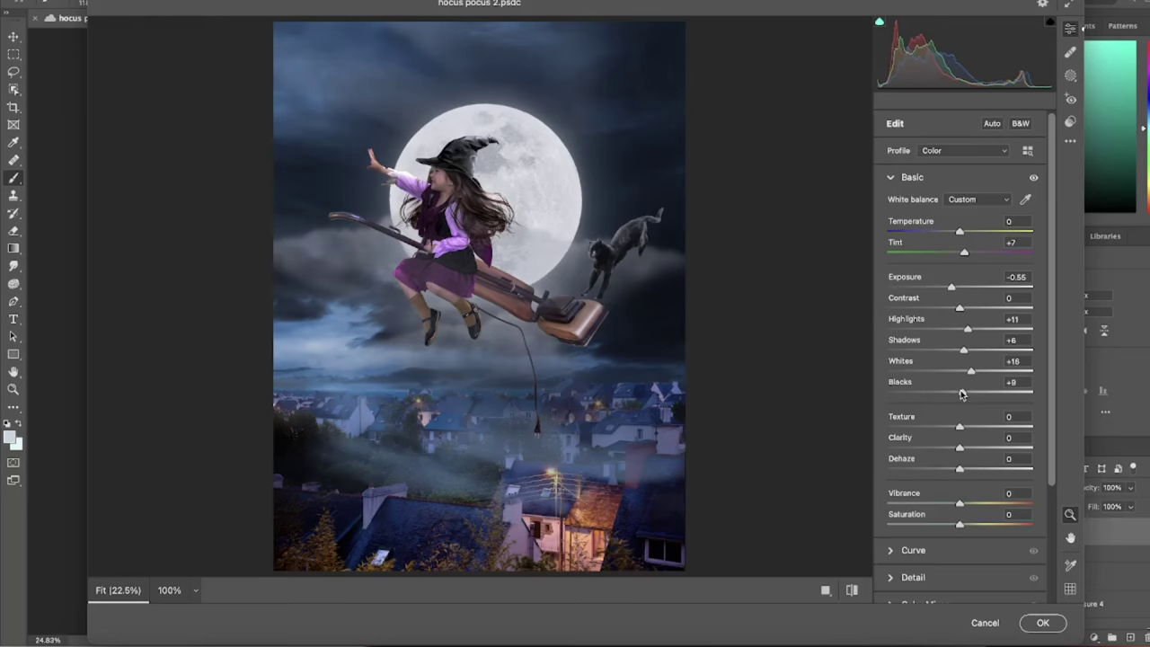
pyautogui.moveTo(960, 447); pyautogui.dragTo(943, 468)
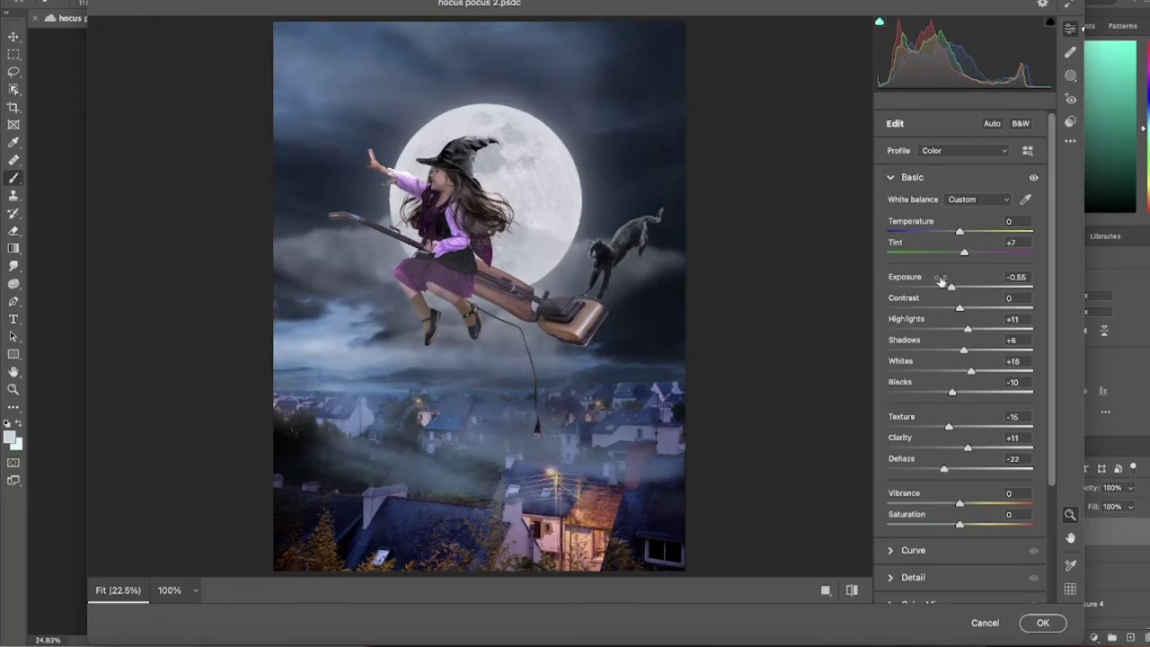
pyautogui.moveTo(951, 286); pyautogui.dragTo(945, 287)
pyautogui.moveTo(968, 328); pyautogui.dragTo(975, 329)
pyautogui.press('Return')
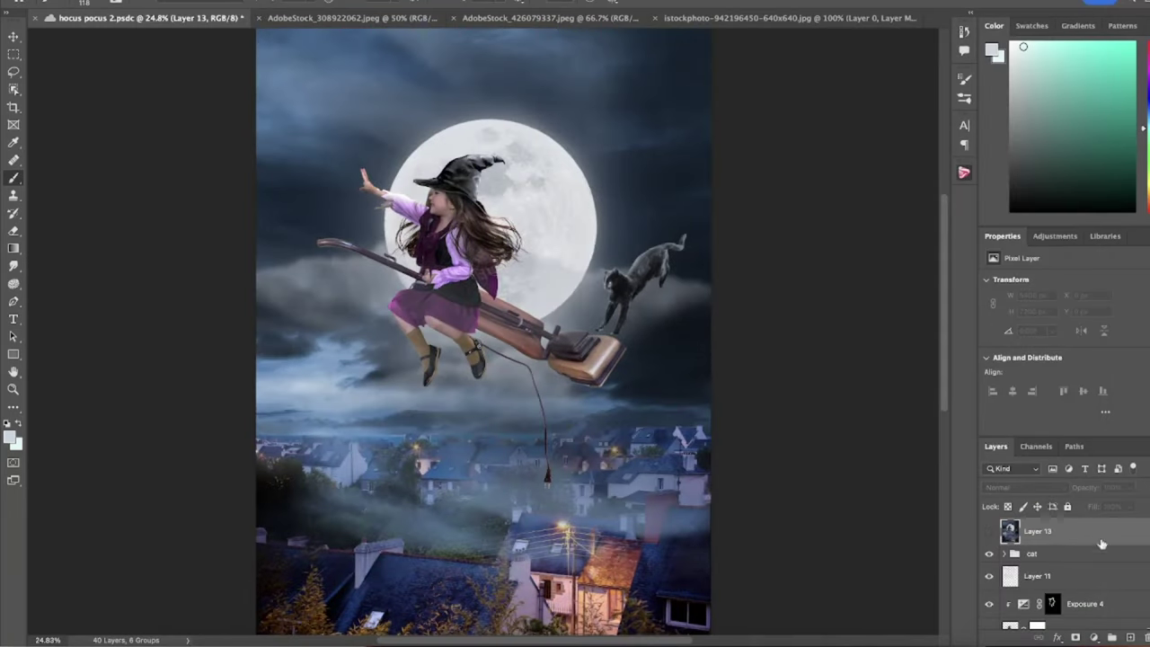
pyautogui.click(1097, 553)
# Step: Duplicate Layer 7, the moon layer, keeping the copy in Normal blend mode
pyautogui.scroll(-5, 1087, 557)
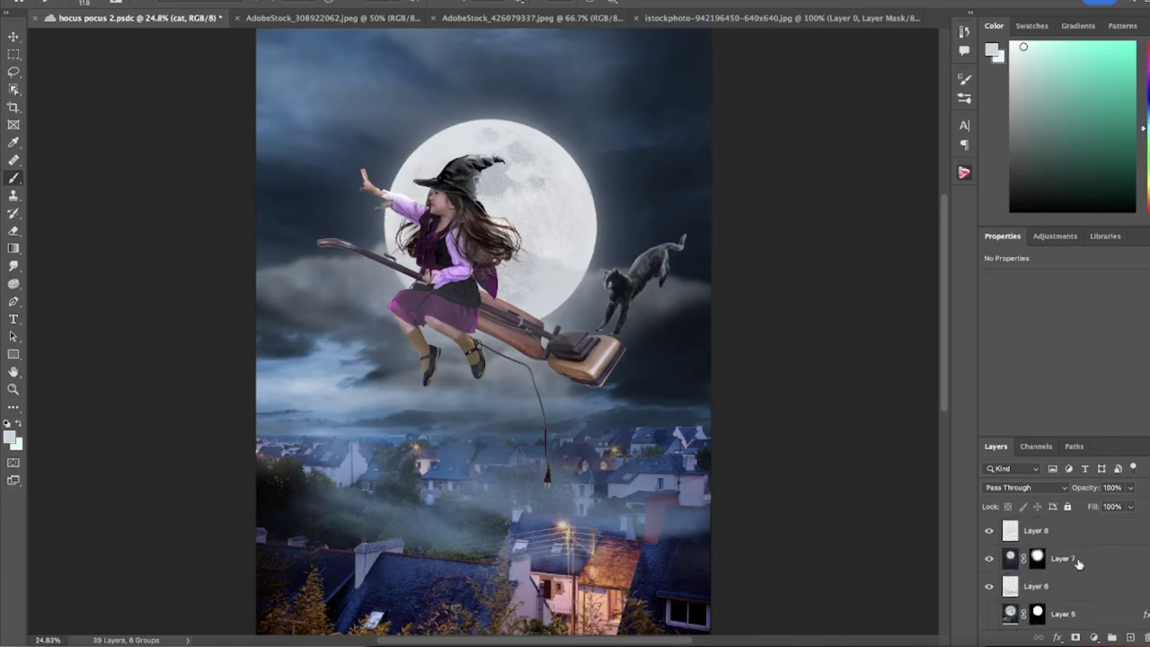
pyautogui.click(1078, 563)
pyautogui.click(1055, 235)
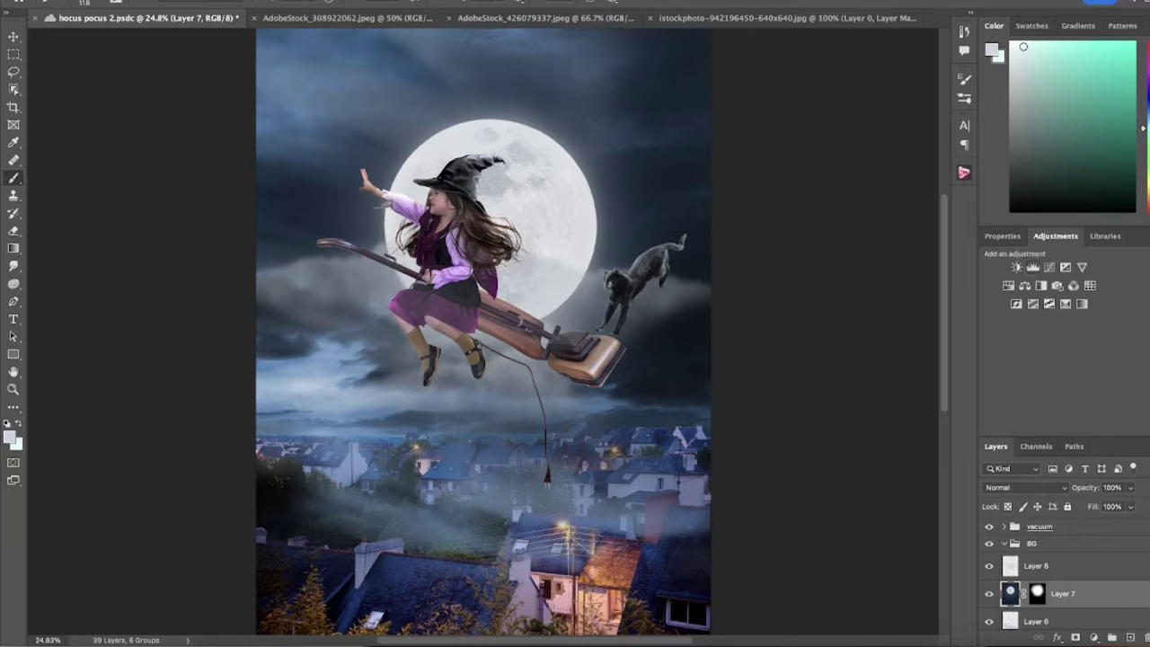
pyautogui.hotkey('ctrl', 'j')
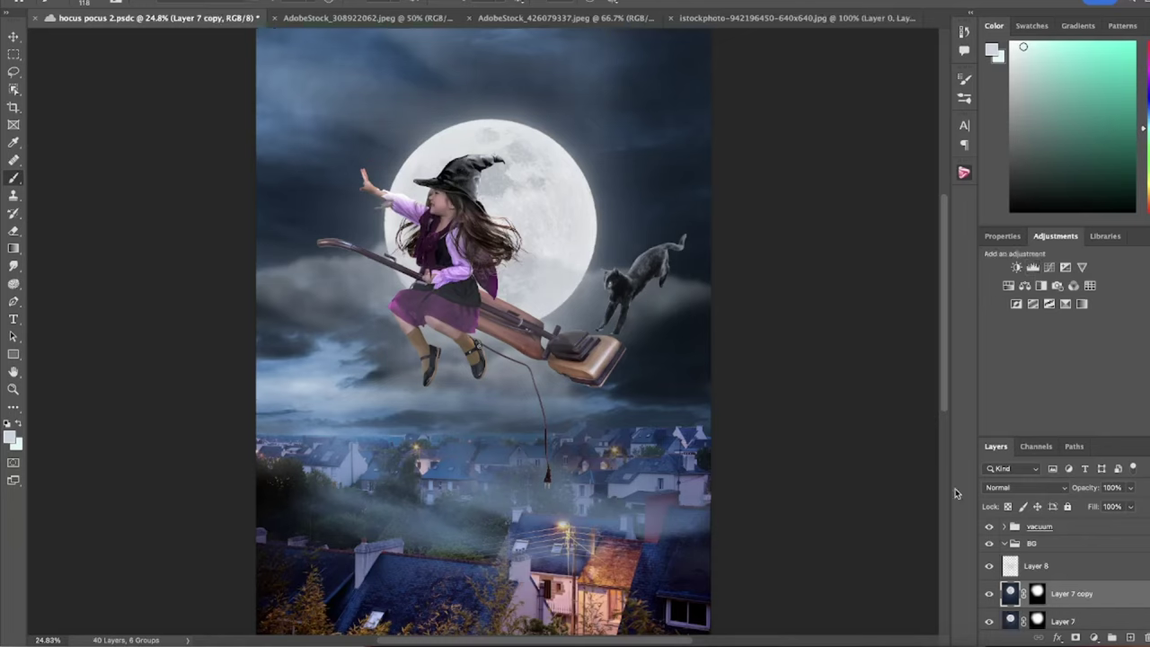
pyautogui.click(1024, 487)
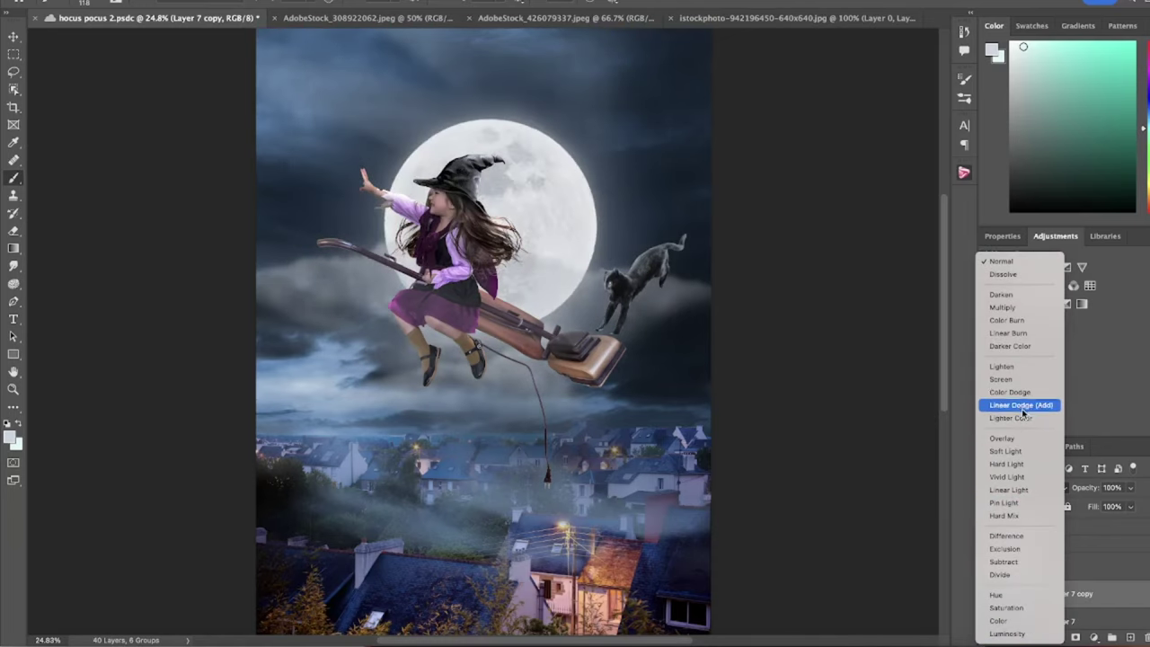
pyautogui.click(1072, 554)
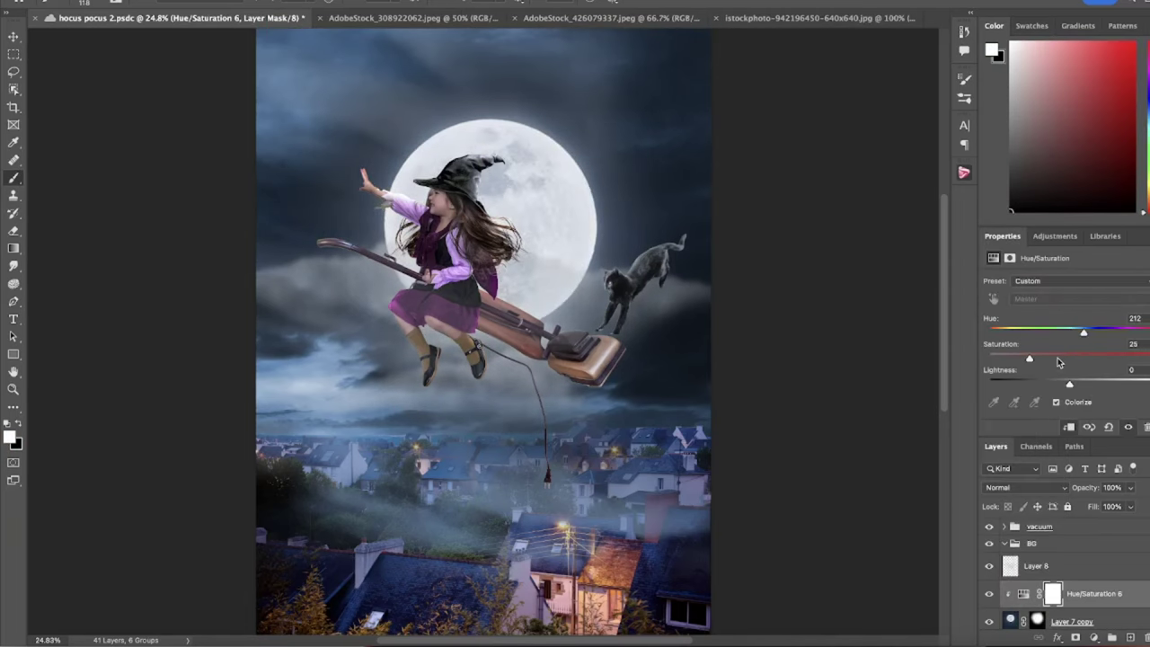
pyautogui.click(1060, 621)
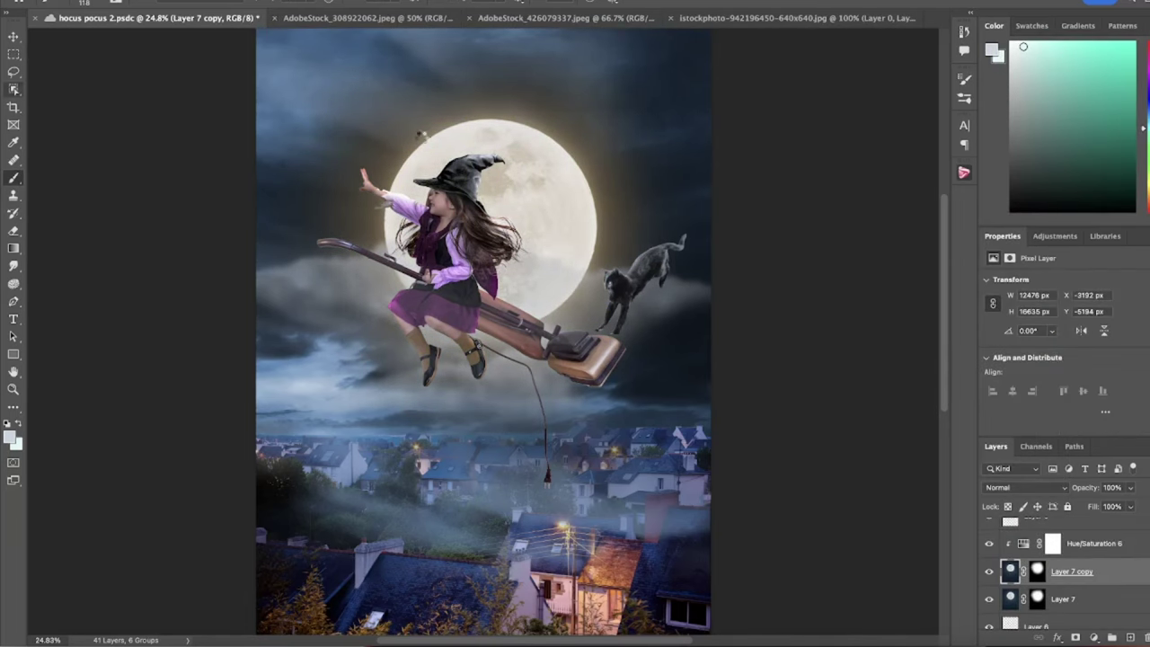
# Step: Make a refined elliptical selection around the moon and delete the copy's layer mask
pyautogui.press('m')
pyautogui.moveTo(368, 110); pyautogui.dragTo(611, 352)
pyautogui.hotkey('ctrl', 'alt', 'r')
pyautogui.press('Return')
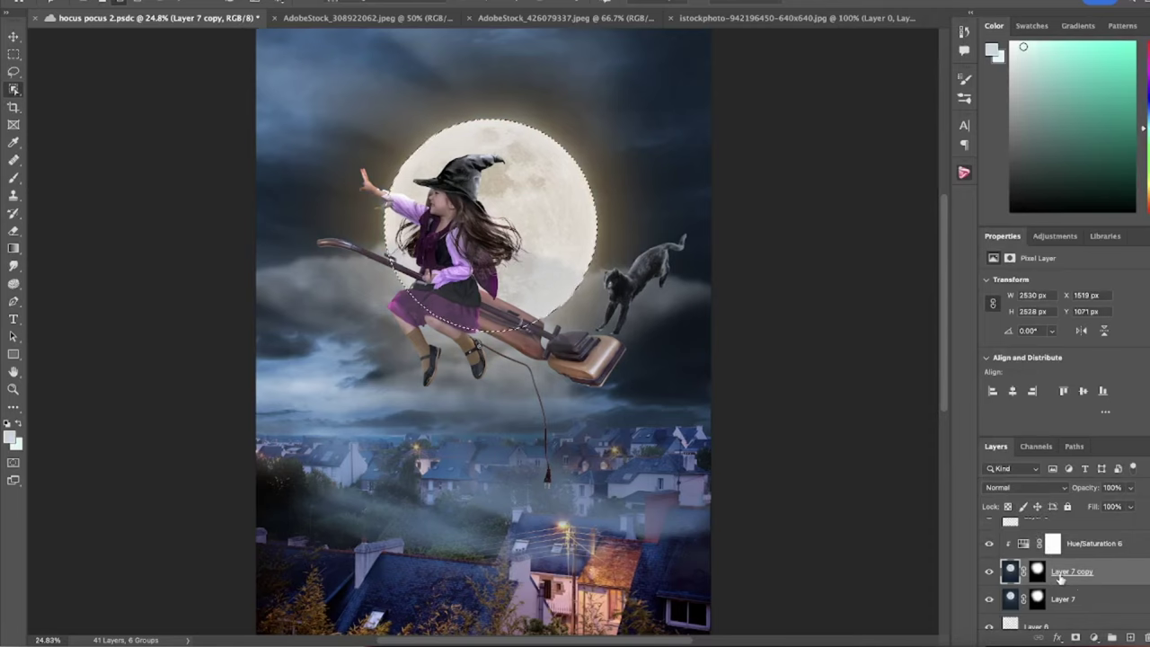
pyautogui.rightClick(1037, 572)
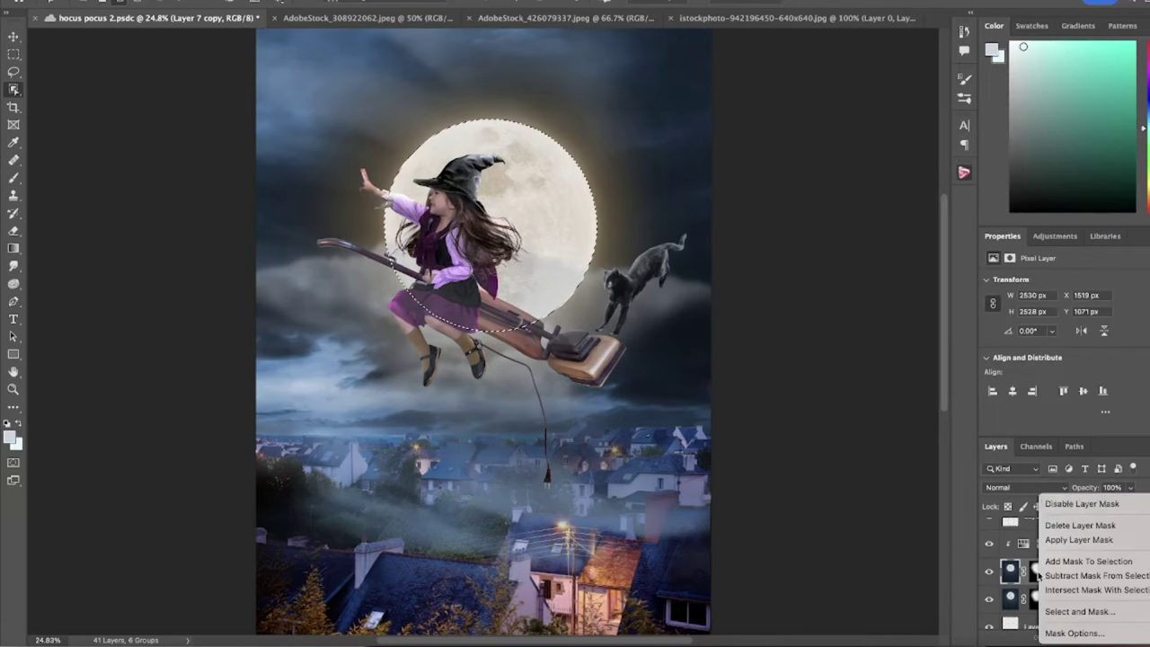
pyautogui.click(1069, 527)
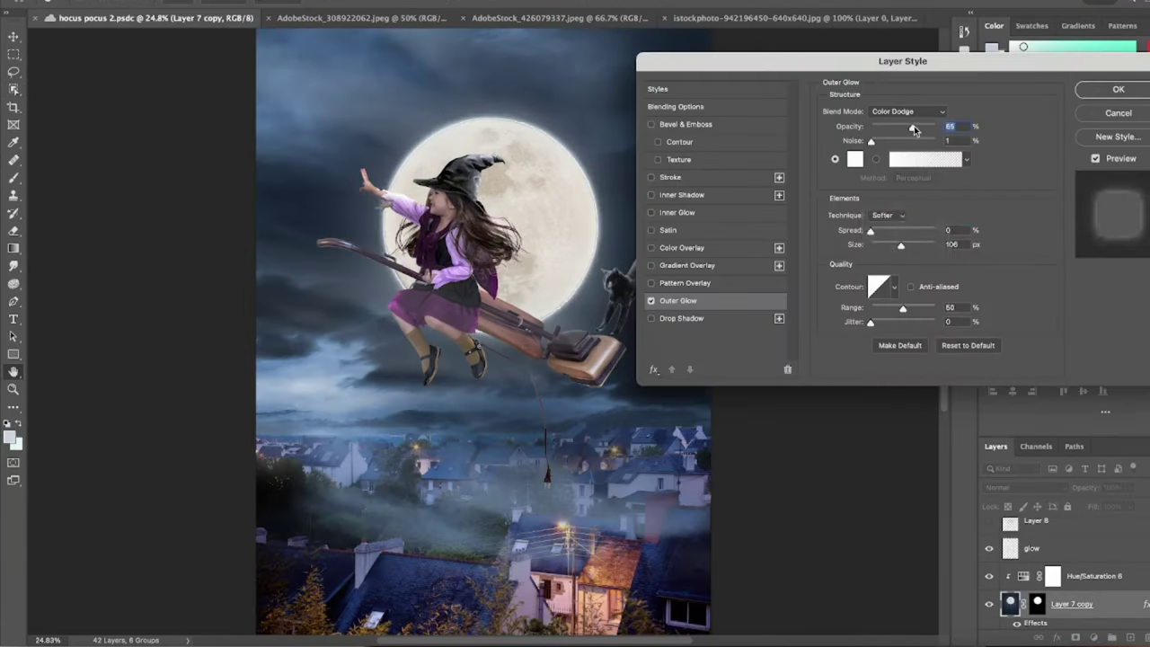
# Step: Paint a soft white glow around the moon and lower it to 38% opacity
pyautogui.rightClick(436, 78)
pyautogui.moveTo(436, 78); pyautogui.dragTo(359, 207)
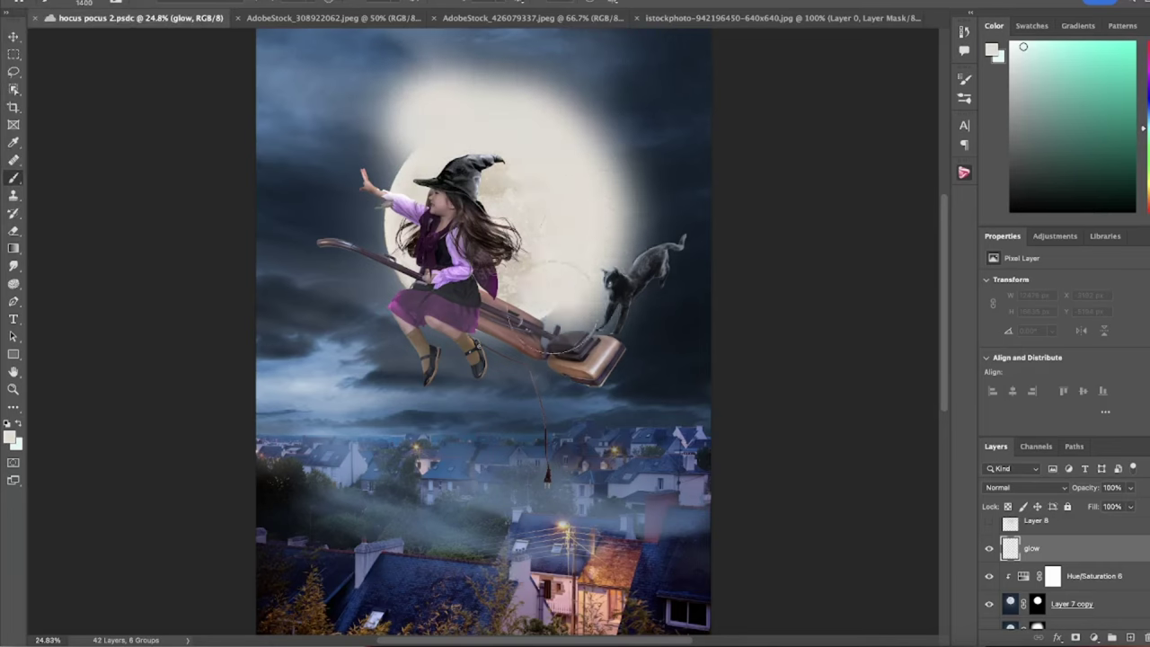
pyautogui.click(1024, 487)
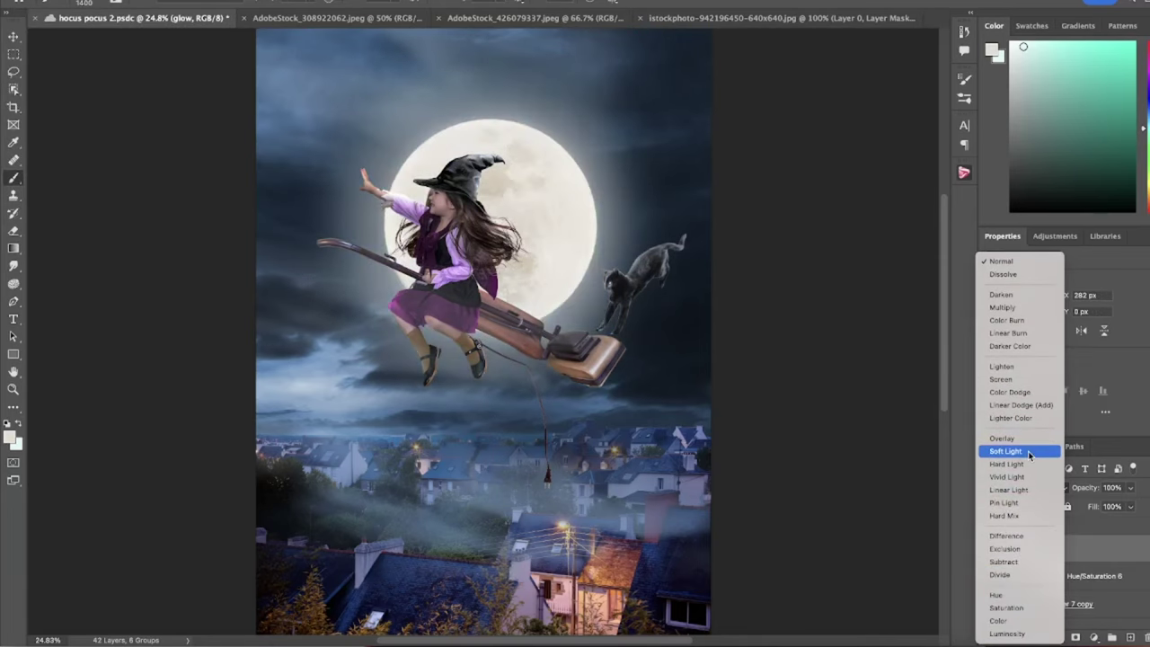
pyautogui.press('Escape')
pyautogui.moveTo(1130, 487); pyautogui.dragTo(1093, 508)
pyautogui.hotkey('ctrl', 'z')
pyautogui.hotkey('ctrl', 'z')
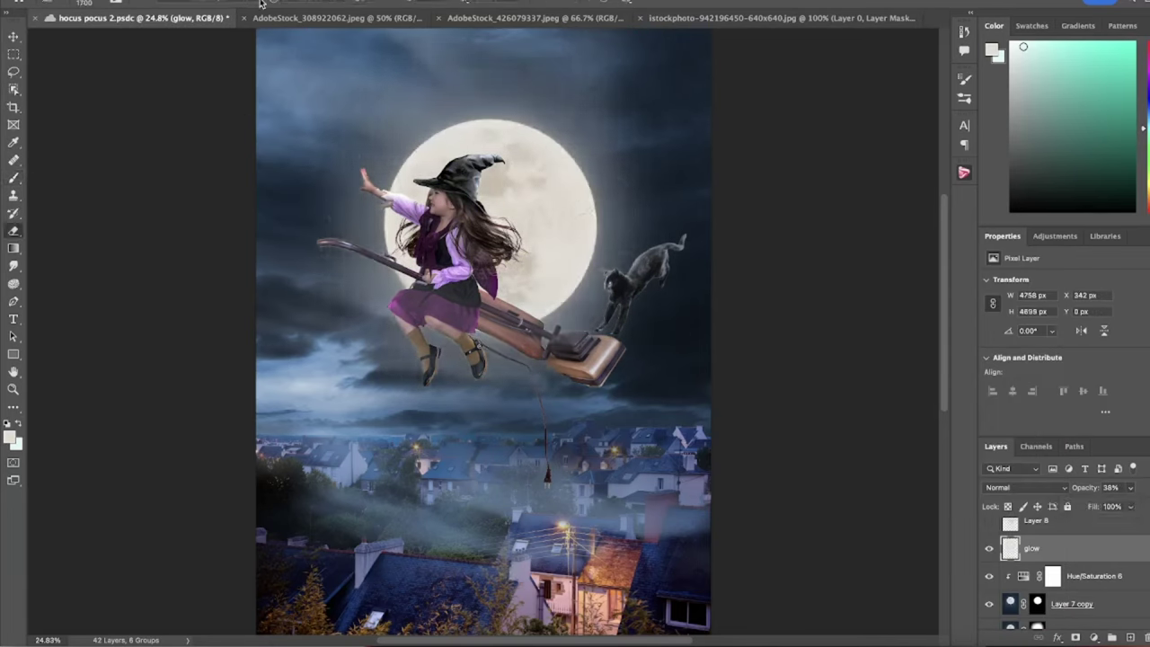
pyautogui.hotkey('ctrl', 'z')
pyautogui.hotkey('ctrl', 'shift', 'z')
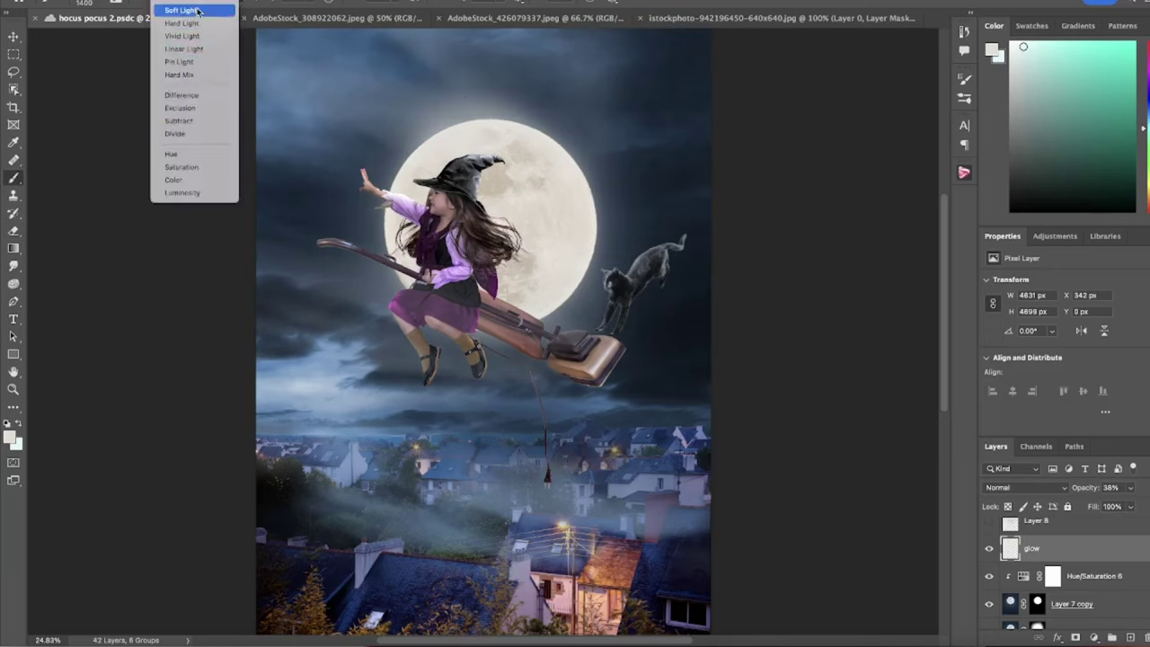
pyautogui.hotkey('ctrl', 'shift', 'z')
pyautogui.hotkey('ctrl', 'shift', 'z')
pyautogui.hotkey('ctrl', 'shift', 'z')
pyautogui.hotkey('ctrl', 'shift', 'z')
# Step: Toggle Layer 7's visibility and preview its blend modes to compare the moon
pyautogui.scroll(-1, 1033, 566)
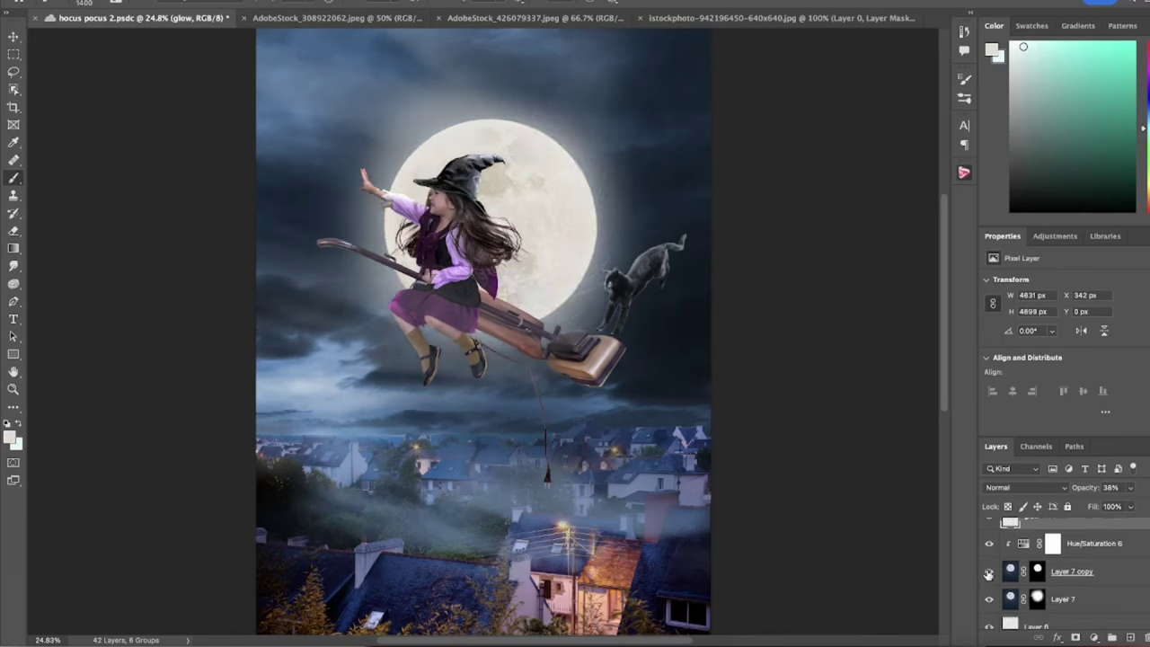
pyautogui.click(989, 599)
pyautogui.click(989, 599)
pyautogui.click(1024, 487)
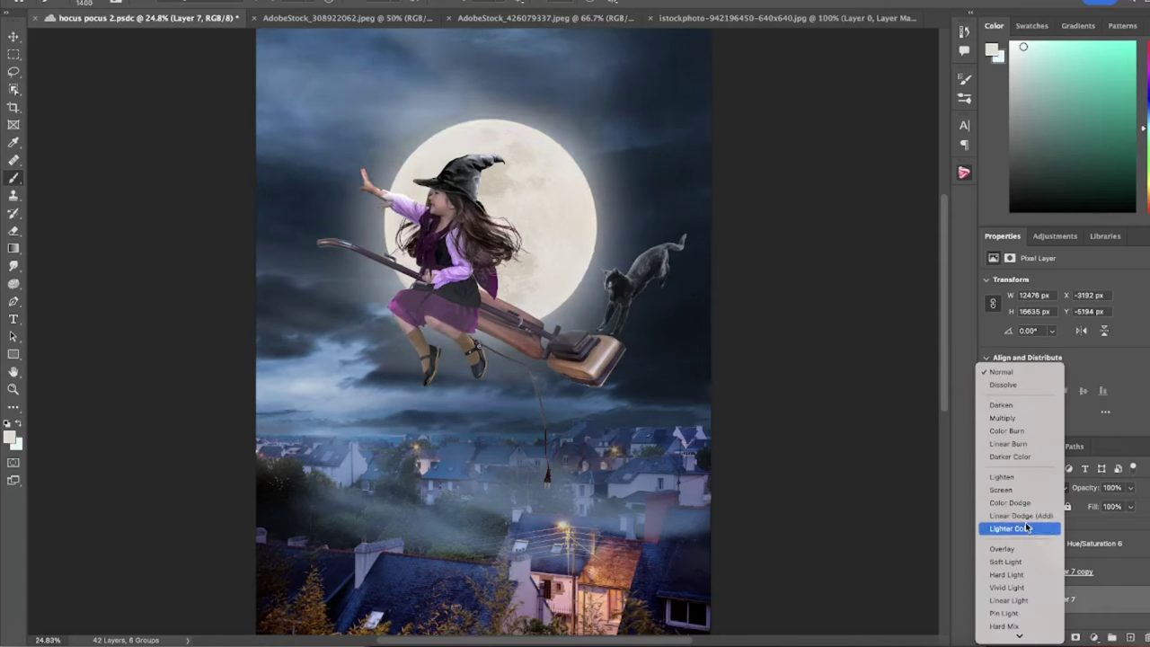
pyautogui.scroll(2, 1063, 586)
pyautogui.scroll(2, 1063, 585)
# Step: Enlarge a duplicated glow layer over the moon and add a Soft Light copy of it
pyautogui.hotkey('ctrl', 'j')
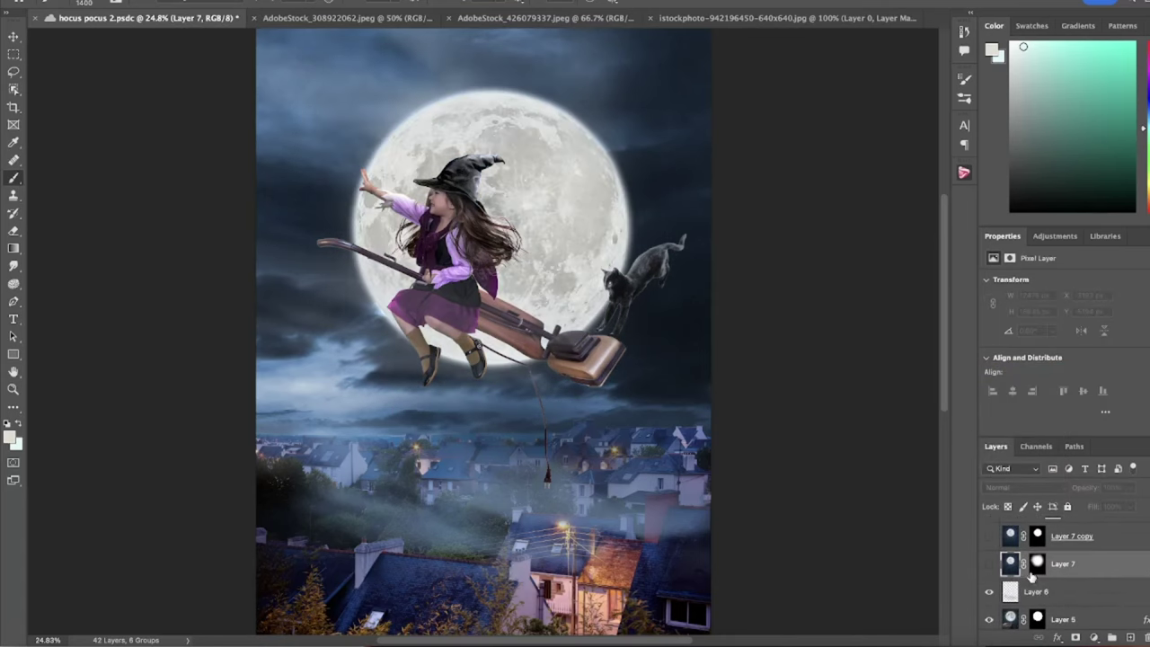
pyautogui.scroll(2, 1067, 586)
pyautogui.click(1033, 561)
pyautogui.hotkey('ctrl', 't')
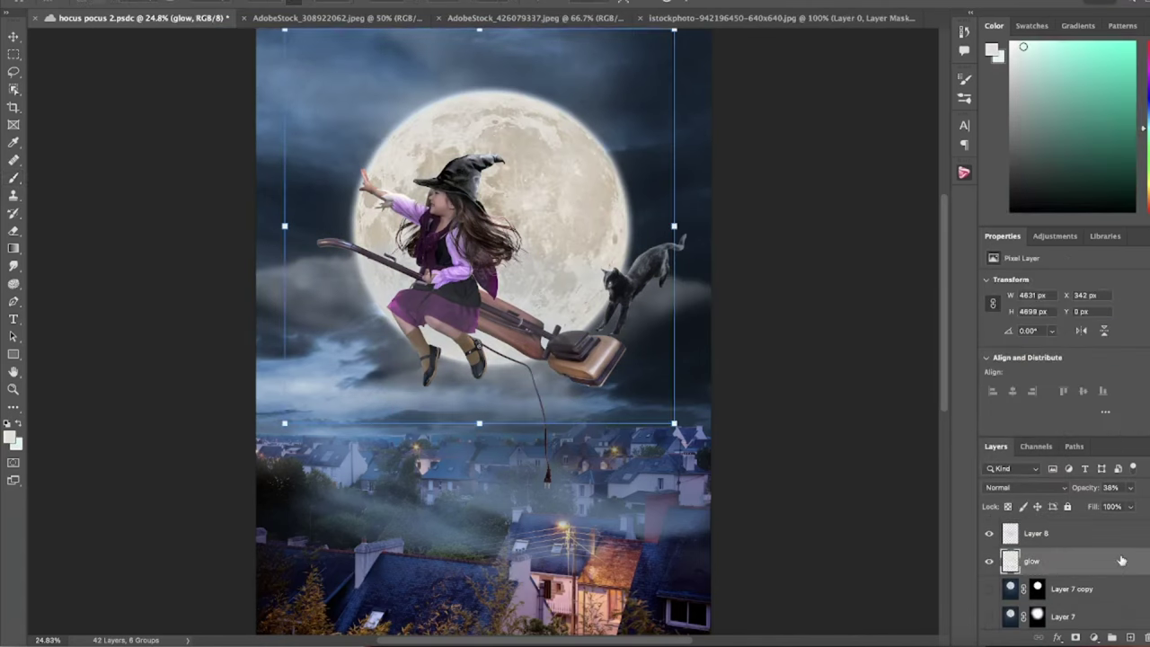
pyautogui.moveTo(673, 31)
pyautogui.mouseDown()
pyautogui.moveTo(674, 235)
pyautogui.moveTo(712, 230)
pyautogui.mouseUp()
pyautogui.press('Return')
pyautogui.hotkey('ctrl', 'j')
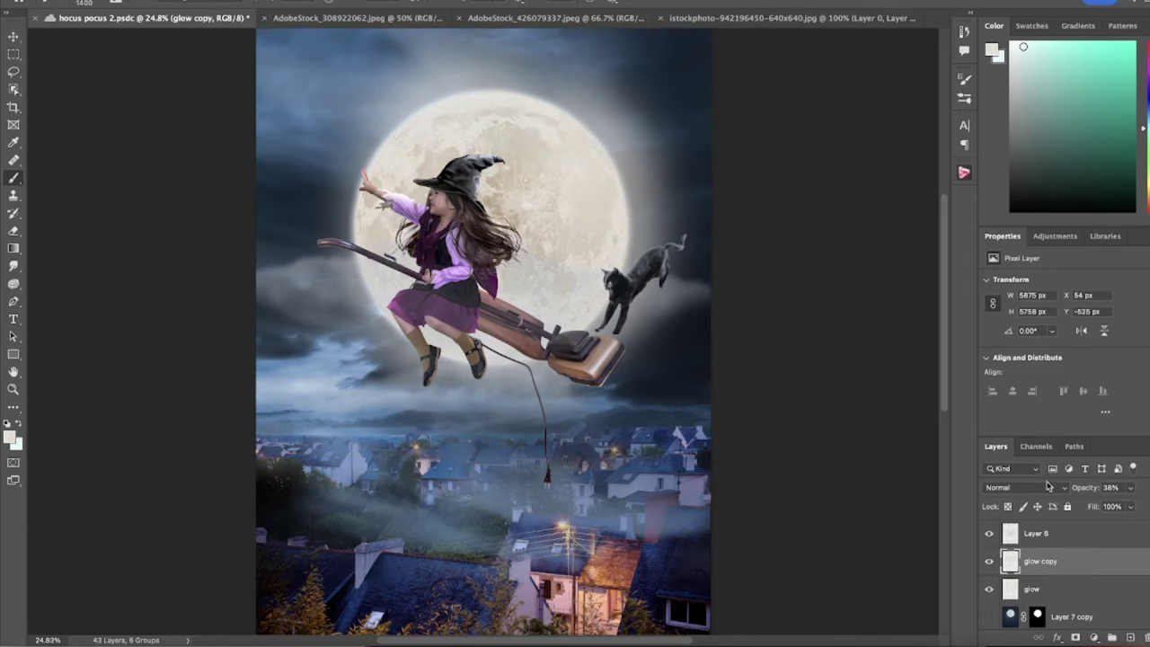
pyautogui.click(1024, 487)
pyautogui.click(1005, 496)
# Step: Lower Layer 5 to 82% opacity and adjust the Levels 3 adjustment
pyautogui.press('e')
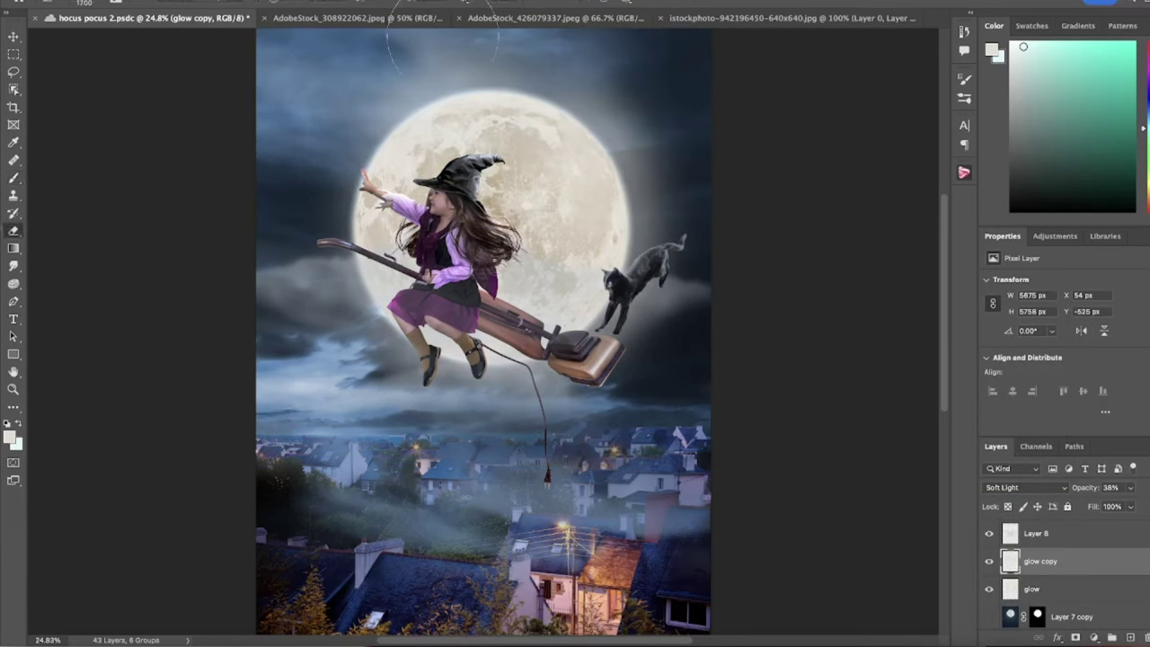
pyautogui.scroll(-3, 1066, 574)
pyautogui.click(1063, 571)
pyautogui.moveTo(1130, 487); pyautogui.dragTo(1119, 509)
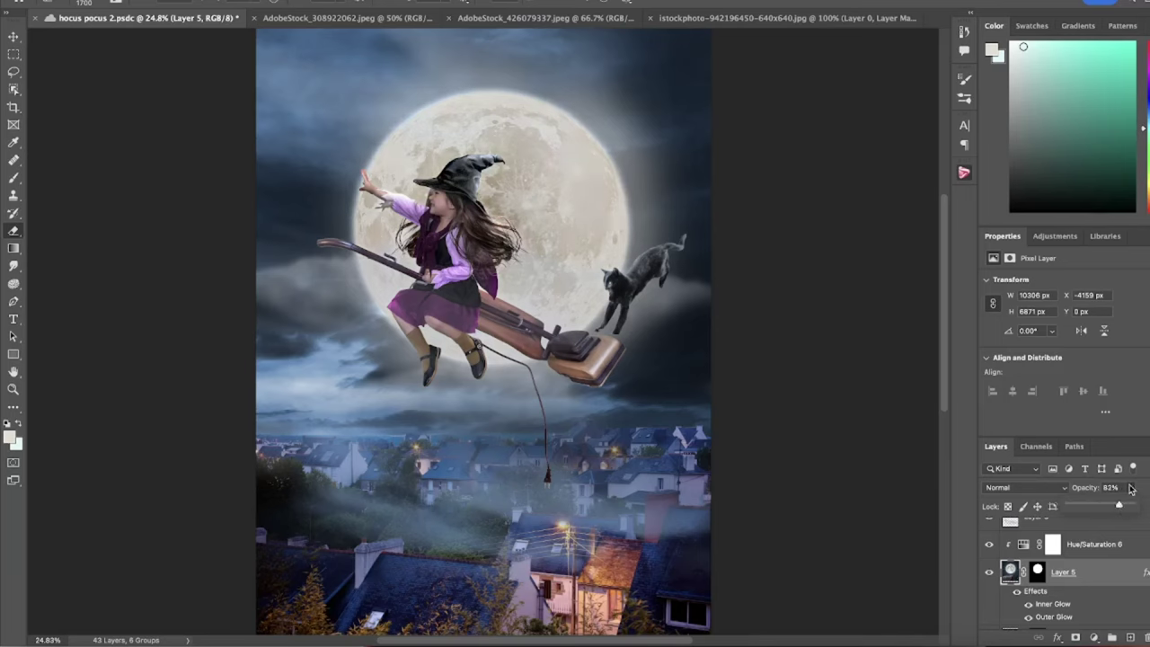
pyautogui.scroll(3, 1066, 575)
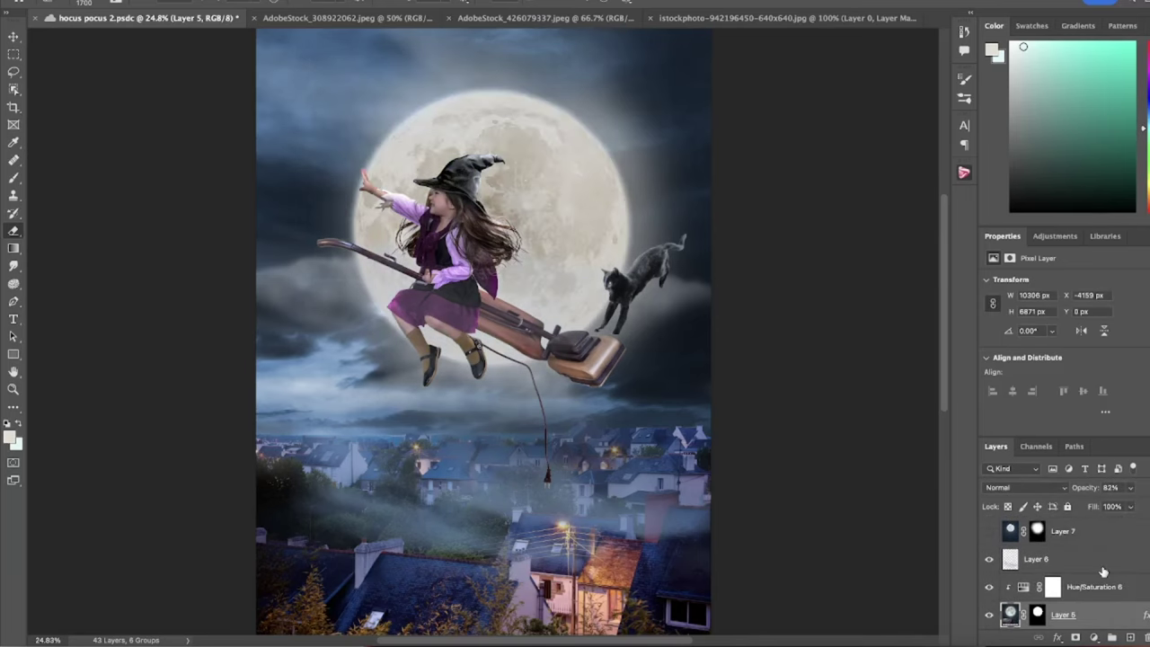
pyautogui.click(1080, 589)
pyautogui.moveTo(1146, 376); pyautogui.dragTo(1120, 379)
pyautogui.scroll(-3, 1067, 575)
# Step: Target the Levels 1 mask with a brush, swap colours, and zoom the witch to 50%
pyautogui.click(1051, 590)
pyautogui.press('b')
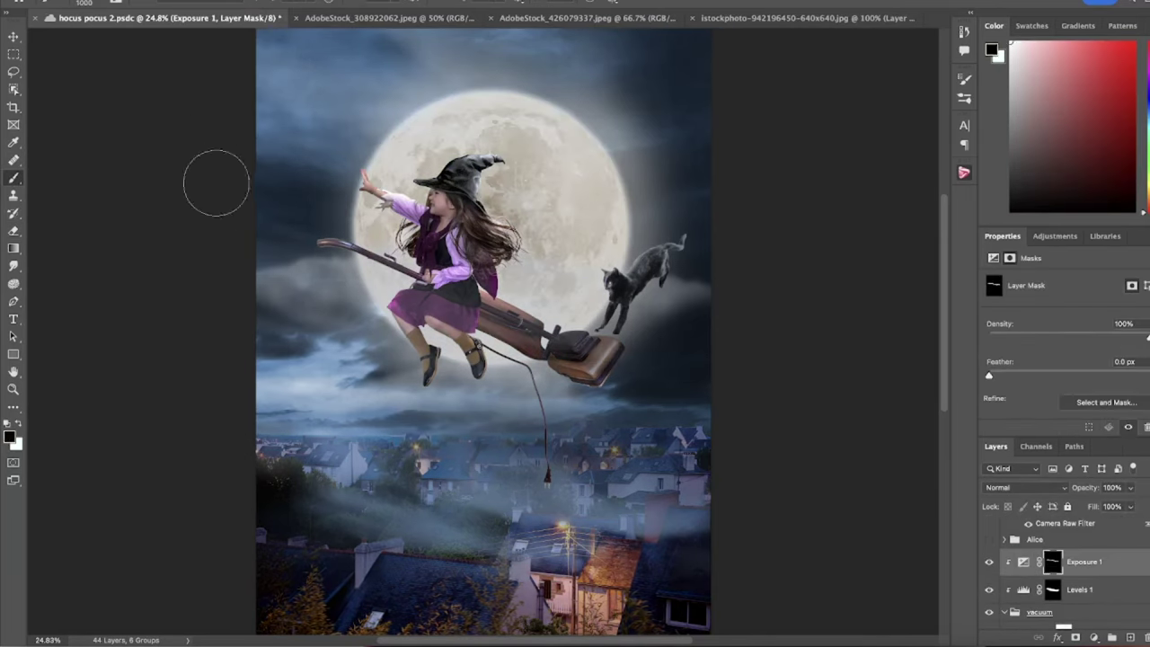
pyautogui.press('x')
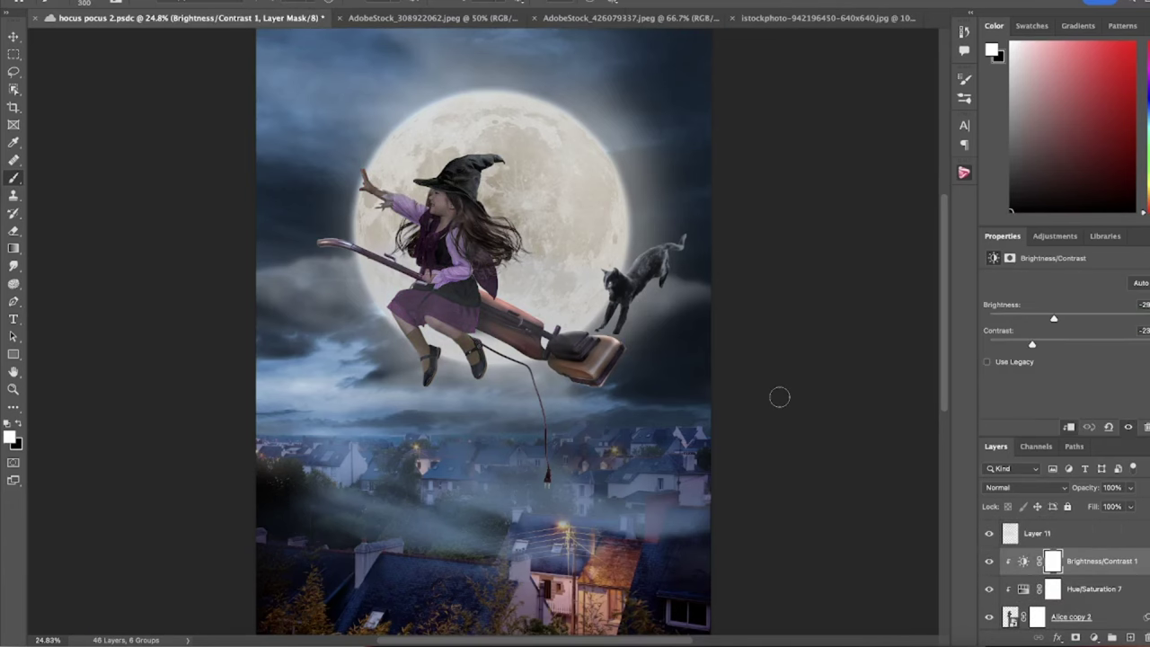
pyautogui.press('z')
pyautogui.click(465, 236)
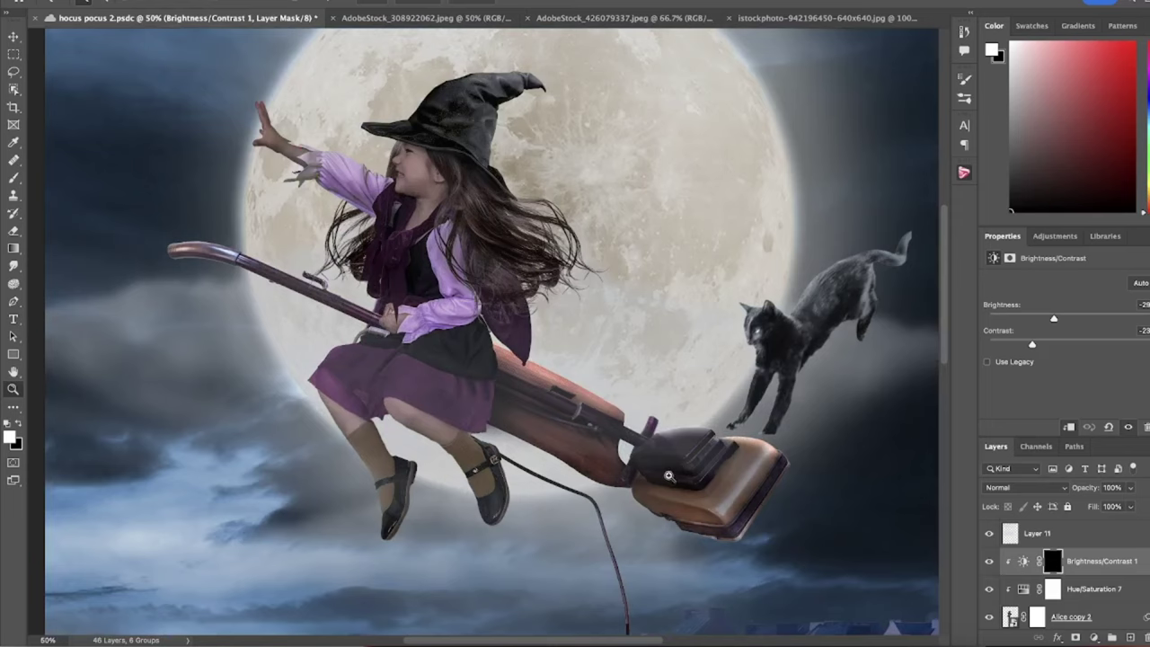
pyautogui.press('b')
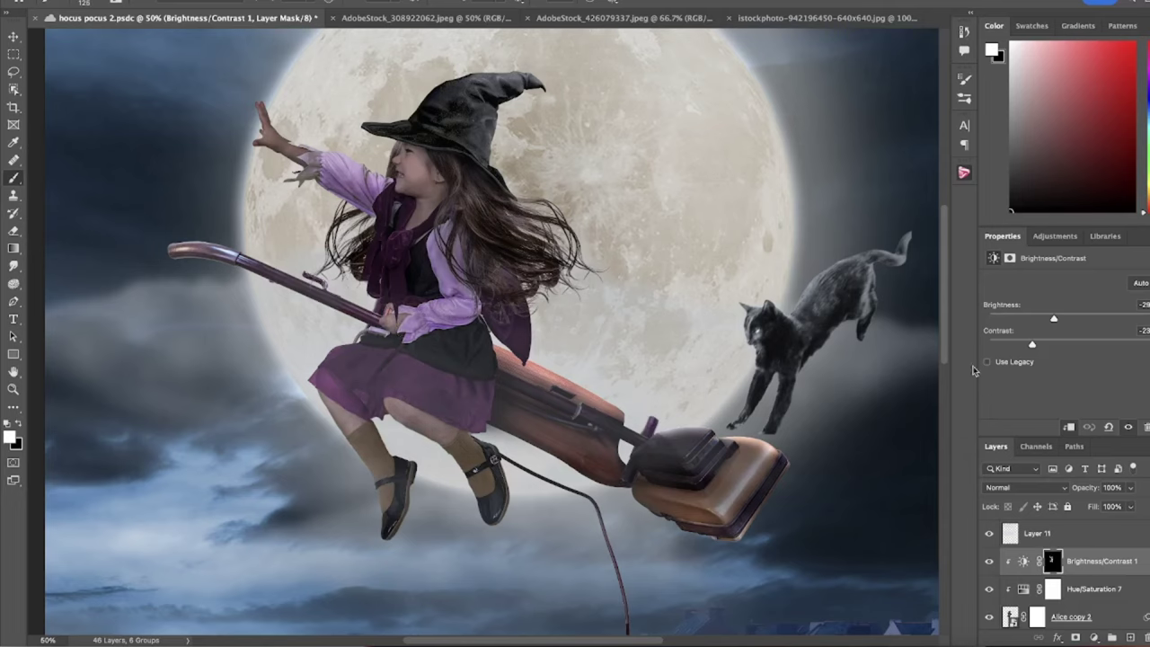
# Step: Select the Hue/Saturation 7 mask, then add a new empty layer with a smaller white brush
pyautogui.click(991, 589)
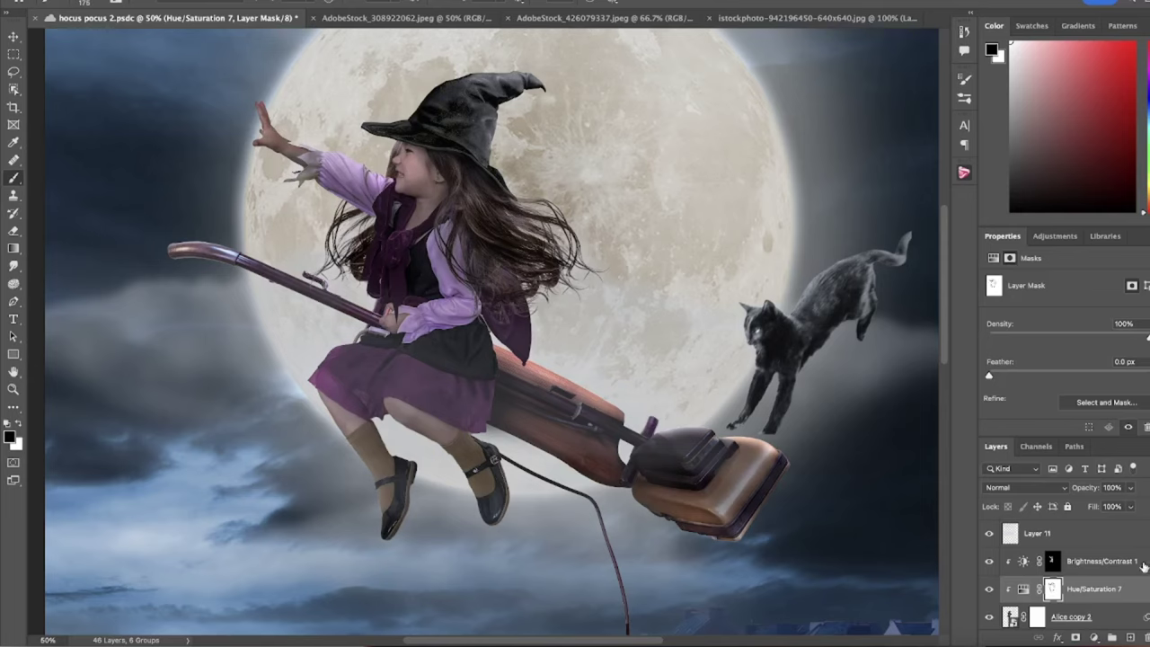
pyautogui.hotkey('ctrl', 'shift', 'alt', 'n')
pyautogui.press('x')
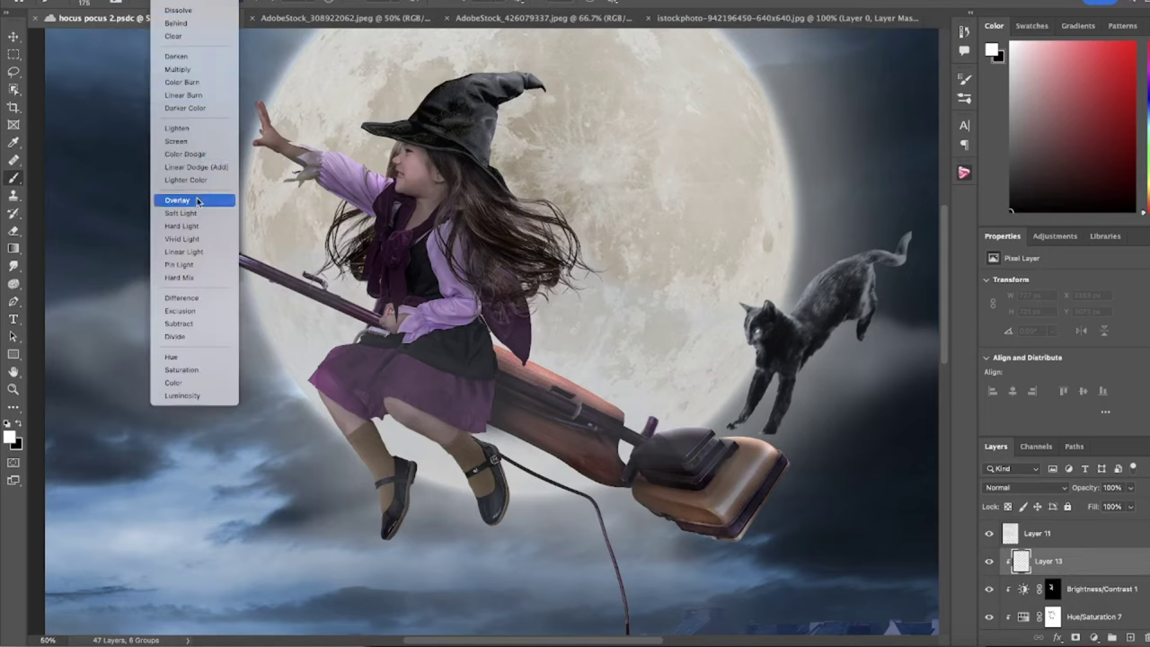
pyautogui.press('[')
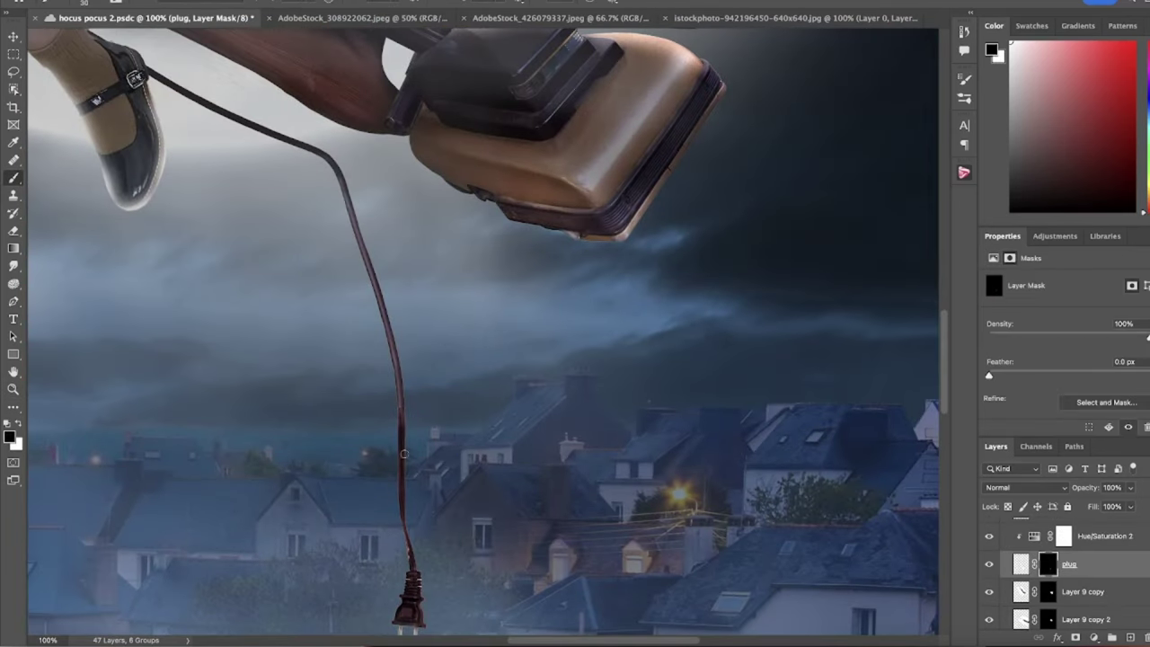
# Step: Paint white highlights along the vacuum cord on a new clipped Color Dodge layer
pyautogui.hotkey('ctrl', 'shift', 'alt', 'n')
pyautogui.press('x')
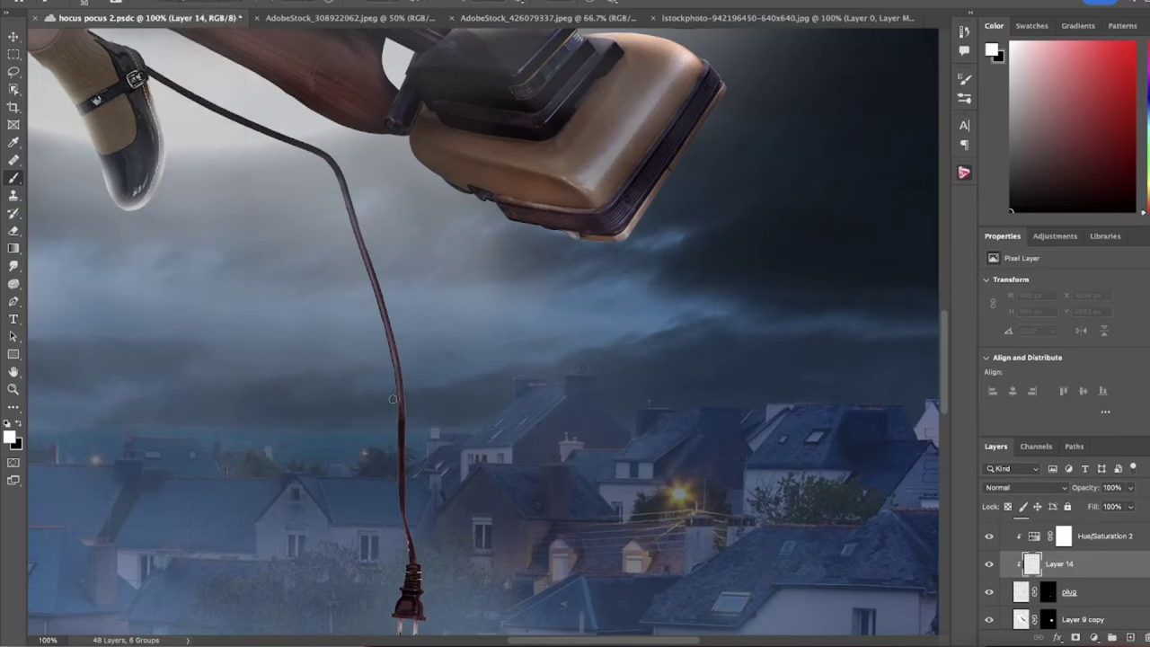
pyautogui.moveTo(406, 548); pyautogui.dragTo(409, 567)
pyautogui.scroll(-2, 405, 557)
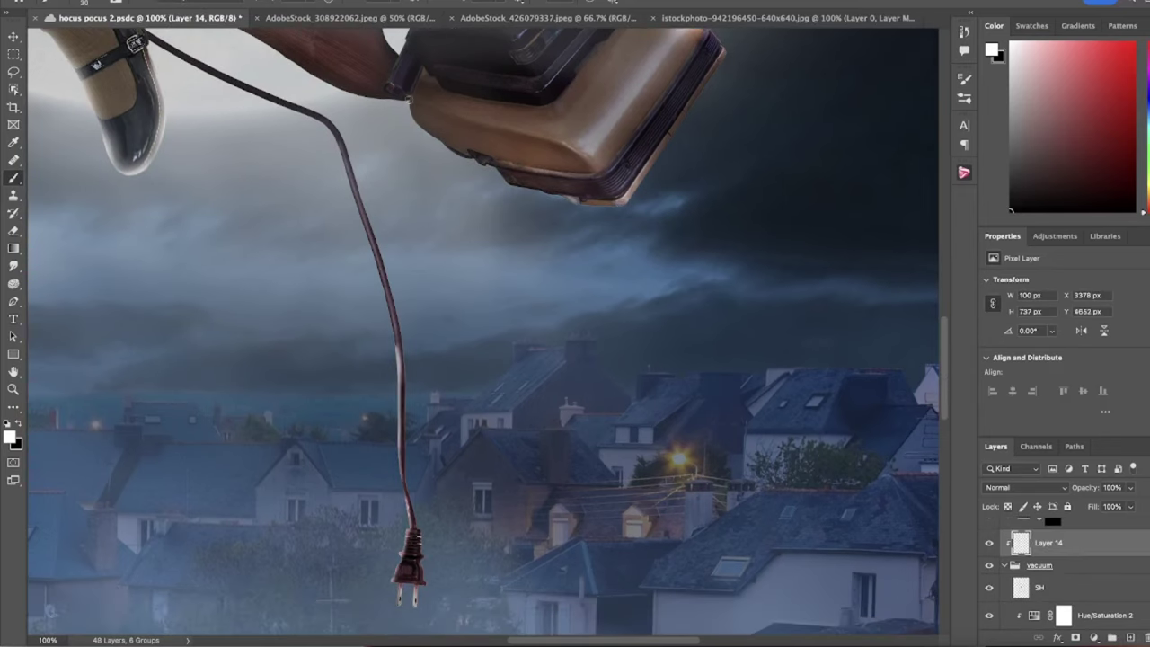
pyautogui.moveTo(398, 346); pyautogui.dragTo(369, 244)
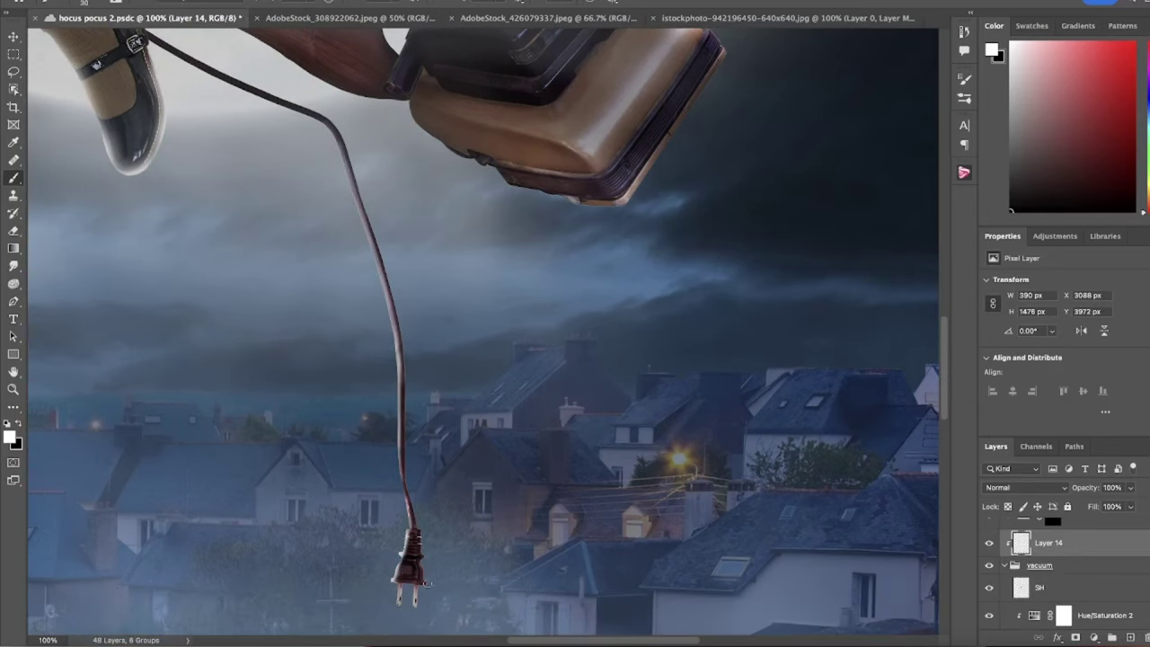
pyautogui.click(1024, 487)
pyautogui.click(1011, 490)
# Step: Rename Layer 14 to 'HI & SH' and ready a black brush
pyautogui.hotkey('ctrl', '0')
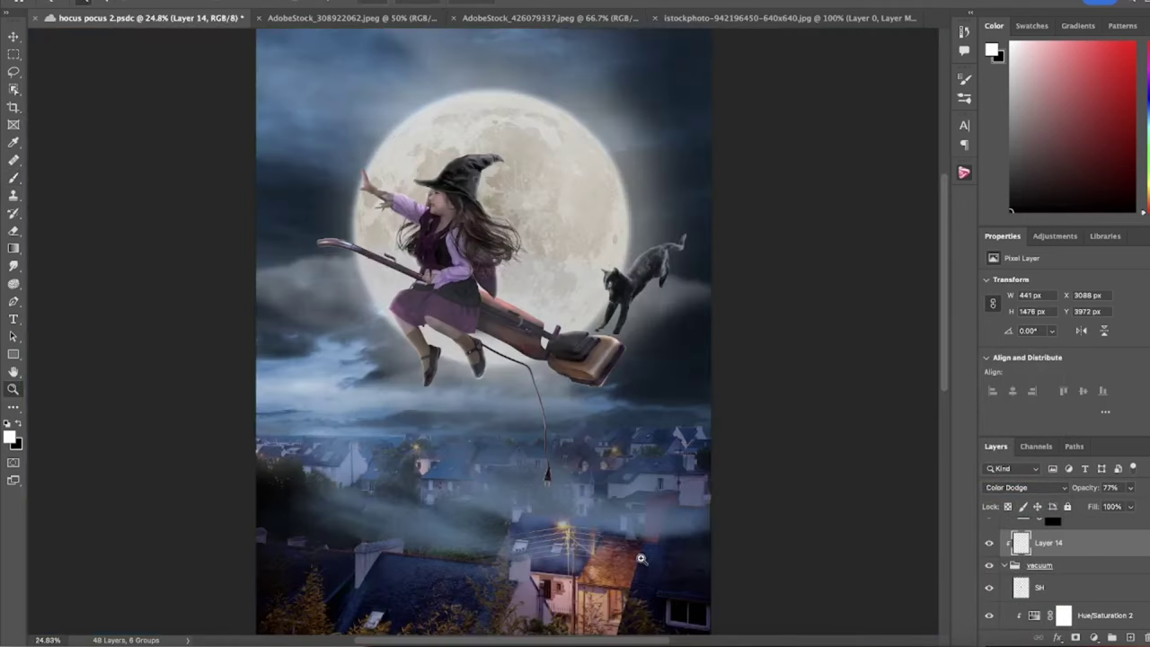
pyautogui.press('x')
pyautogui.press('b')
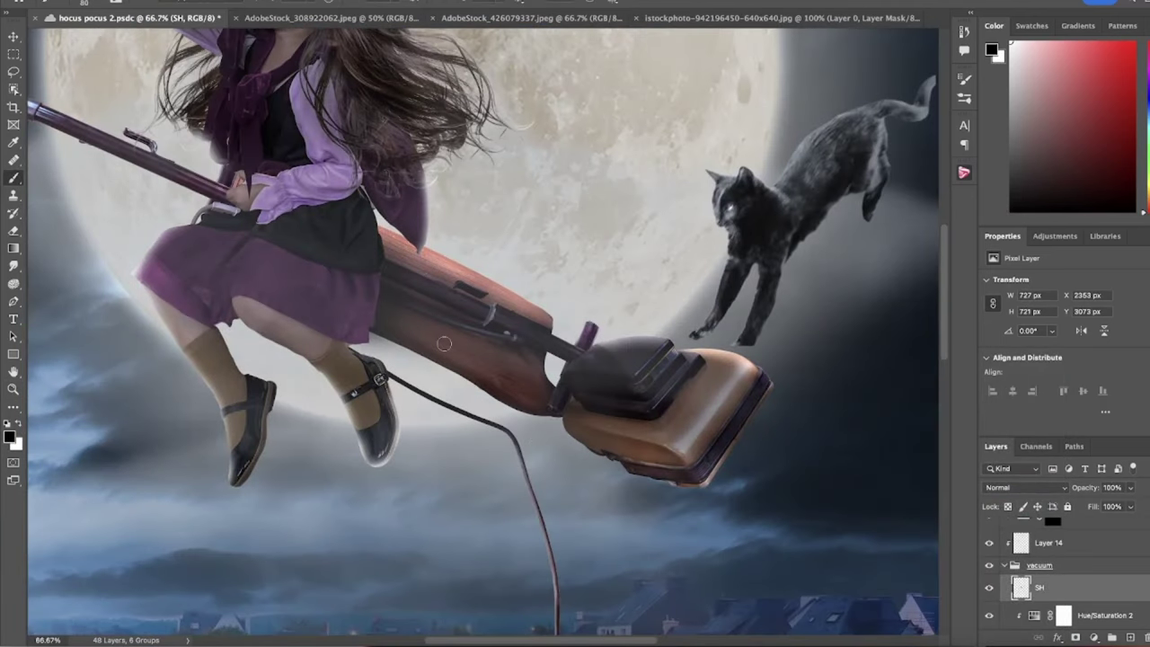
pyautogui.hscroll(-3, 129, 239)
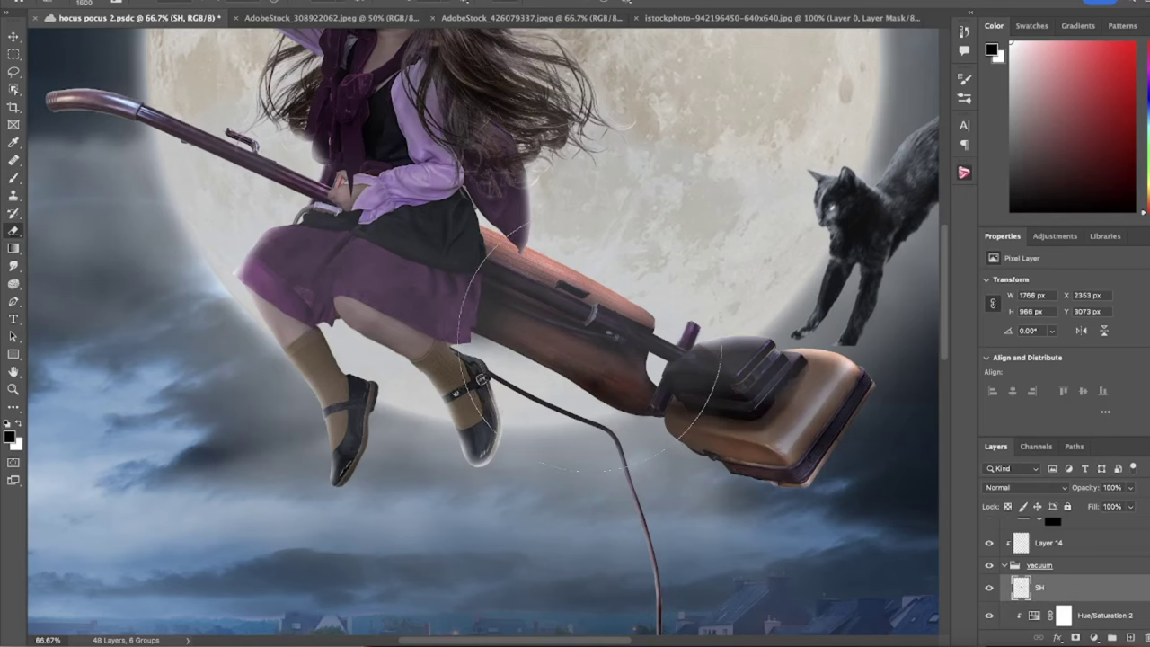
pyautogui.scroll(1, 1040, 575)
pyautogui.doubleClick(1047, 559)
pyautogui.write('HI & SH')
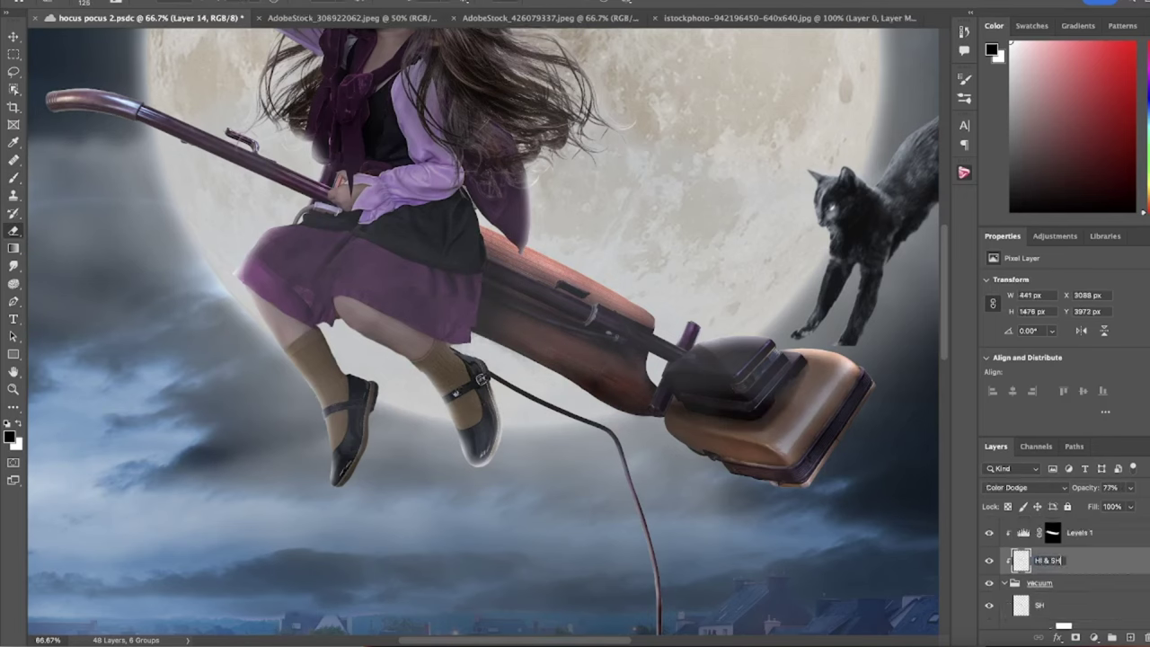
pyautogui.press('Return')
pyautogui.press('b')
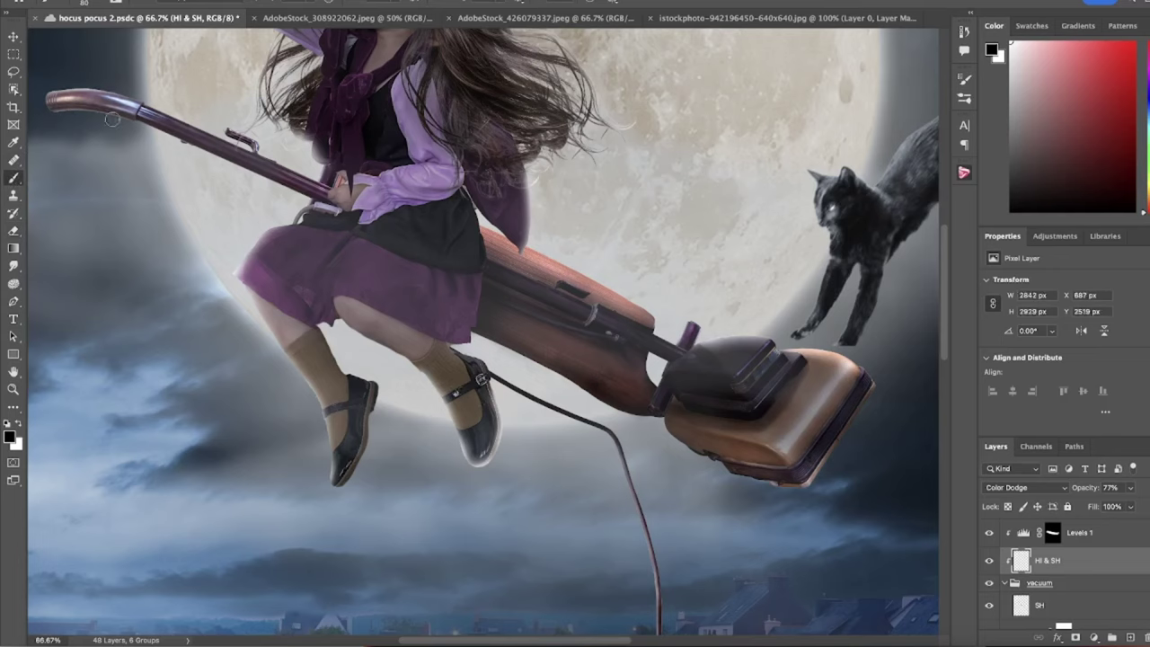
# Step: Check the vacuum on Layer 9, add a new 'SH' shading layer, and browse brush presets
pyautogui.scroll(-5, 1042, 575)
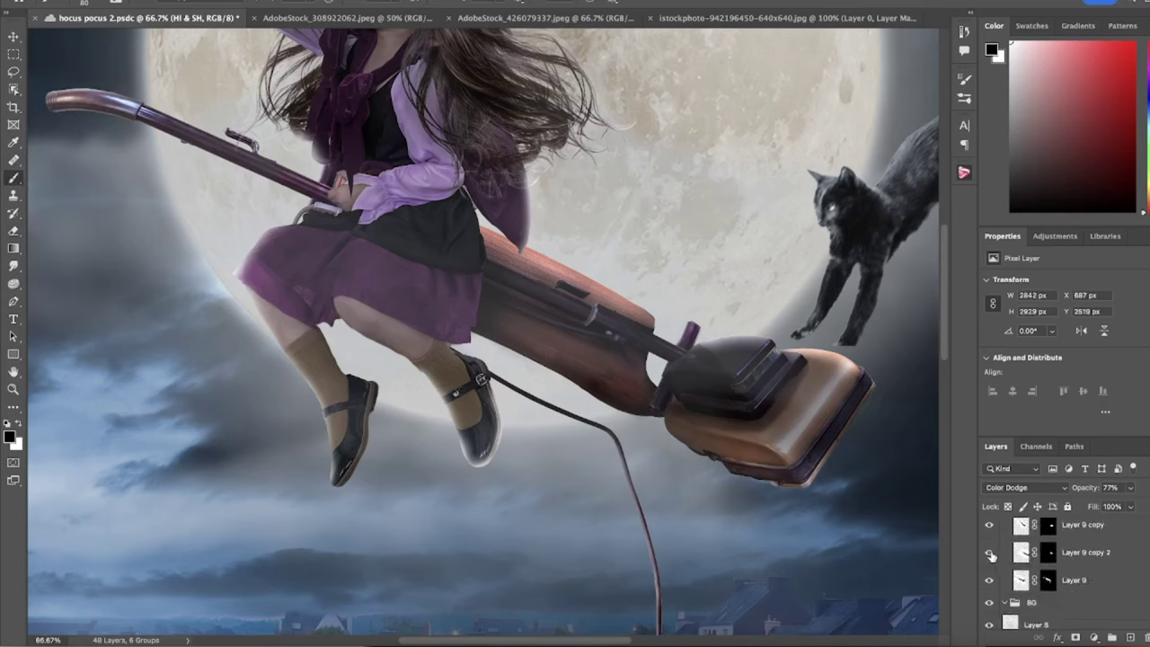
pyautogui.click(989, 580)
pyautogui.click(989, 579)
pyautogui.hotkey('ctrl', 'shift', 'alt', 'n')
pyautogui.write('SH')
pyautogui.press('Return')
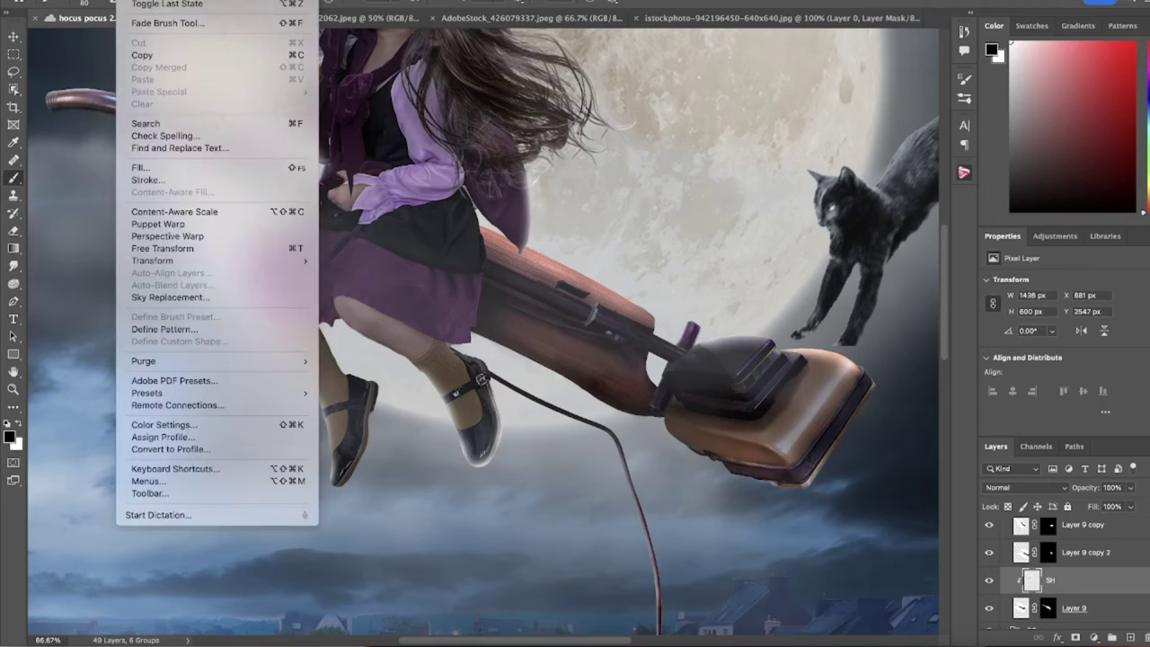
pyautogui.click(284, 151)
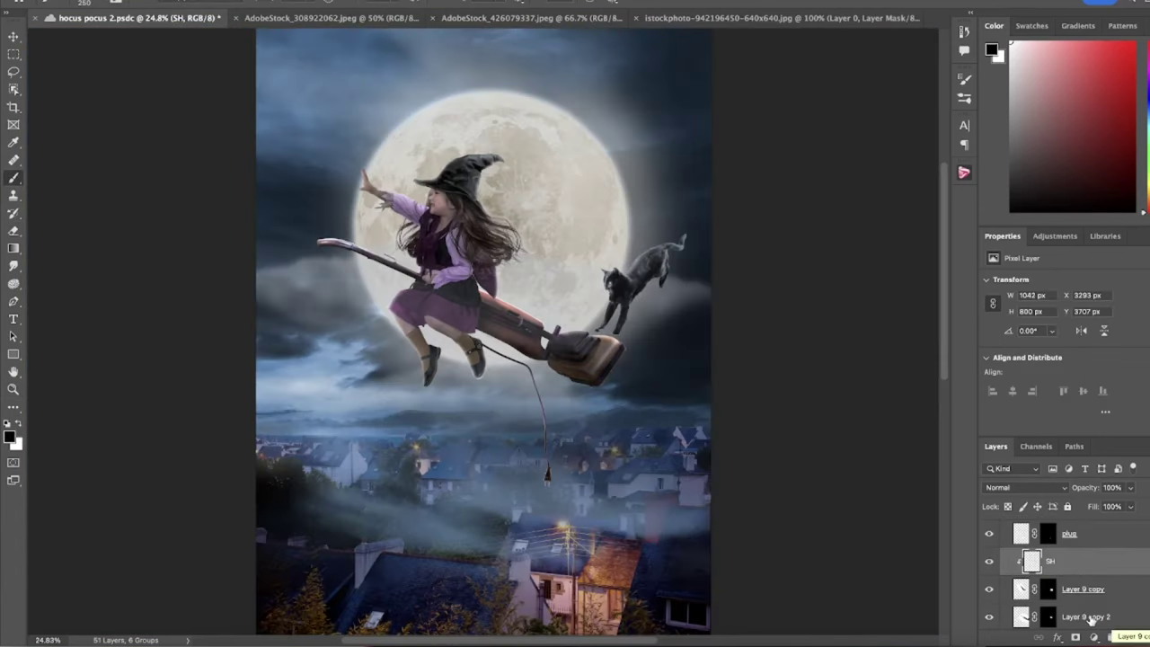
pyautogui.click(964, 97)
# Step: Choose the Clouds 6 brush and paint a light cloud dab near the bottom
pyautogui.click(778, 256)
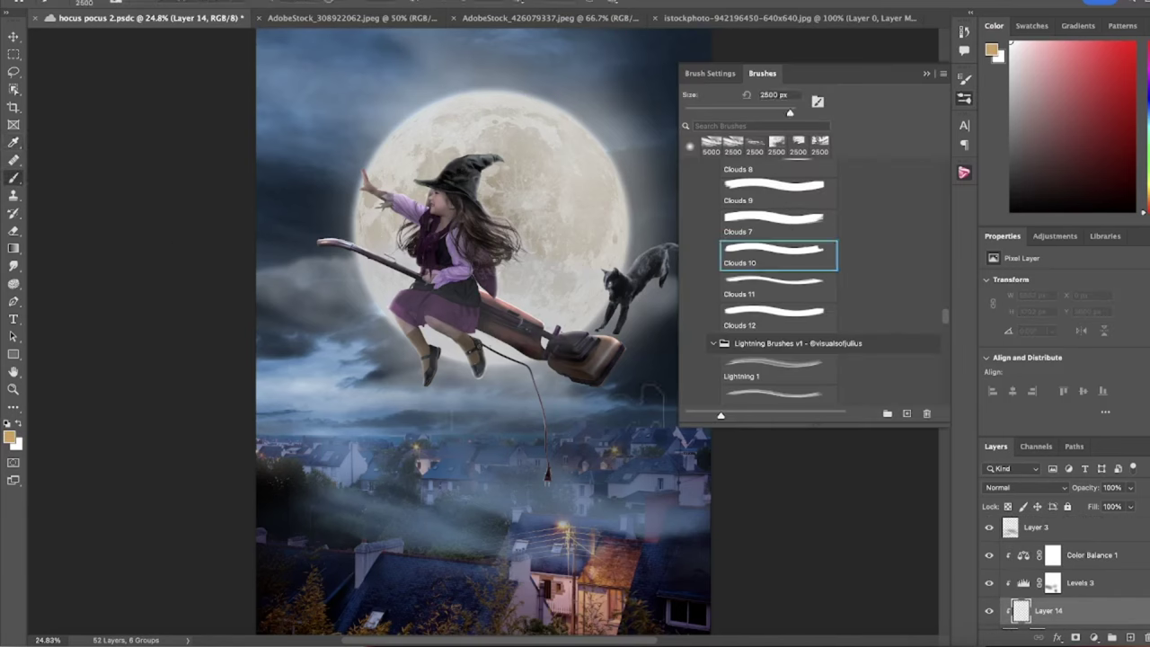
pyautogui.click(778, 287)
pyautogui.scroll(-5, 778, 270)
pyautogui.click(778, 191)
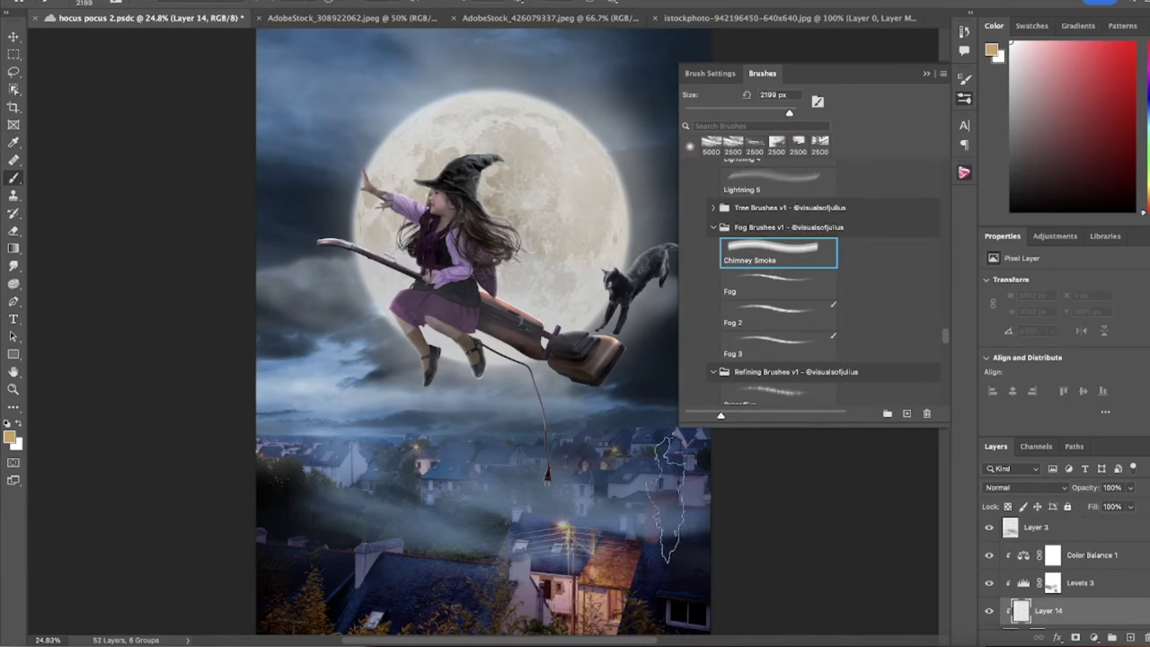
pyautogui.scroll(-10, 778, 270)
pyautogui.click(773, 351)
pyautogui.click(772, 289)
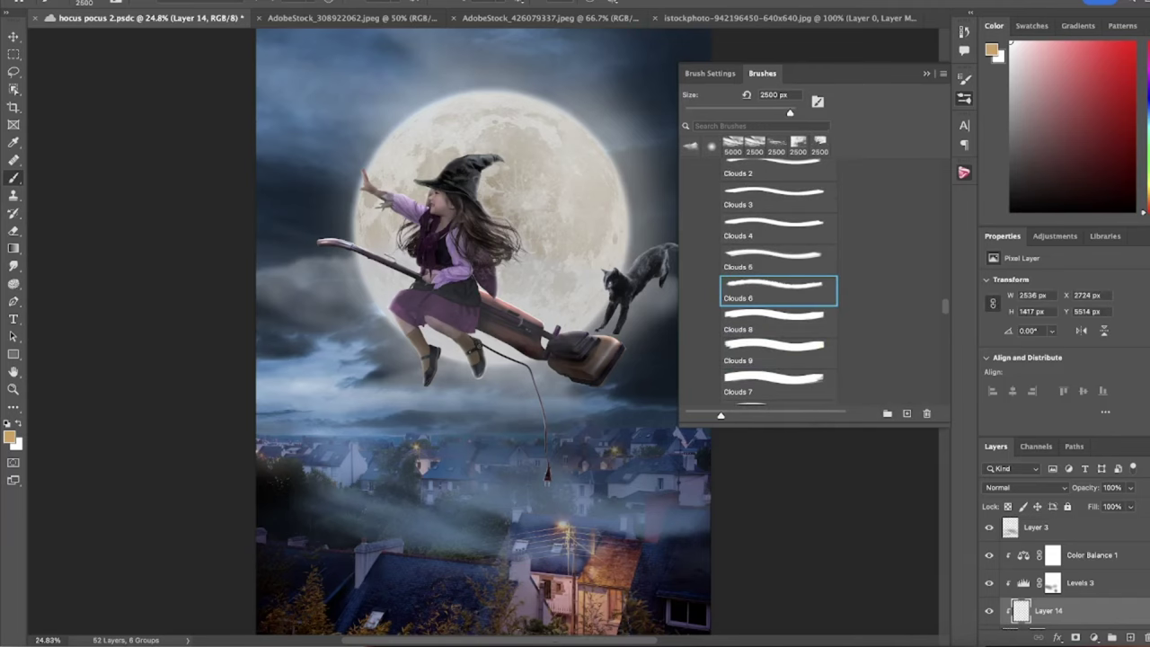
pyautogui.click(530, 584)
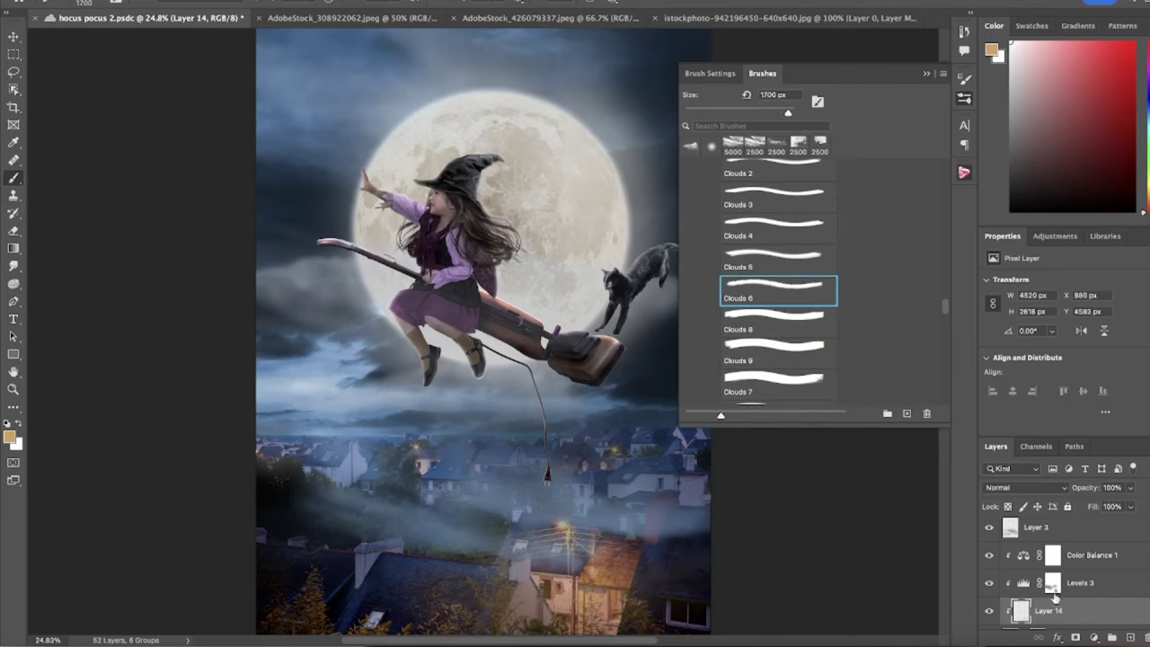
# Step: Name the layer 'light fog' and brighten a normal-blend glow around the girl's arm and hat
pyautogui.write('light fog')
pyautogui.press('Return')
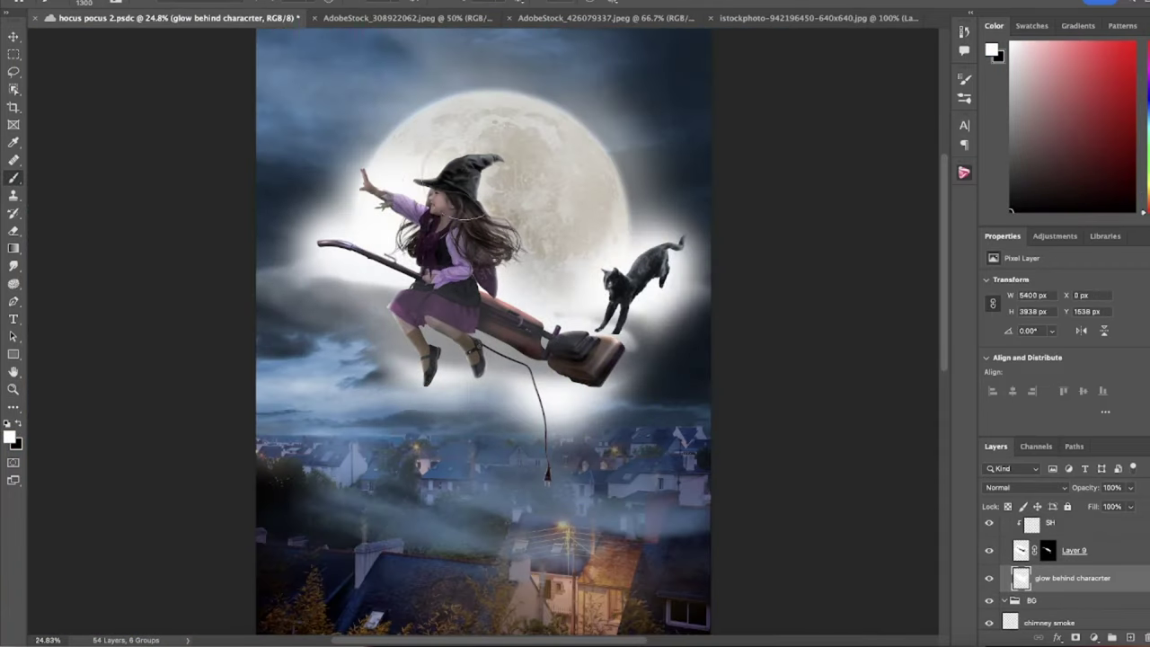
pyautogui.click(1024, 487)
pyautogui.click(14, 231)
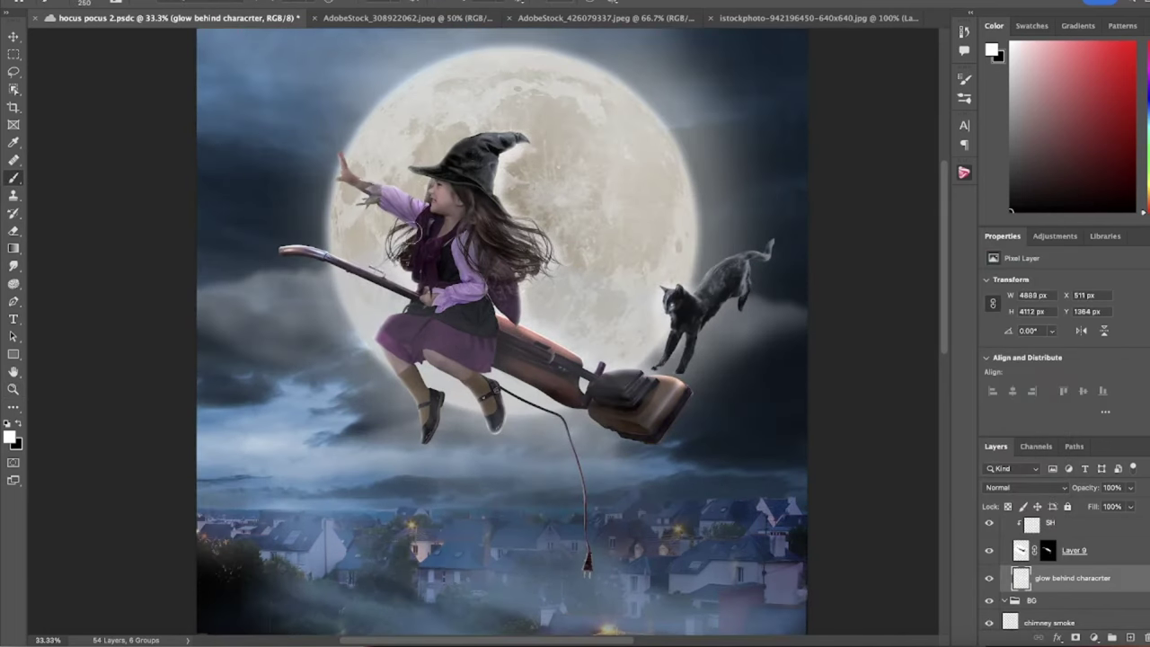
pyautogui.moveTo(377, 198); pyautogui.dragTo(458, 126)
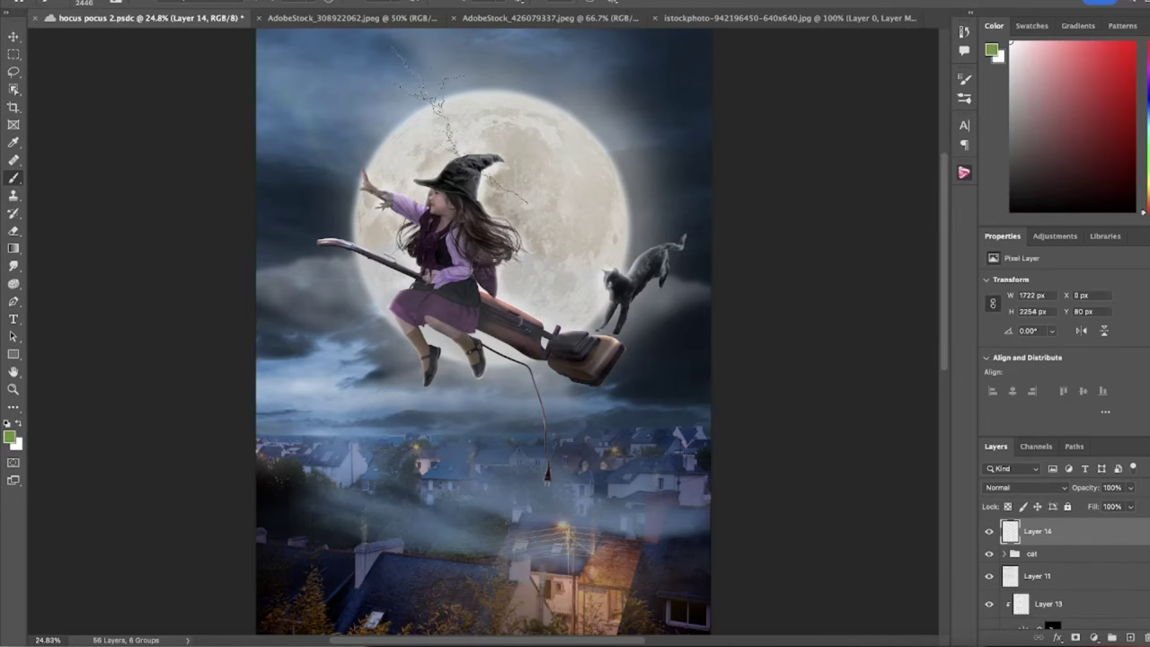
# Step: Paint light green Lightning 5 bolts from the witch's hand up into the sky
pyautogui.click(309, 114)
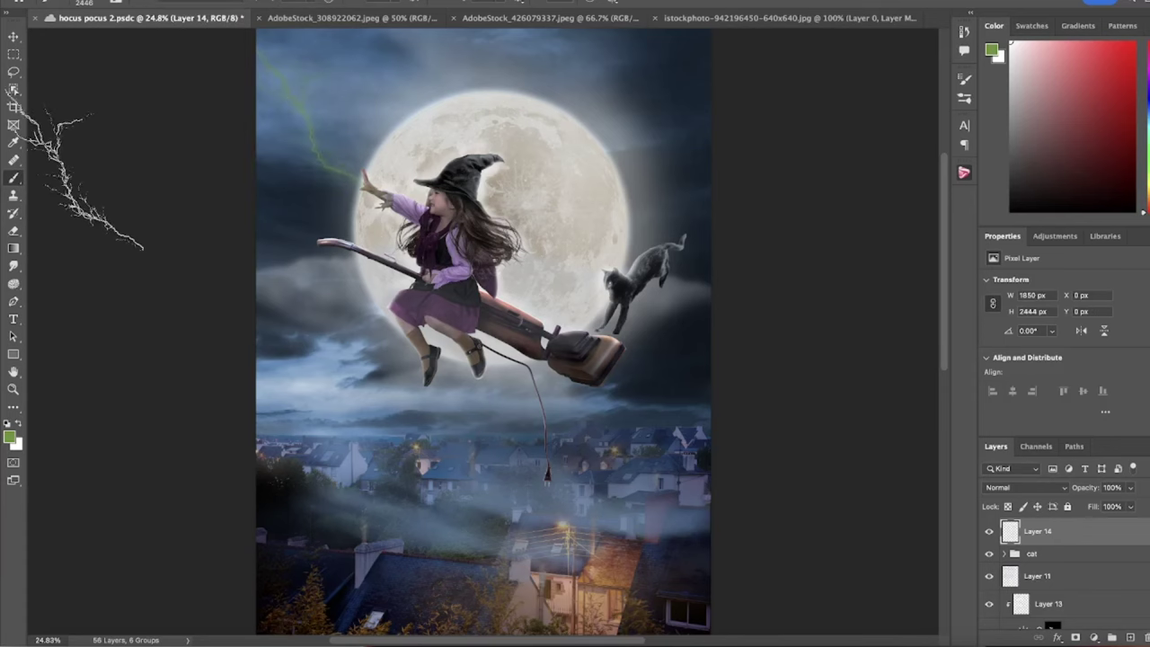
pyautogui.click(966, 101)
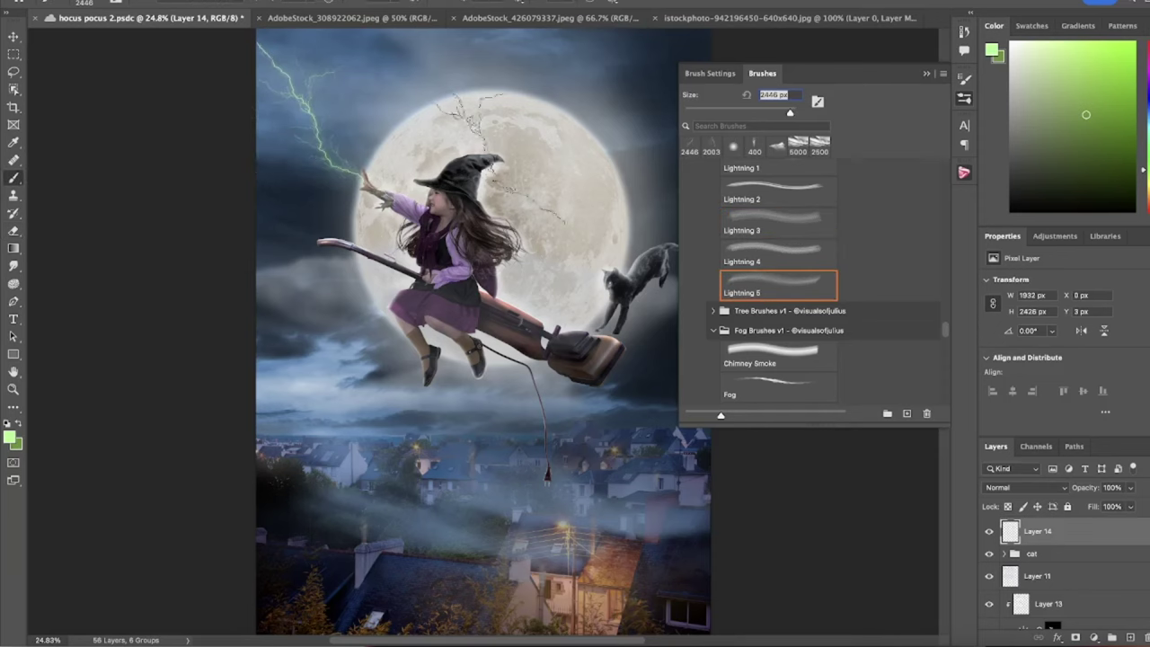
pyautogui.click(796, 287)
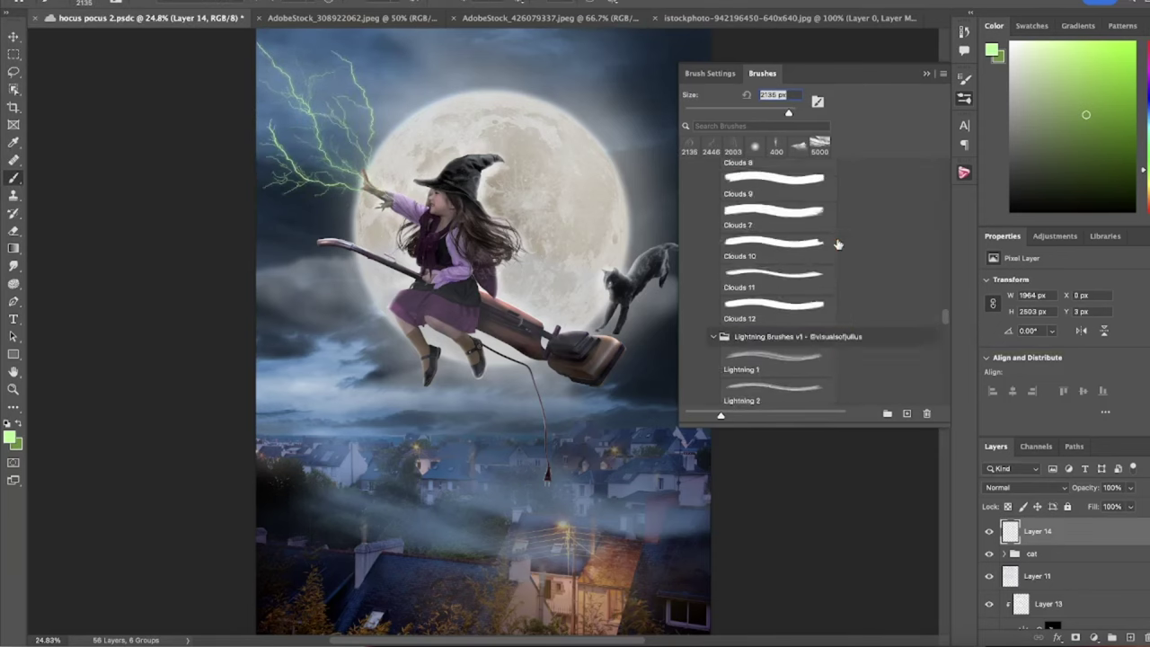
pyautogui.scroll(-5, 836, 247)
pyautogui.scroll(-3, 836, 247)
pyautogui.scroll(-3, 836, 247)
pyautogui.scroll(-3, 836, 247)
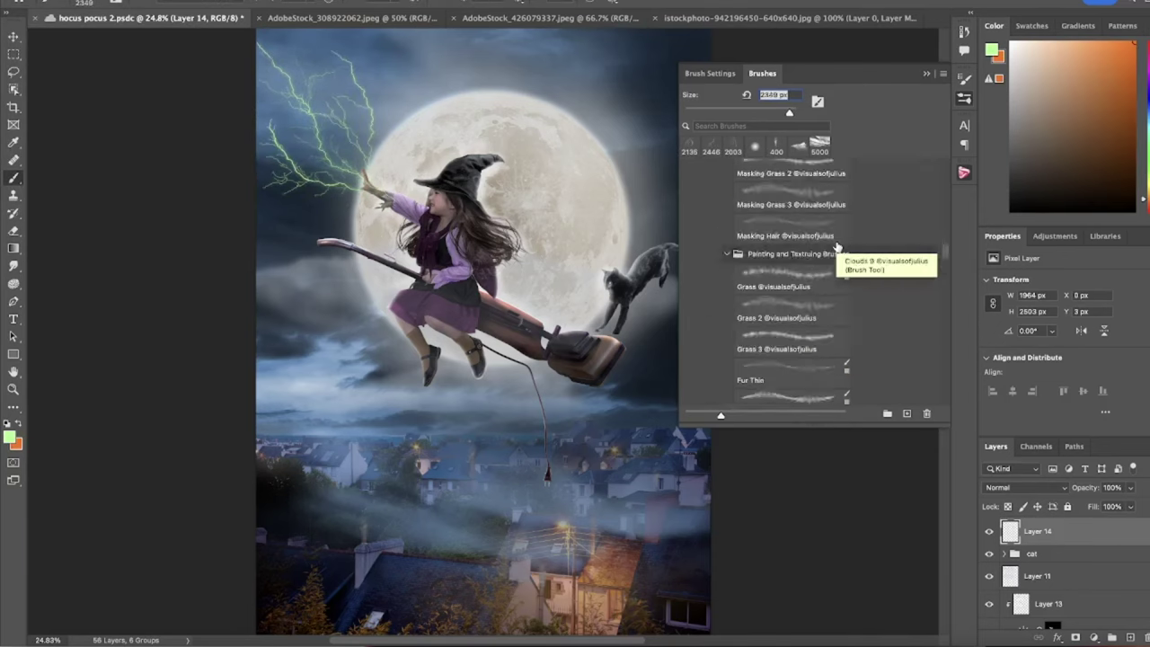
pyautogui.scroll(-2, 835, 247)
pyautogui.scroll(-3, 836, 247)
pyautogui.scroll(-3, 835, 247)
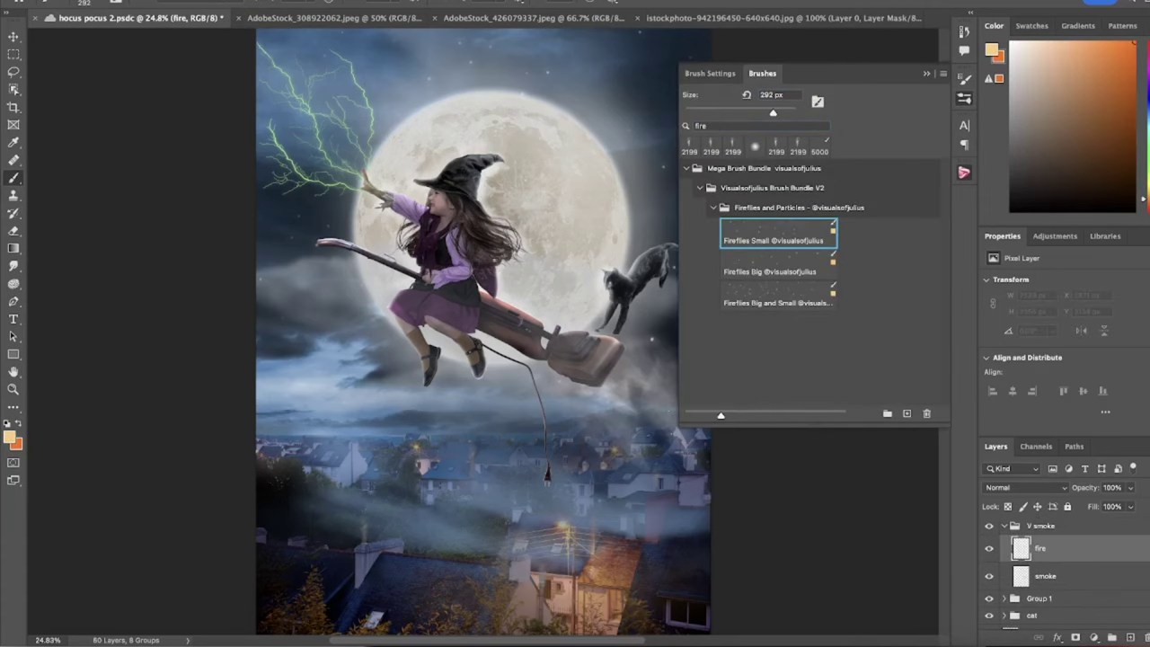
# Step: Scatter Fireflies Big near the broom and set the rotated fire layer to Screen
pyautogui.click(769, 266)
pyautogui.click(643, 359)
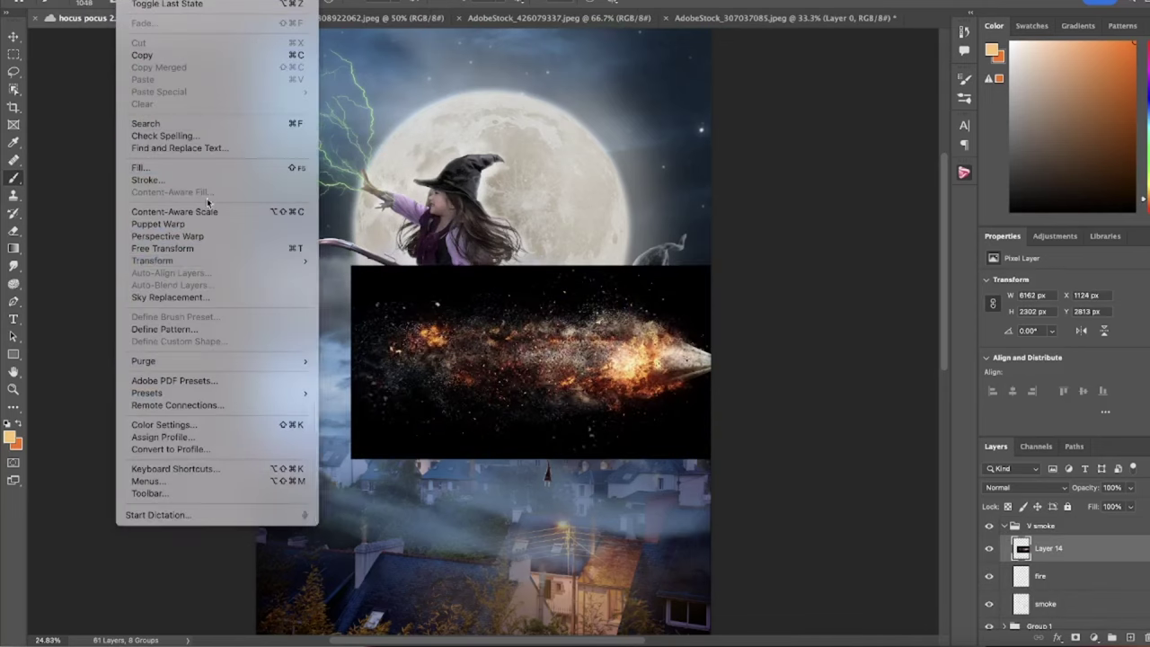
pyautogui.click(162, 248)
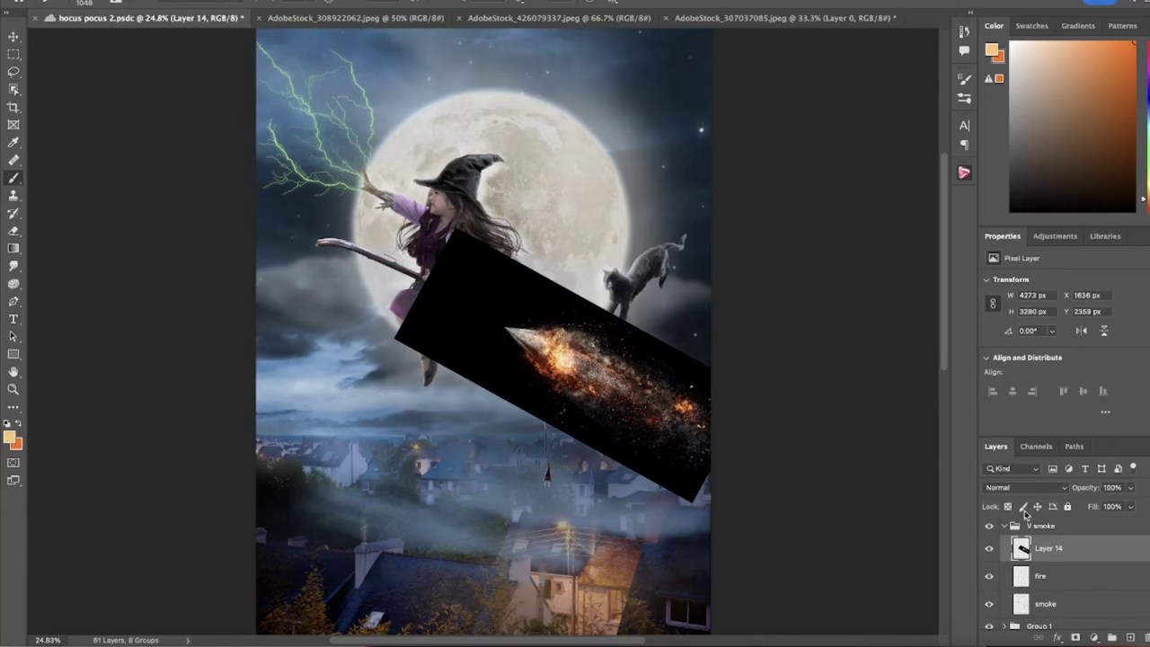
pyautogui.click(1025, 487)
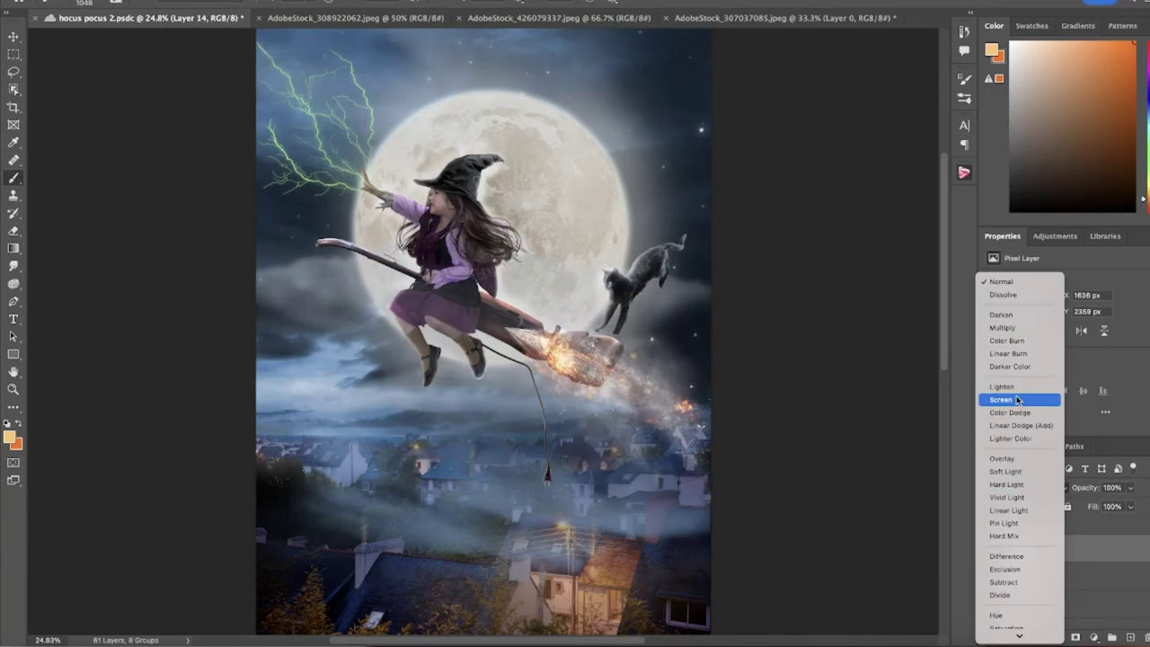
pyautogui.click(1018, 399)
# Step: Duplicate the fire as Lighter Color and mask away Layer 14's glow along the vacuum body
pyautogui.hotkey('ctrl', 'j')
pyautogui.click(1024, 487)
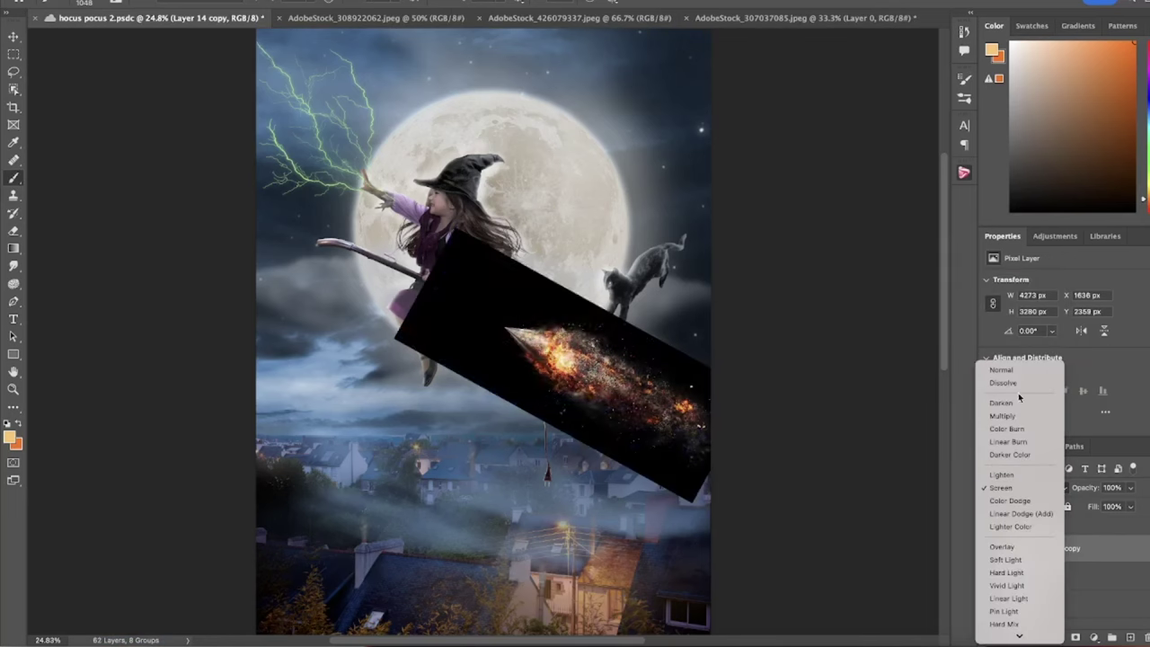
pyautogui.click(1009, 416)
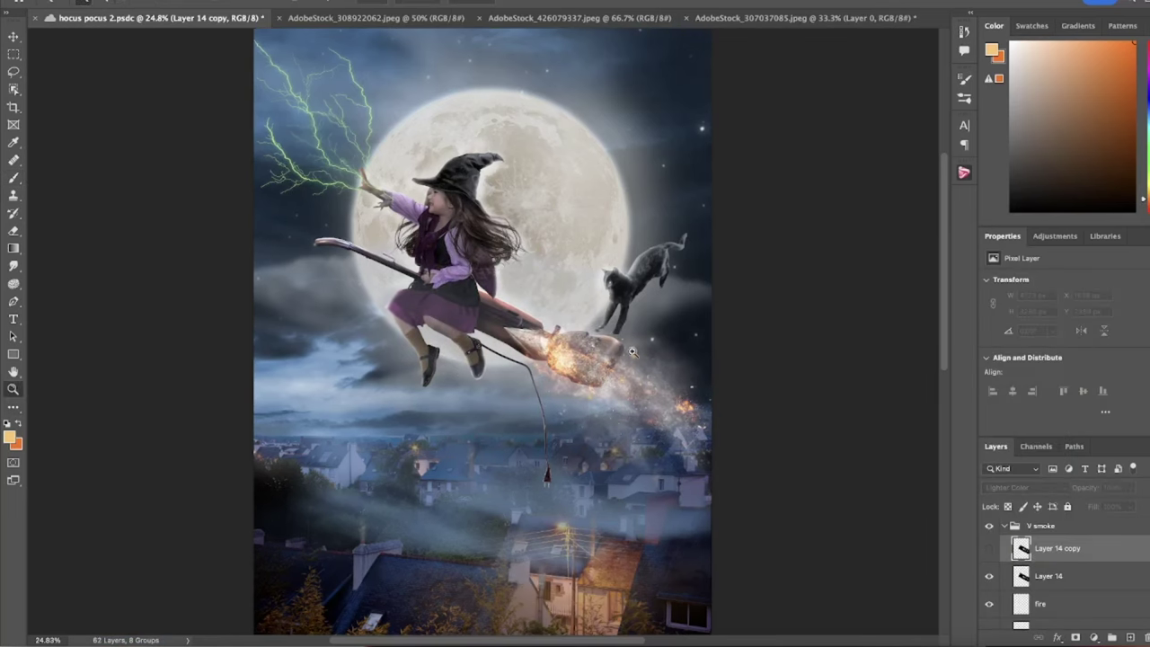
pyautogui.click(632, 351)
pyautogui.click(1022, 575)
pyautogui.click(1075, 637)
pyautogui.press('d')
pyautogui.press('b')
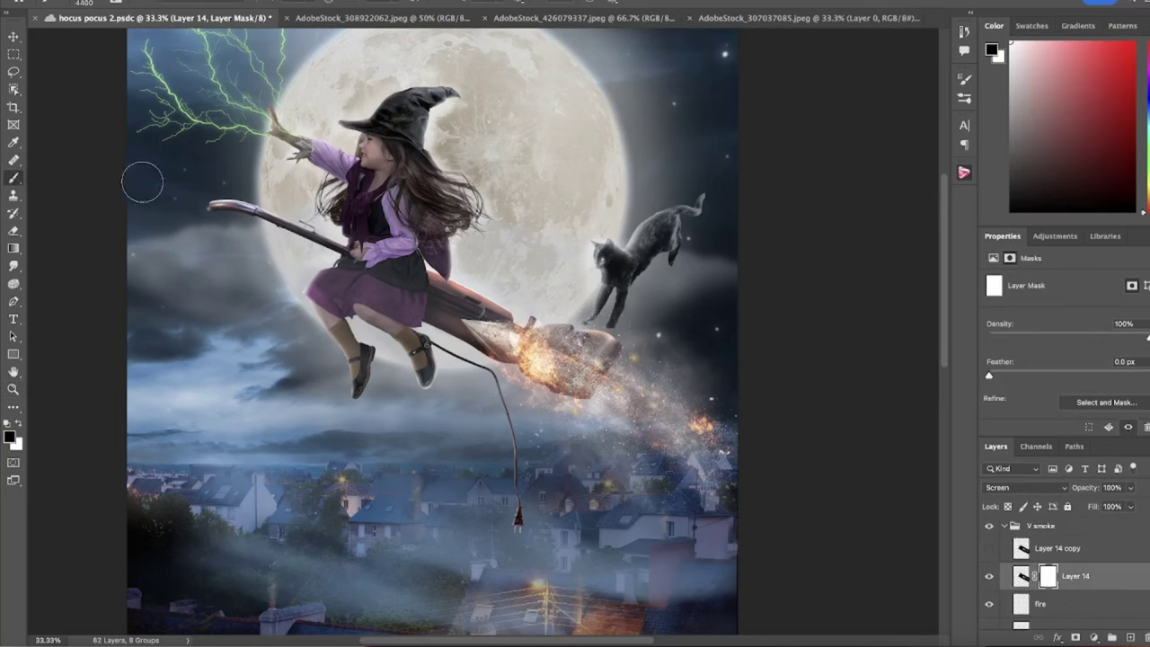
pyautogui.moveTo(480, 319); pyautogui.dragTo(575, 359)
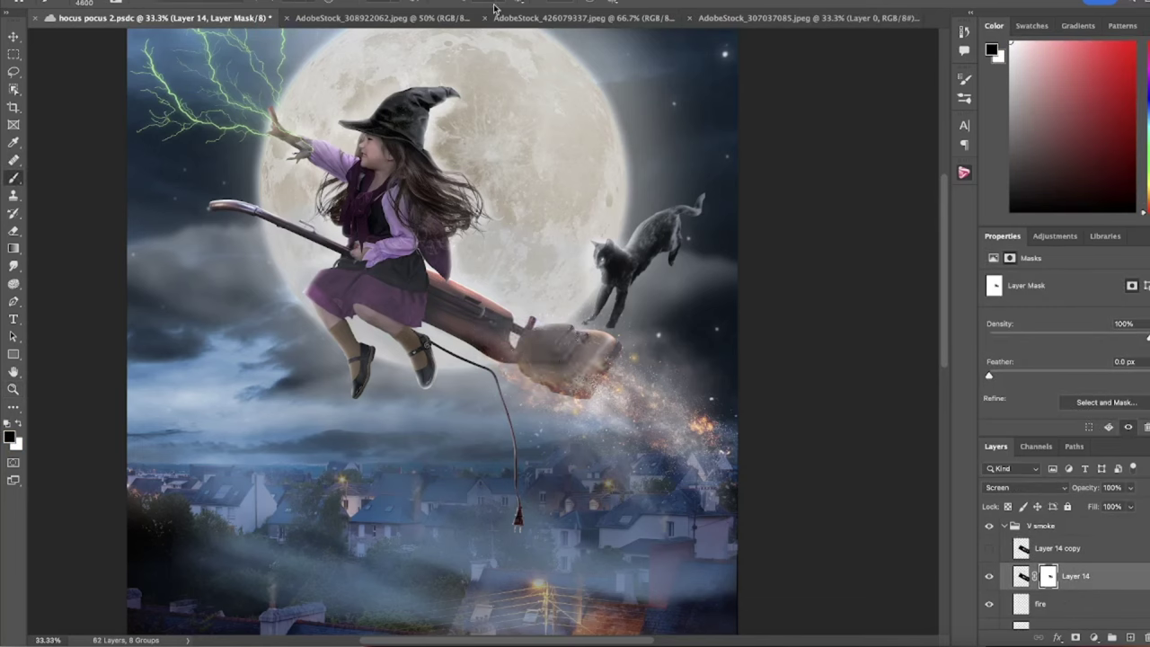
# Step: Set the fire copy to Screen and scale and rotate it onto the vacuum's end
pyautogui.click(1069, 558)
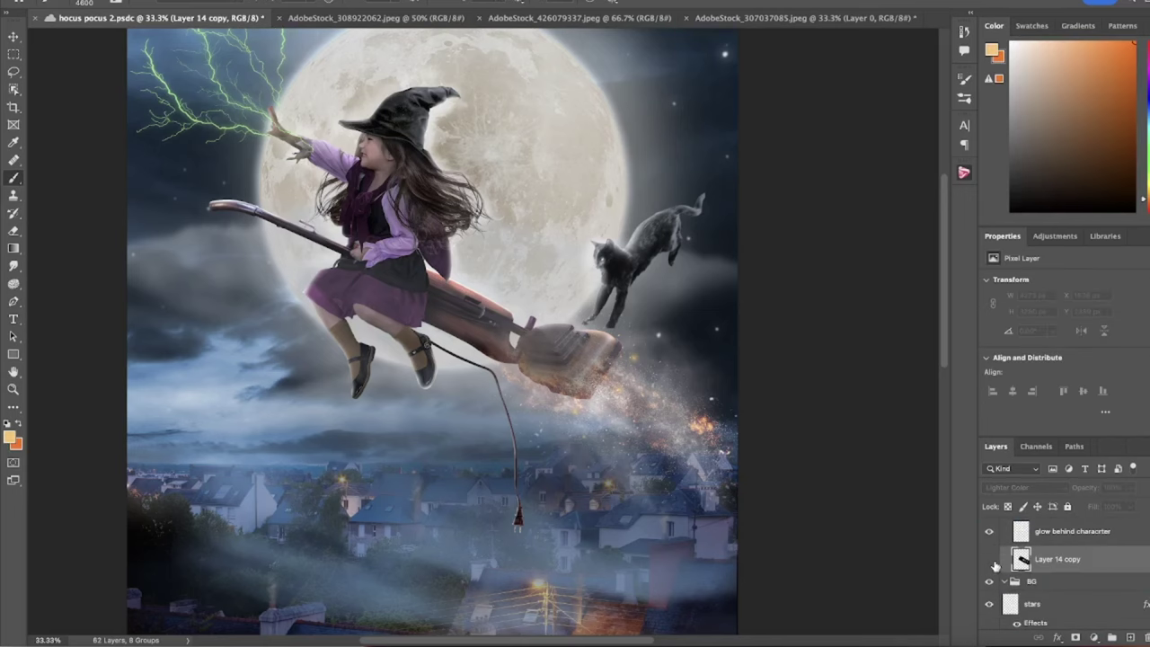
pyautogui.click(1024, 487)
pyautogui.click(1024, 449)
pyautogui.click(1024, 487)
pyautogui.click(1024, 487)
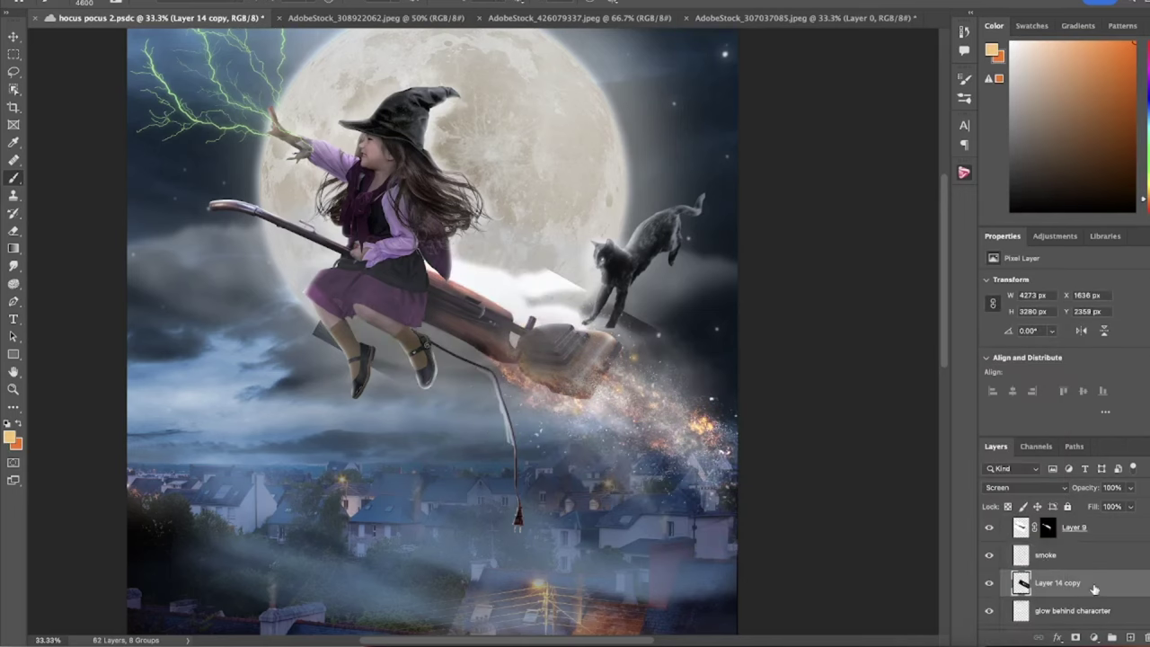
pyautogui.click(1051, 490)
pyautogui.click(1053, 490)
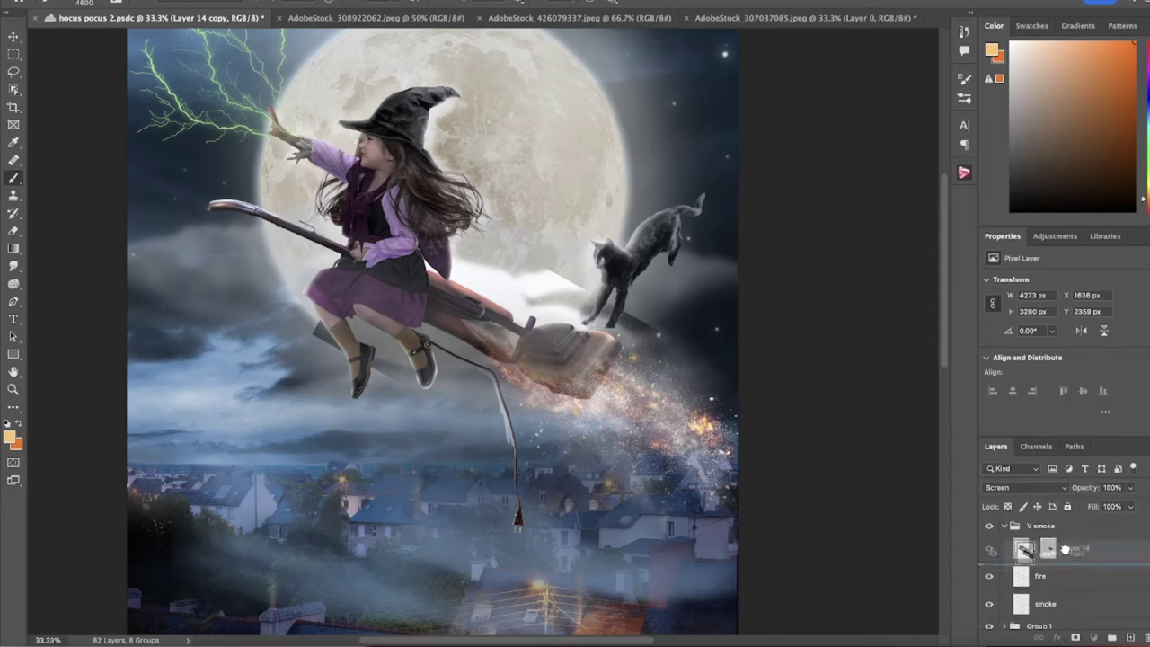
pyautogui.hotkey('ctrl', 't')
pyautogui.moveTo(808, 342); pyautogui.dragTo(661, 413)
pyautogui.press('Return')
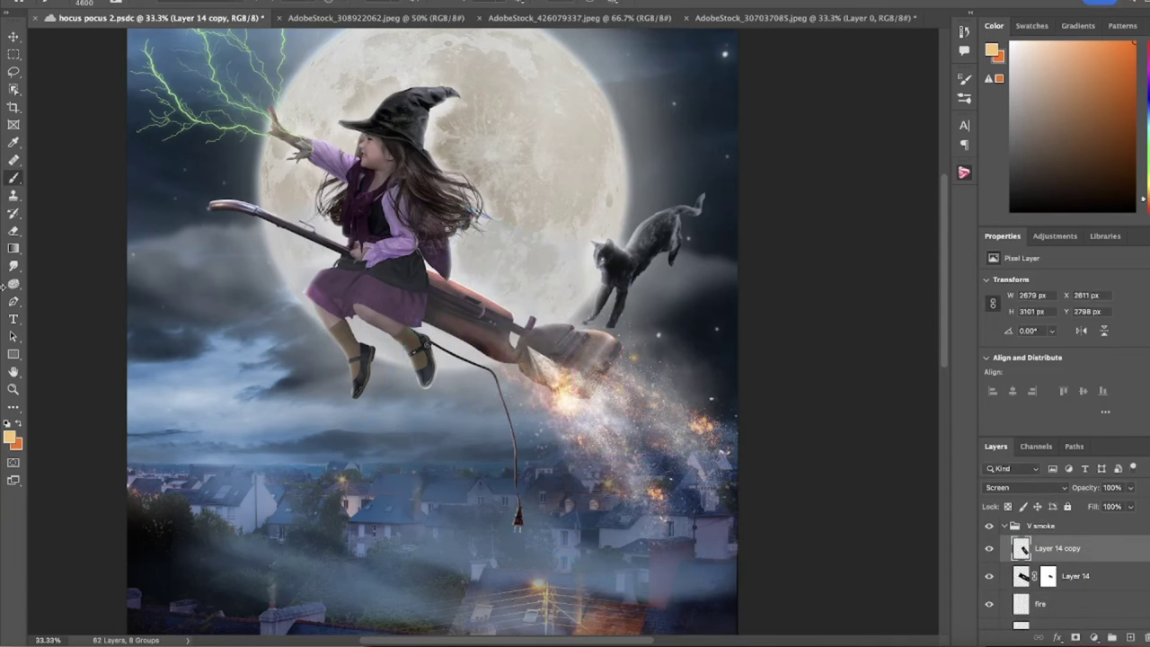
# Step: Move the smoke layer to the group's top and start rotating the smoke group
pyautogui.press('d')
pyautogui.press('e')
pyautogui.moveTo(1042, 626); pyautogui.dragTo(1043, 538)
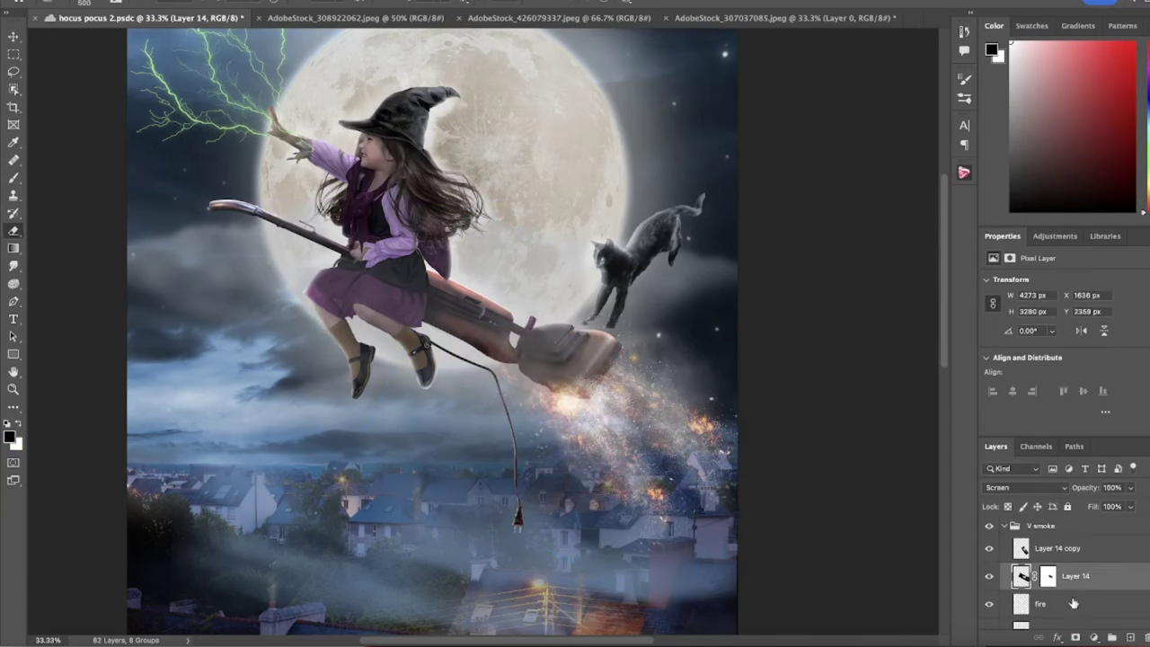
pyautogui.hotkey('ctrl', '0')
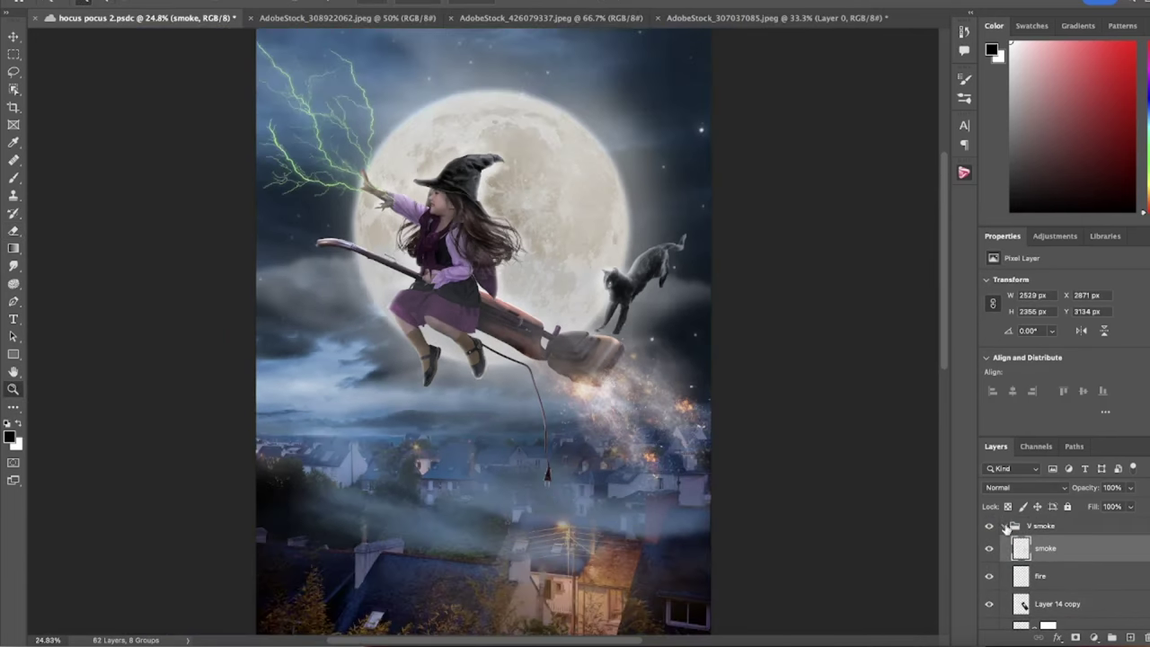
pyautogui.hotkey('ctrl', 't')
pyautogui.moveTo(804, 422)
pyautogui.mouseDown()
pyautogui.moveTo(642, 169)
pyautogui.moveTo(808, 405)
pyautogui.mouseUp()
# Step: Duplicate the V smoke group, flip it horizontally, and rotate it into a mirrored trail
pyautogui.press('Escape')
pyautogui.hotkey('ctrl', 'j')
pyautogui.hotkey('ctrl', 't')
pyautogui.click(125, 2)
pyautogui.click(420, 502)
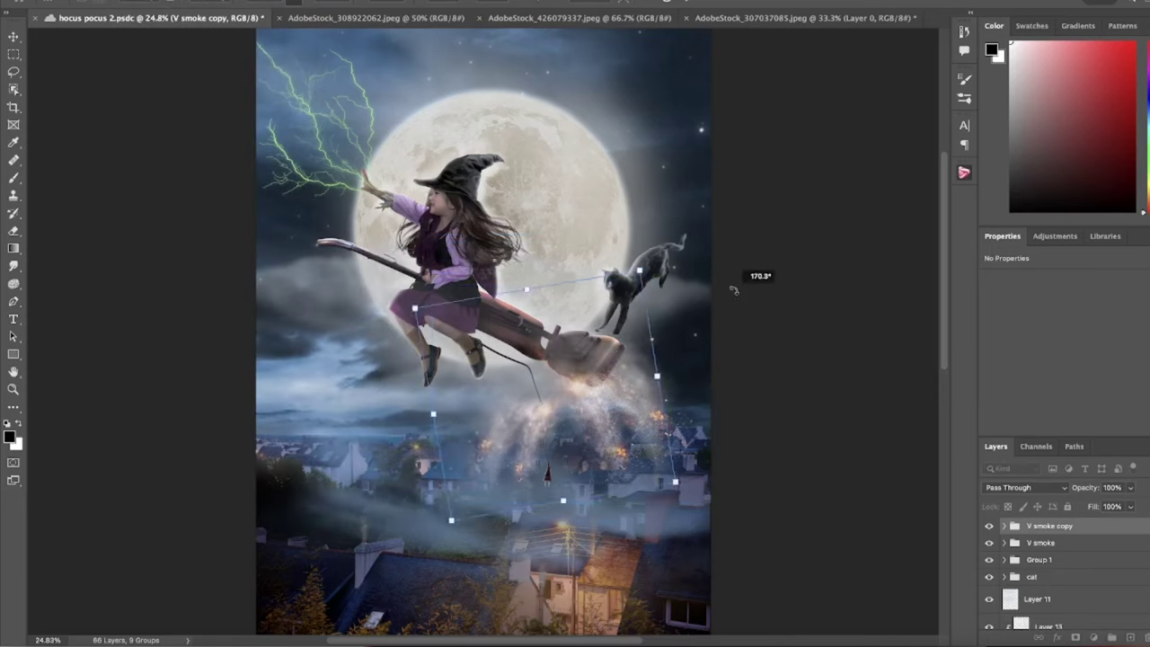
pyautogui.moveTo(757, 278); pyautogui.dragTo(640, 381)
pyautogui.press('Return')
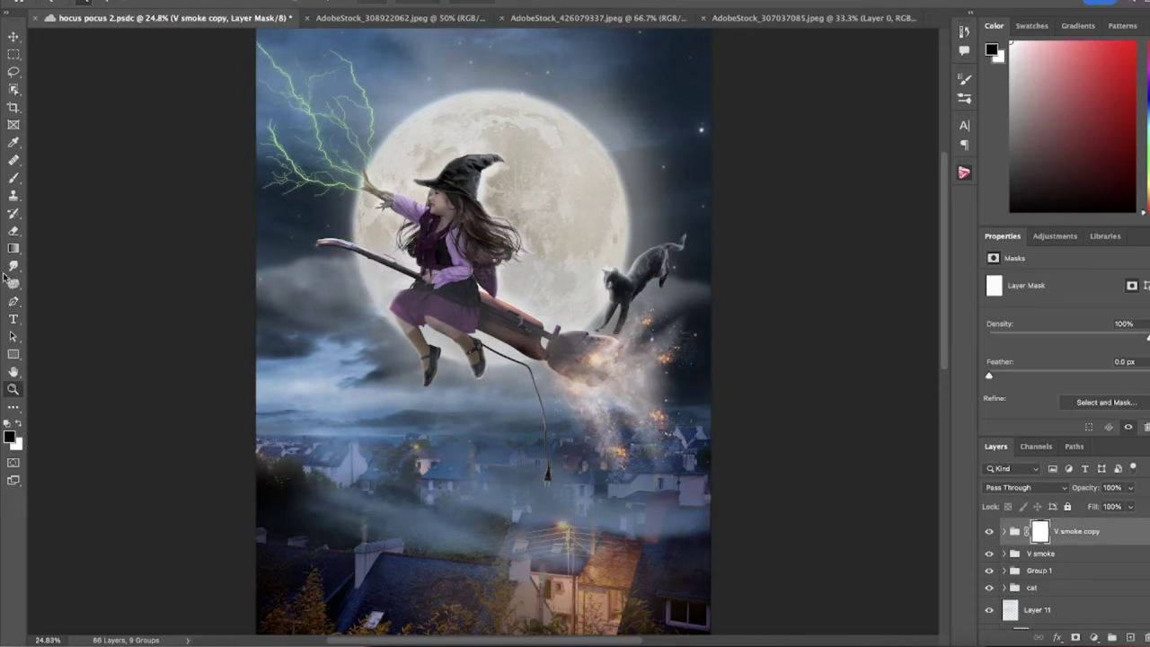
pyautogui.press('b')
# Step: Colorize Hue/Saturation 8 to a warm red on the vacuum and invert its mask
pyautogui.scroll(-5, 1053, 593)
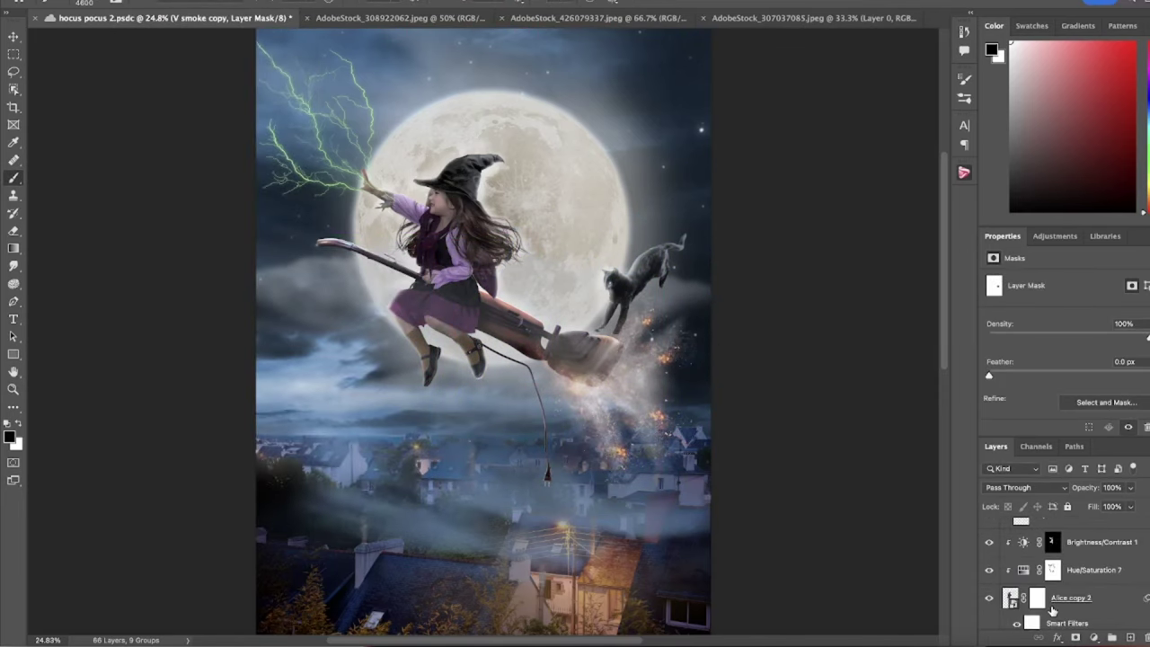
pyautogui.scroll(-5, 1053, 592)
pyautogui.click(1092, 565)
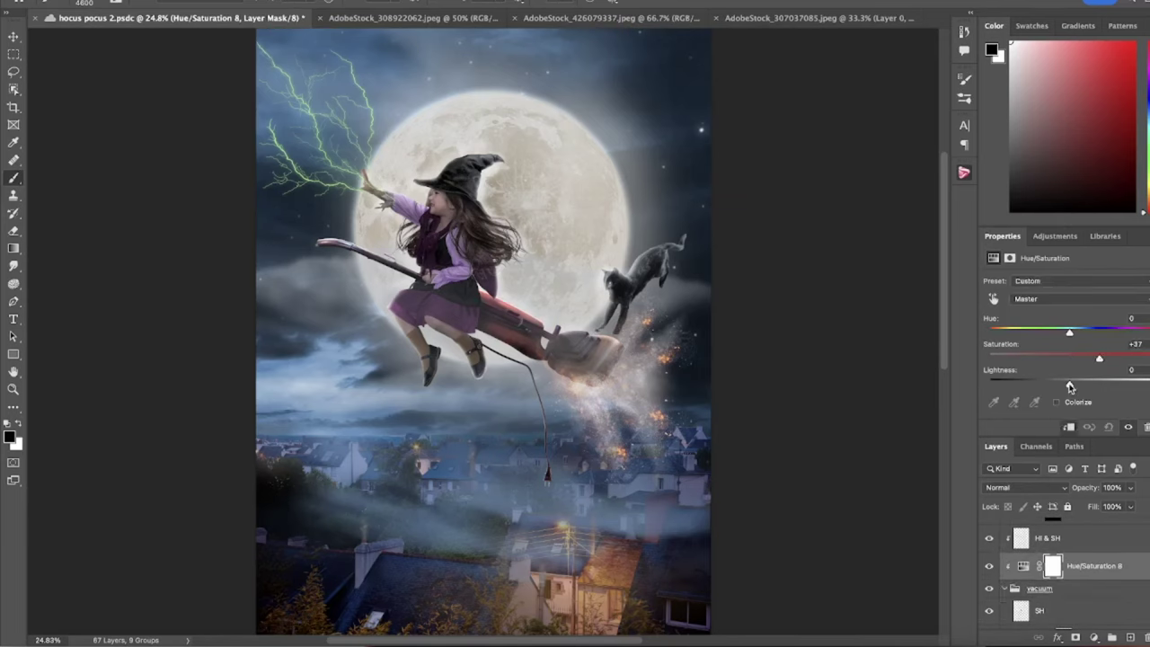
pyautogui.click(1057, 401)
pyautogui.moveTo(1099, 357); pyautogui.dragTo(1078, 360)
pyautogui.hotkey('ctrl', 'i')
pyautogui.press('x')
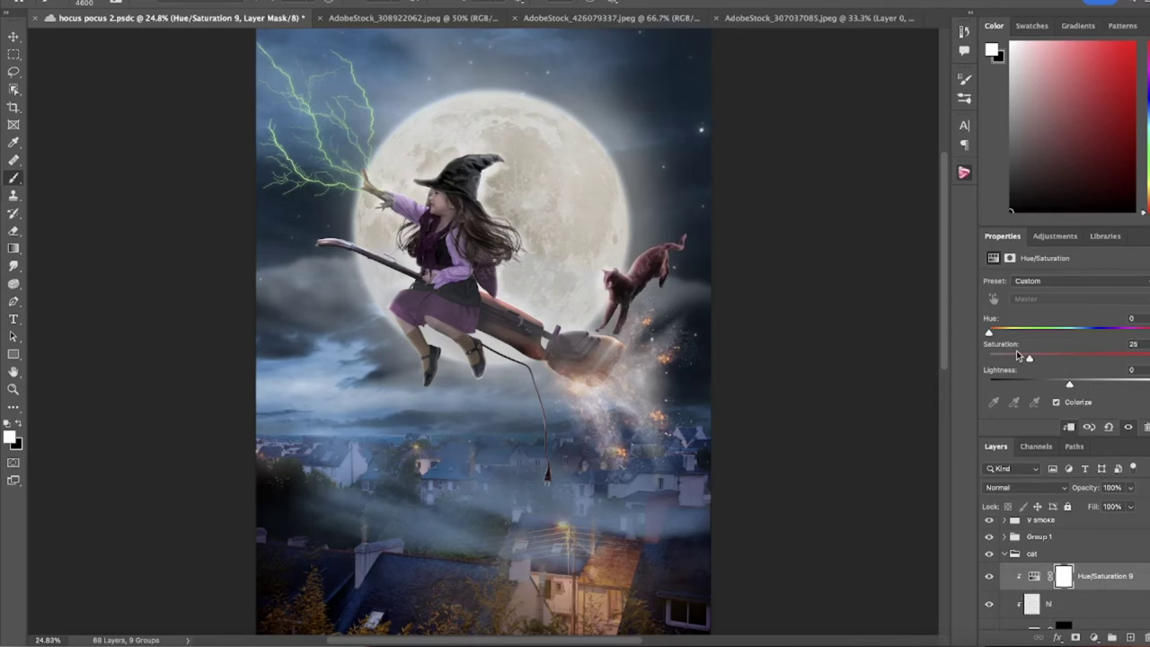
# Step: Tint the cat orange with an inverted mask and add a mask to V smoke
pyautogui.moveTo(1011, 332); pyautogui.dragTo(1000, 334)
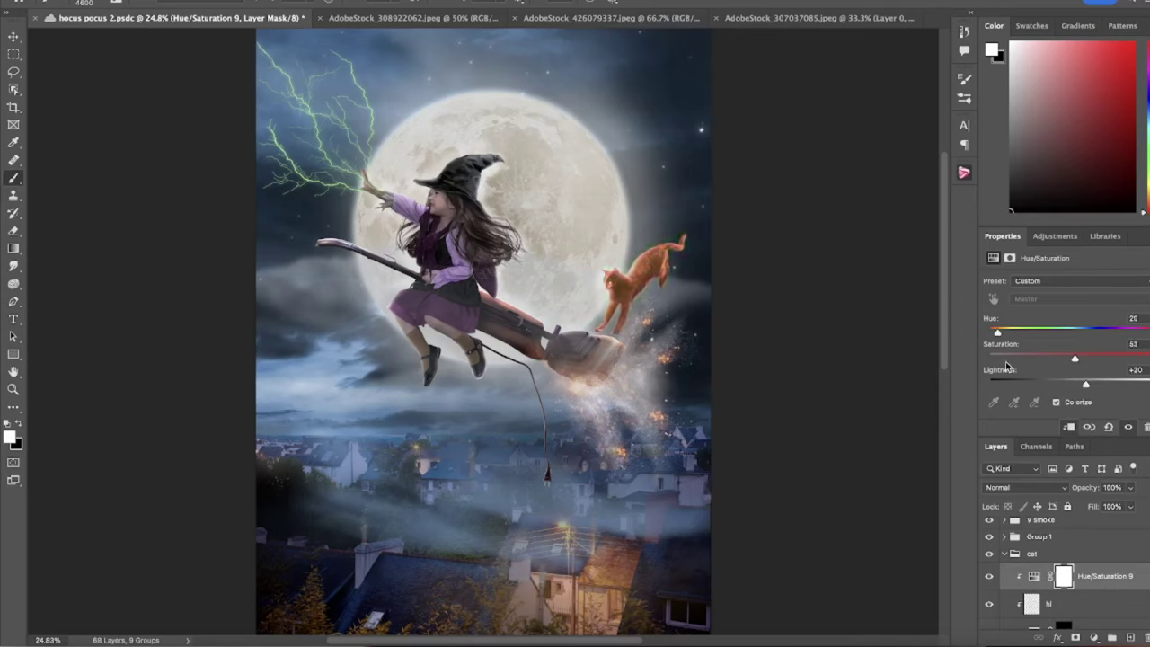
pyautogui.hotkey('ctrl', 'i')
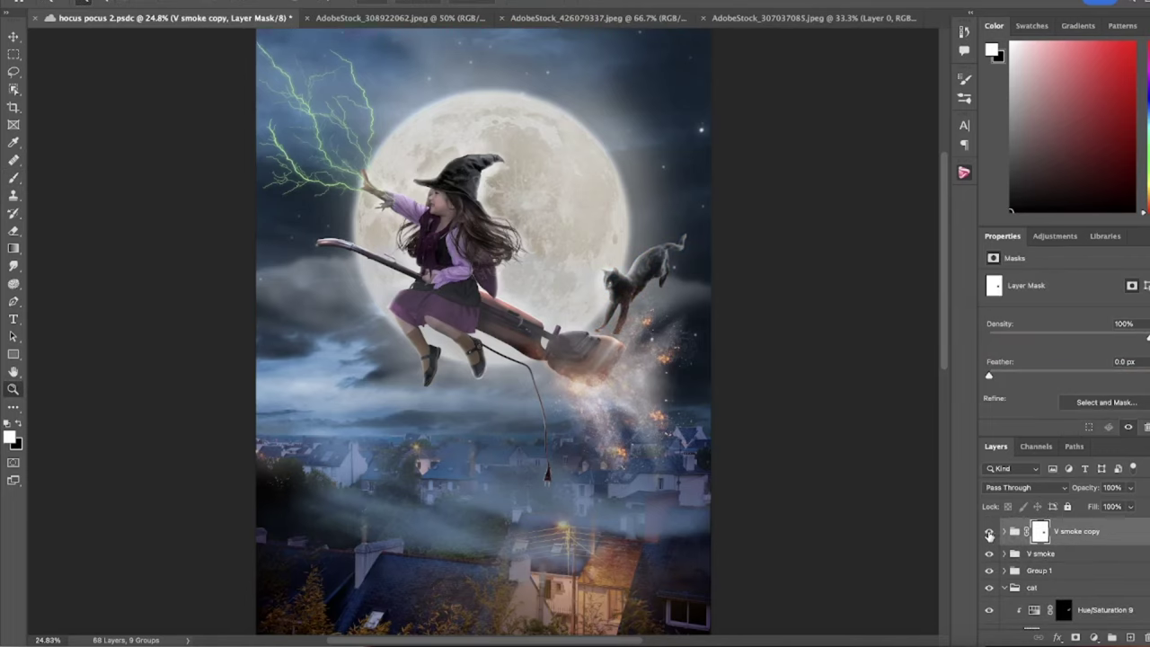
pyautogui.moveTo(1025, 548); pyautogui.dragTo(1039, 557)
pyautogui.press('b')
pyautogui.press('x')
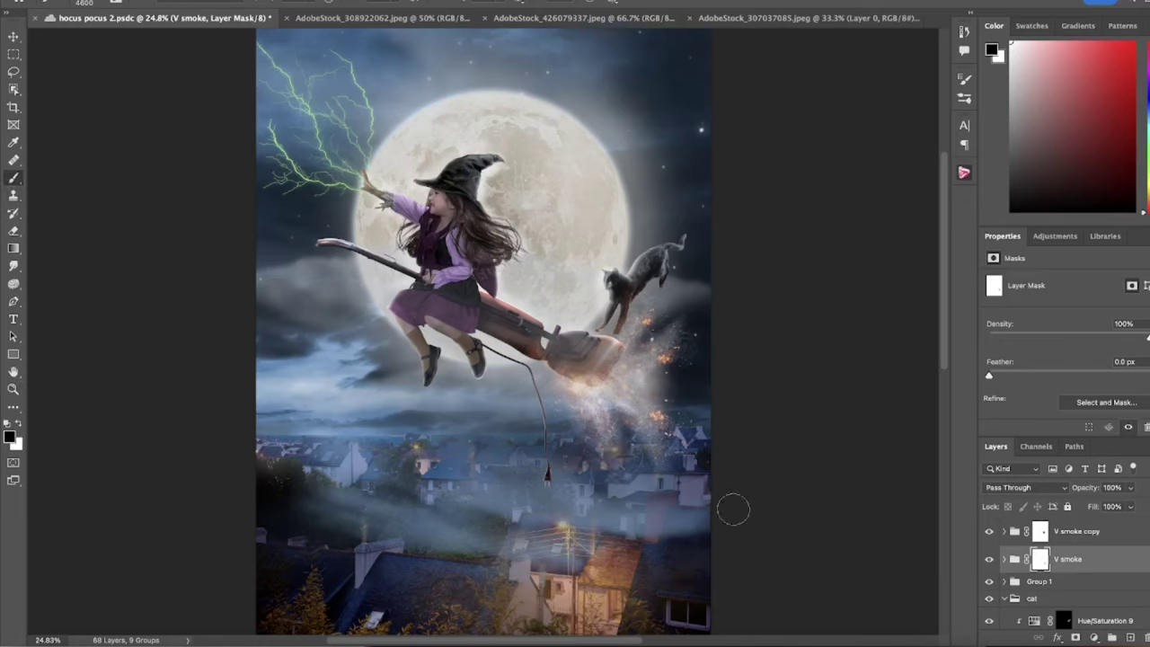
# Step: Rename the lightning group 'lightening' and select the V smoke copy
pyautogui.click(14, 36)
pyautogui.write('lightening')
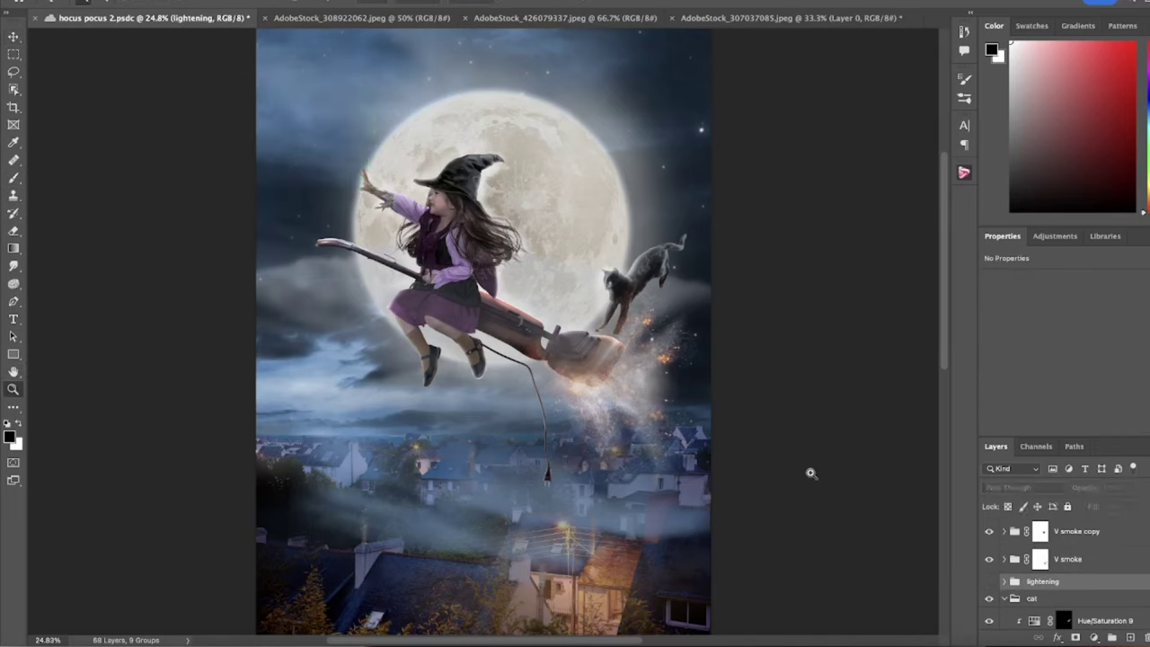
pyautogui.click(990, 582)
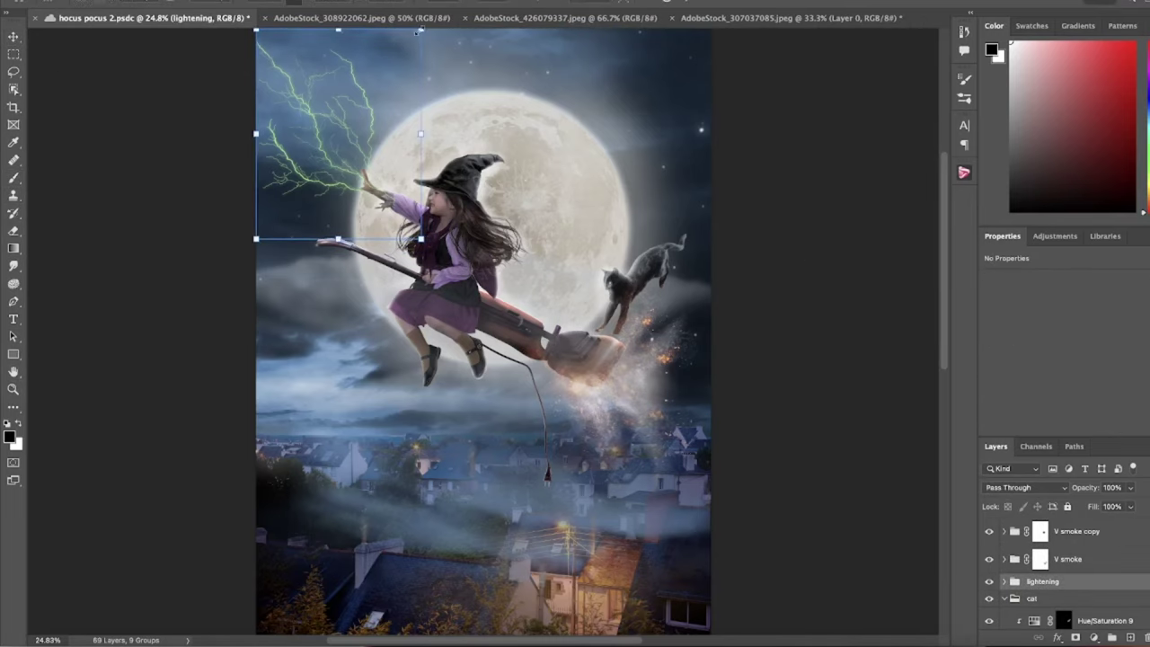
pyautogui.click(1085, 532)
# Step: Cut out the mouse photo's background and scale the mouse onto the vacuum handle tip
pyautogui.hotkey('ctrl', 'shift', 'Tab')
pyautogui.hotkey('ctrl', 'shift', 'Tab')
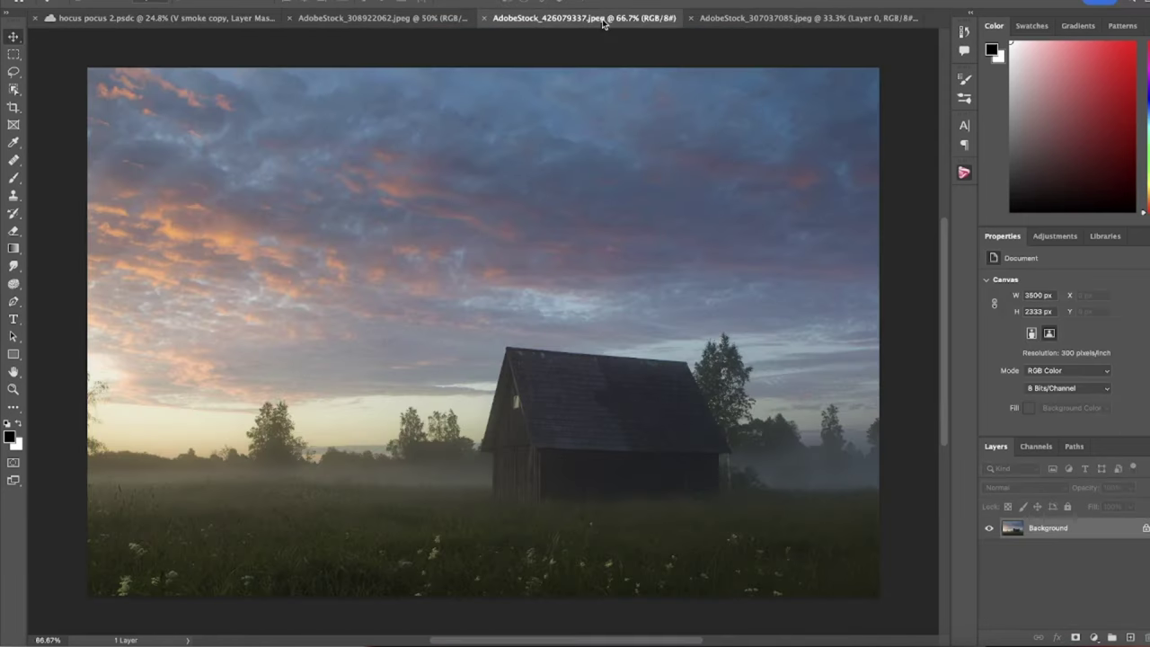
pyautogui.hotkey('ctrl', 'shift', 'Tab')
pyautogui.click(1048, 360)
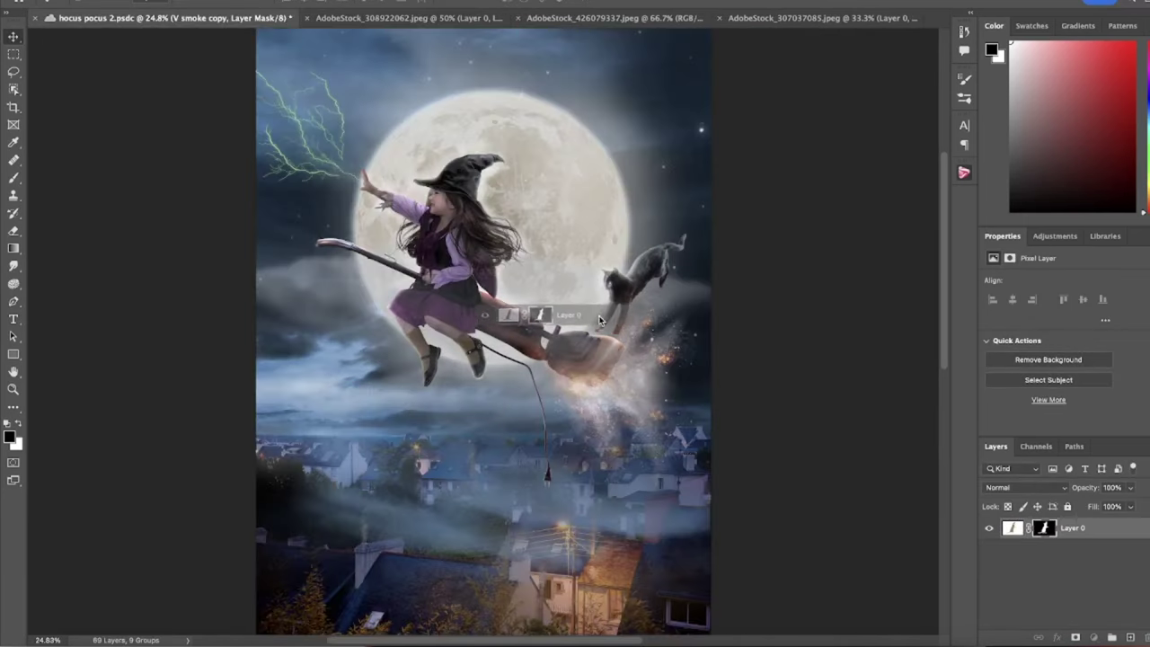
pyautogui.moveTo(1040, 528); pyautogui.dragTo(1005, 468)
pyautogui.hotkey('ctrl', 't')
pyautogui.moveTo(663, 428)
pyautogui.mouseDown()
pyautogui.moveTo(437, 475)
pyautogui.moveTo(338, 229)
pyautogui.mouseUp()
pyautogui.press('Return')
# Step: Put the mouse in a group and name both group and layer 'mouse'
pyautogui.click(1112, 637)
pyautogui.doubleClick(1040, 526)
pyautogui.write('mouse')
pyautogui.press('Tab')
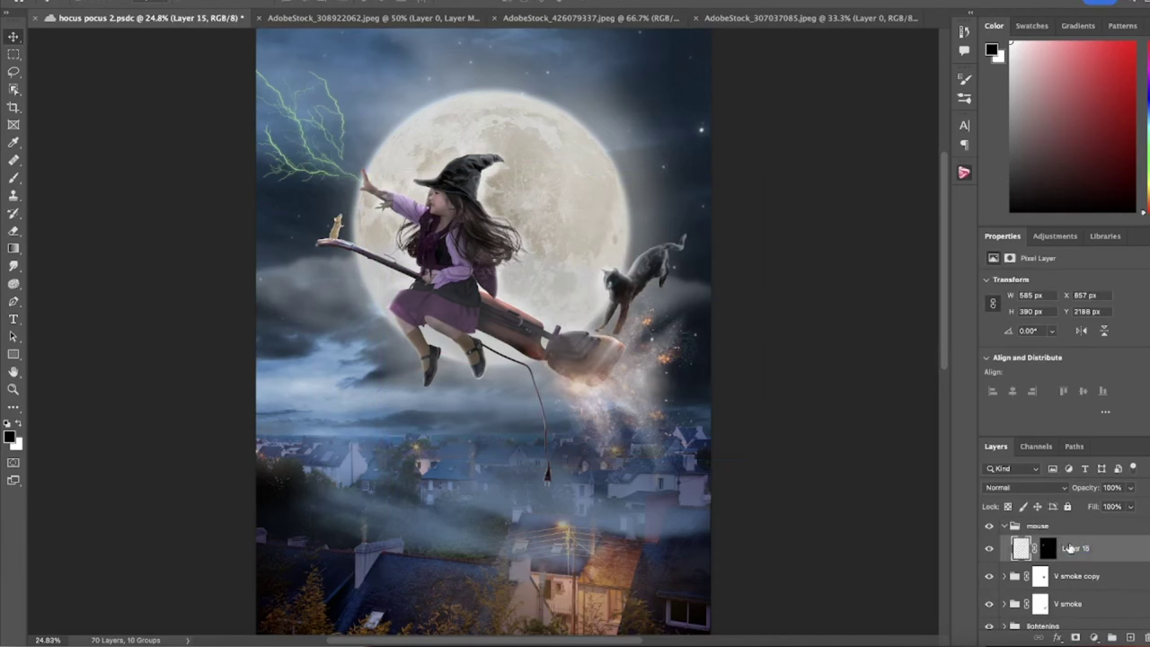
pyautogui.write('mouse')
pyautogui.press('Return')
pyautogui.click(331, 225)
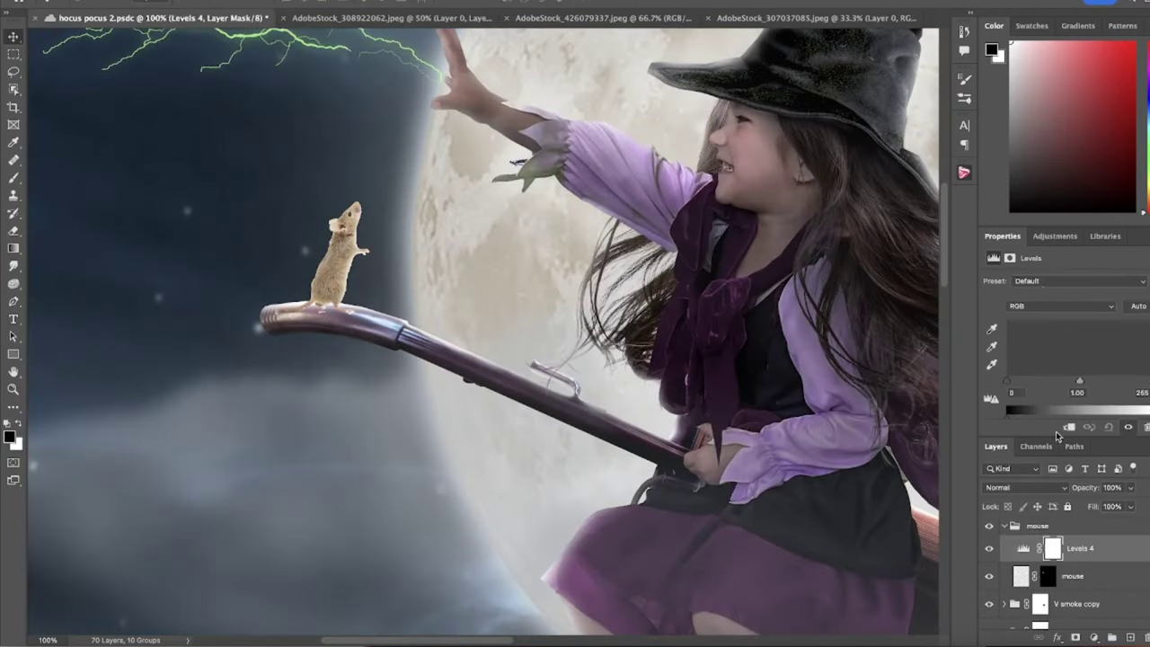
# Step: Darken the mouse with Levels, a colorize tint, and exposure -0.62
pyautogui.moveTo(1145, 375); pyautogui.dragTo(1097, 375)
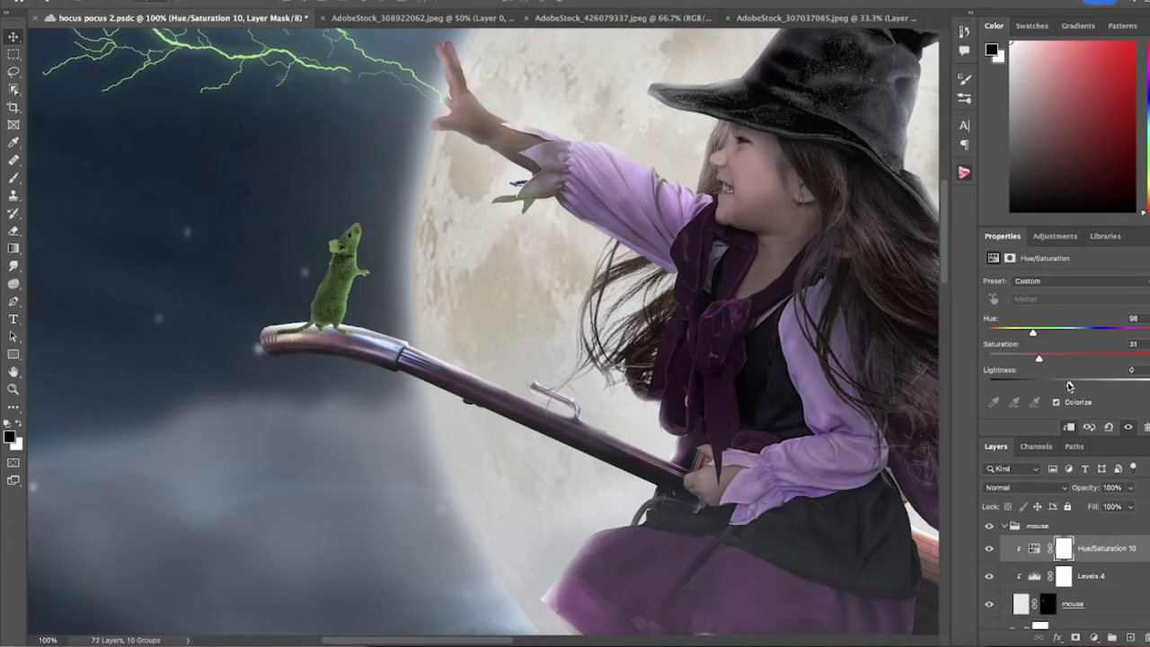
pyautogui.moveTo(1069, 383); pyautogui.dragTo(1077, 386)
pyautogui.hotkey('ctrl', 'i')
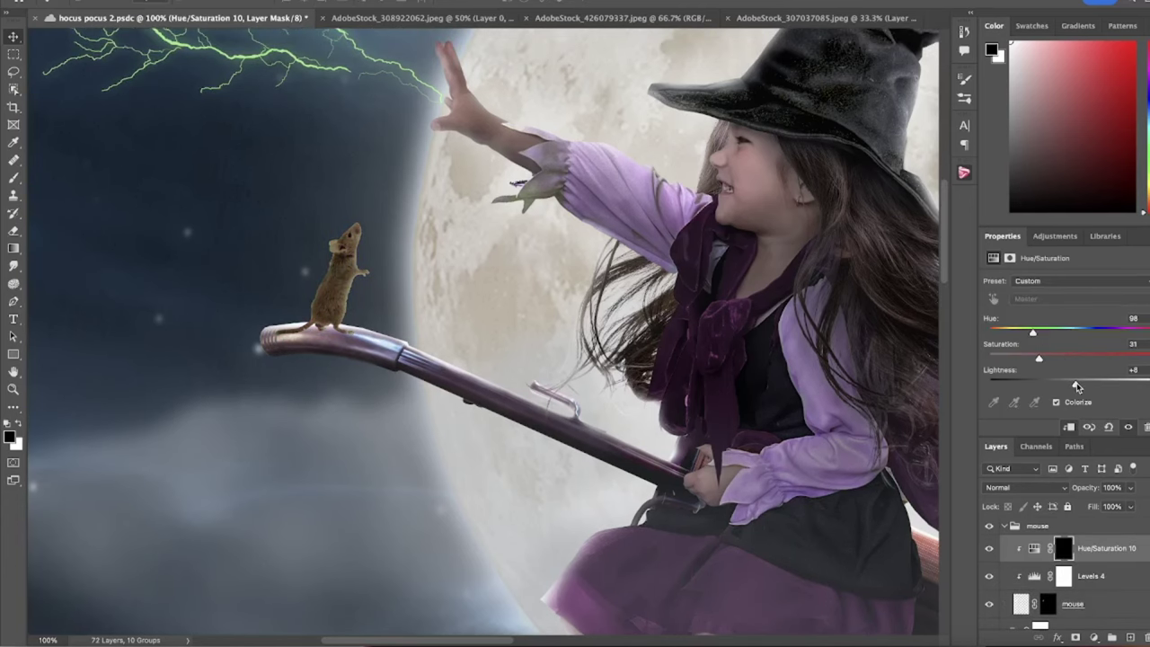
pyautogui.press('b')
pyautogui.keyDown('shift'); pyautogui.rightClick(336, 223); pyautogui.keyUp('shift')
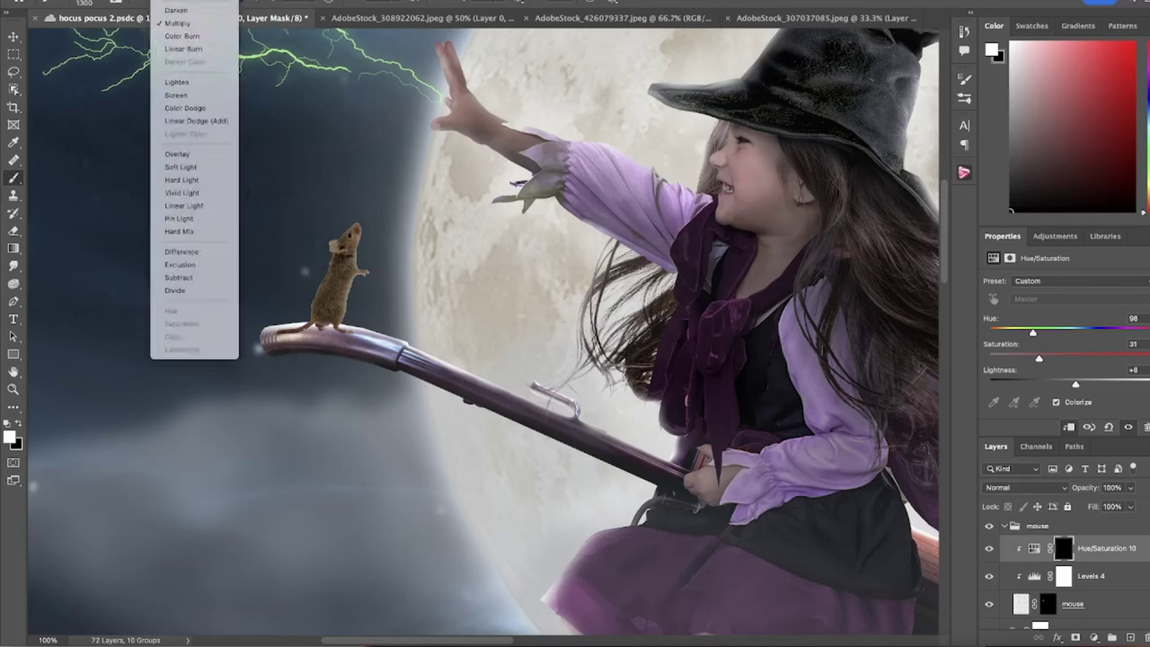
pyautogui.press('Escape')
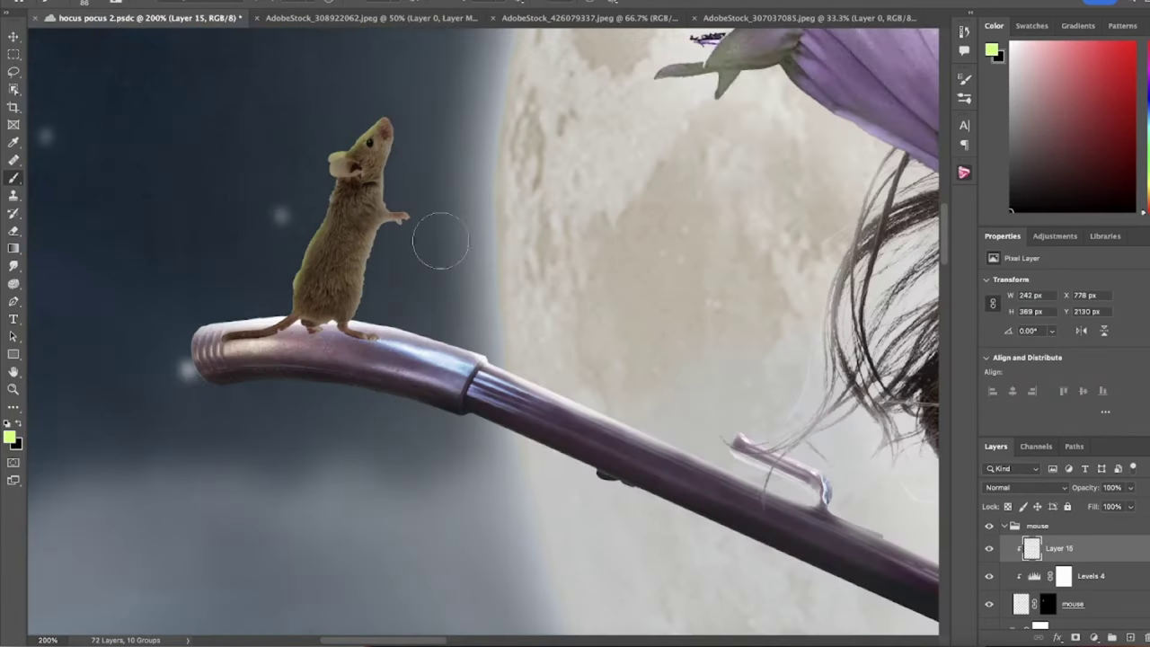
pyautogui.moveTo(1069, 319); pyautogui.dragTo(1062, 319)
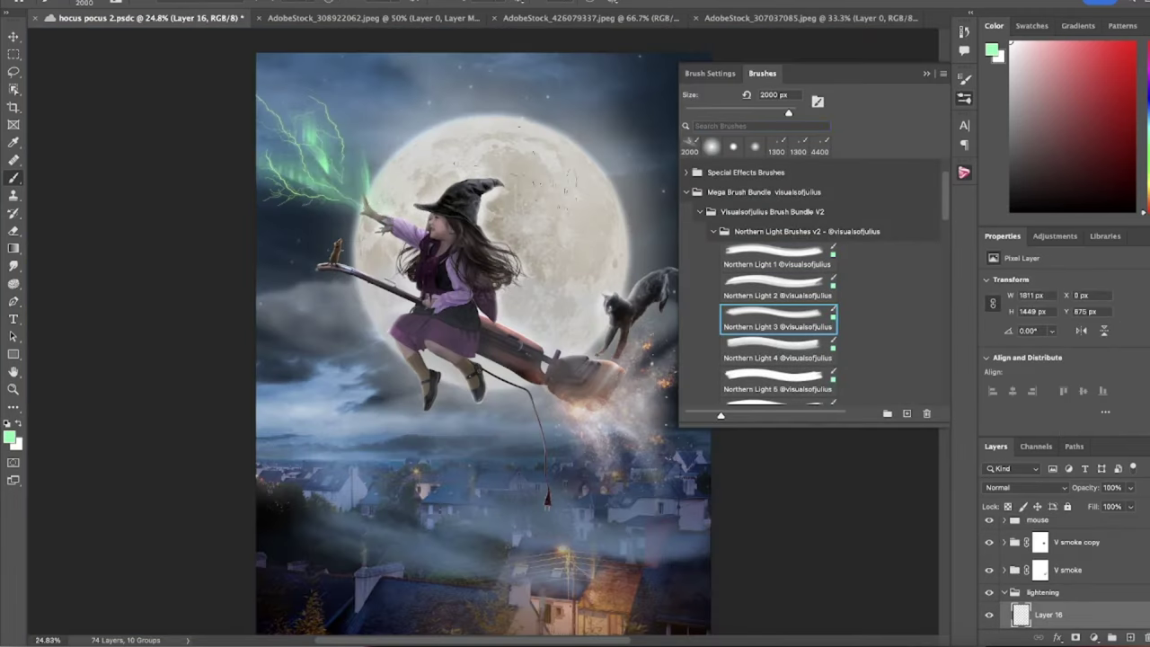
# Step: Pick the Northern Light 23 brush at 1400 px for the green glow
pyautogui.scroll(-3, 778, 287)
pyautogui.click(778, 317)
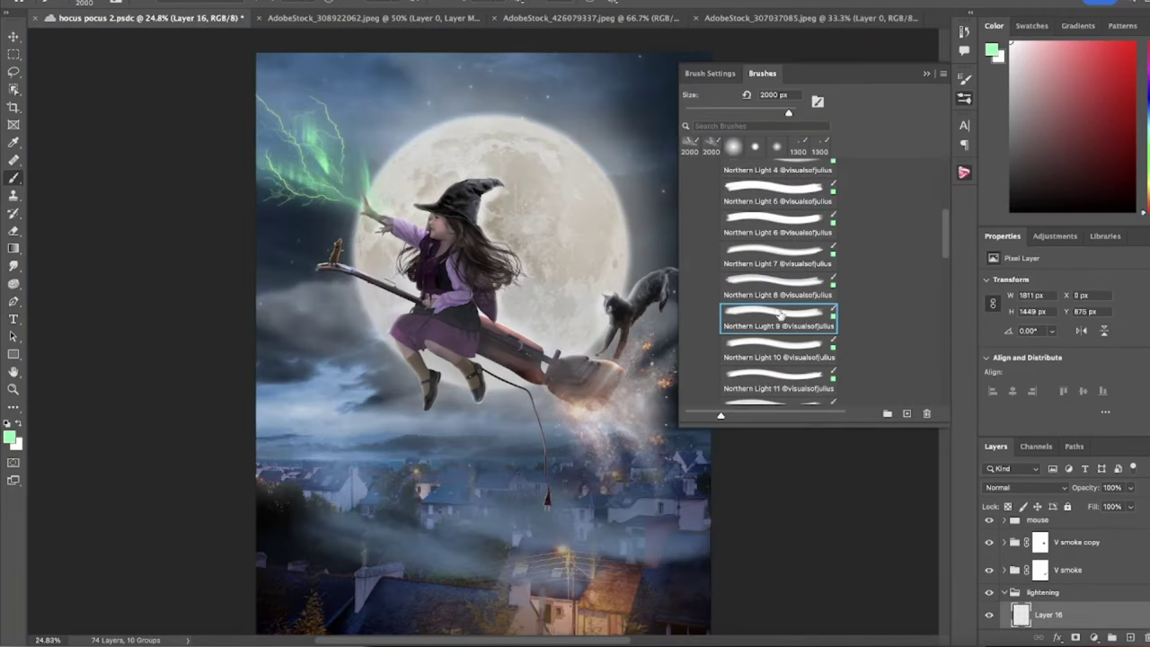
pyautogui.scroll(-3, 778, 305)
pyautogui.click(778, 339)
pyautogui.scroll(-2, 778, 305)
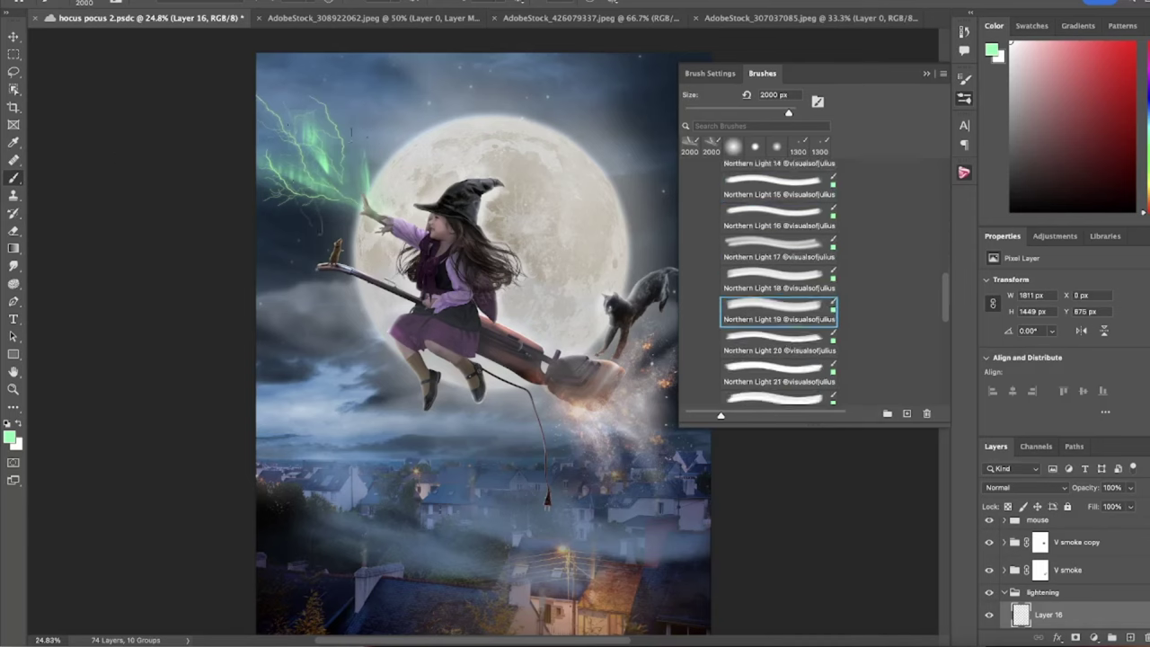
pyautogui.scroll(-2, 778, 305)
pyautogui.click(778, 386)
pyautogui.rightClick(61, 44)
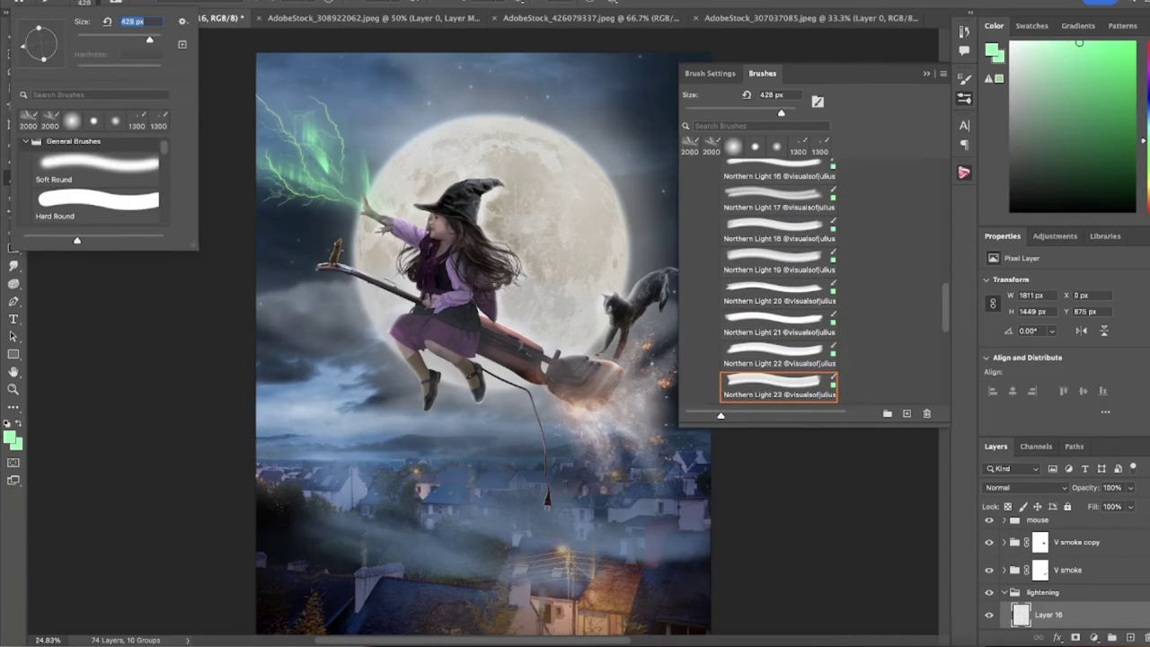
pyautogui.press('Return')
pyautogui.rightClick(46, 58)
pyautogui.press('Return')
pyautogui.click(926, 72)
# Step: Erase excess glow and add a new layer clipped to the witch named G HL
pyautogui.press('e')
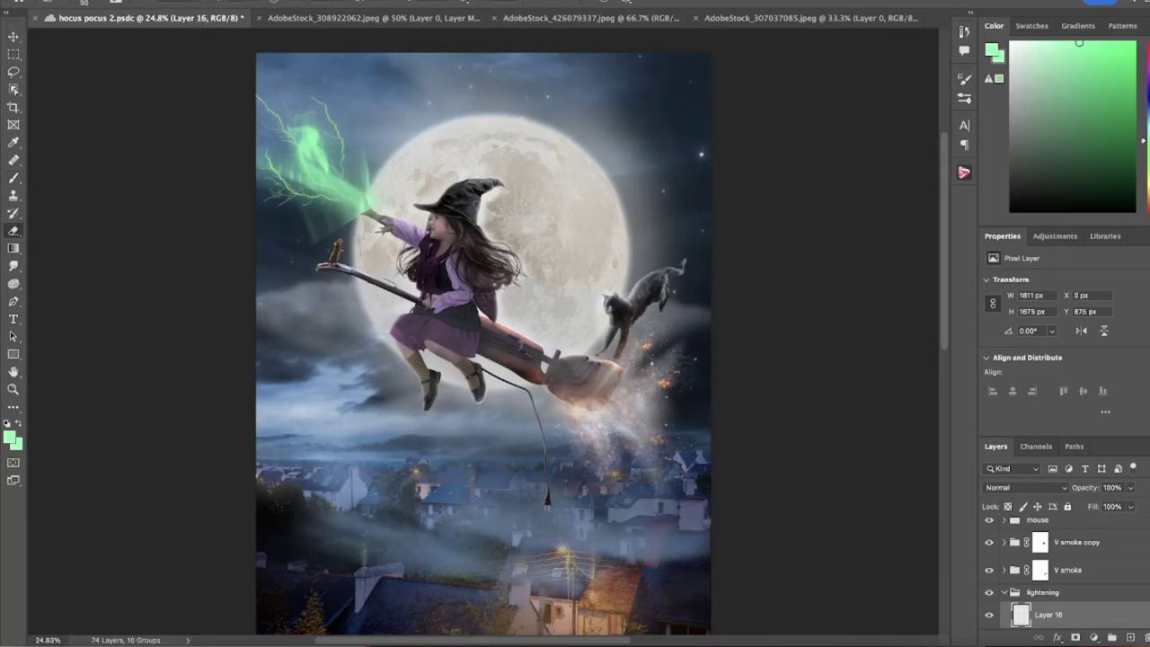
pyautogui.click(1112, 637)
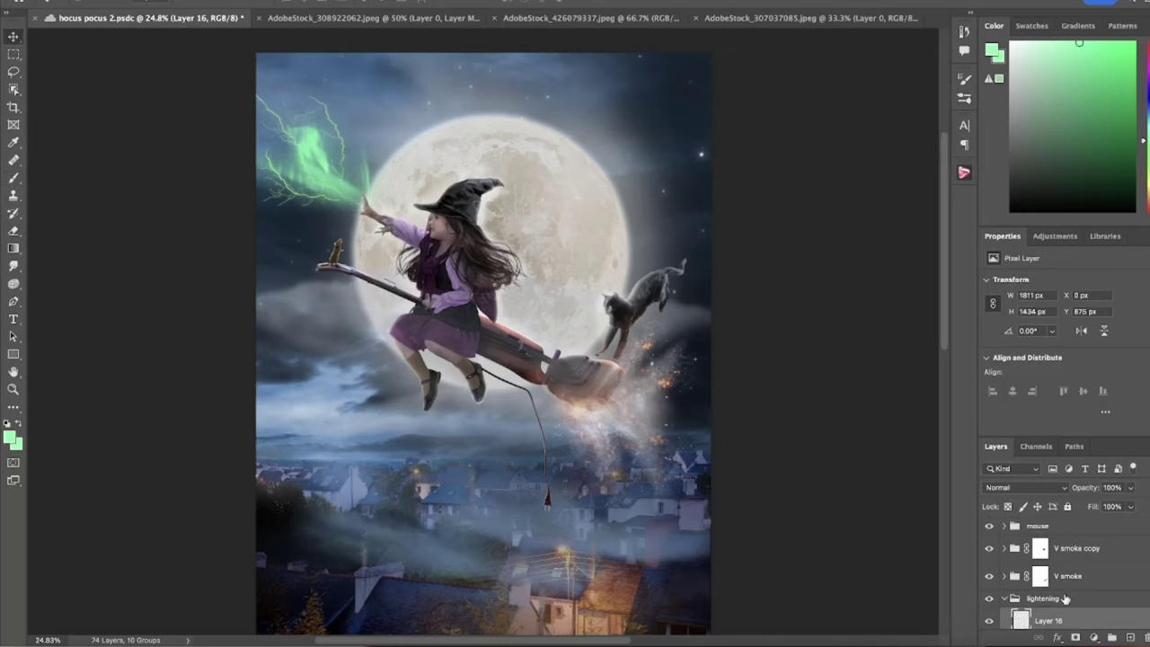
pyautogui.doubleClick(1042, 569)
pyautogui.write('HL')
pyautogui.press('Return')
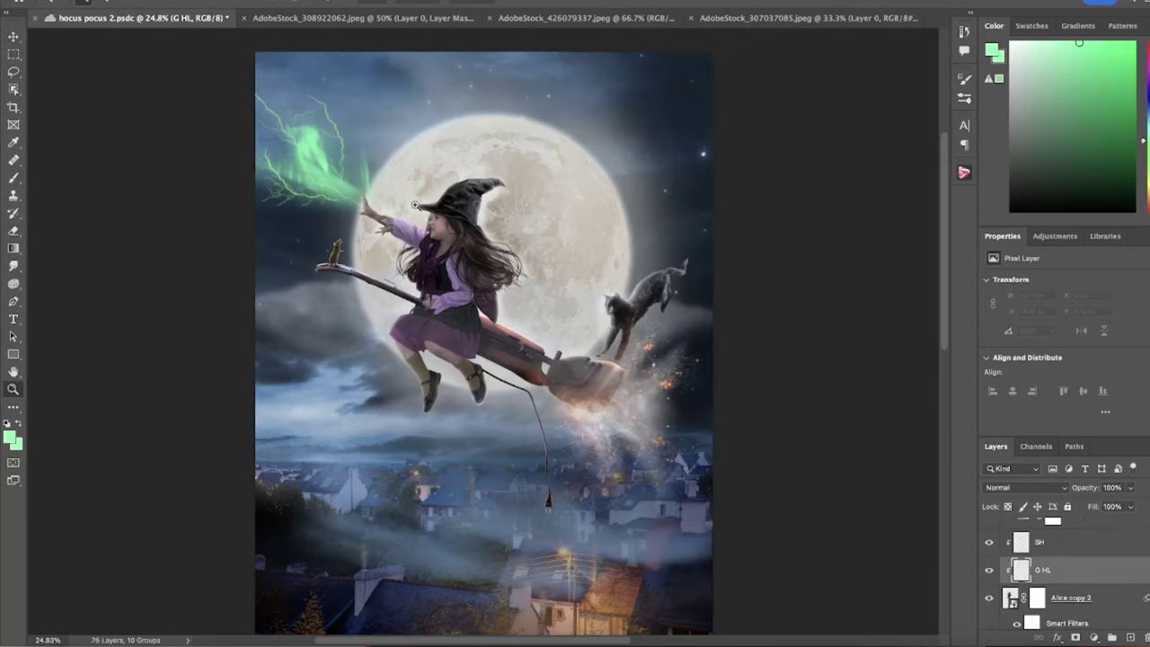
pyautogui.scroll(4, 418, 204)
# Step: Paint green light along the hat brim on G HL and set it to Overlay
pyautogui.press('b')
pyautogui.click(193, 3)
pyautogui.click(193, 80)
pyautogui.moveTo(406, 211); pyautogui.dragTo(445, 219)
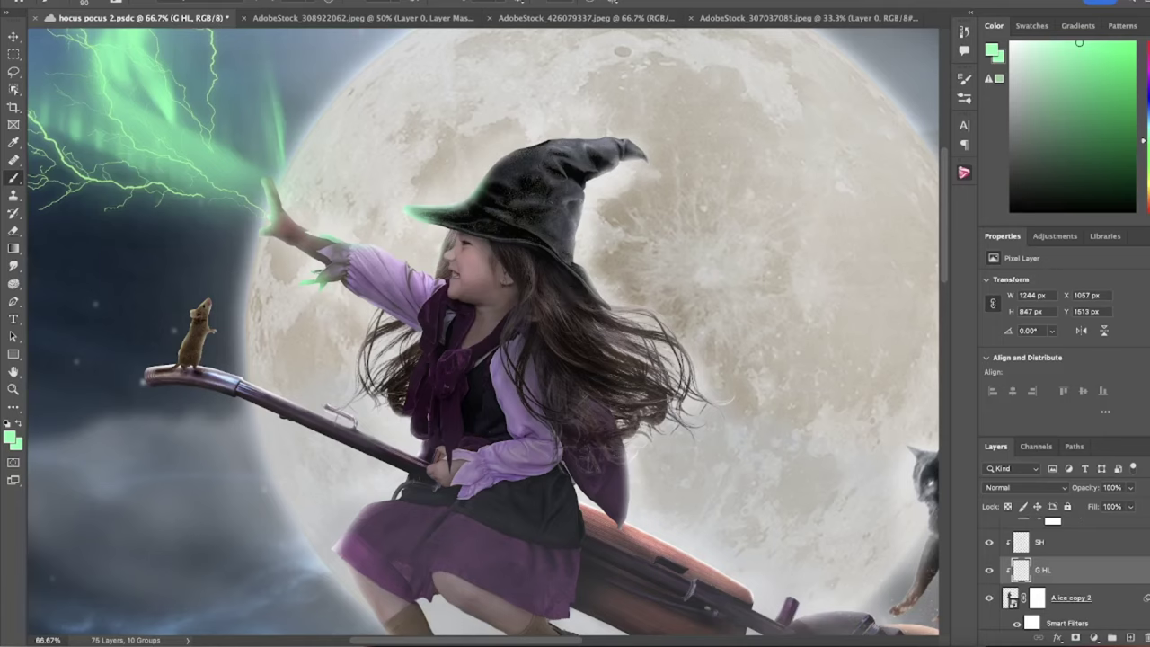
pyautogui.click(451, 243)
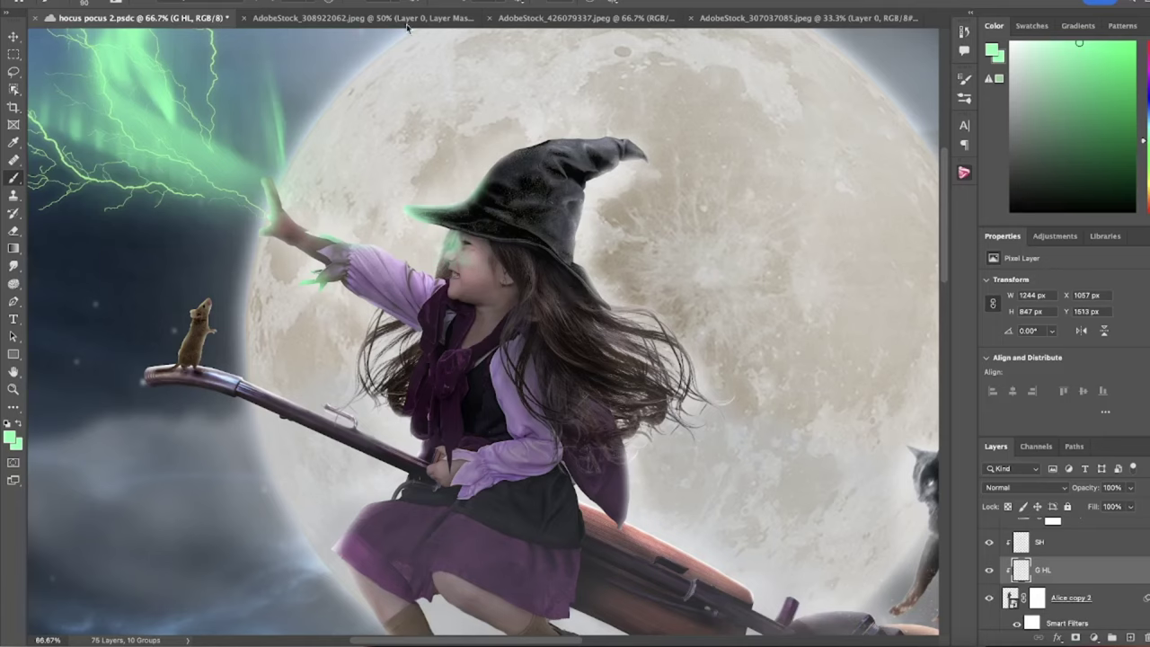
pyautogui.hotkey('ctrl', 'z')
pyautogui.click(1025, 487)
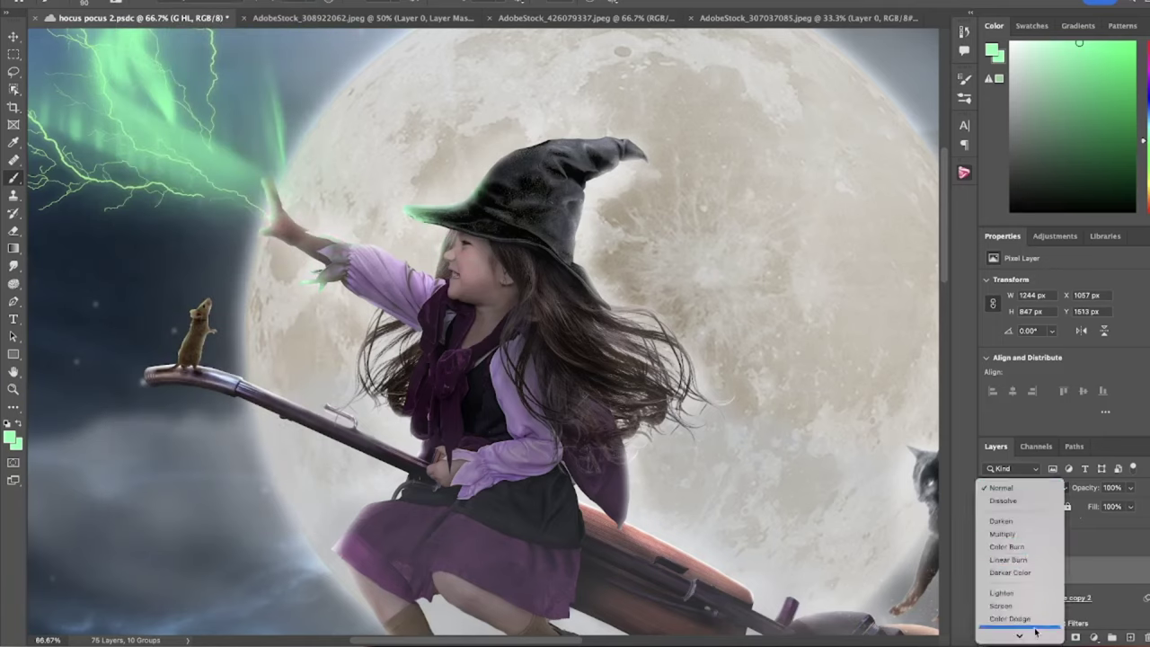
pyautogui.click(1001, 526)
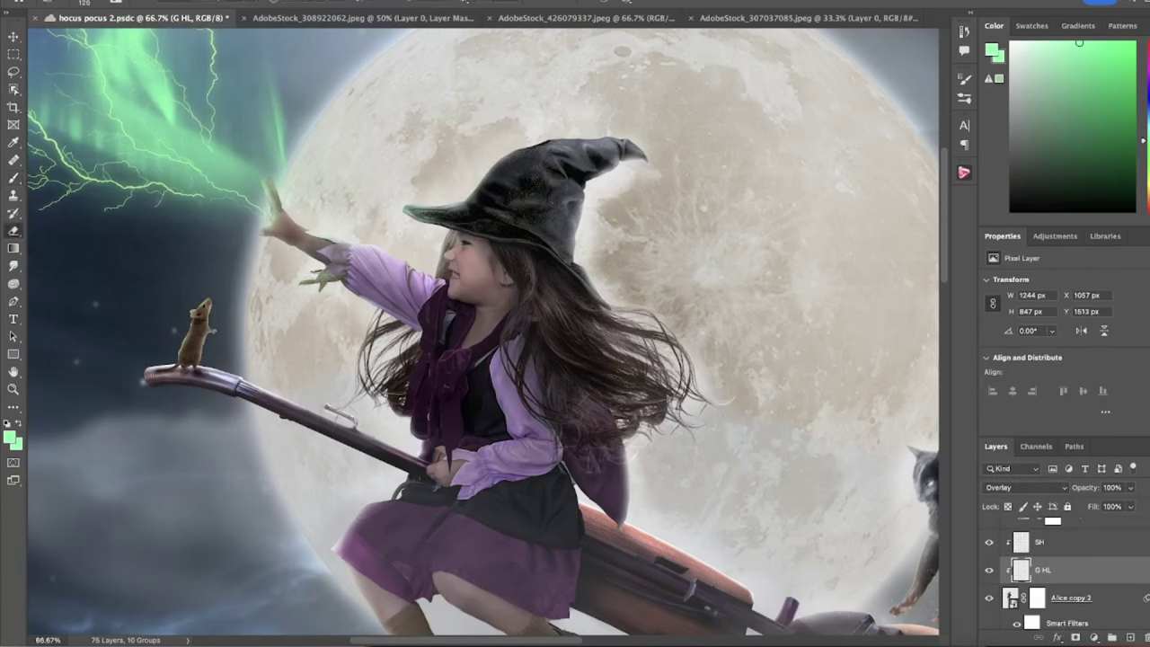
# Step: Add a clipped Exposure adjustment at +1.85 with its mask inverted to hide it
pyautogui.click(1055, 235)
pyautogui.click(1070, 256)
pyautogui.moveTo(1069, 313)
pyautogui.mouseDown()
pyautogui.moveTo(1092, 317)
pyautogui.moveTo(1067, 339)
pyautogui.moveTo(1073, 366)
pyautogui.mouseUp()
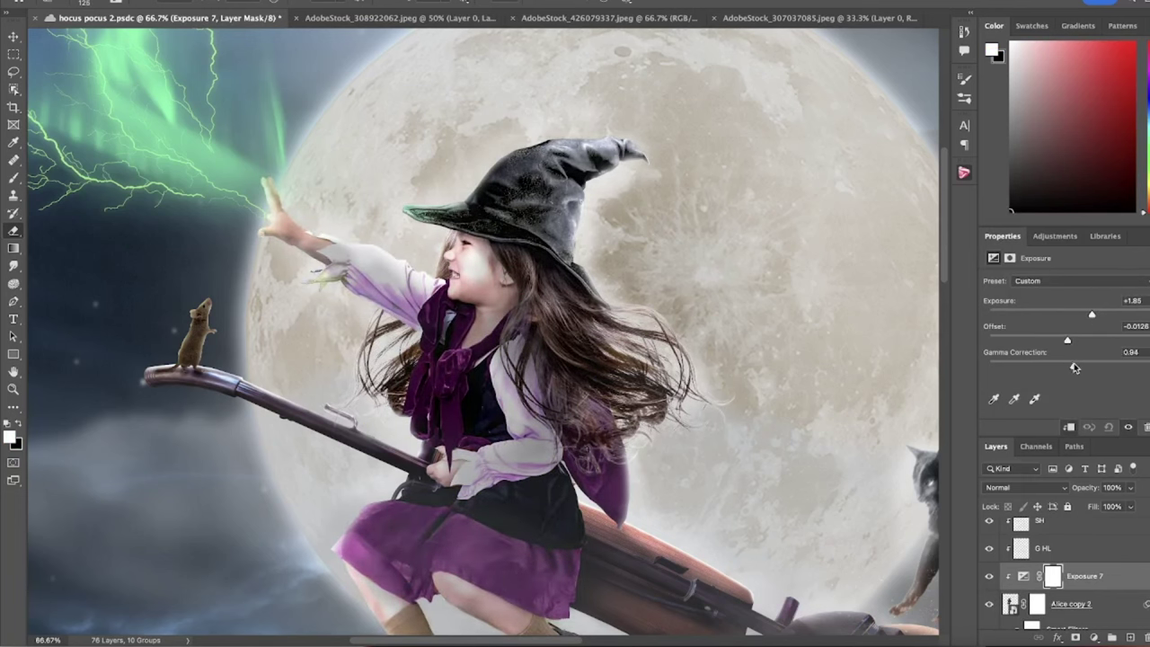
pyautogui.hotkey('ctrl', 'i')
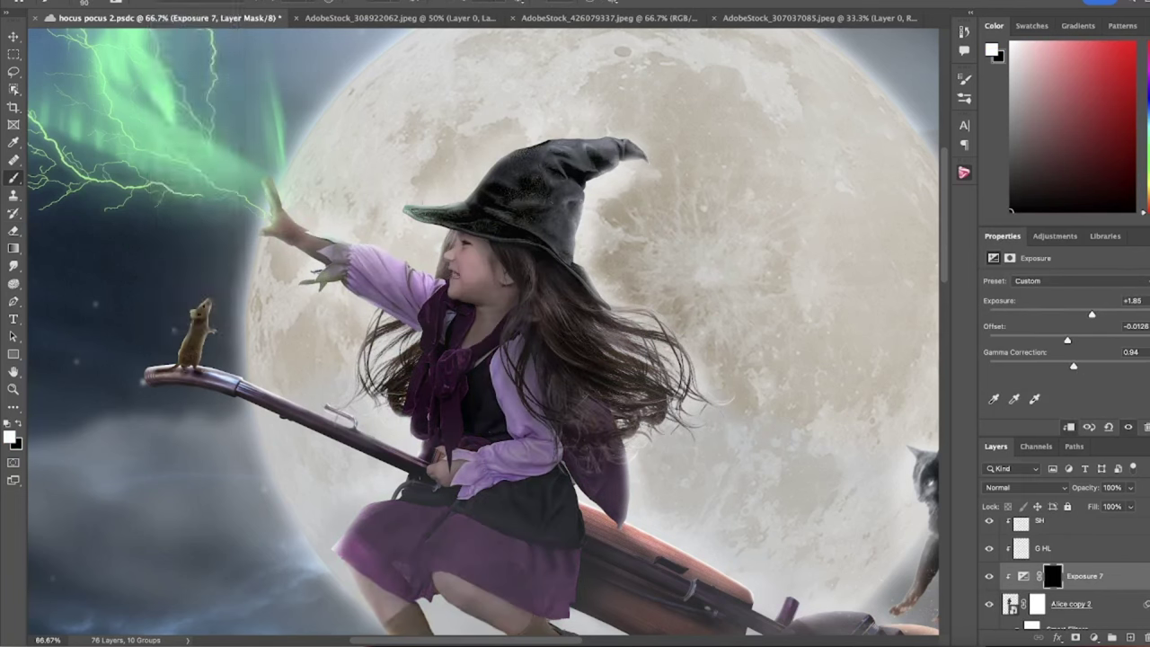
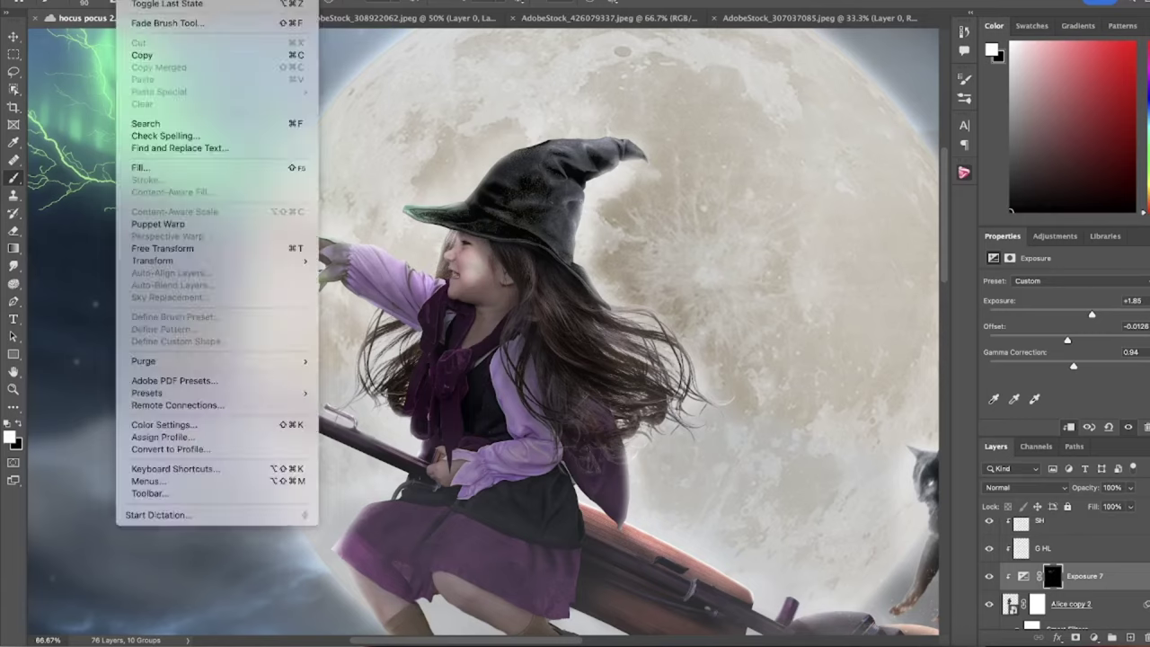
# Step: Set a 68 px brush for painting the Exposure 7 mask
pyautogui.click(86, 3)
pyautogui.press('Return')
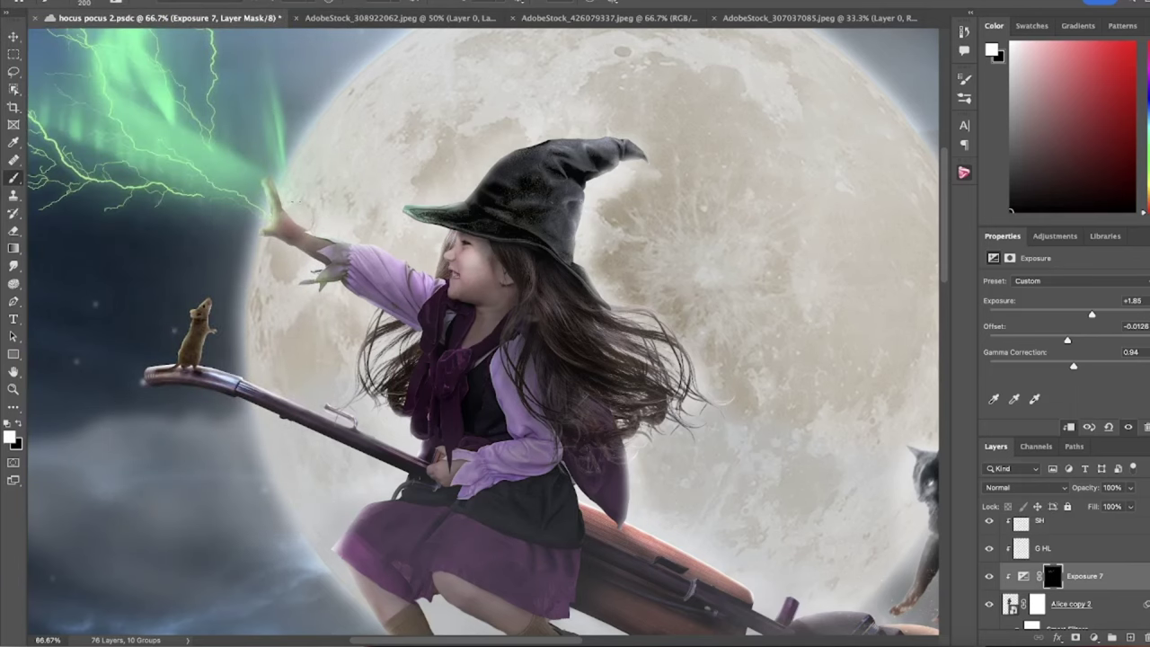
pyautogui.hotkey('ctrl', '-')
pyautogui.hotkey('ctrl', '-')
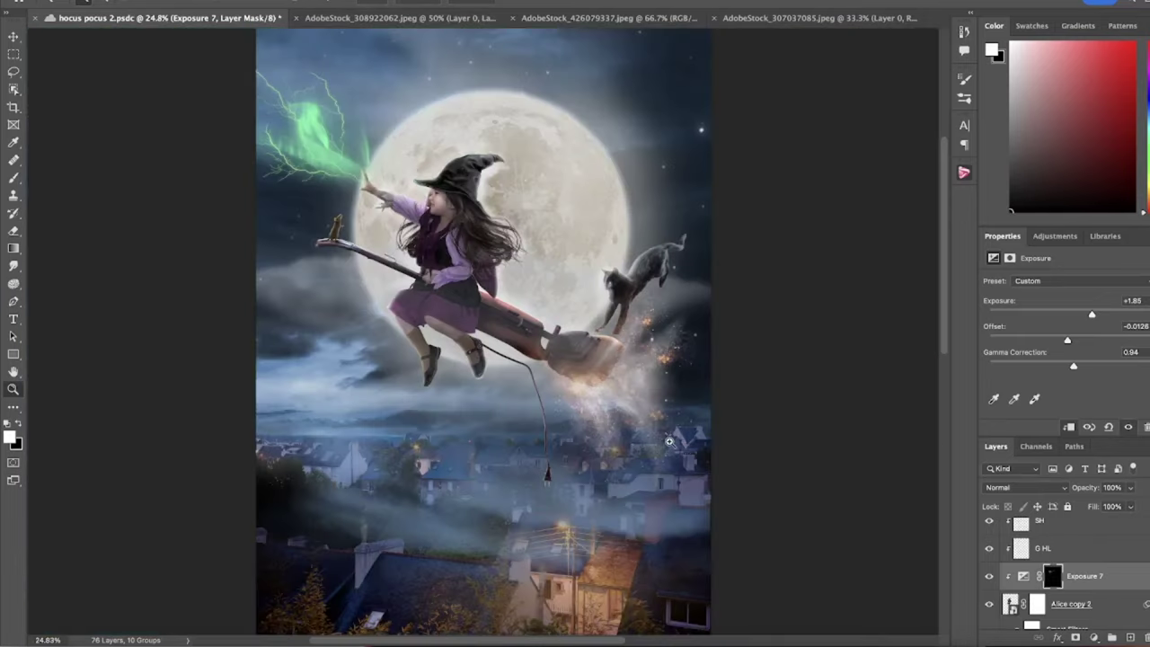
pyautogui.hotkey('ctrl', '+')
pyautogui.hotkey('ctrl', '+')
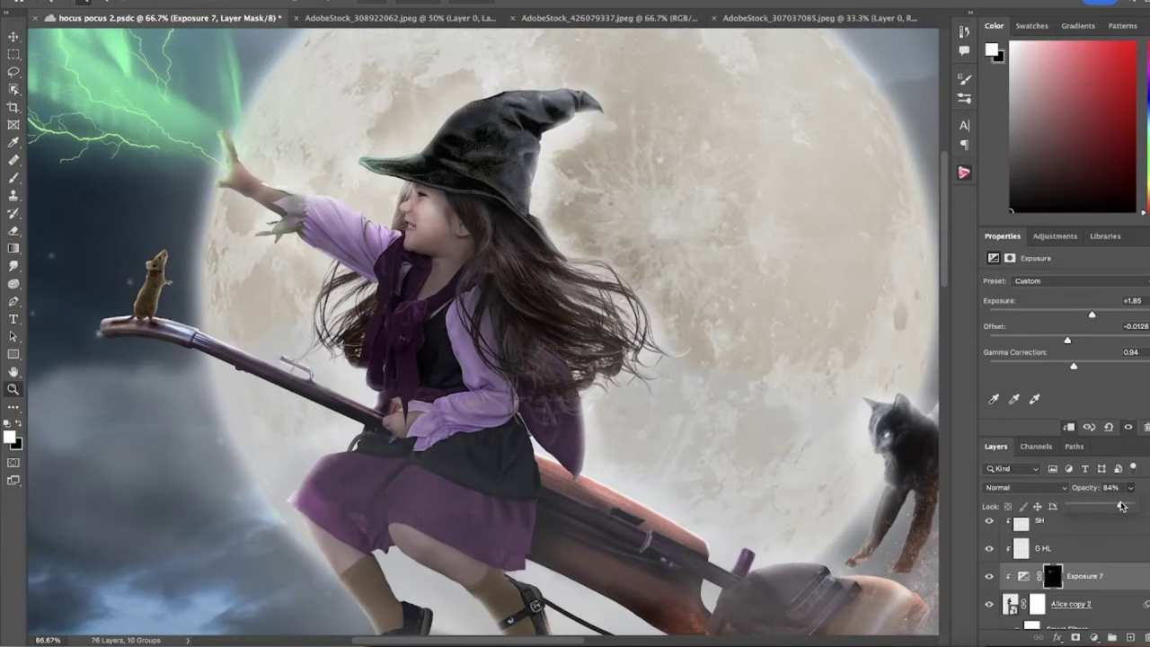
# Step: Stamp a merged copy of all visible layers above G HL, fit to screen, and run Camera Raw Filter
pyautogui.click(1060, 548)
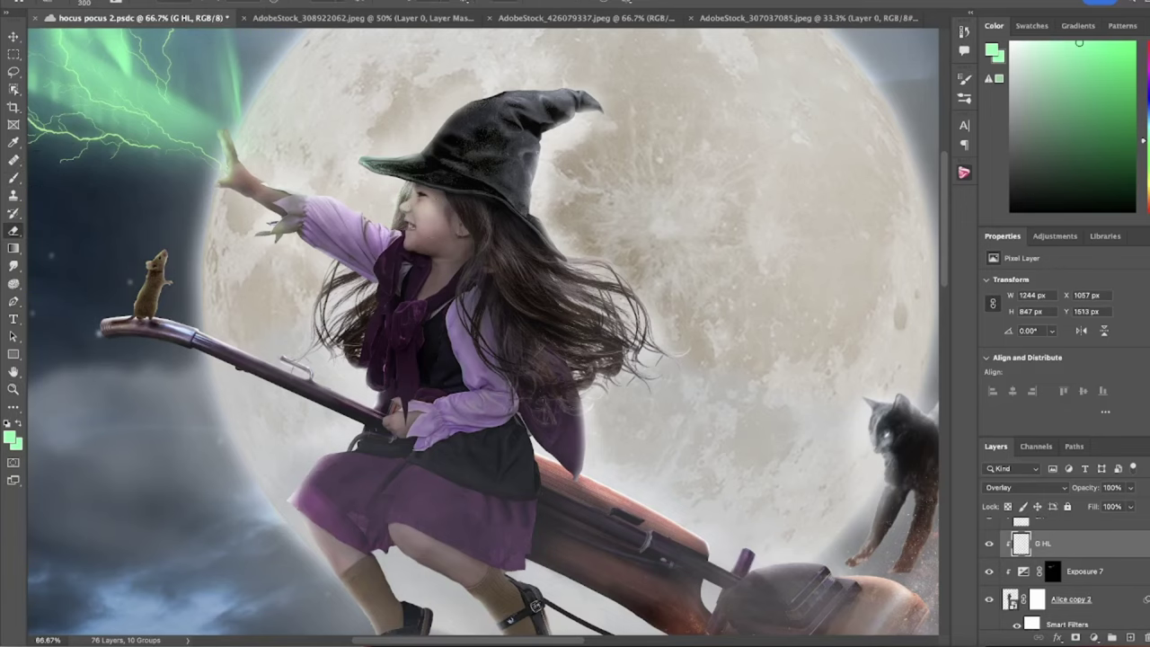
pyautogui.click(13, 390)
pyautogui.hotkey('ctrl', '0')
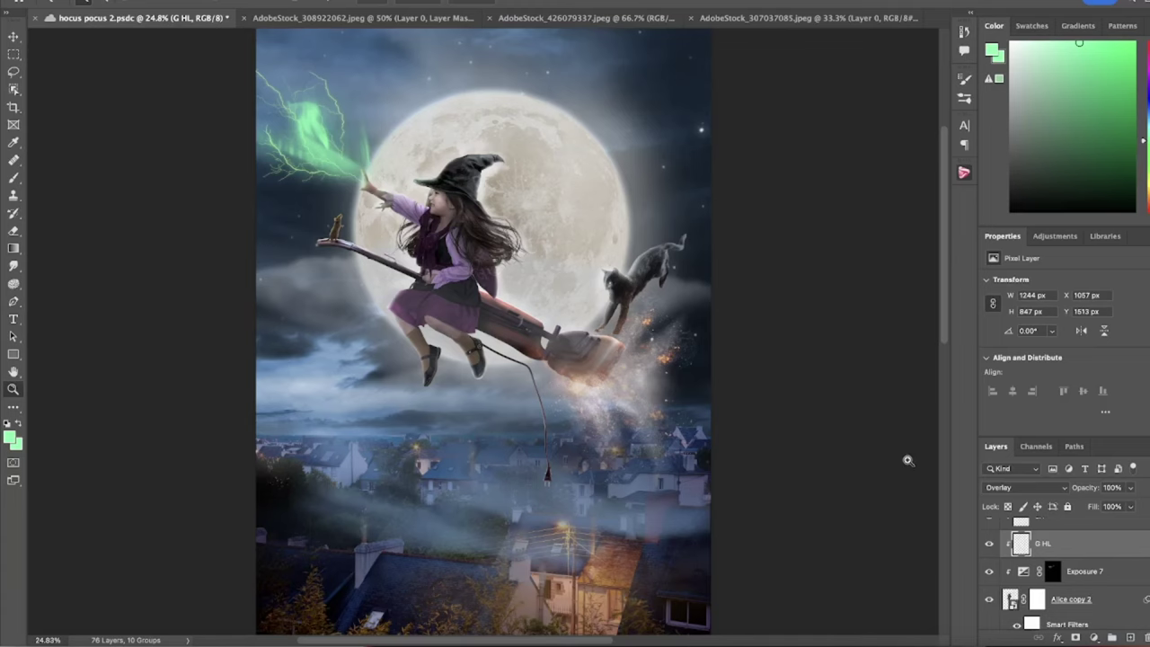
pyautogui.hotkey('ctrl', 'alt', 'shift', 'e')
pyautogui.click(333, 62)
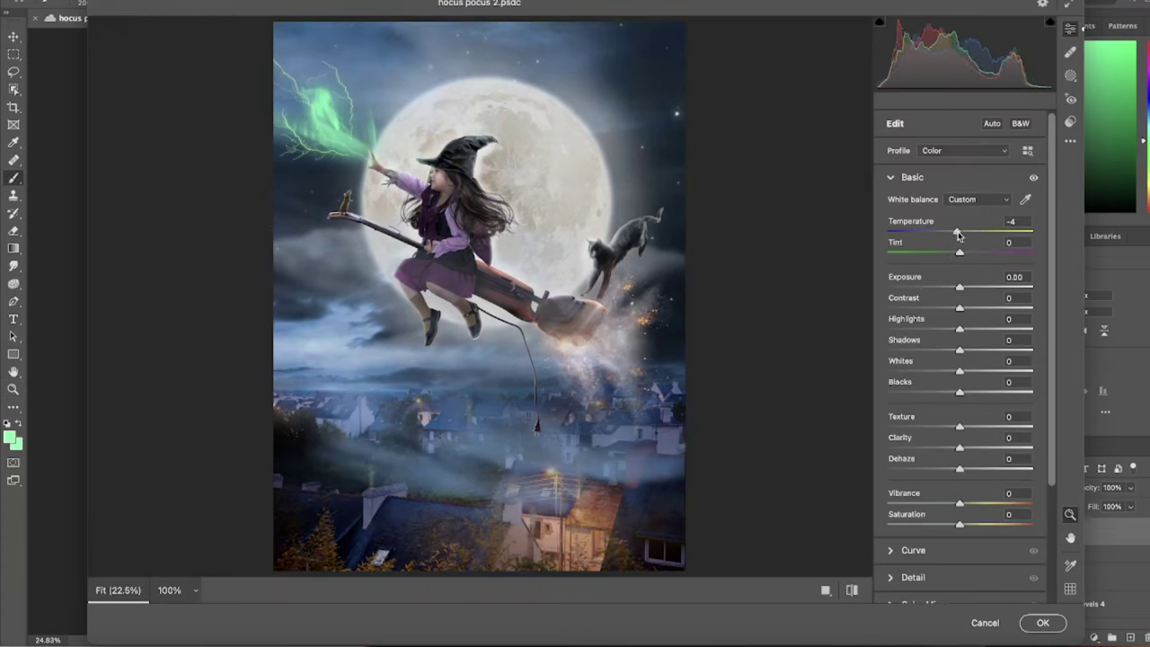
# Step: Grade the merged layer in Camera Raw: cooler temperature, darker exposure, softer contrast, adjusted whites, blacks and calibration
pyautogui.moveTo(958, 234); pyautogui.dragTo(959, 234)
pyautogui.moveTo(960, 286); pyautogui.dragTo(967, 372)
pyautogui.moveTo(959, 392)
pyautogui.mouseDown()
pyautogui.moveTo(985, 429)
pyautogui.moveTo(949, 468)
pyautogui.mouseUp()
pyautogui.scroll(-1, 958, 476)
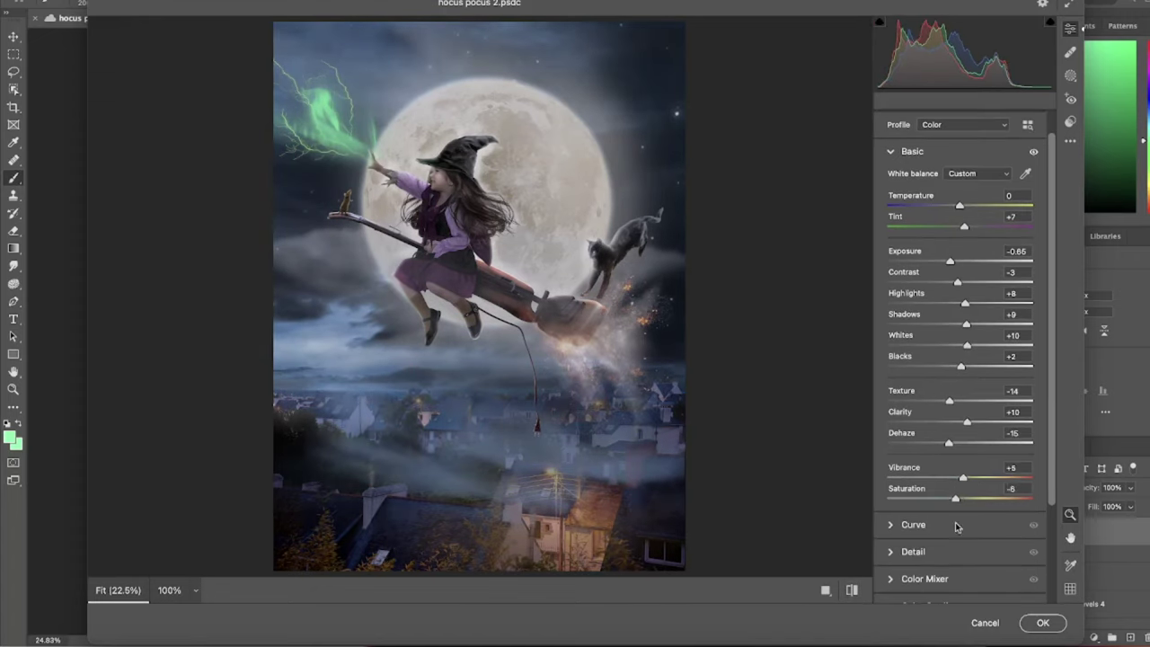
pyautogui.click(916, 551)
pyautogui.click(943, 515)
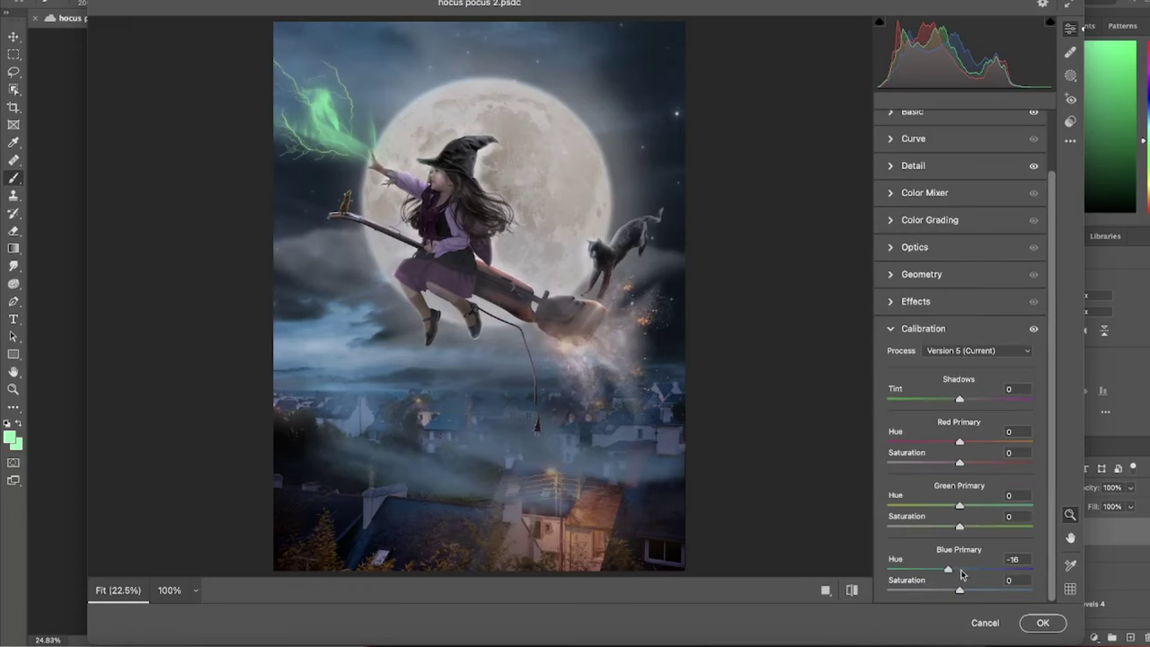
pyautogui.press('Return')
# Step: Duplicate the graded layer and brighten the copy's exposure and contrast in Camera Raw
pyautogui.hotkey('ctrl', 'alt', 'j')
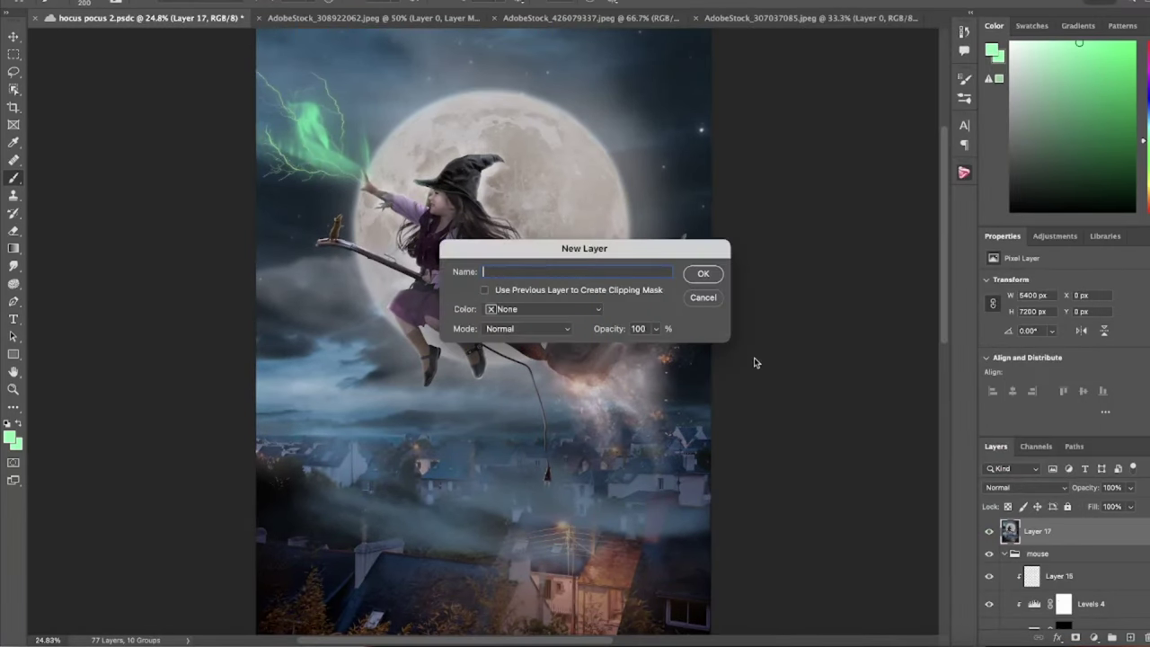
pyautogui.press('Return')
pyautogui.click(319, 2)
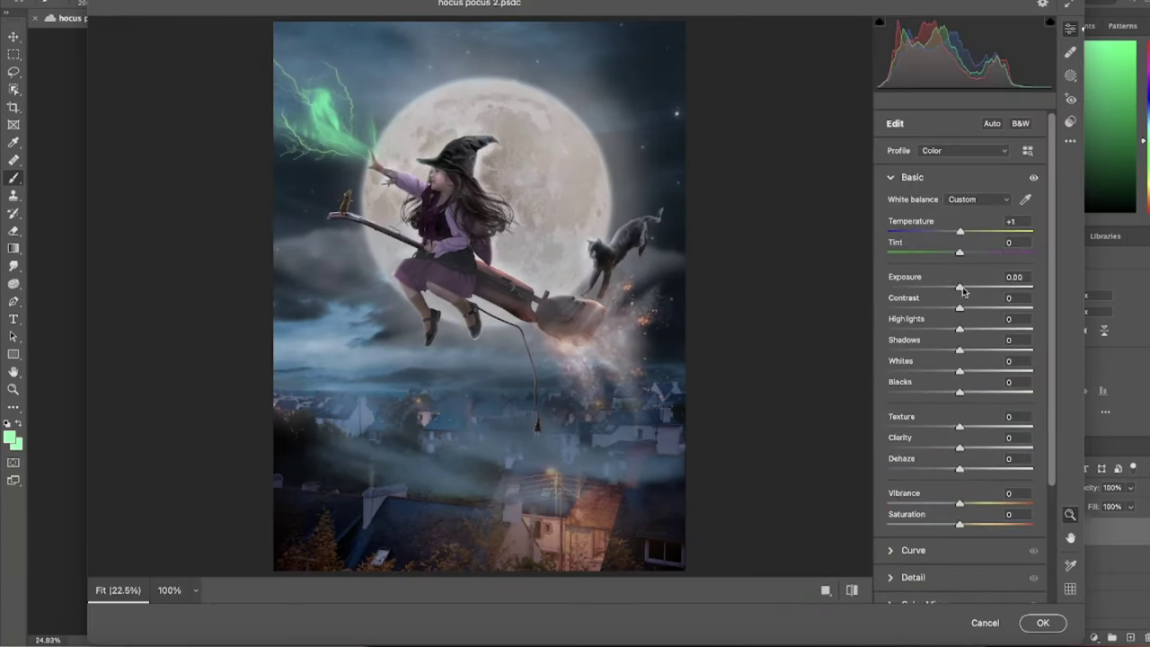
pyautogui.moveTo(963, 290); pyautogui.dragTo(971, 291)
pyautogui.moveTo(960, 308); pyautogui.dragTo(977, 312)
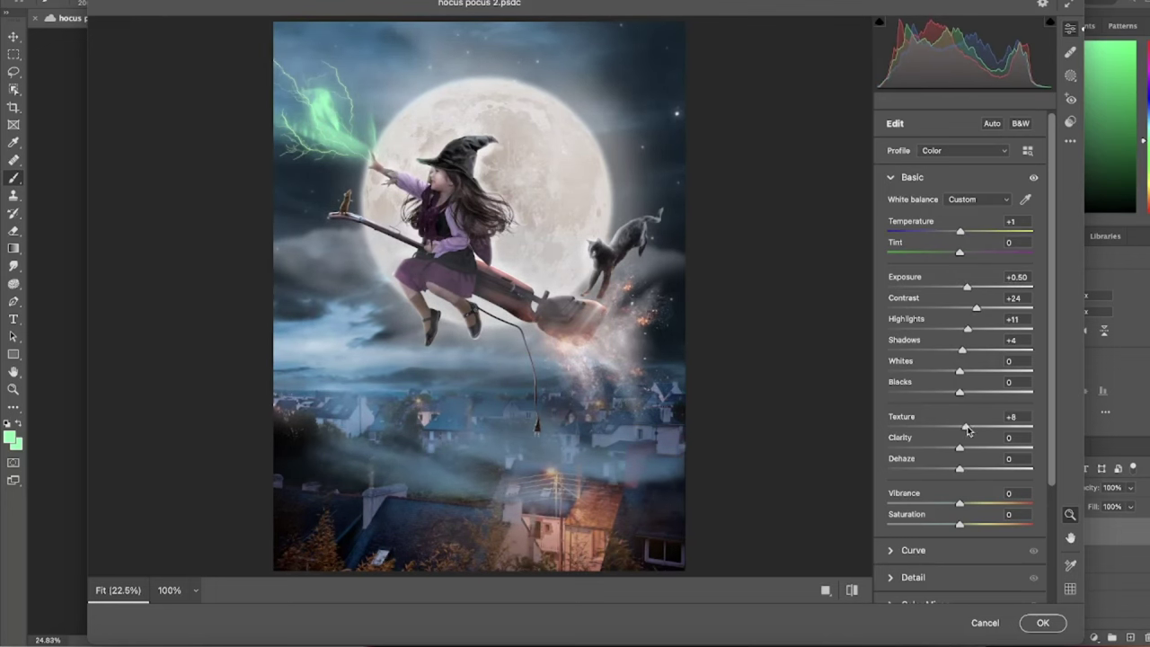
pyautogui.press('Return')
# Step: Mask the brightened copy so its edges stay dark, comparing it on and off
pyautogui.click(1075, 638)
pyautogui.click(16, 425)
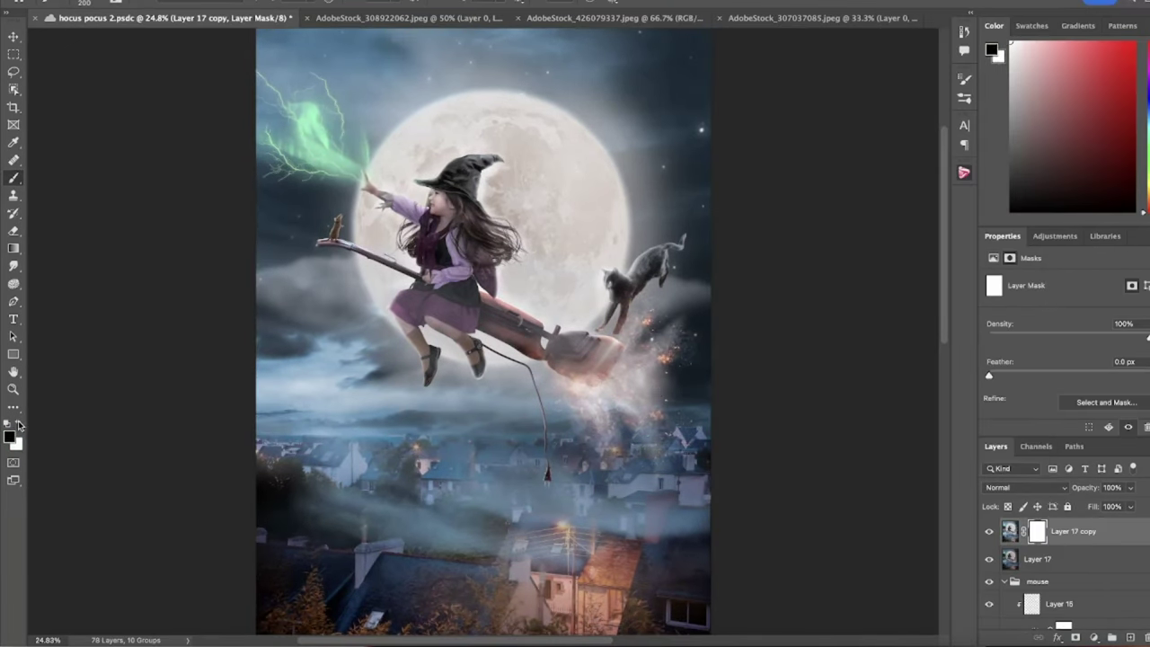
pyautogui.moveTo(117, 234)
pyautogui.mouseDown()
pyautogui.moveTo(206, 295)
pyautogui.moveTo(710, 159)
pyautogui.moveTo(739, 577)
pyautogui.mouseUp()
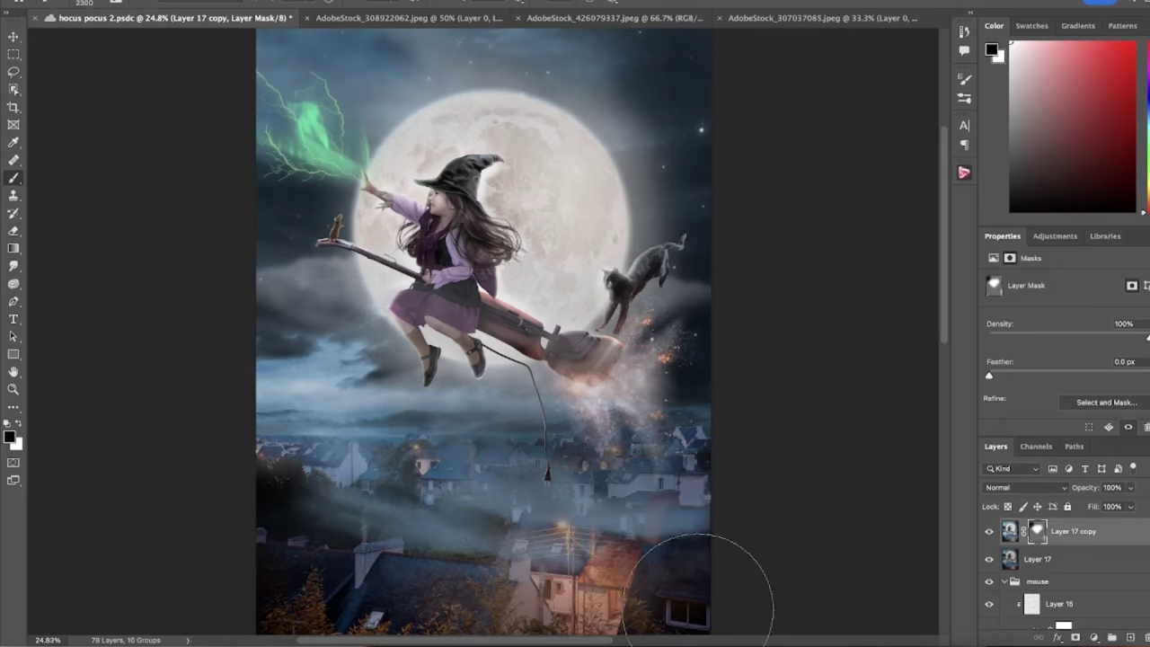
pyautogui.click(989, 531)
pyautogui.click(989, 531)
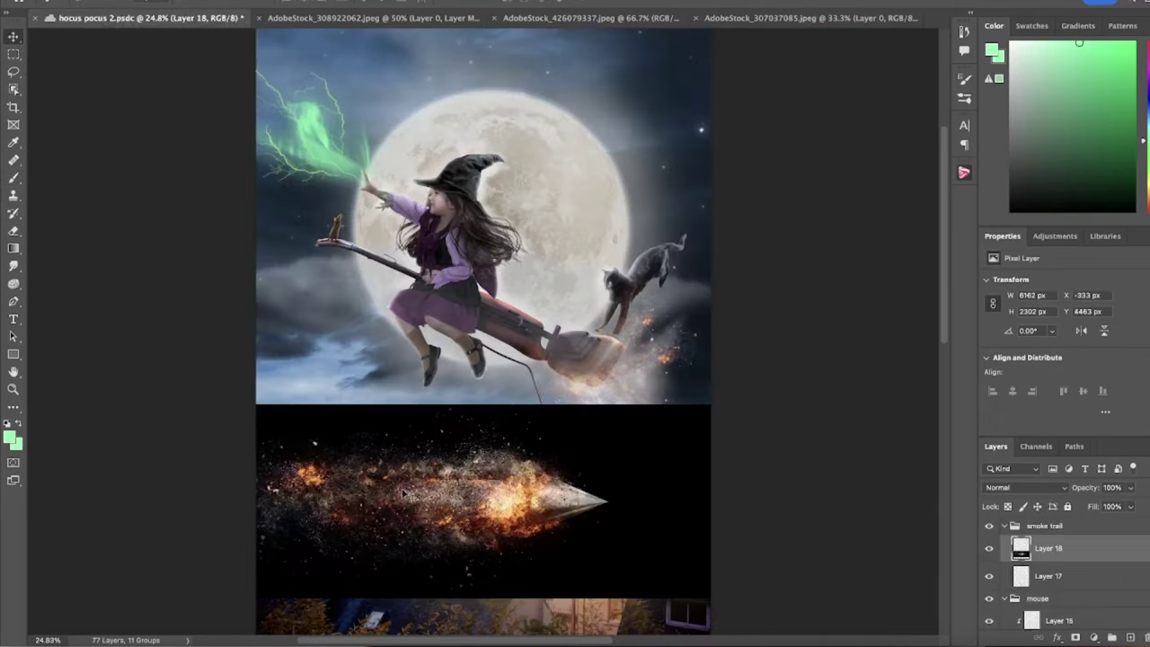
# Step: Set Layer 18 to Lighten, save, and rotate the fire streak to trail from the broom
pyautogui.click(1024, 487)
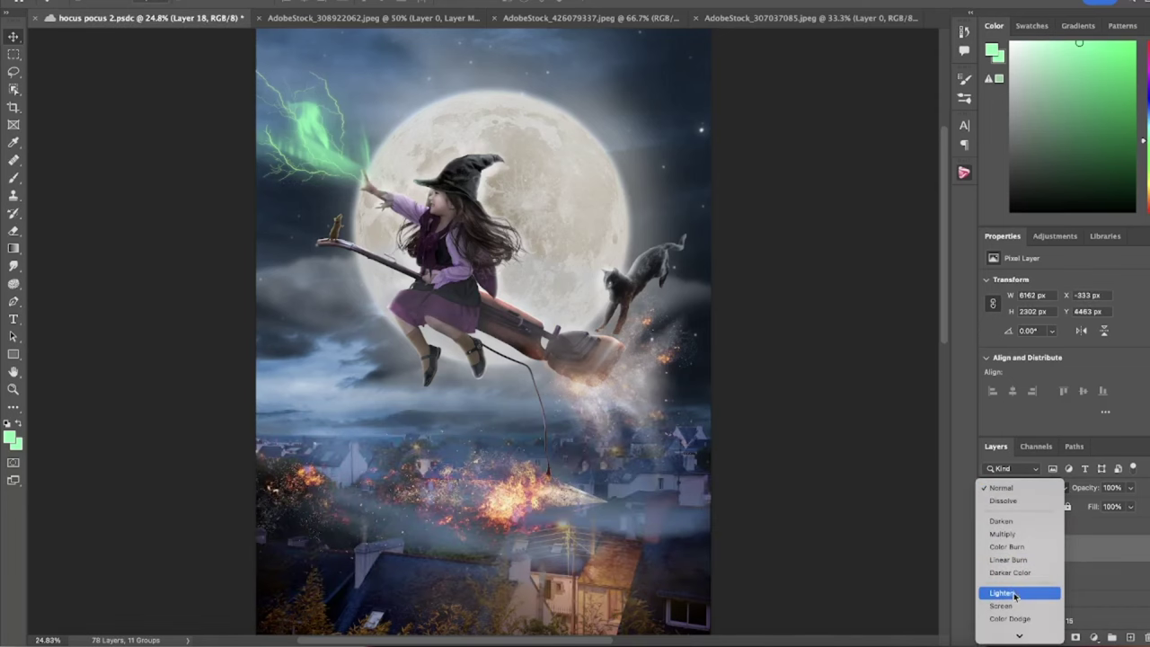
pyautogui.click(1002, 387)
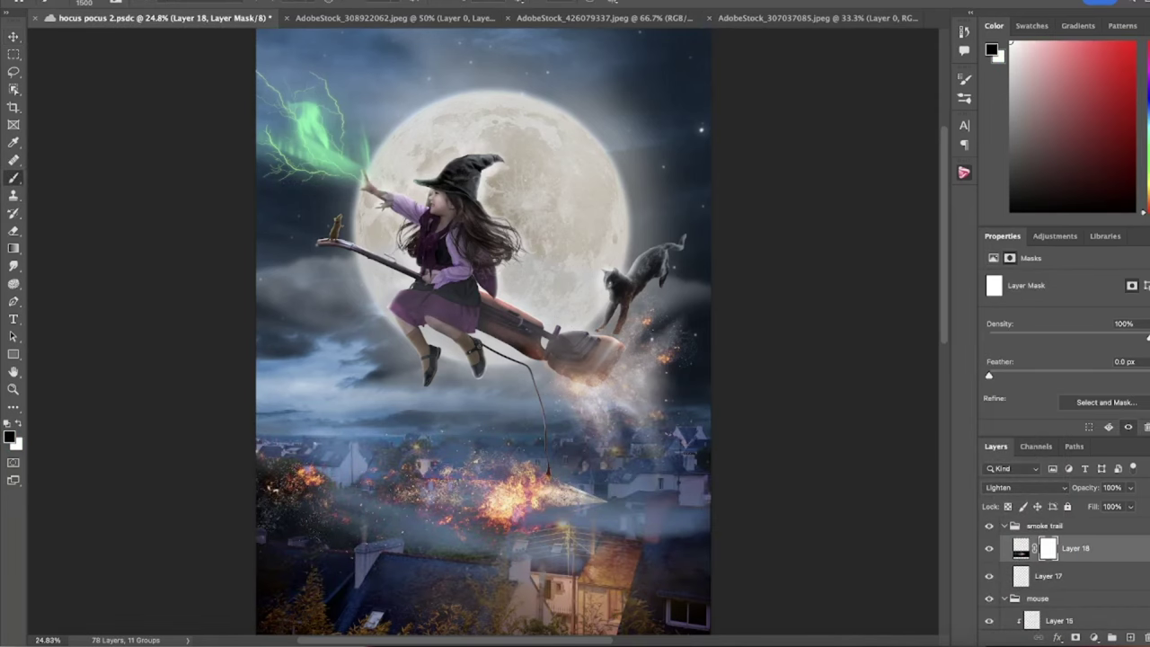
pyautogui.hotkey('ctrl', 's')
pyautogui.click(1019, 550)
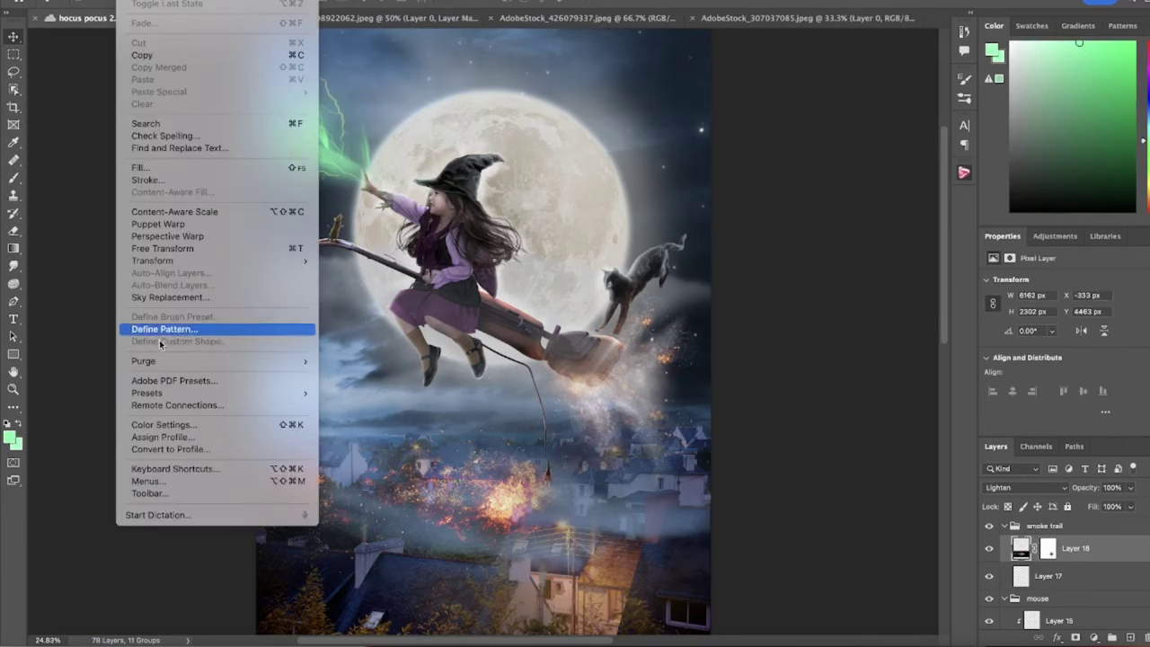
pyautogui.moveTo(390, 486); pyautogui.dragTo(273, 470)
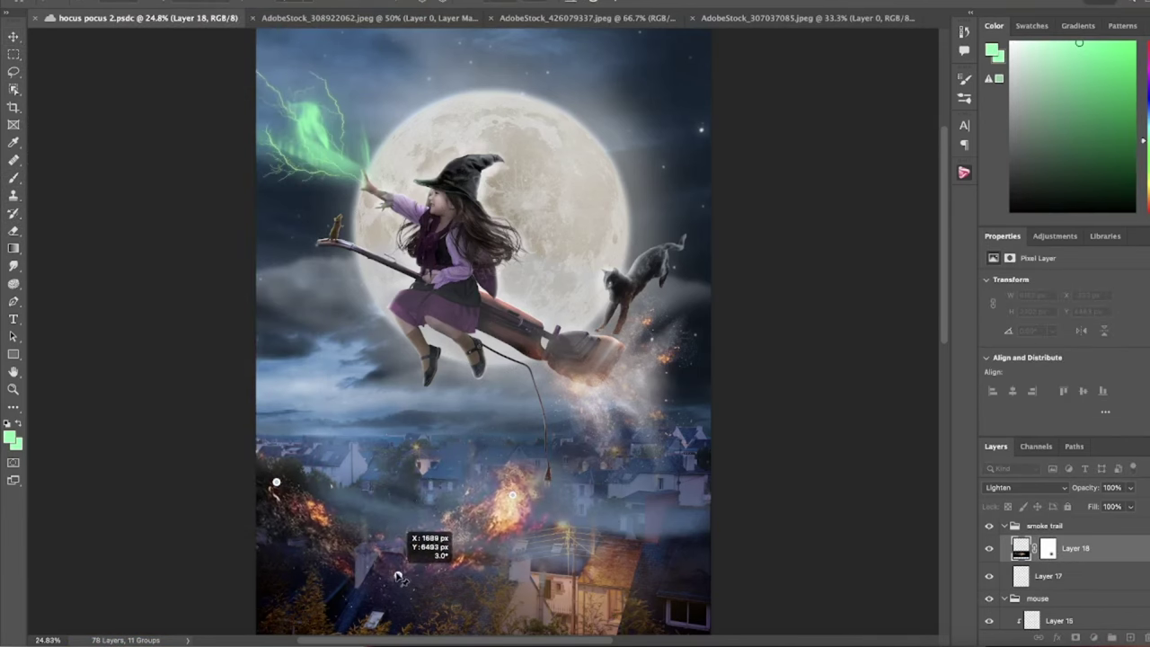
pyautogui.hotkey('ctrl', 't')
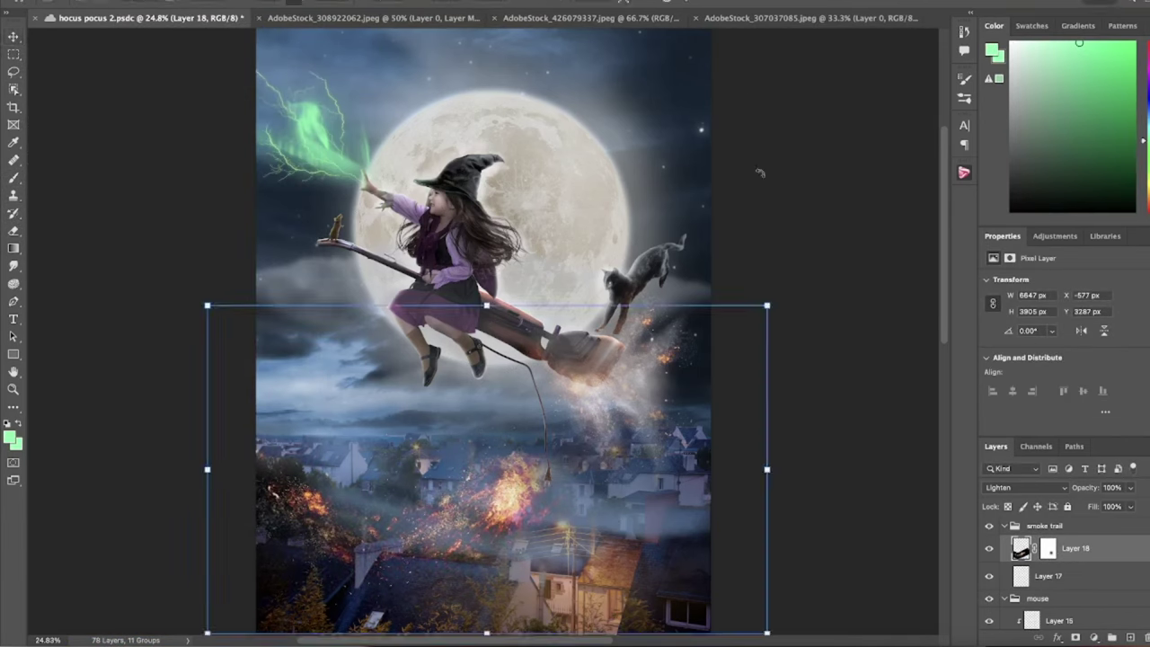
pyautogui.moveTo(768, 323)
pyautogui.mouseDown()
pyautogui.moveTo(778, 393)
pyautogui.moveTo(756, 127)
pyautogui.mouseUp()
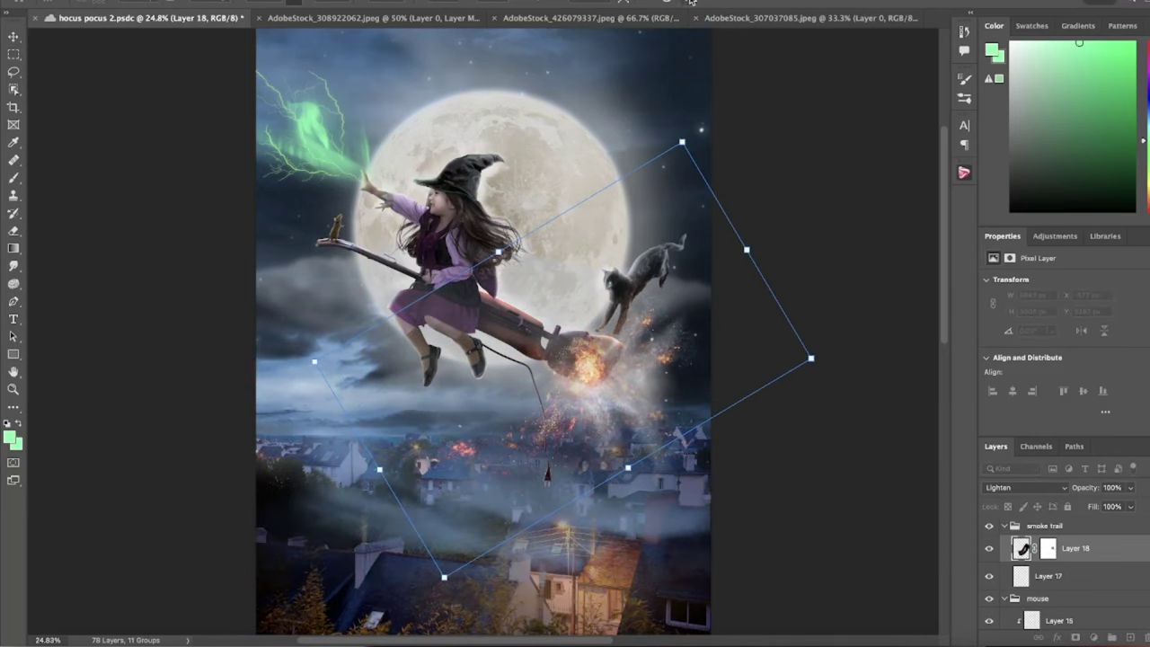
pyautogui.press('Return')
# Step: Duplicate the fire streak and lay the copy nearly horizontal along the lower rooftops
pyautogui.hotkey('ctrl', 'j')
pyautogui.hotkey('ctrl', 't')
pyautogui.moveTo(684, 345); pyautogui.dragTo(409, 395)
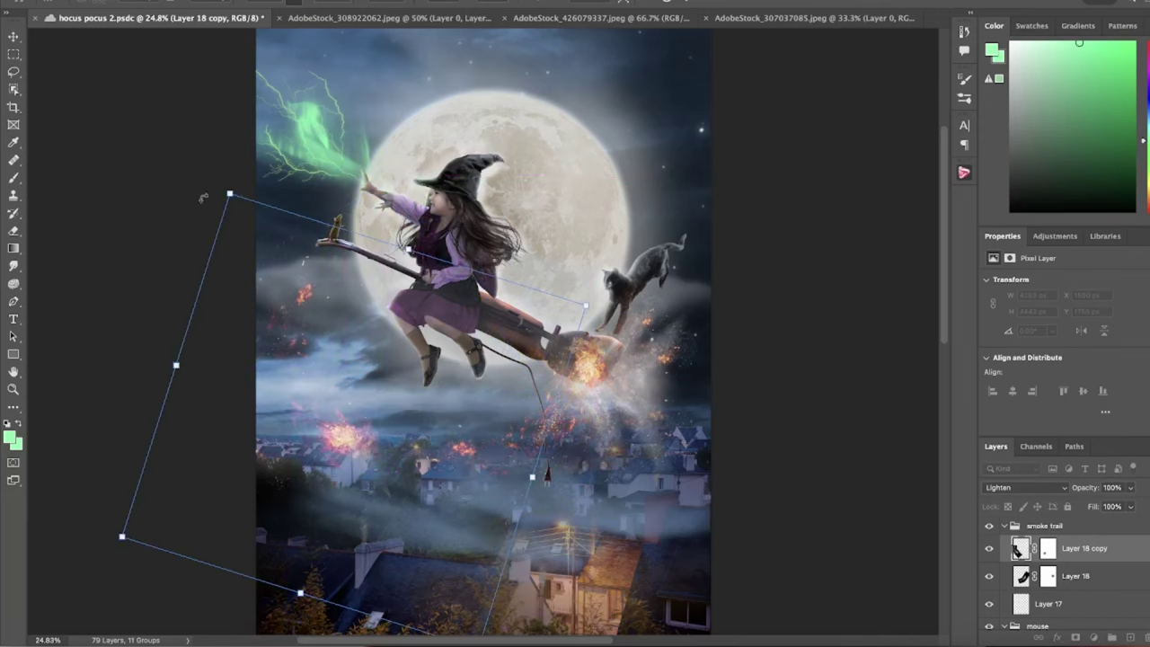
pyautogui.moveTo(200, 185); pyautogui.dragTo(782, 529)
pyautogui.moveTo(692, 545); pyautogui.dragTo(703, 575)
pyautogui.press('Return')
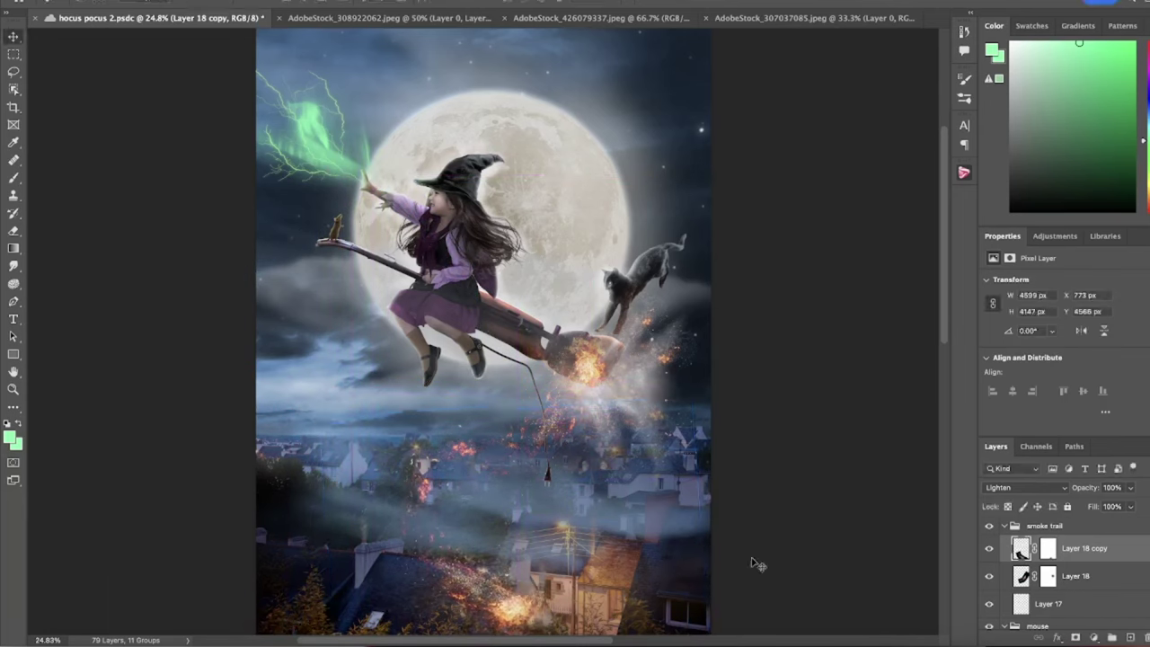
pyautogui.click(1047, 575)
pyautogui.click(1047, 548)
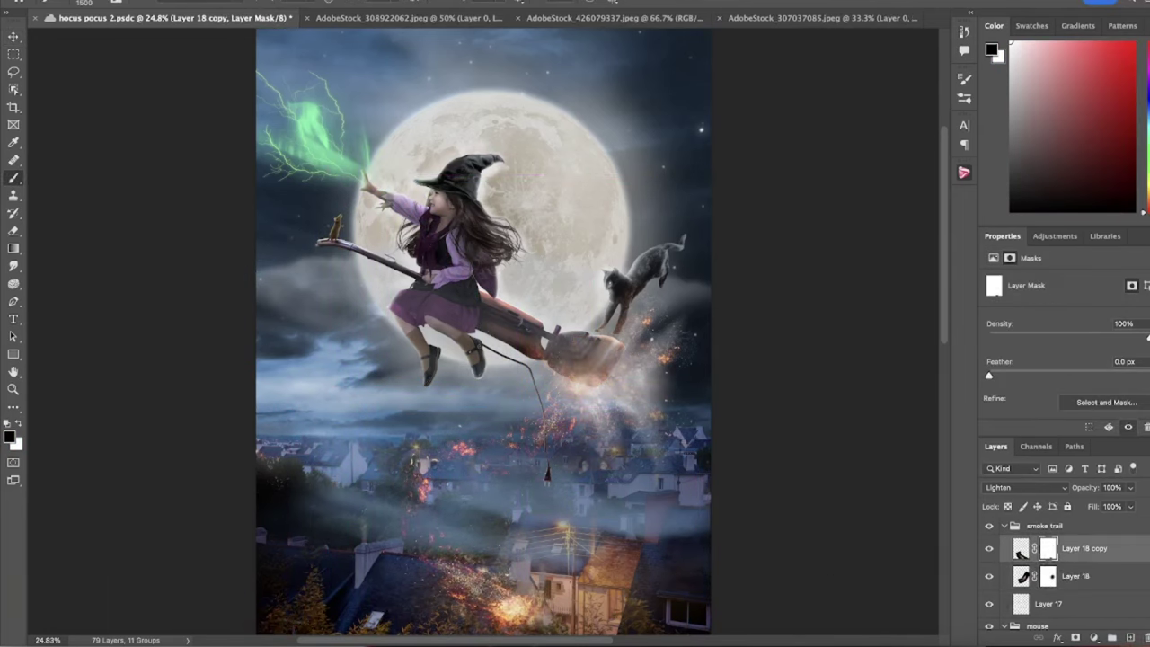
pyautogui.click(1020, 549)
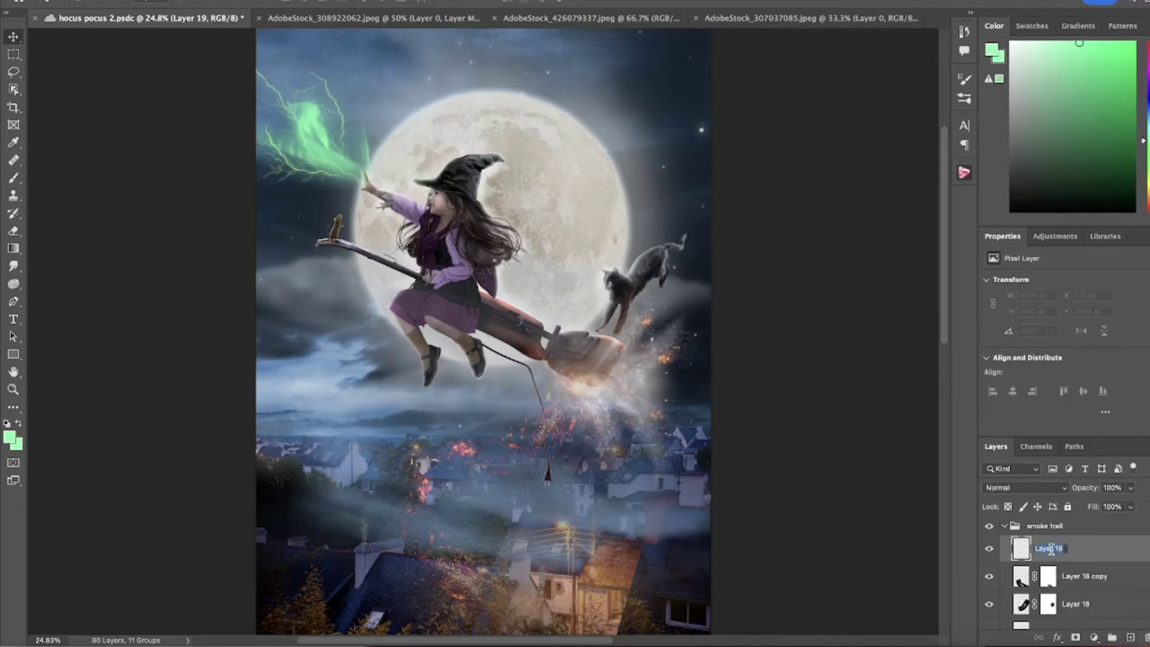
# Step: Choose the Chimney Smoke brush with white as the painting colour
pyautogui.click(964, 97)
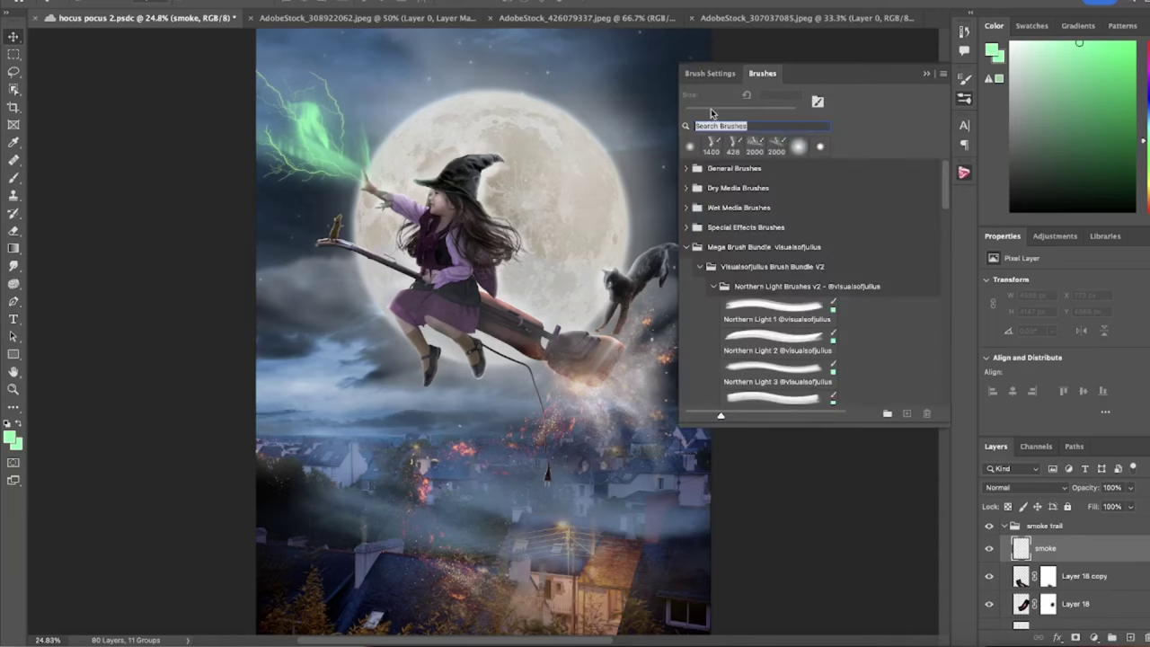
pyautogui.write('smoke')
pyautogui.click(733, 236)
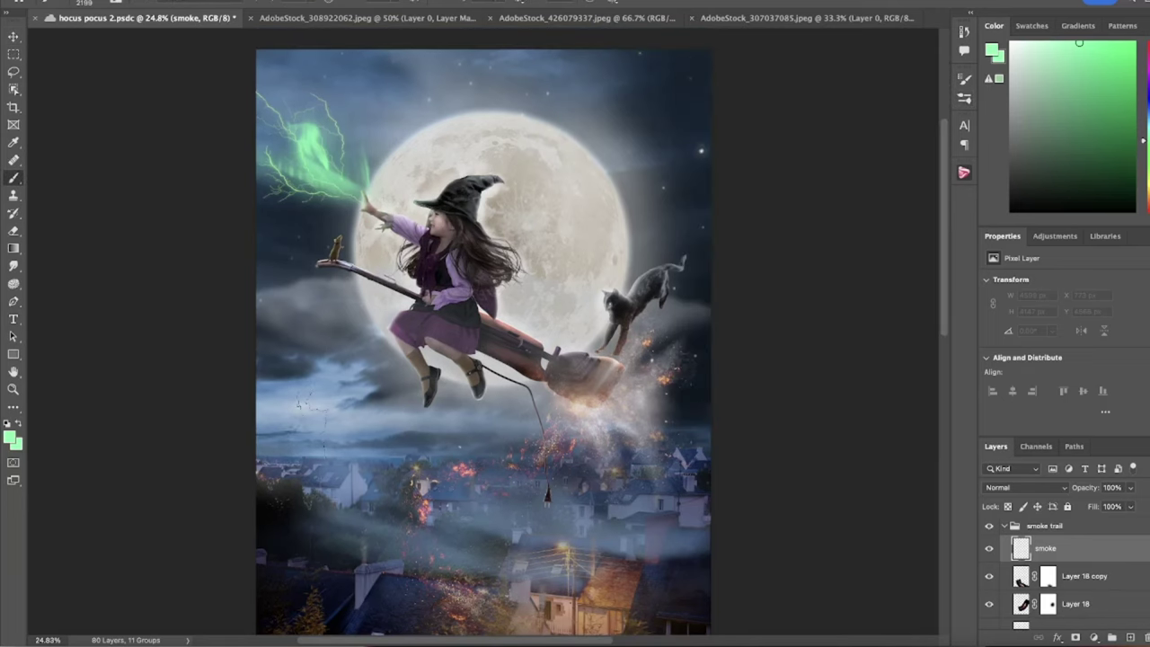
pyautogui.press('d')
pyautogui.press('x')
# Step: Stamp white smoke puffs along the fire trail down to the bottom
pyautogui.click(532, 454)
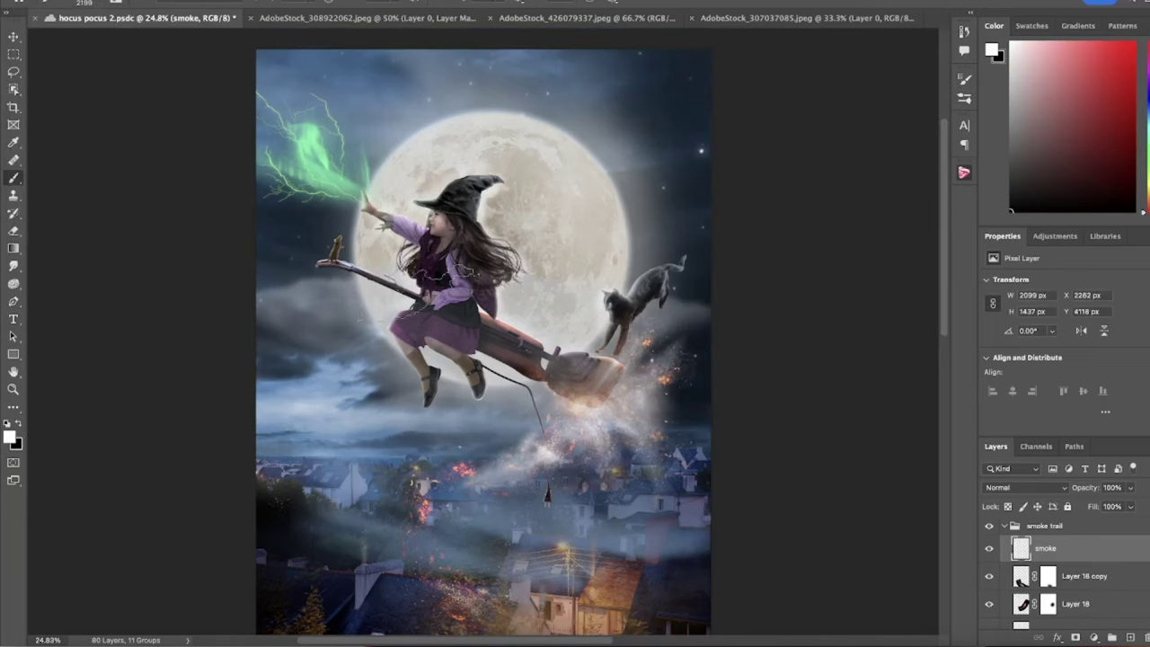
pyautogui.click(83, 3)
pyautogui.click(423, 510)
pyautogui.click(84, 4)
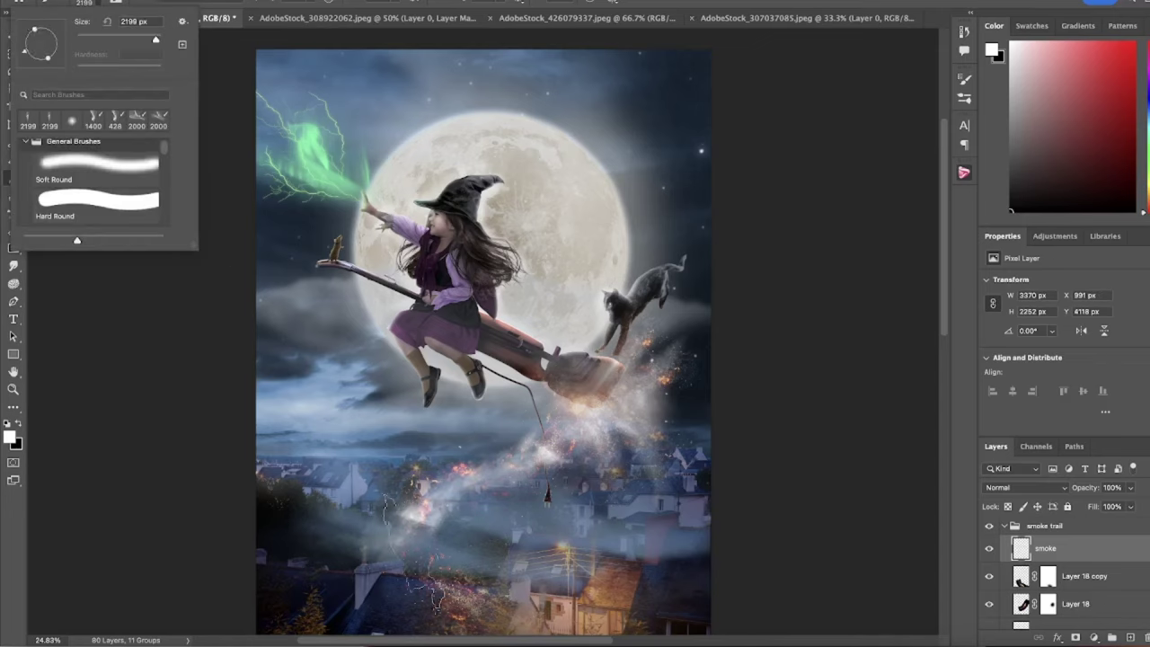
pyautogui.click(418, 553)
pyautogui.click(83, 4)
pyautogui.moveTo(53, 54); pyautogui.dragTo(45, 65)
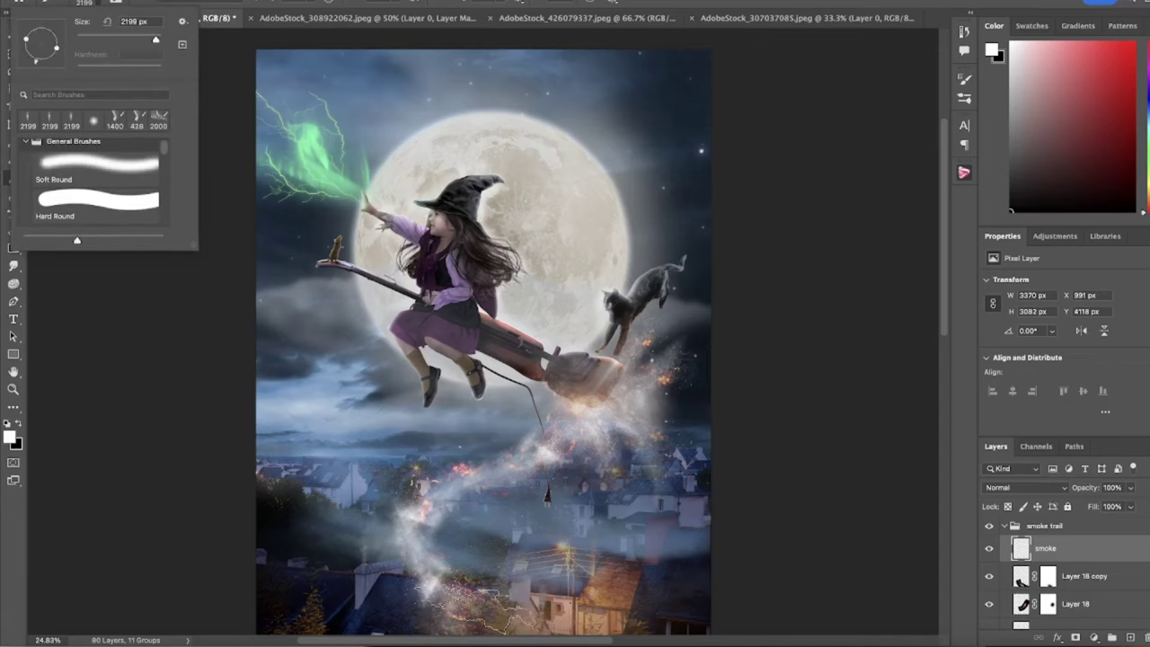
pyautogui.click(490, 611)
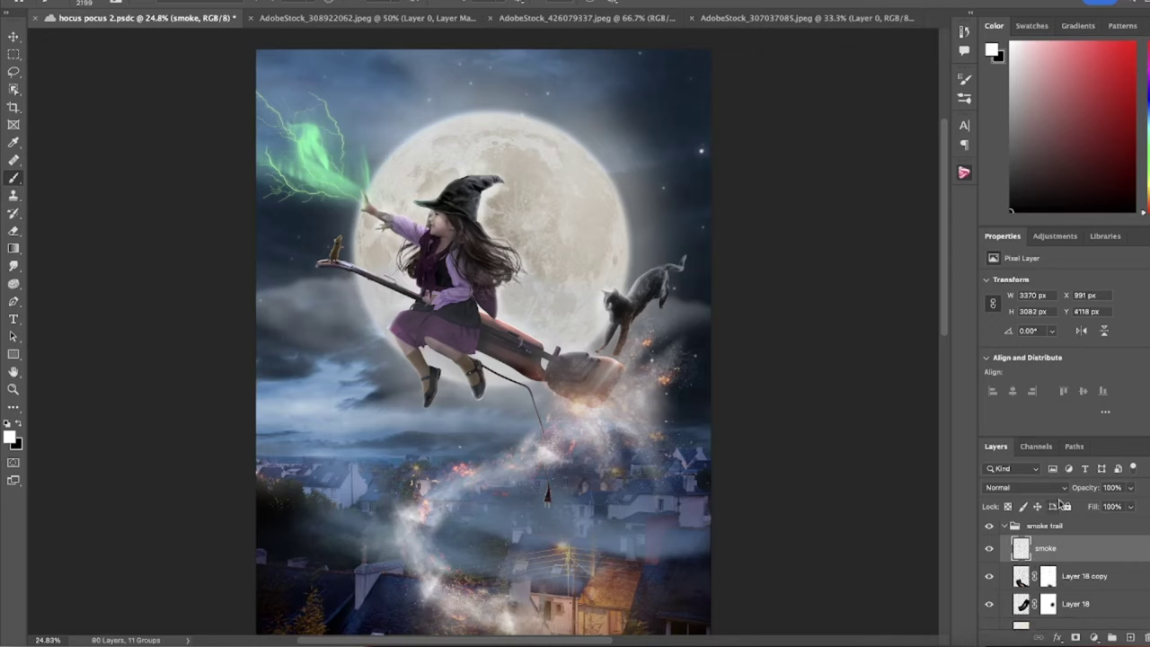
# Step: Move the smoke layer below Layer 18, keep Normal blending, and set 48% opacity
pyautogui.moveTo(1083, 548); pyautogui.dragTo(1095, 617)
pyautogui.click(1024, 487)
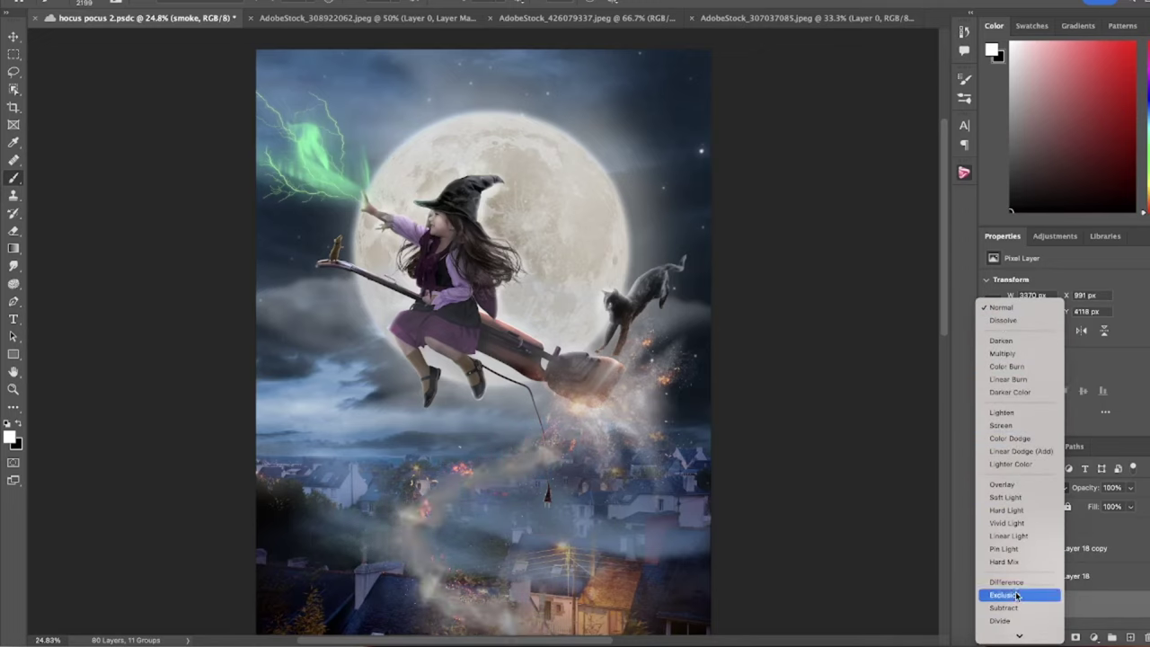
pyautogui.press('Escape')
pyautogui.moveTo(1116, 508); pyautogui.dragTo(1106, 508)
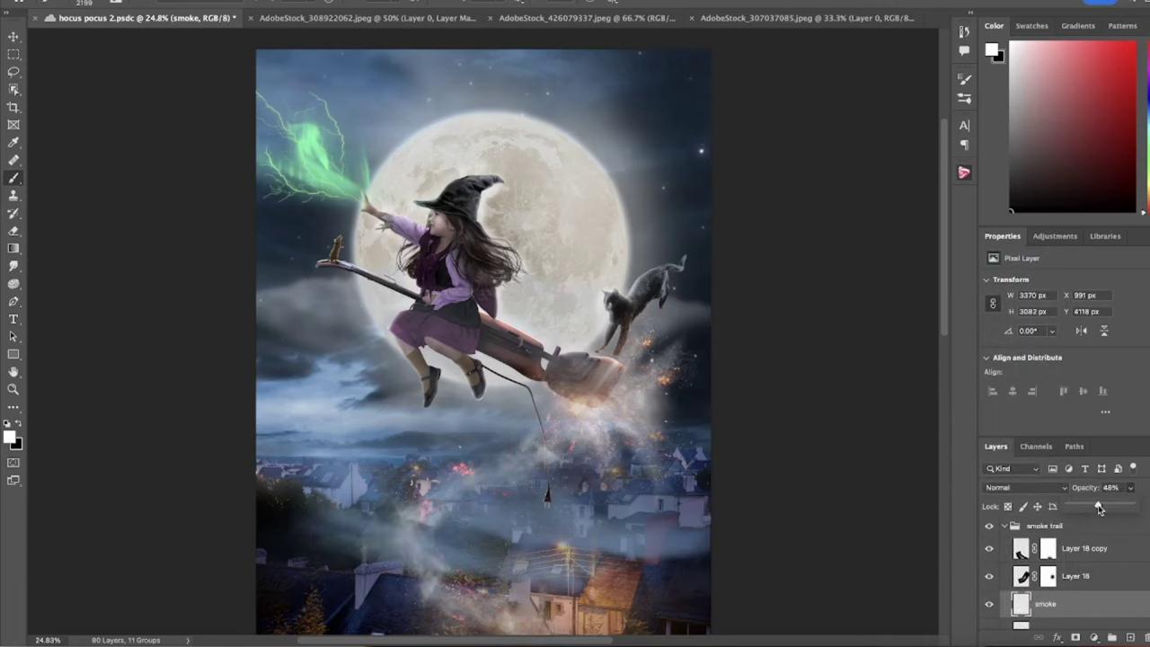
# Step: Toggle Layer 8 off and on to compare the clouds
pyautogui.scroll(-2, 1118, 582)
pyautogui.scroll(-2, 1118, 582)
pyautogui.scroll(-2, 1119, 582)
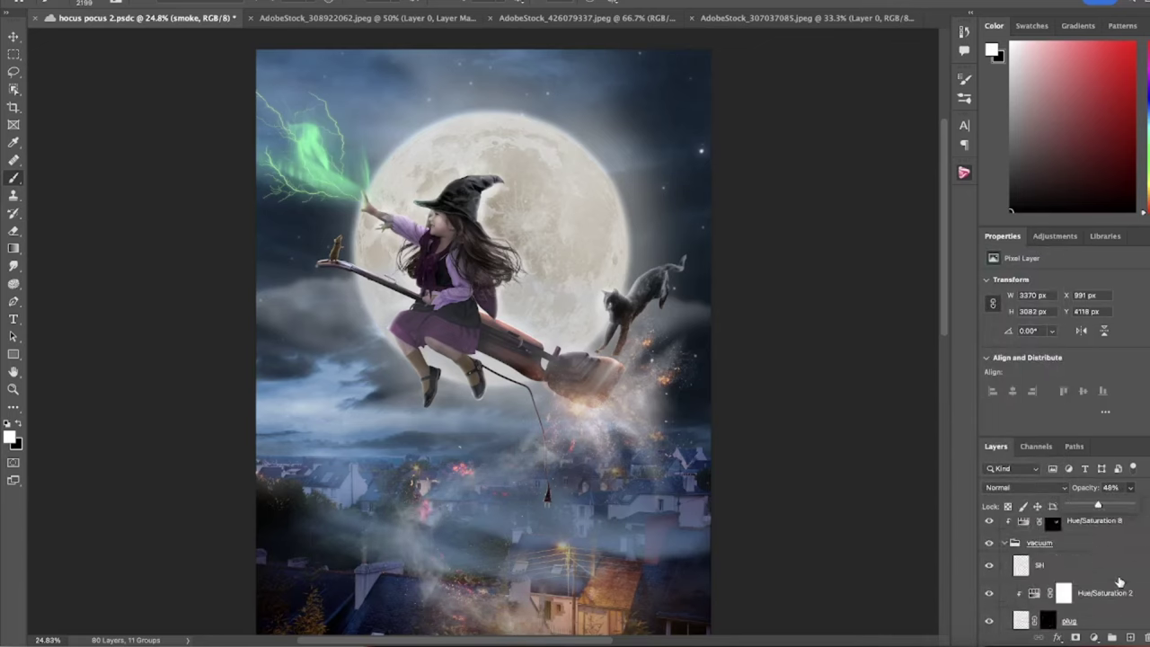
pyautogui.scroll(3, 1119, 583)
pyautogui.scroll(2, 987, 563)
pyautogui.scroll(-2, 1096, 578)
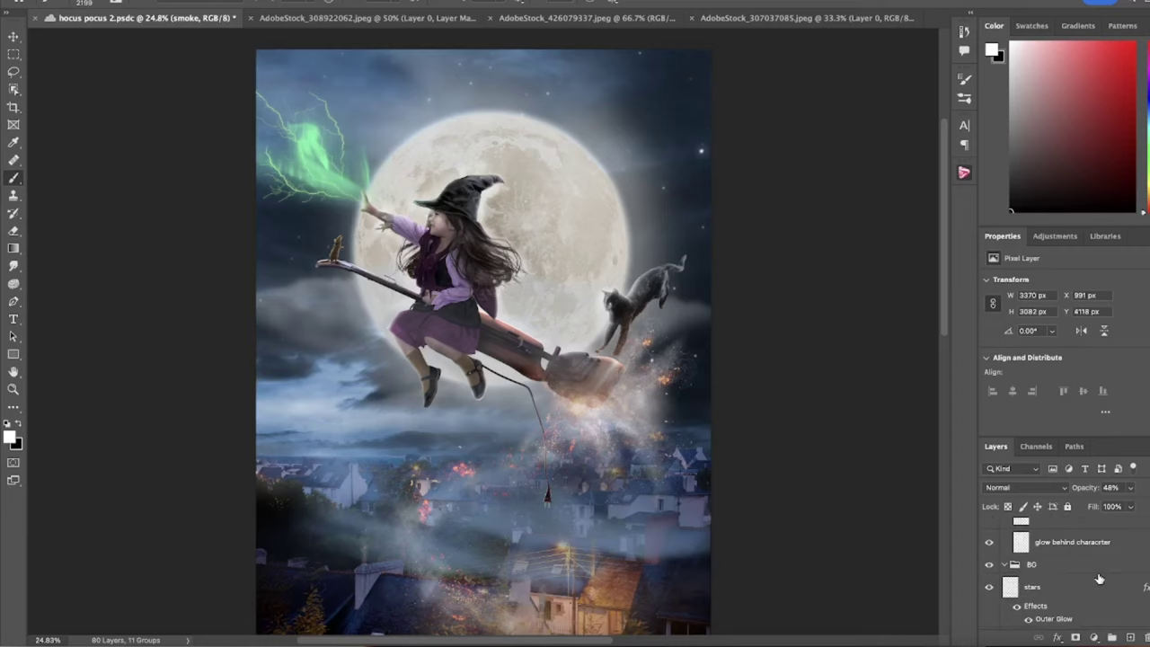
pyautogui.scroll(-2, 1096, 578)
pyautogui.scroll(-2, 1096, 578)
pyautogui.scroll(-2, 1098, 578)
pyautogui.scroll(-3, 1098, 578)
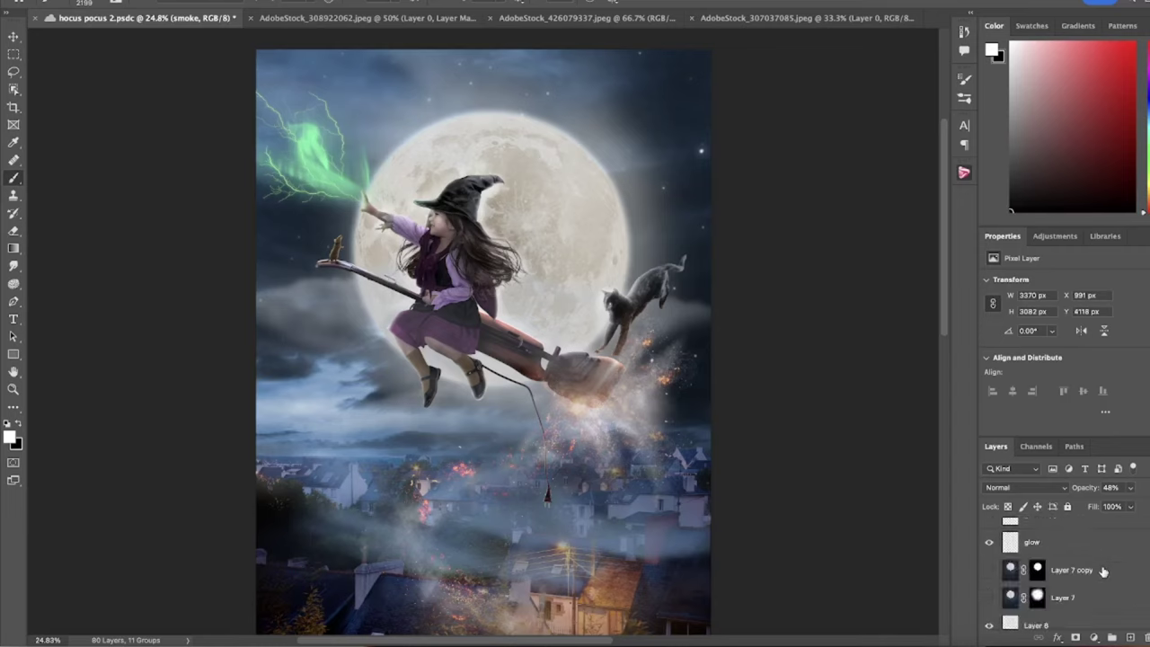
pyautogui.scroll(-2, 1078, 575)
pyautogui.click(989, 562)
pyautogui.click(989, 561)
pyautogui.click(989, 561)
pyautogui.click(989, 561)
# Step: Toggle the V smoke group, then rotate its mask about 48.6° around the broom
pyautogui.scroll(-2, 991, 566)
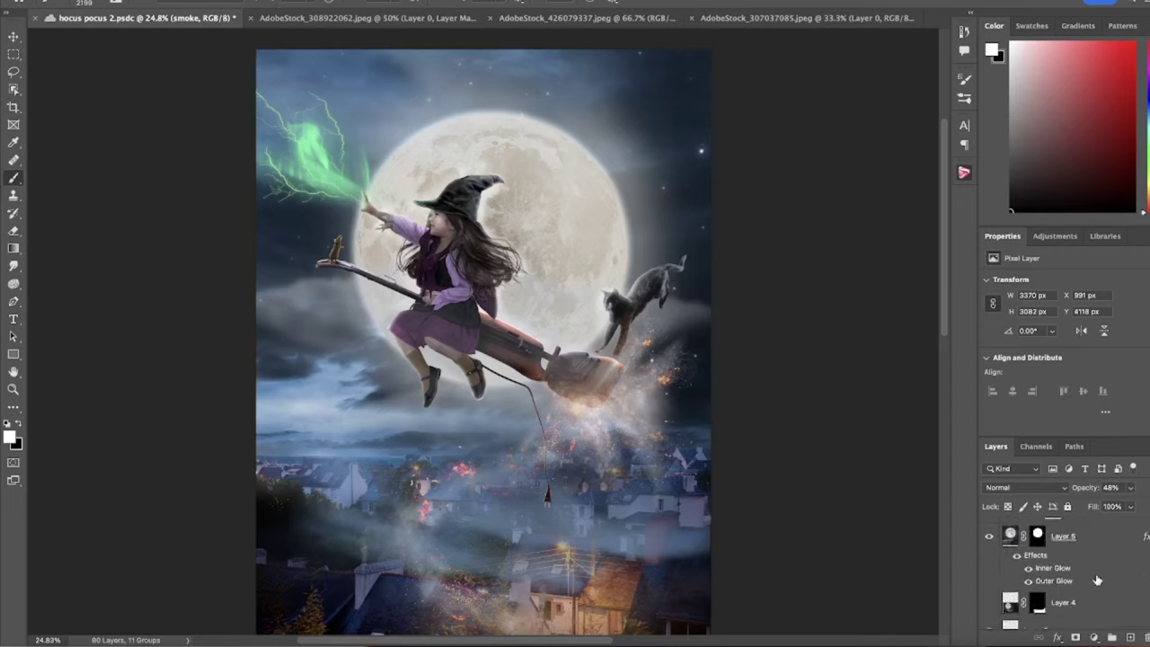
pyautogui.scroll(-2, 991, 566)
pyautogui.scroll(-2, 991, 566)
pyautogui.scroll(-2, 991, 566)
pyautogui.press('v')
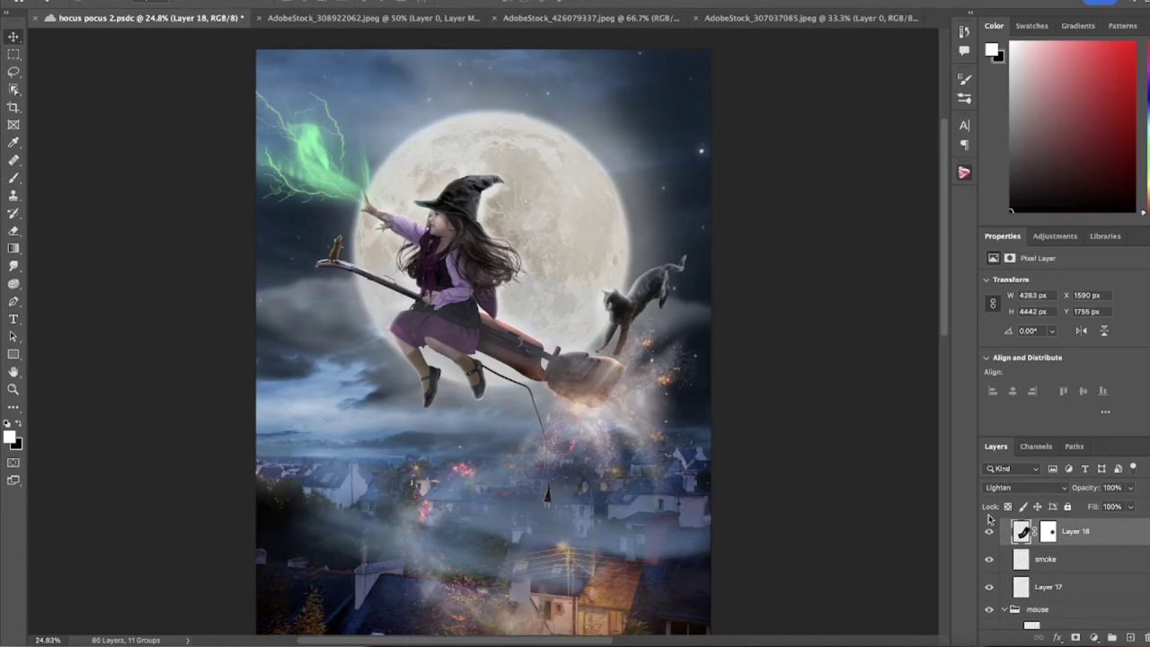
pyautogui.scroll(-2, 991, 539)
pyautogui.click(988, 591)
pyautogui.click(988, 592)
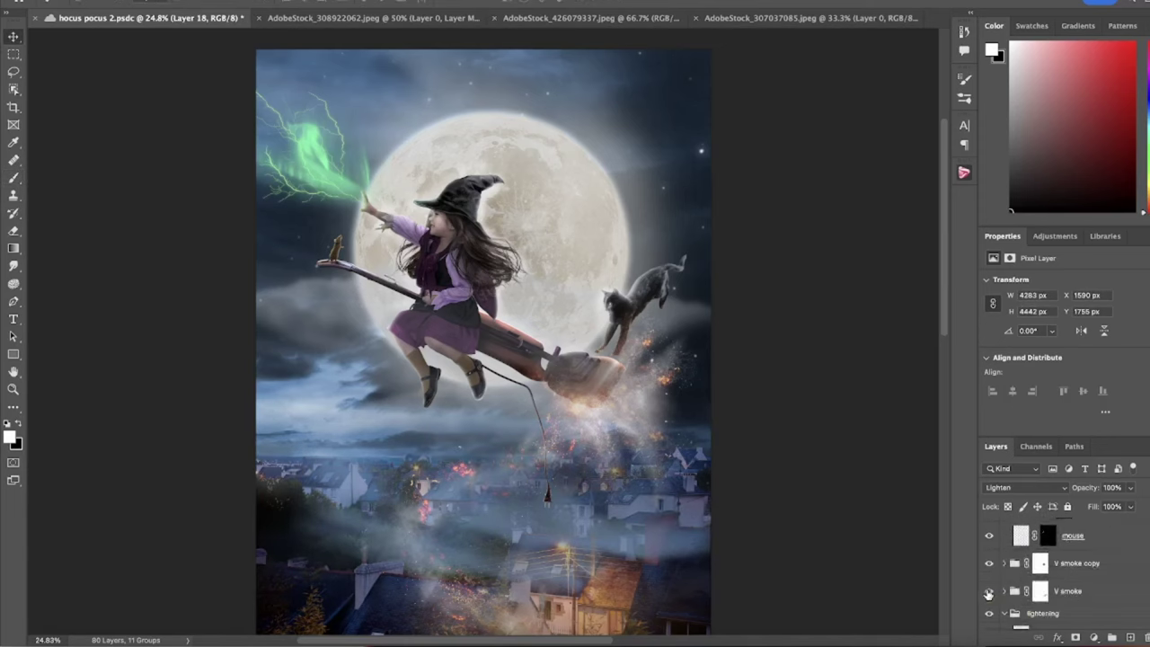
pyautogui.click(1041, 590)
pyautogui.moveTo(745, 408); pyautogui.dragTo(669, 397)
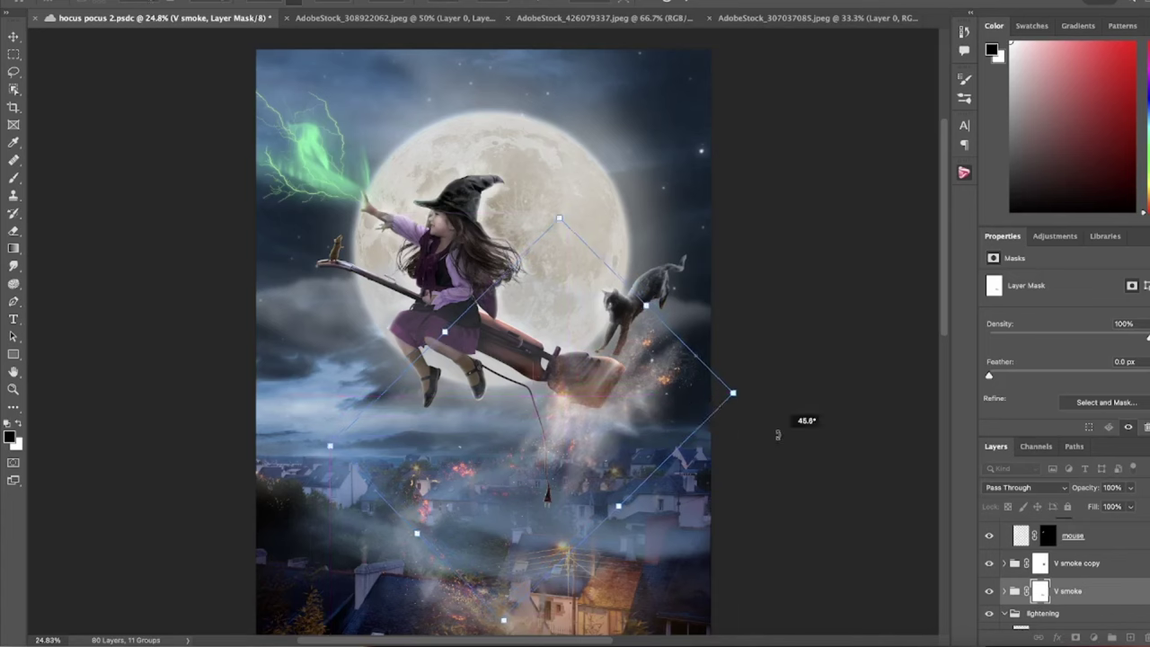
# Step: Commit the V smoke rotation, then rotate and shrink the V smoke copy mask around broom and cat
pyautogui.press('Return')
pyautogui.hotkey('alt', ']')
pyautogui.hotkey('ctrl', 't')
pyautogui.moveTo(629, 297)
pyautogui.mouseDown()
pyautogui.moveTo(454, 542)
pyautogui.moveTo(503, 575)
pyautogui.mouseUp()
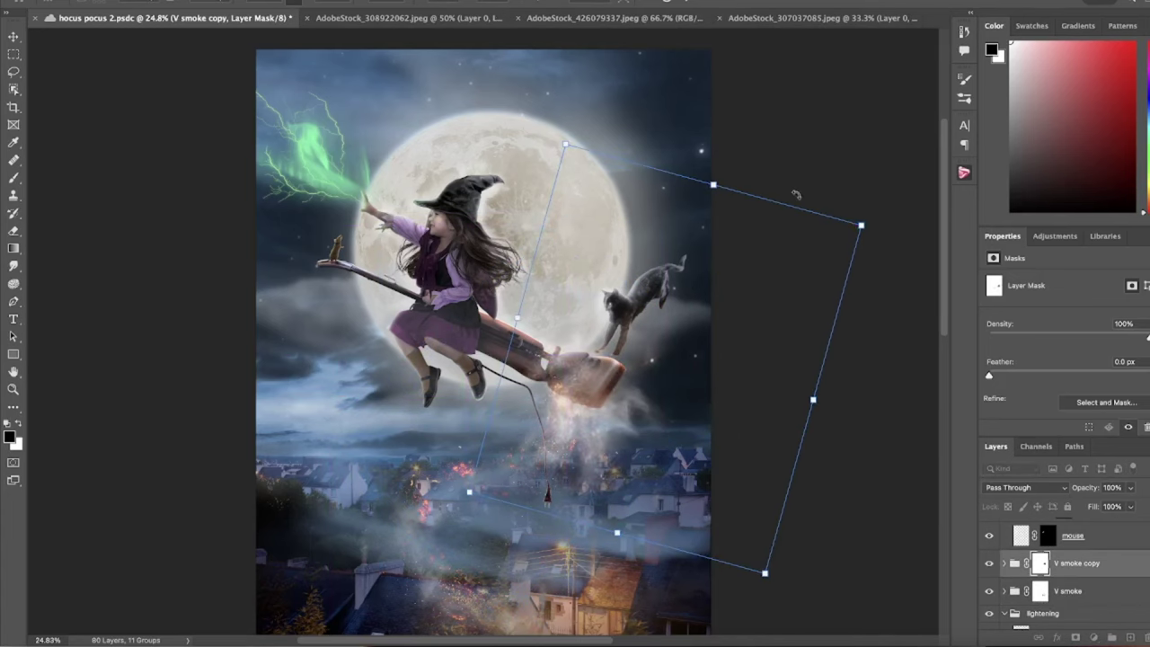
pyautogui.moveTo(813, 398); pyautogui.dragTo(671, 381)
pyautogui.click(688, 6)
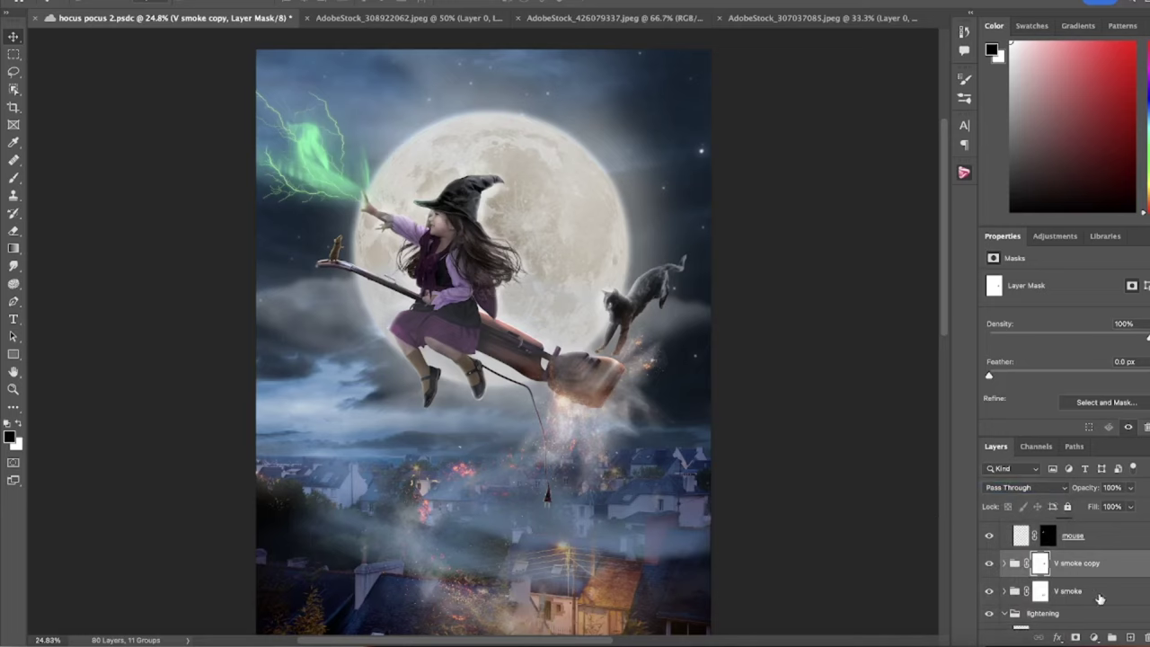
# Step: Rotate and scale the smoke layer to sit below the broom
pyautogui.scroll(-1, 1079, 584)
pyautogui.click(1065, 582)
pyautogui.scroll(-1, 1060, 584)
pyautogui.scroll(-1, 1060, 588)
pyautogui.scroll(-1, 1058, 593)
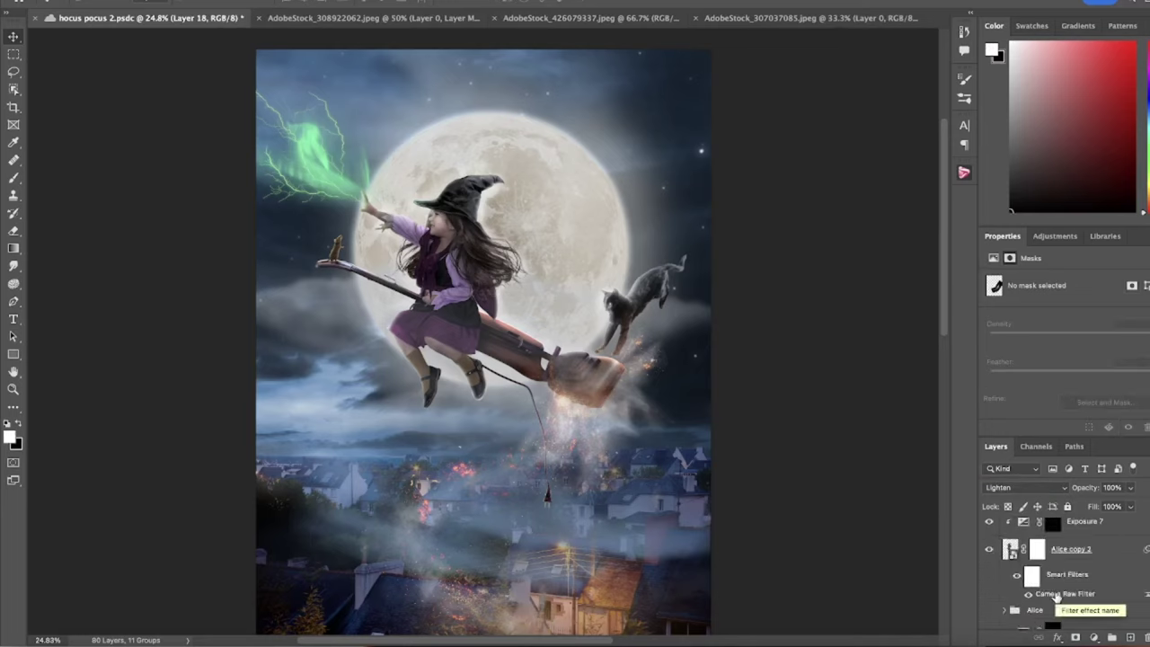
pyautogui.scroll(-1, 1057, 593)
pyautogui.scroll(-1, 1033, 580)
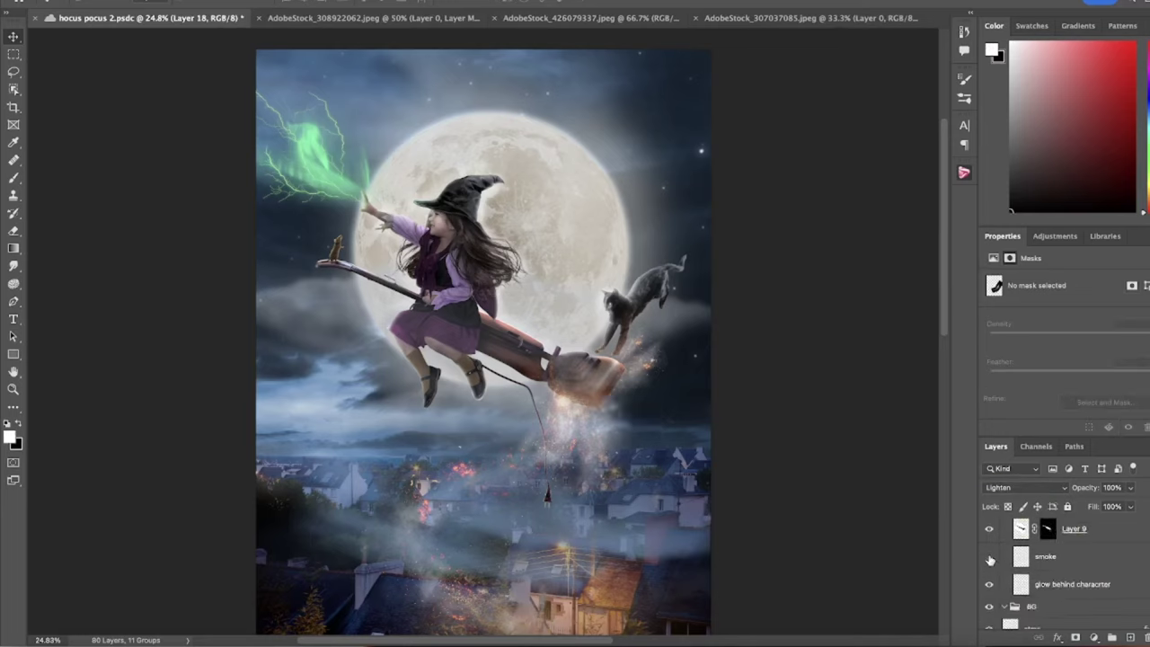
pyautogui.click(1042, 556)
pyautogui.hotkey('ctrl', 't')
pyautogui.moveTo(782, 503); pyautogui.dragTo(551, 469)
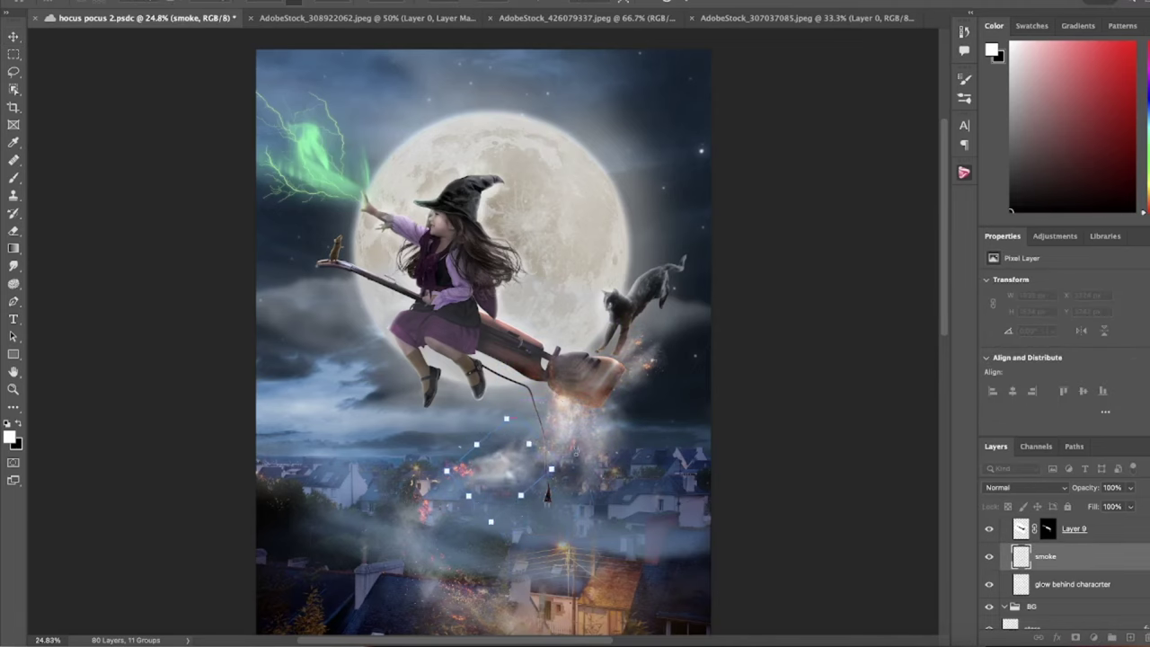
pyautogui.press('Return')
# Step: Duplicate Layer 18 as Layer 18 copy 3 and rotate and skew it
pyautogui.scroll(3, 1060, 548)
pyautogui.click(1020, 552)
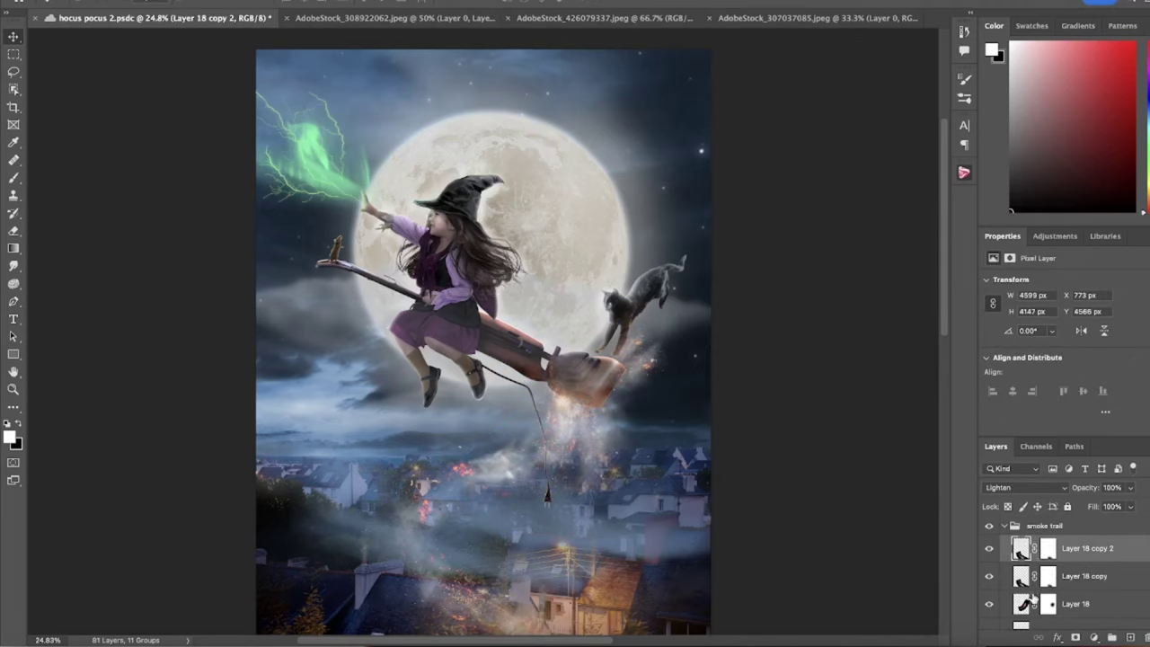
pyautogui.click(1024, 598)
pyautogui.hotkey('ctrl', 'j')
pyautogui.hotkey('ctrl', 't')
pyautogui.moveTo(746, 387)
pyautogui.mouseDown()
pyautogui.moveTo(697, 410)
pyautogui.moveTo(719, 341)
pyautogui.mouseUp()
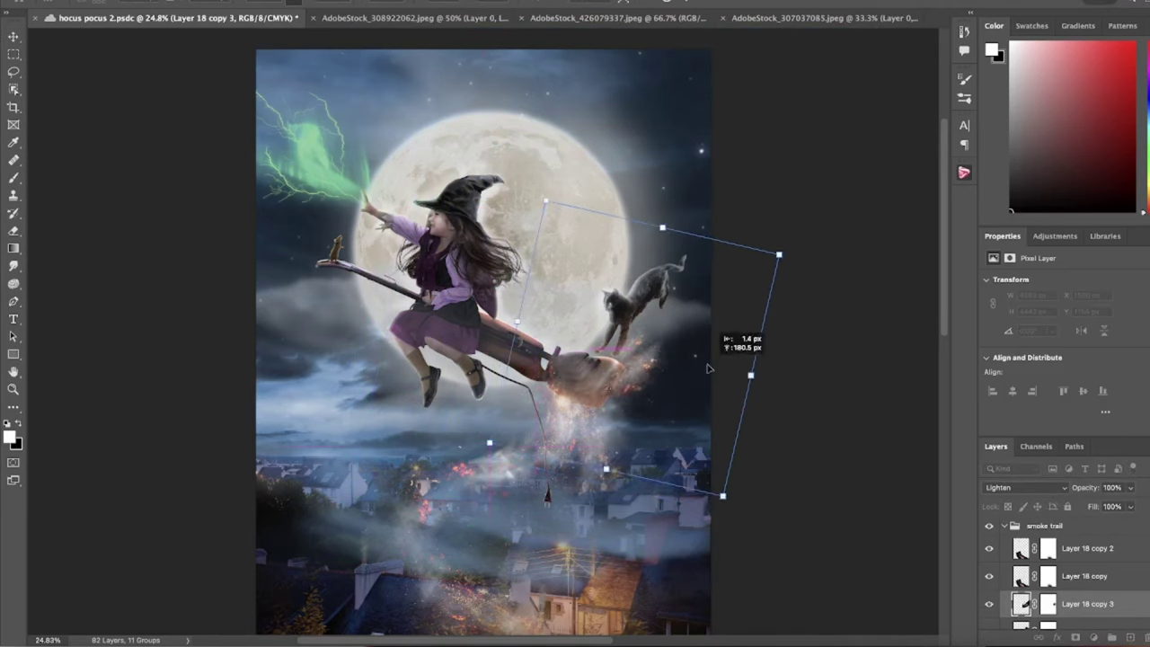
pyautogui.press('Return')
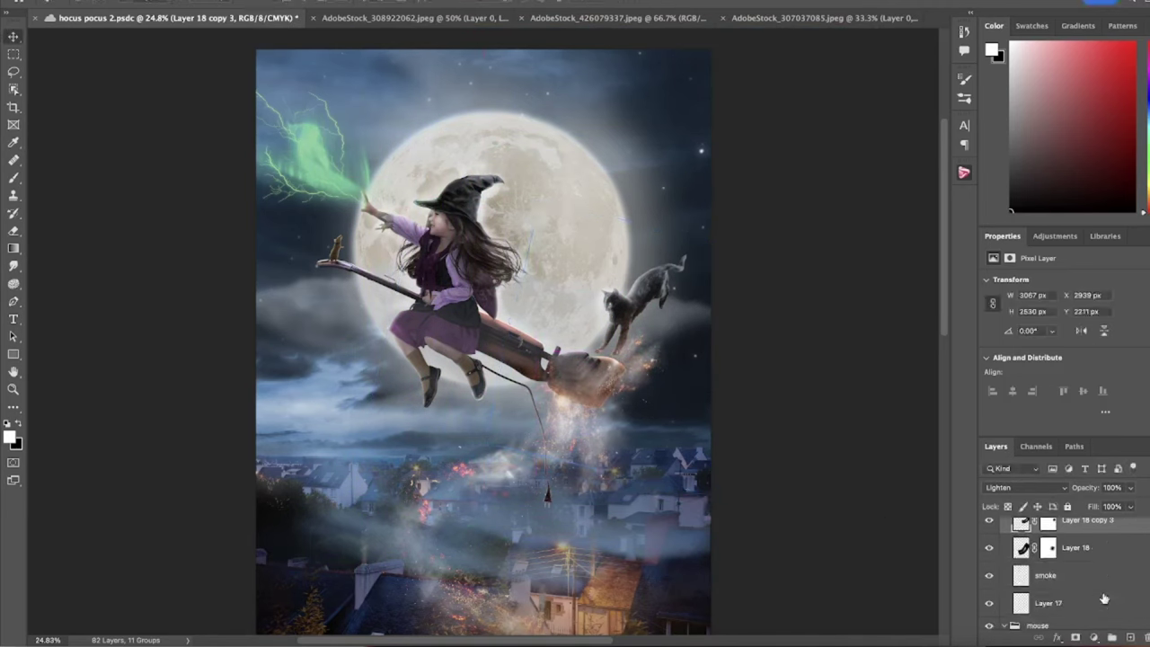
# Step: Duplicate the smoke layer and set the copy to Exclusion at 24% opacity
pyautogui.click(1060, 565)
pyautogui.hotkey('ctrl', 'j')
pyautogui.click(1024, 487)
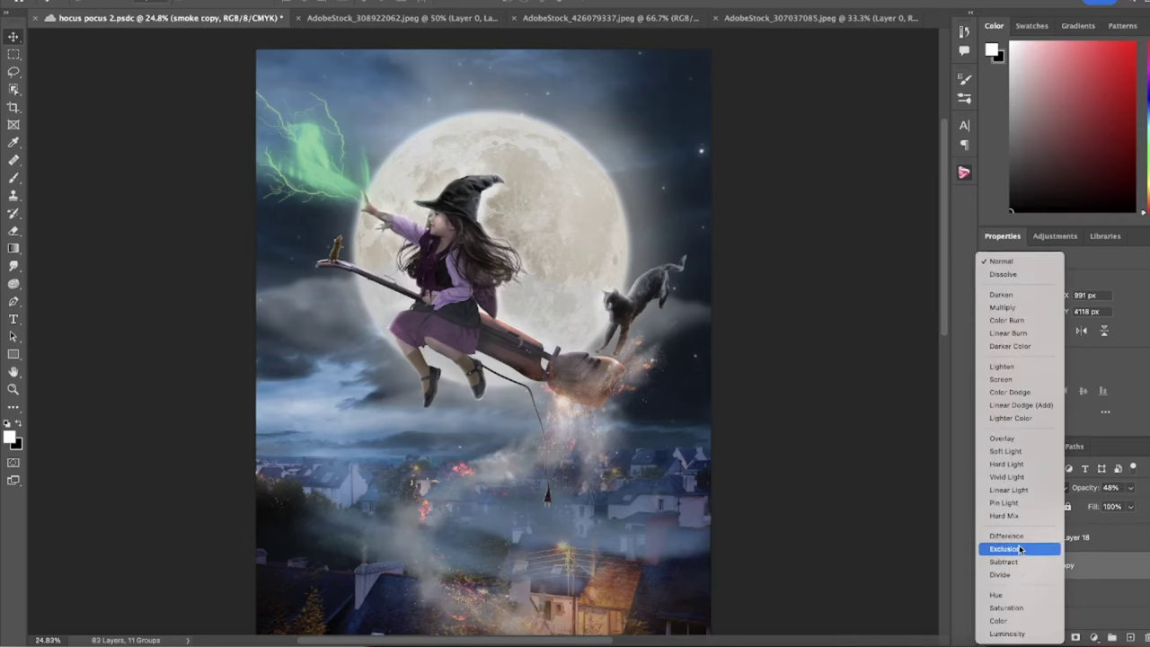
pyautogui.click(1007, 546)
pyautogui.press('2')
pyautogui.press('4')
# Step: Duplicate Layer 9, the cord, as Layer 9 copy 3
pyautogui.scroll(-3, 1075, 587)
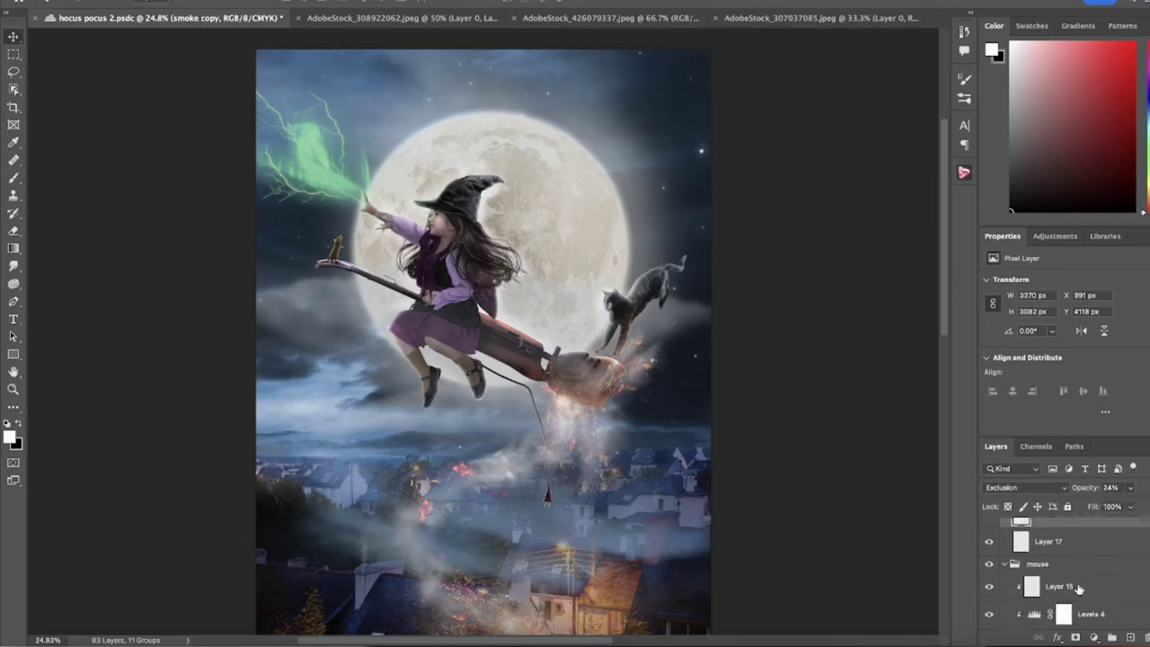
pyautogui.click(1082, 584)
pyautogui.scroll(-2, 1092, 579)
pyautogui.scroll(-3, 1092, 578)
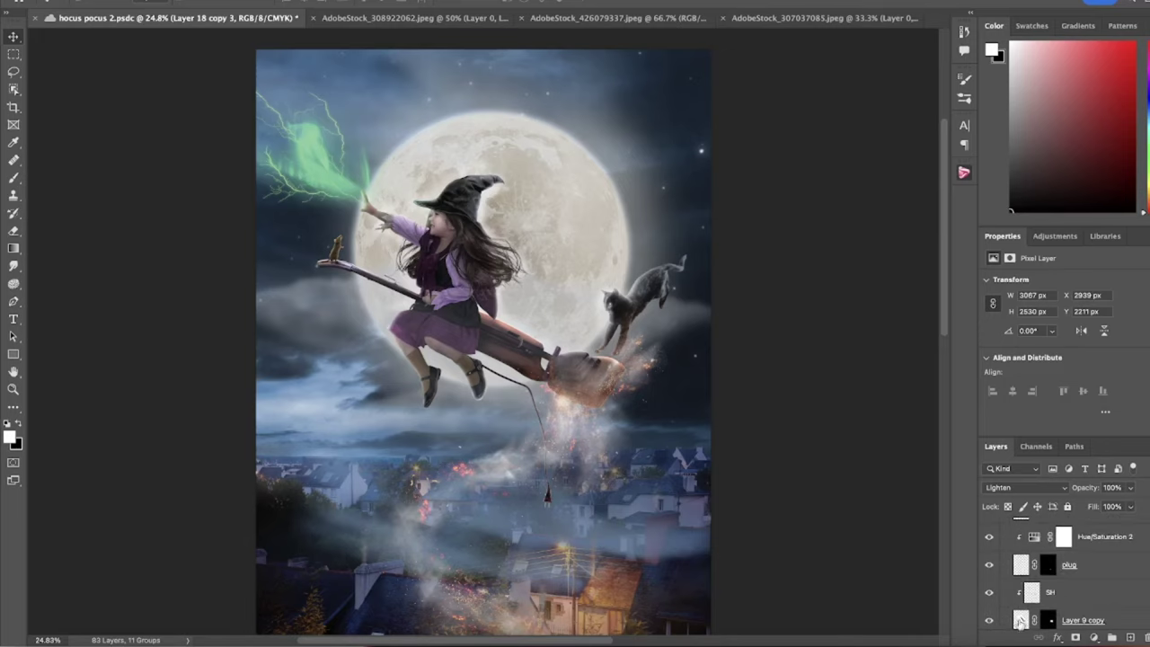
pyautogui.click(1020, 582)
pyautogui.hotkey('ctrl', 'j')
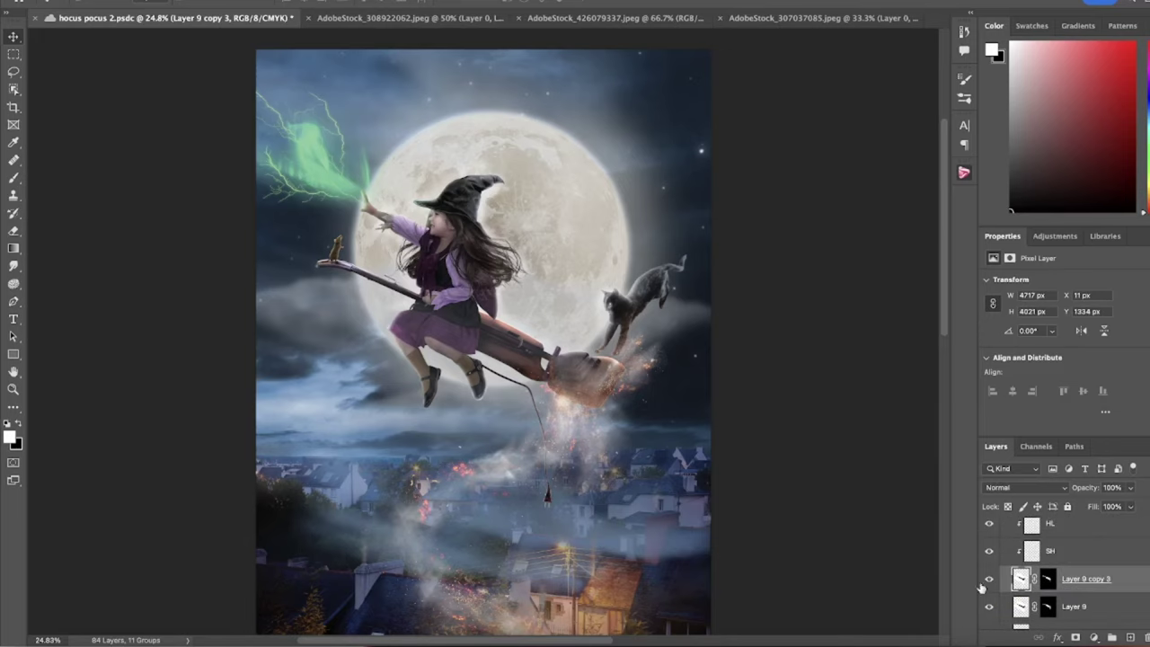
# Step: Move and rotate the cord into place with Free Transform
pyautogui.click(1048, 607)
pyautogui.press('b')
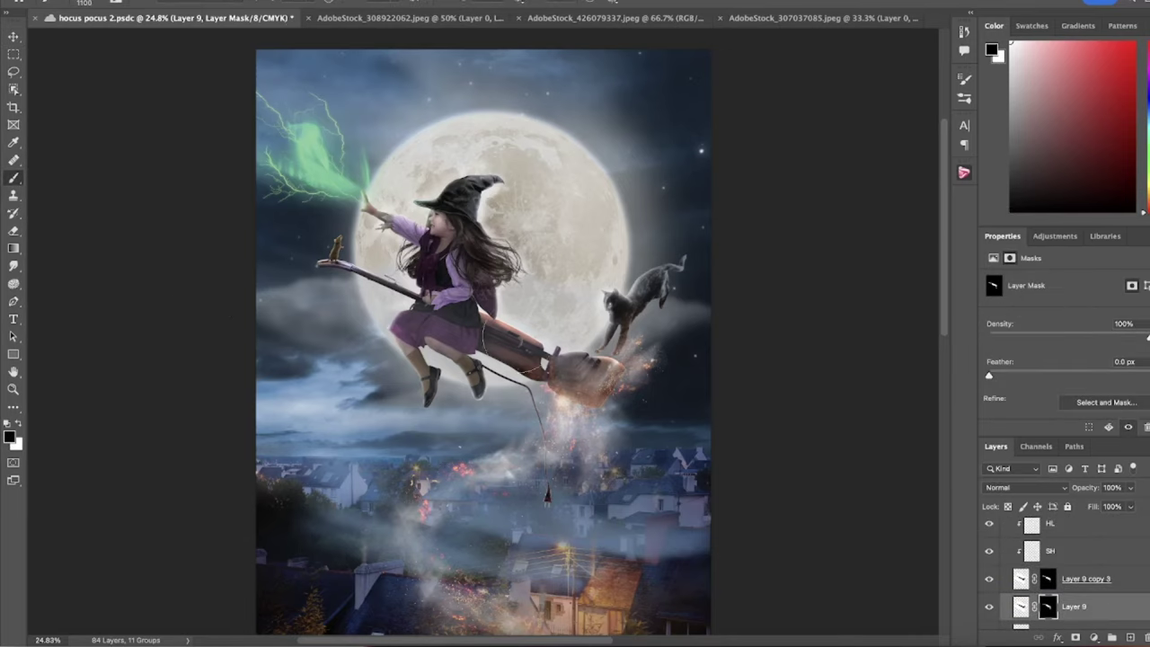
pyautogui.click(1020, 607)
pyautogui.hotkey('ctrl', 't')
pyautogui.moveTo(619, 355)
pyautogui.mouseDown()
pyautogui.moveTo(668, 355)
pyautogui.moveTo(683, 341)
pyautogui.mouseUp()
pyautogui.click(1048, 607)
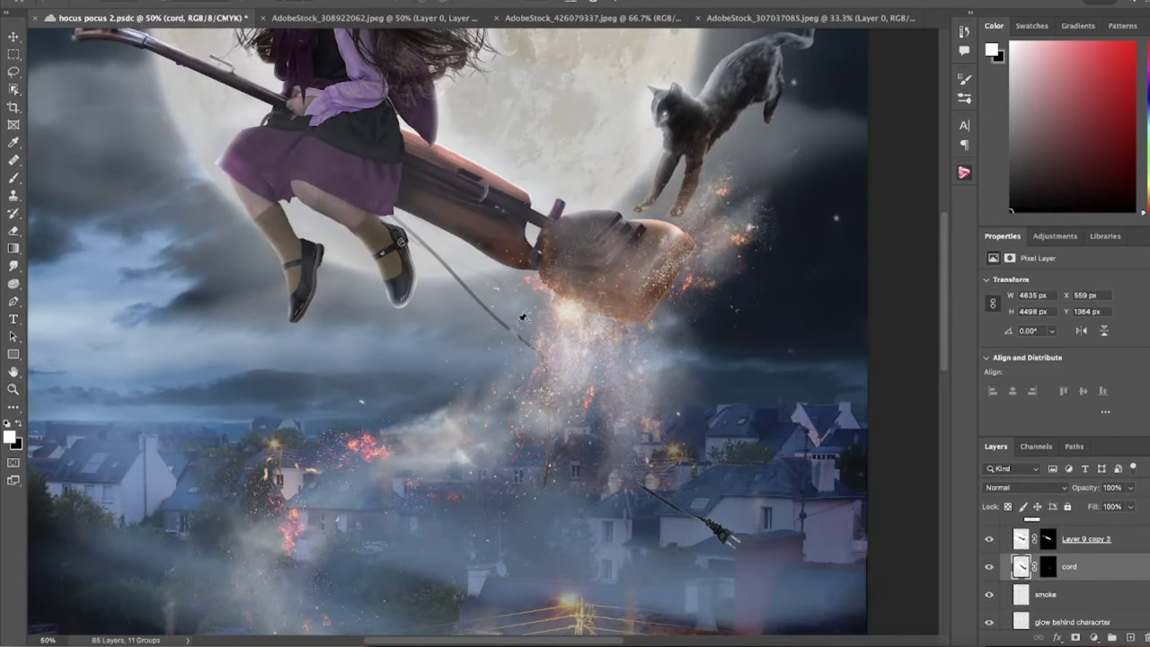
# Step: Warp the cord so its lower end bends up and right, then target the cord's mask
pyautogui.click(544, 358)
pyautogui.moveTo(548, 483); pyautogui.dragTo(688, 368)
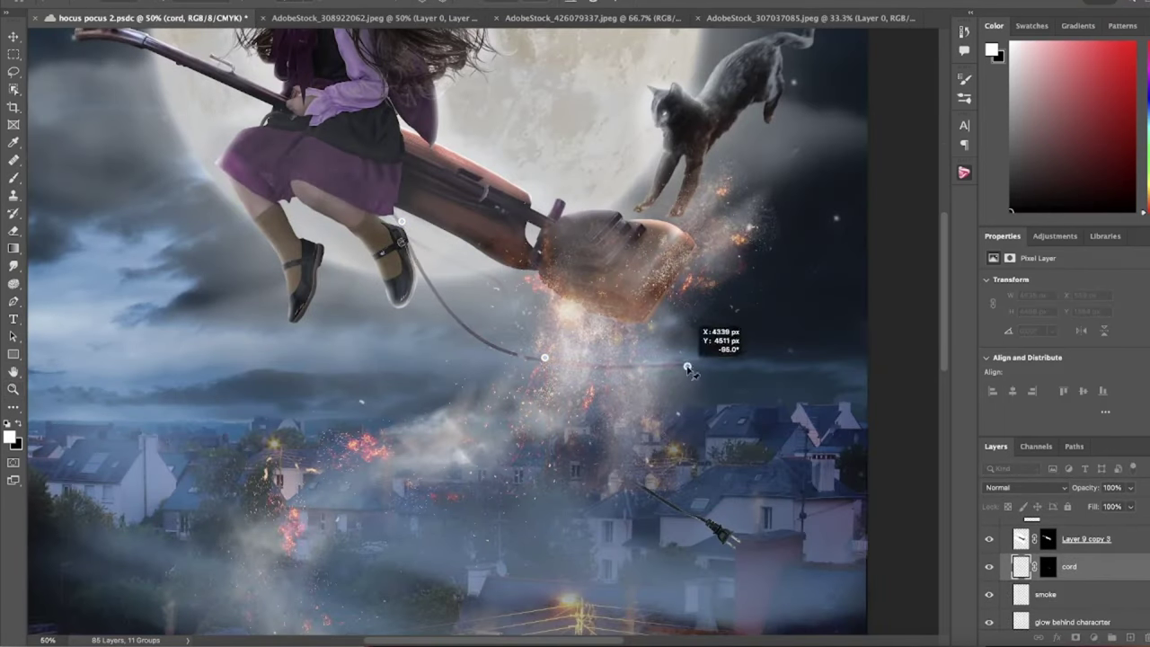
pyautogui.click(618, 3)
pyautogui.click(1047, 539)
pyautogui.press('b')
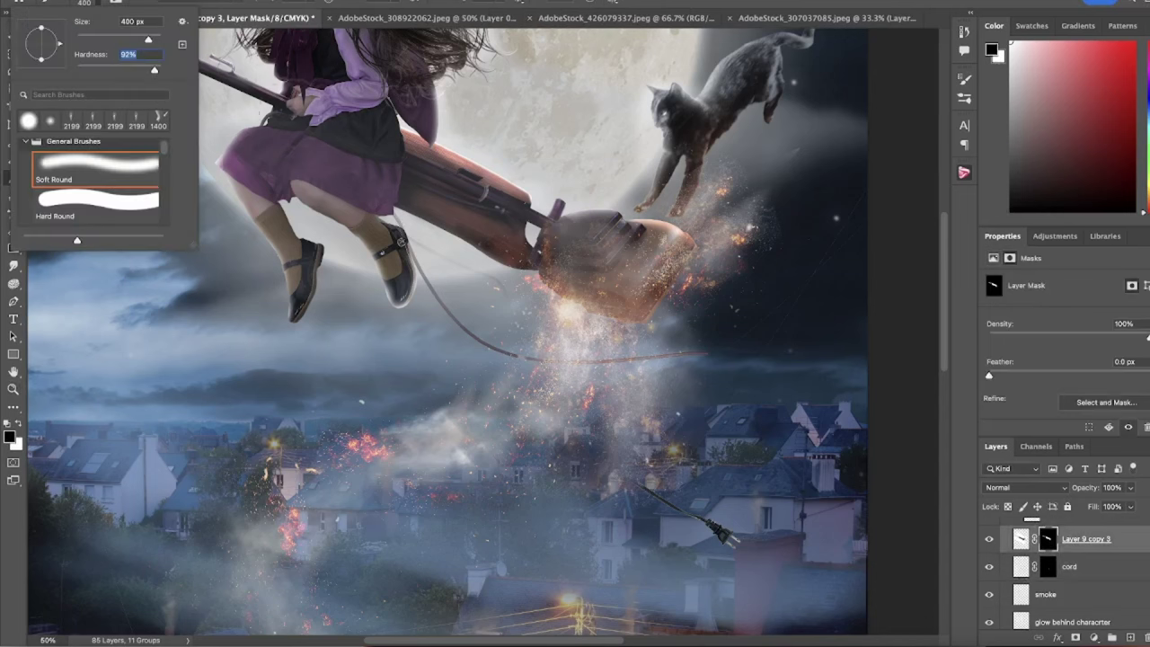
pyautogui.click(1047, 566)
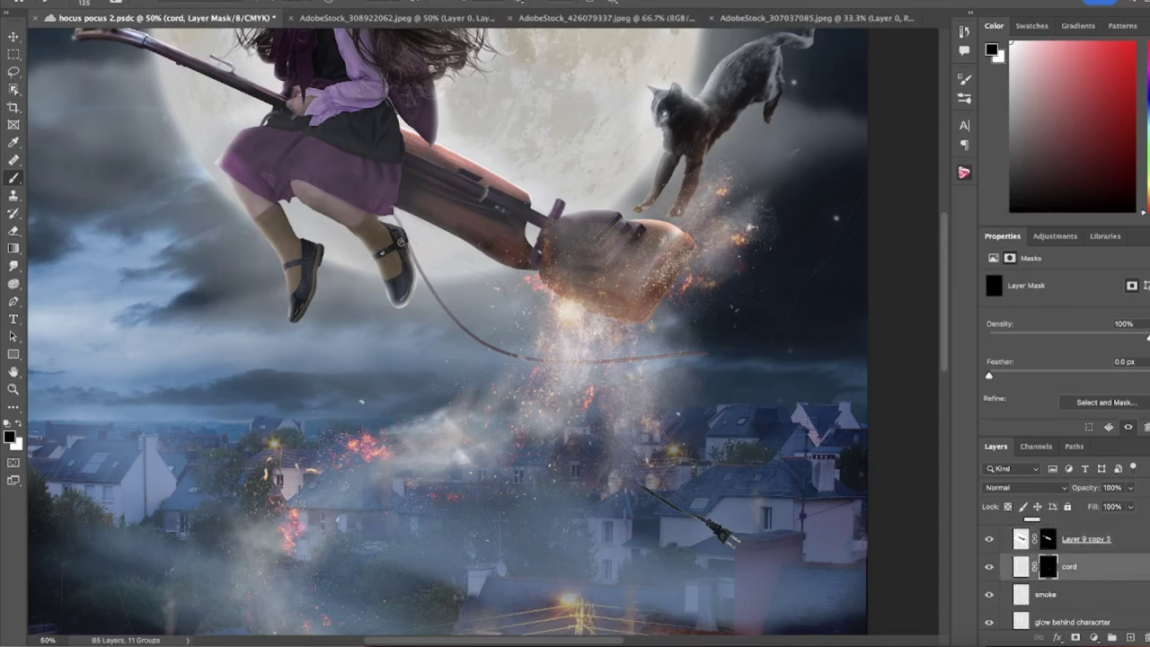
# Step: Rotate and reshape the plug with Free Transform so it hangs at the cord's end
pyautogui.keyDown('ctrl'); pyautogui.click(723, 534); pyautogui.keyUp('ctrl')
pyautogui.hotkey('ctrl', 't')
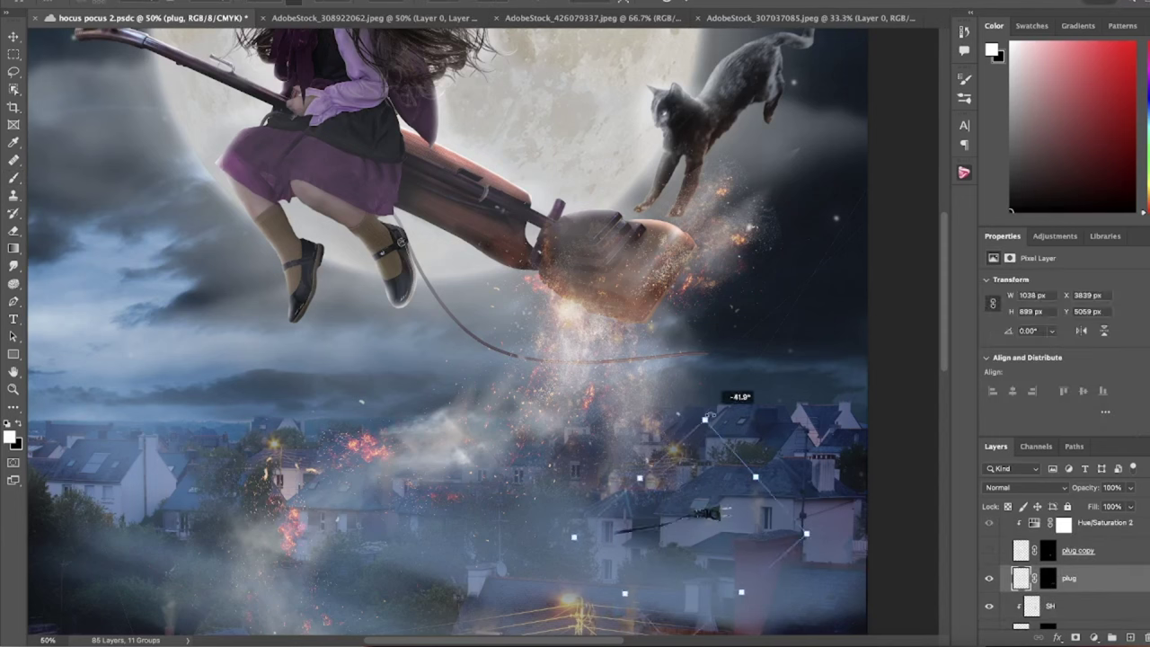
pyautogui.moveTo(718, 503)
pyautogui.mouseDown()
pyautogui.moveTo(808, 341)
pyautogui.moveTo(797, 260)
pyautogui.moveTo(791, 274)
pyautogui.mouseUp()
pyautogui.click(126, 2)
pyautogui.click(353, 500)
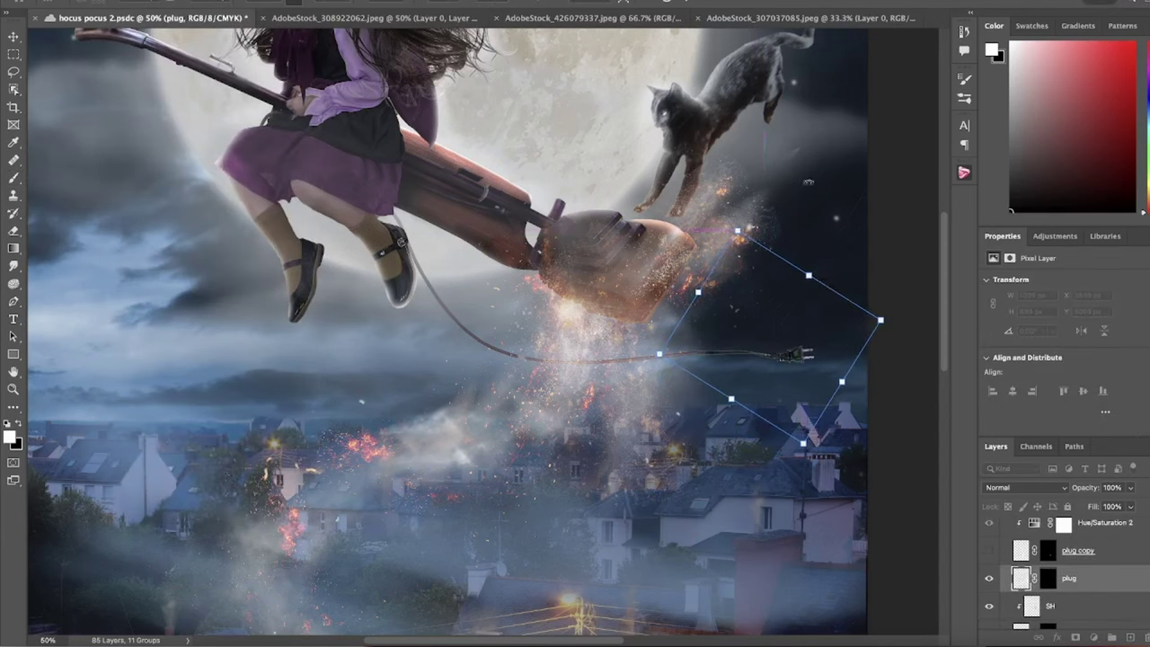
pyautogui.press('Return')
# Step: Clip the red Hue/Saturation 2 tint to the plug and fit the canvas in view
pyautogui.moveTo(1024, 522); pyautogui.dragTo(1018, 536)
pyautogui.keyDown('alt'); pyautogui.click(1019, 564); pyautogui.keyUp('alt')
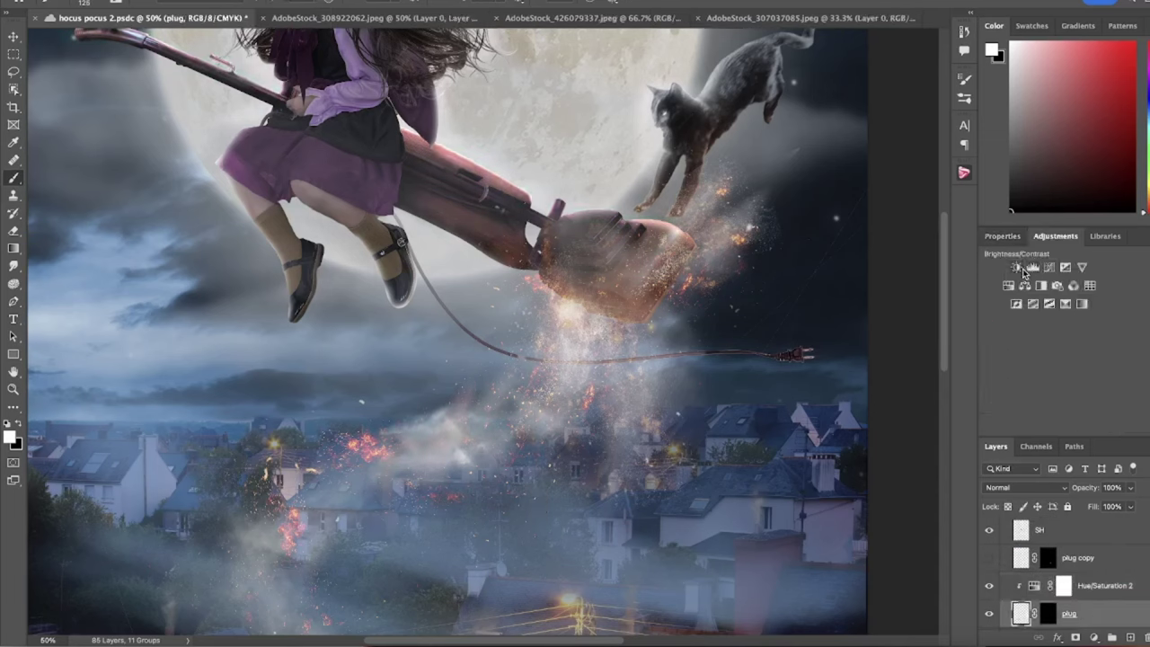
pyautogui.press('x')
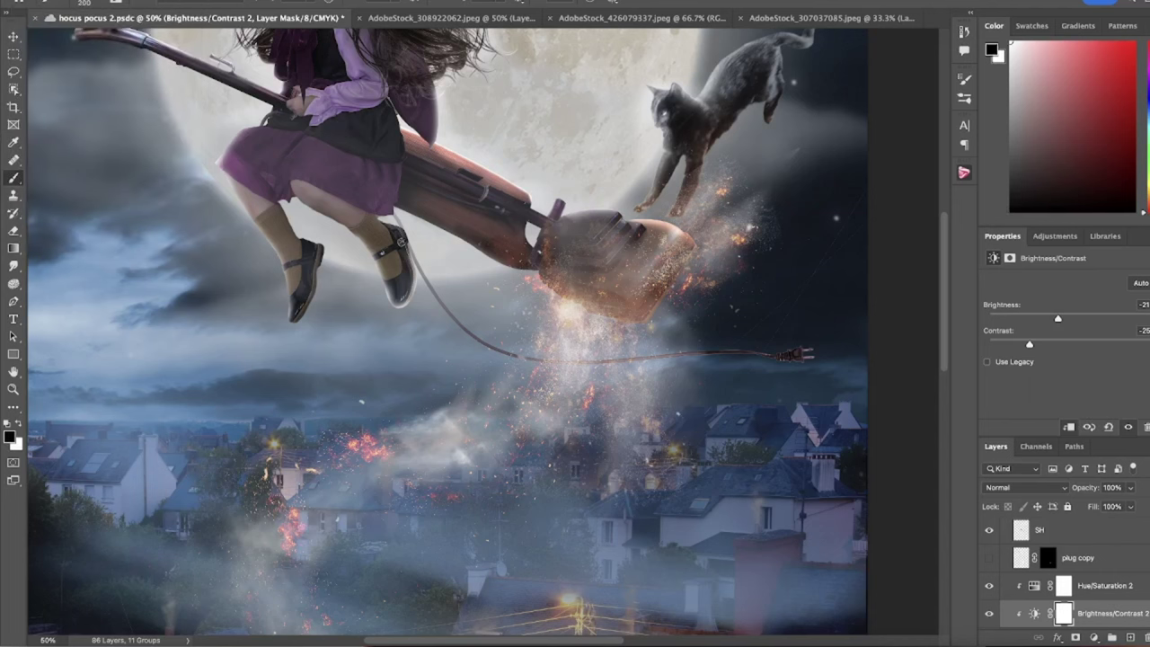
pyautogui.press('z')
pyautogui.hotkey('ctrl', '0')
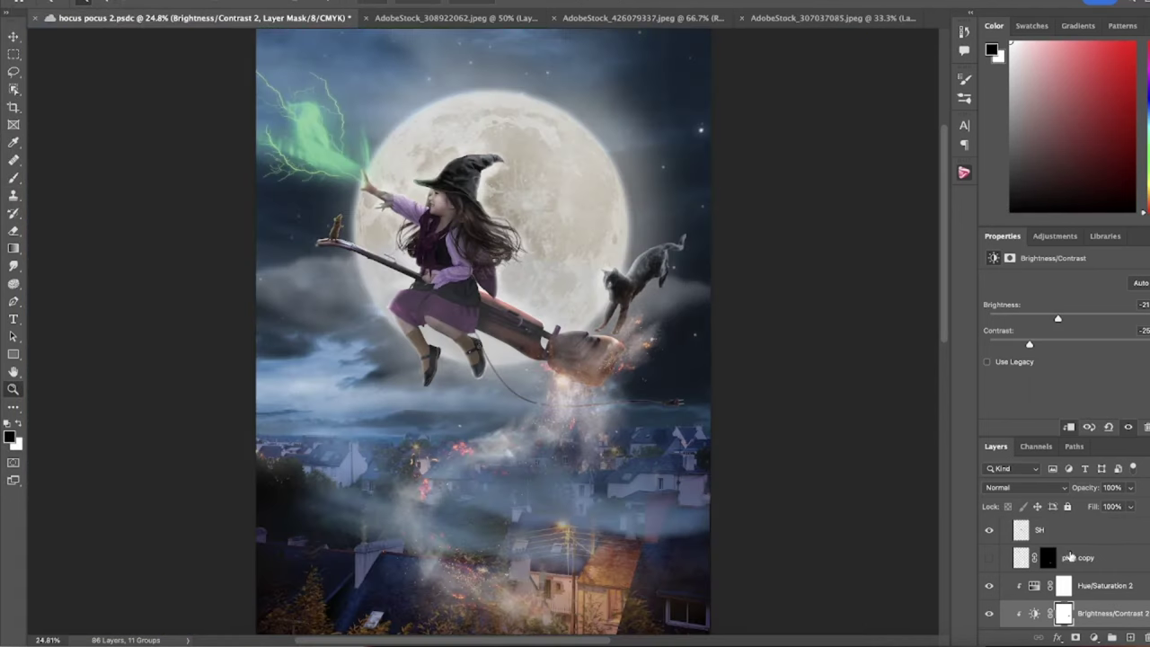
# Step: Paste the barn sunset photo, enlarge and slightly rotate it, and blend it in Lighten mode
pyautogui.click(1129, 636)
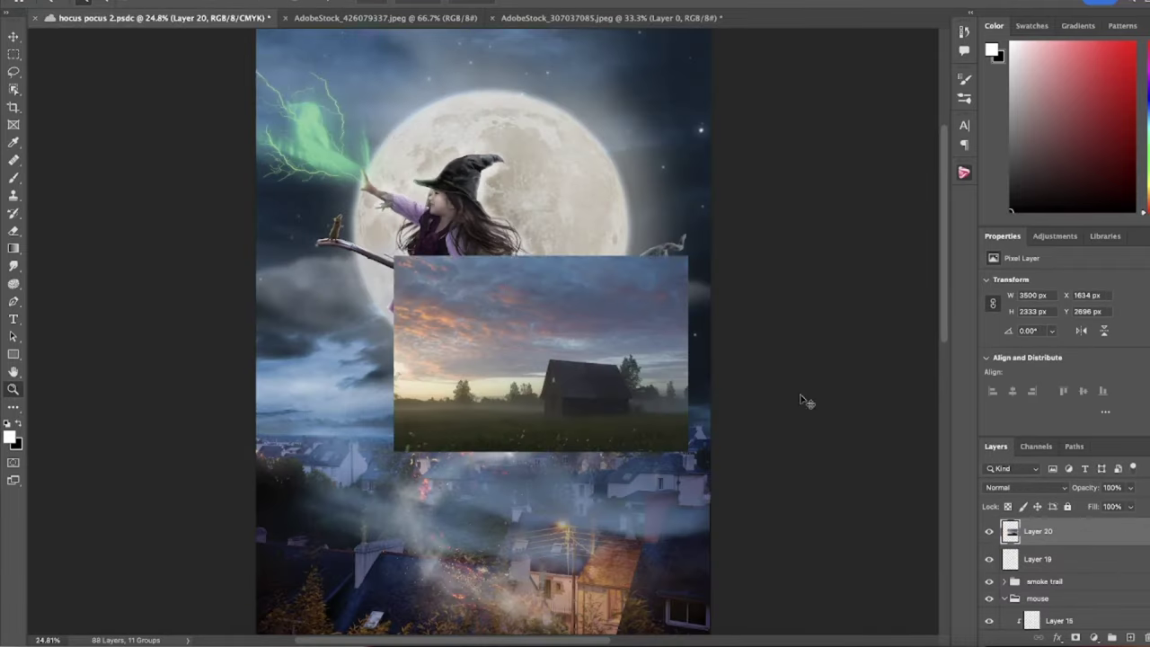
pyautogui.hotkey('ctrl', 't')
pyautogui.moveTo(688, 451); pyautogui.dragTo(836, 580)
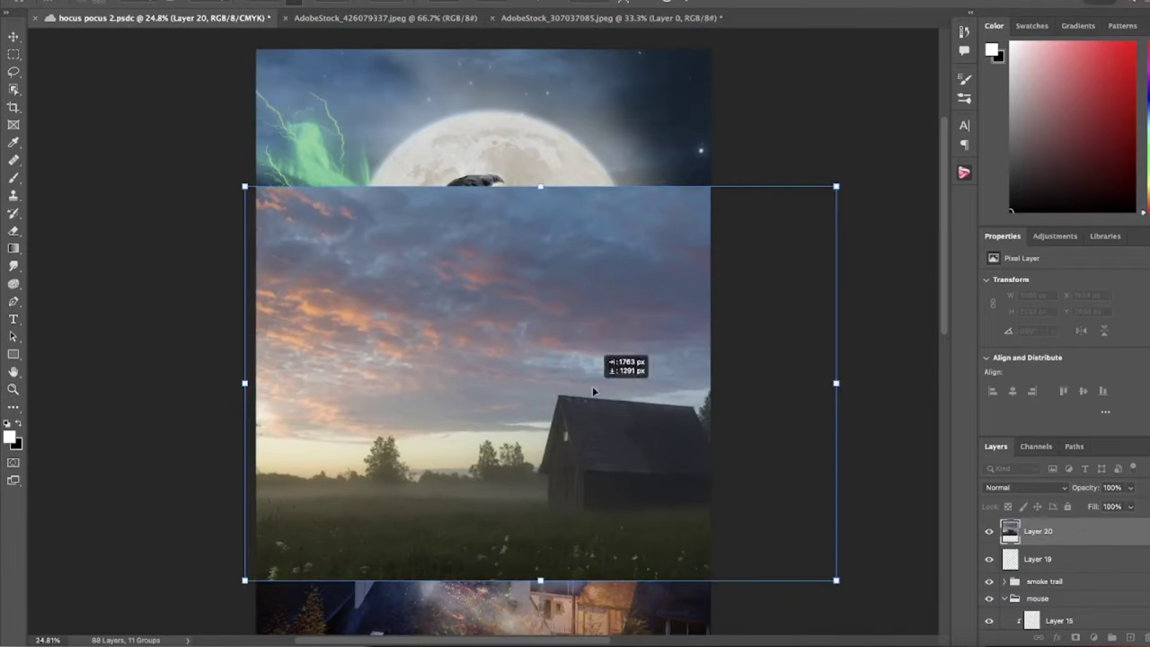
pyautogui.moveTo(863, 269)
pyautogui.mouseDown()
pyautogui.moveTo(892, 354)
pyautogui.moveTo(885, 305)
pyautogui.mouseUp()
pyautogui.click(690, 7)
pyautogui.click(1025, 487)
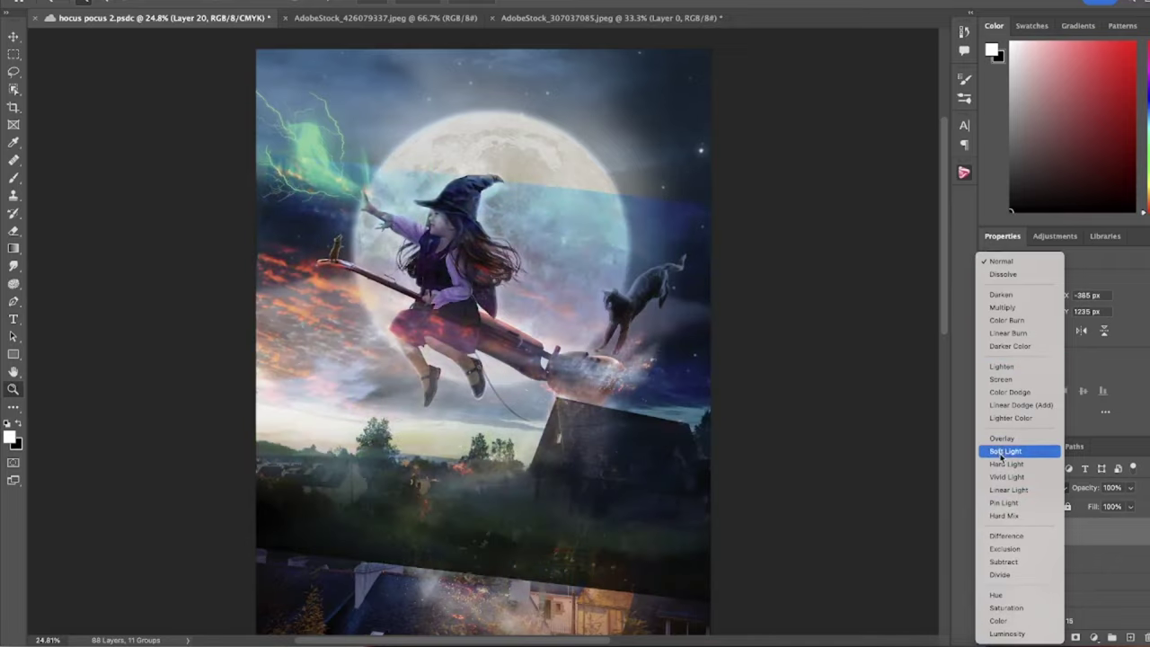
pyautogui.click(1001, 367)
# Step: Mask the sunset away over the town, middle band, witch and below the broom
pyautogui.click(1076, 638)
pyautogui.press('b')
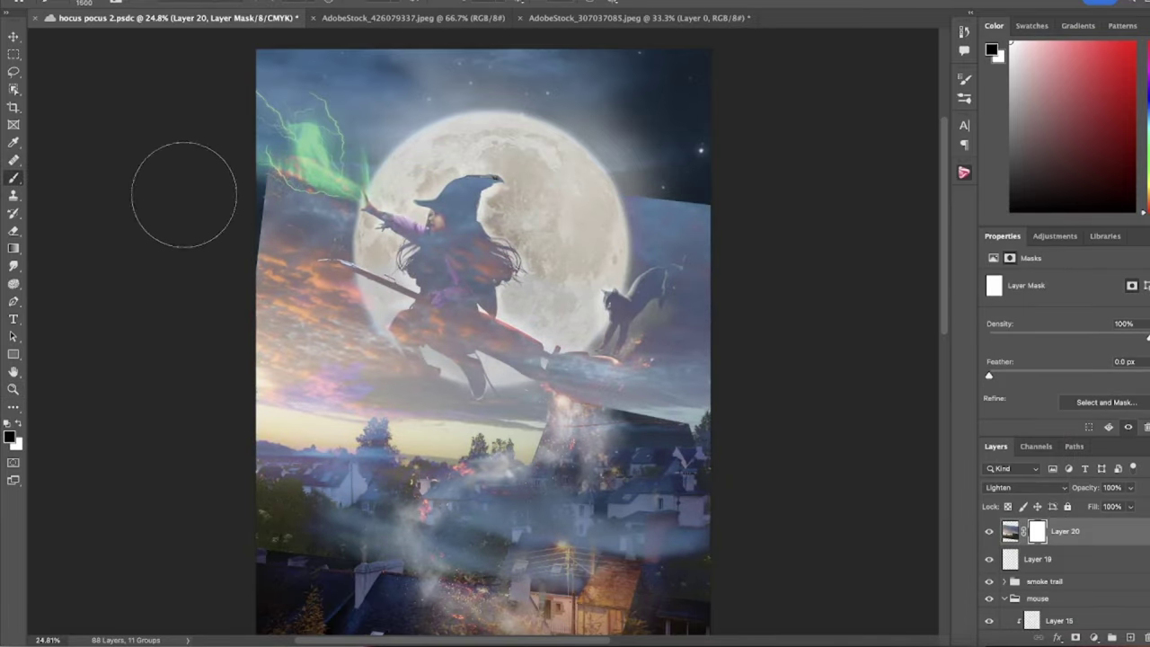
pyautogui.moveTo(269, 504); pyautogui.dragTo(584, 557)
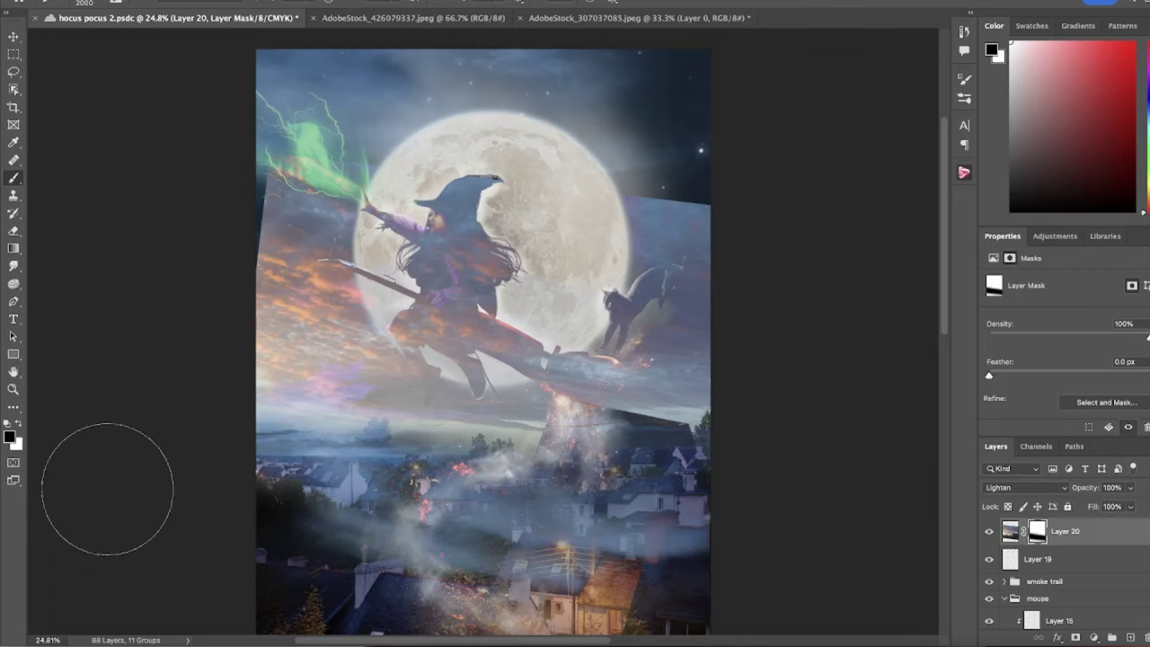
pyautogui.moveTo(661, 534)
pyautogui.mouseDown()
pyautogui.moveTo(110, 419)
pyautogui.moveTo(812, 503)
pyautogui.mouseUp()
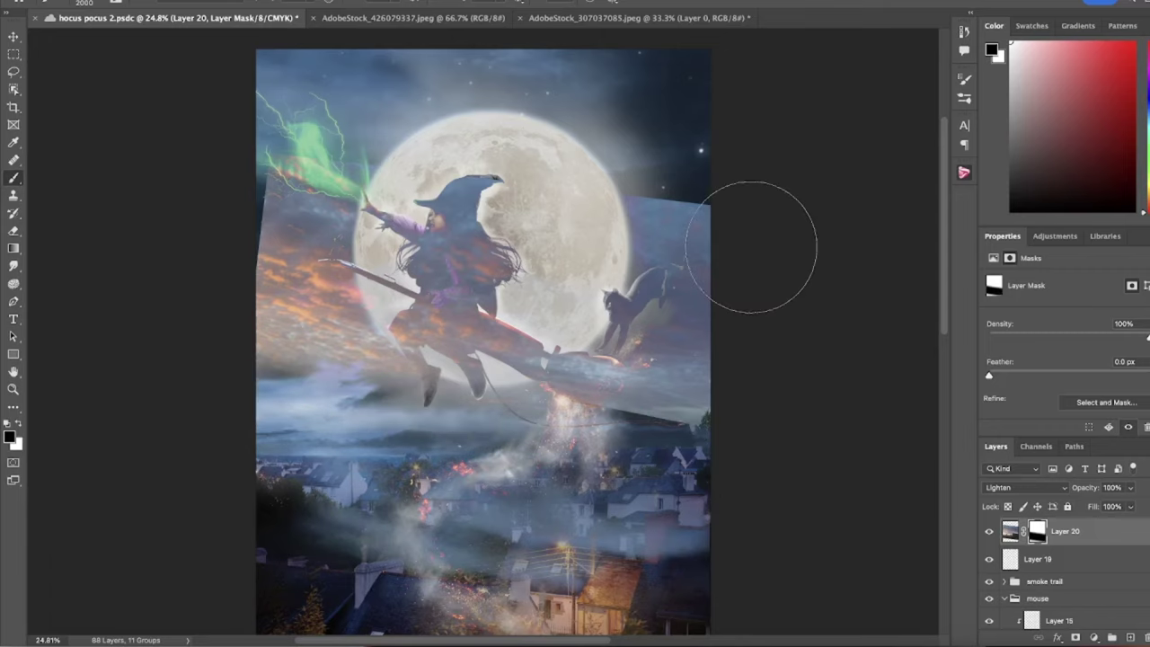
pyautogui.moveTo(755, 249); pyautogui.dragTo(260, 207)
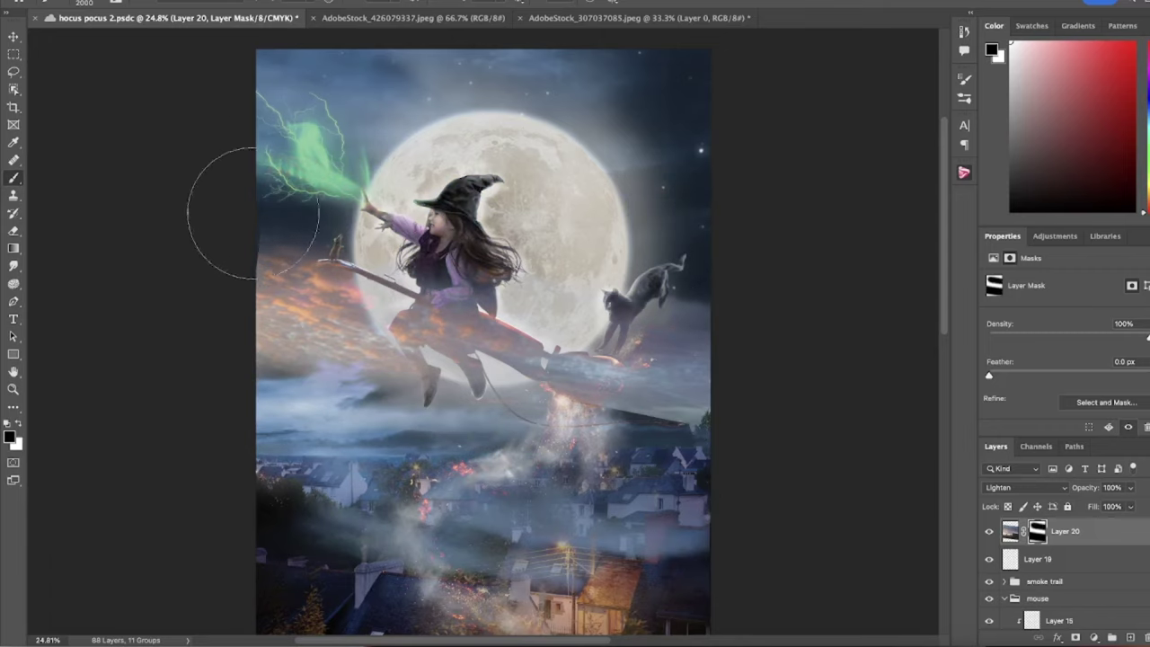
pyautogui.moveTo(194, 304)
pyautogui.mouseDown()
pyautogui.moveTo(450, 378)
pyautogui.moveTo(745, 347)
pyautogui.moveTo(575, 360)
pyautogui.moveTo(265, 251)
pyautogui.mouseUp()
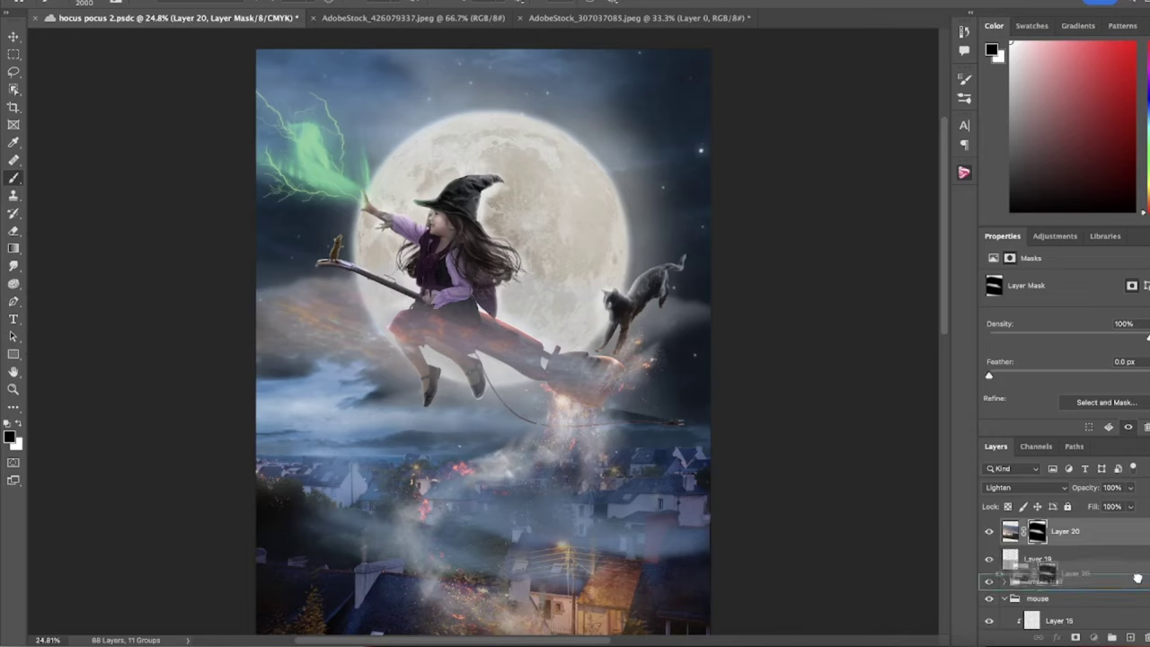
pyautogui.moveTo(1122, 537); pyautogui.dragTo(1130, 637)
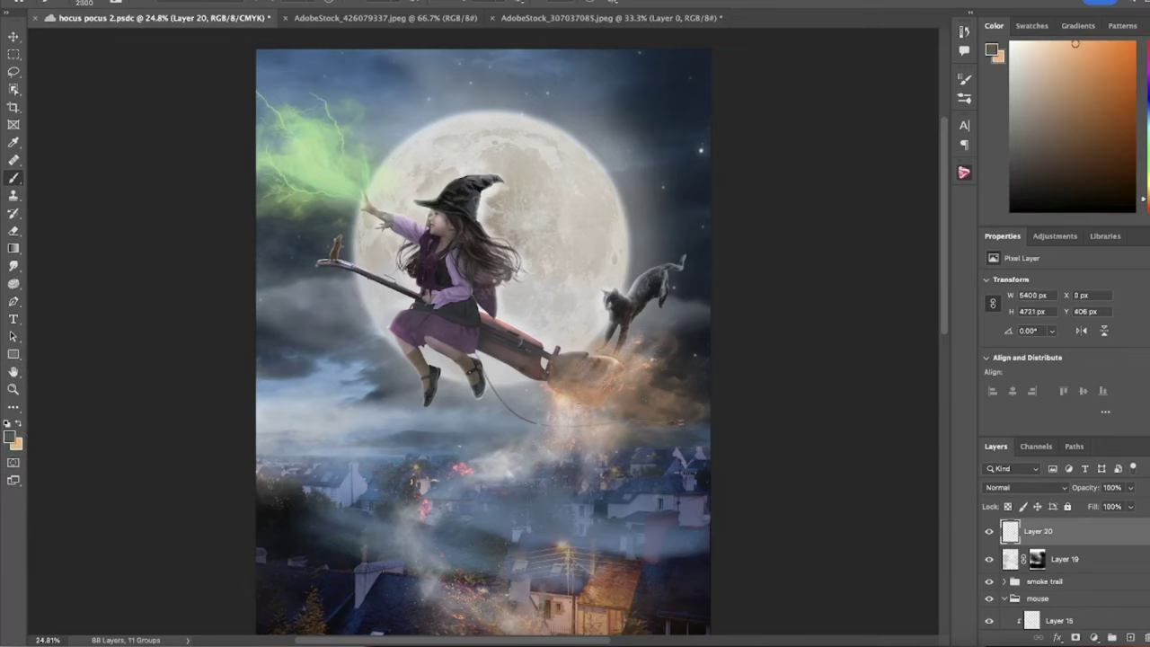
# Step: Set Layer 20 to Screen at 29% opacity and paint a darkening adjustment through an inverted mask
pyautogui.click(1025, 487)
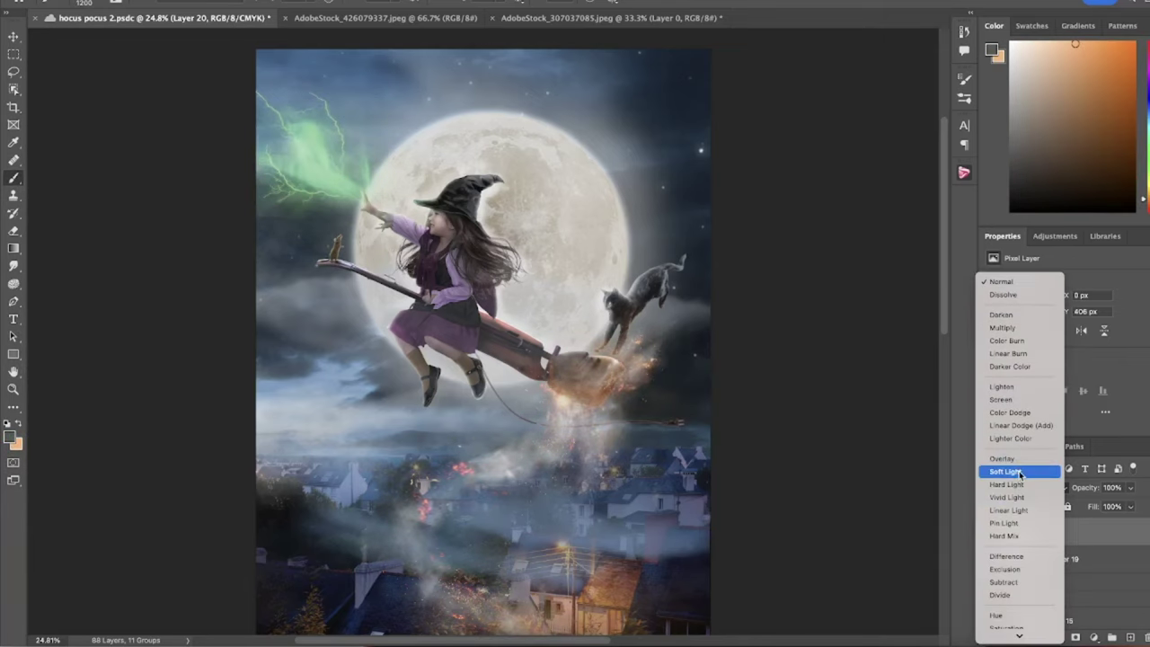
pyautogui.click(1024, 400)
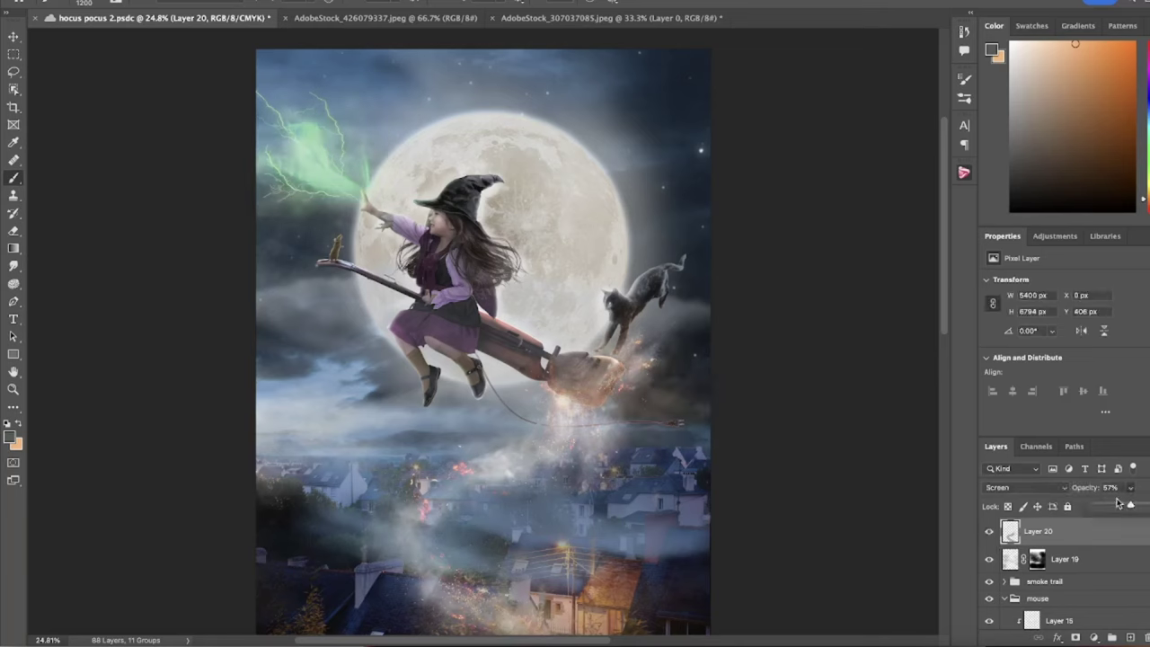
pyautogui.press('v')
pyautogui.press('2')
pyautogui.press('9')
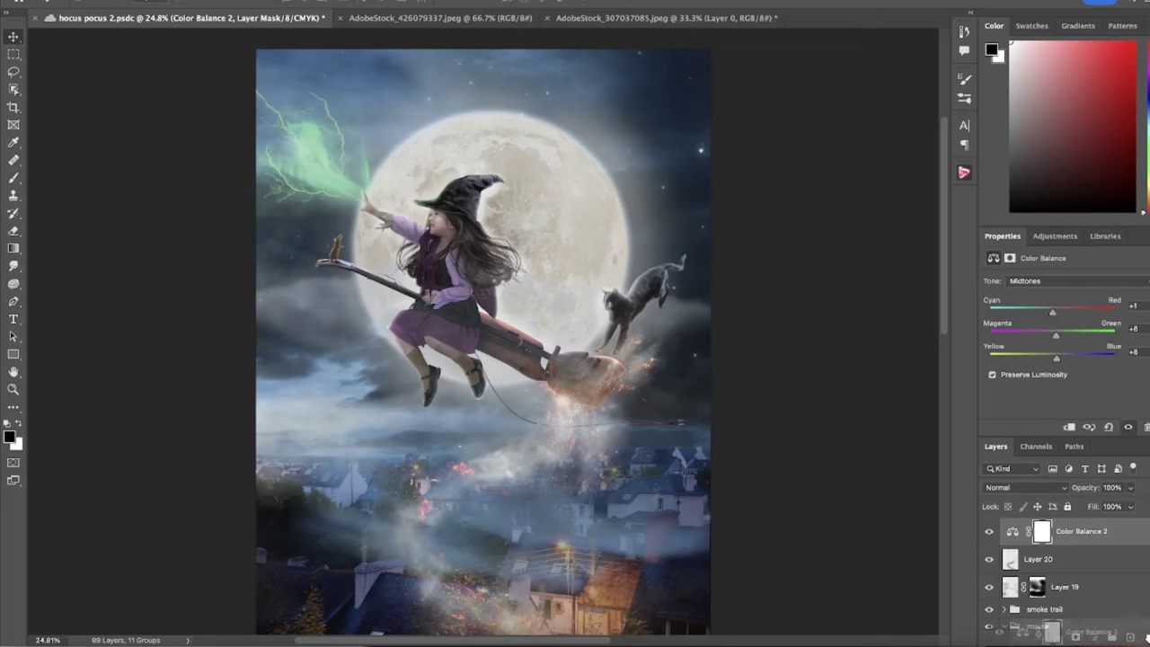
pyautogui.hotkey('ctrl', 'i')
pyautogui.moveTo(205, 372)
pyautogui.mouseDown()
pyautogui.moveTo(719, 282)
pyautogui.moveTo(423, 414)
pyautogui.mouseUp()
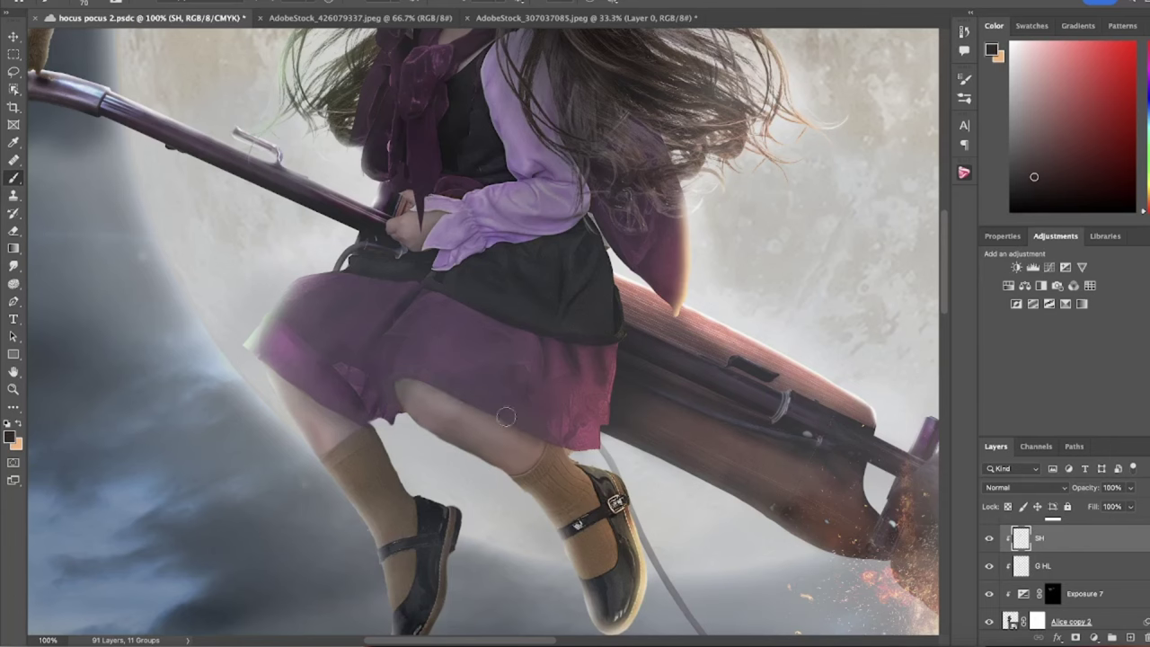
# Step: Zoom in and sample a dark purple from the image with the Eyedropper
pyautogui.scroll(1, 489, 457)
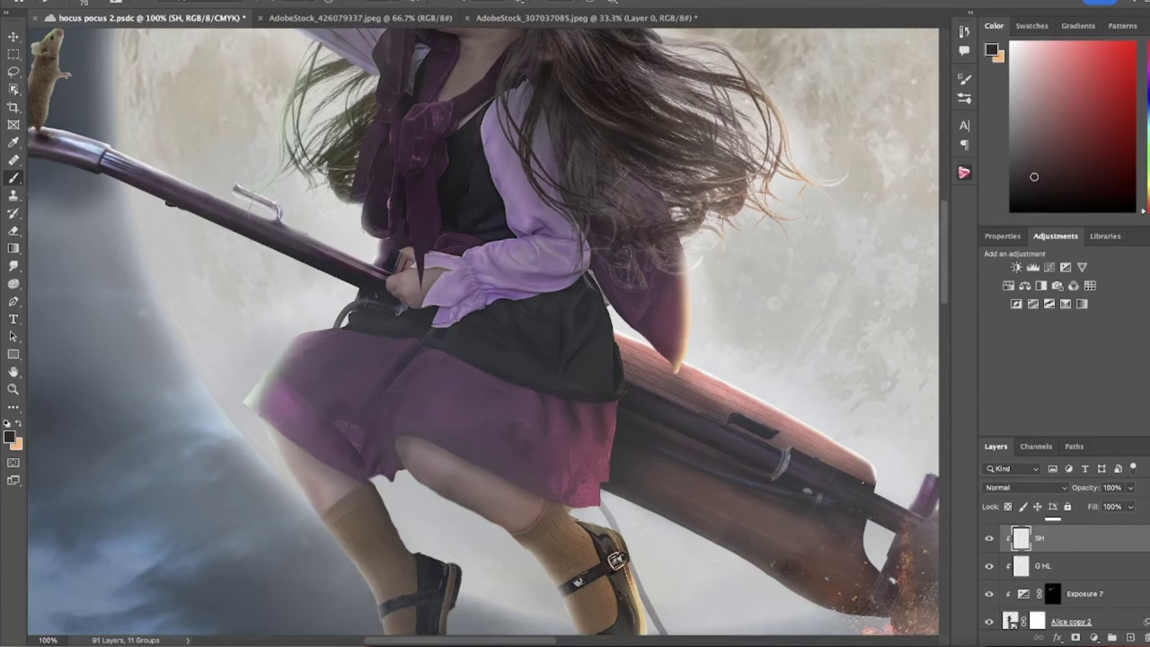
pyautogui.scroll(1, 458, 431)
pyautogui.scroll(1, 422, 396)
pyautogui.scroll(2, 380, 357)
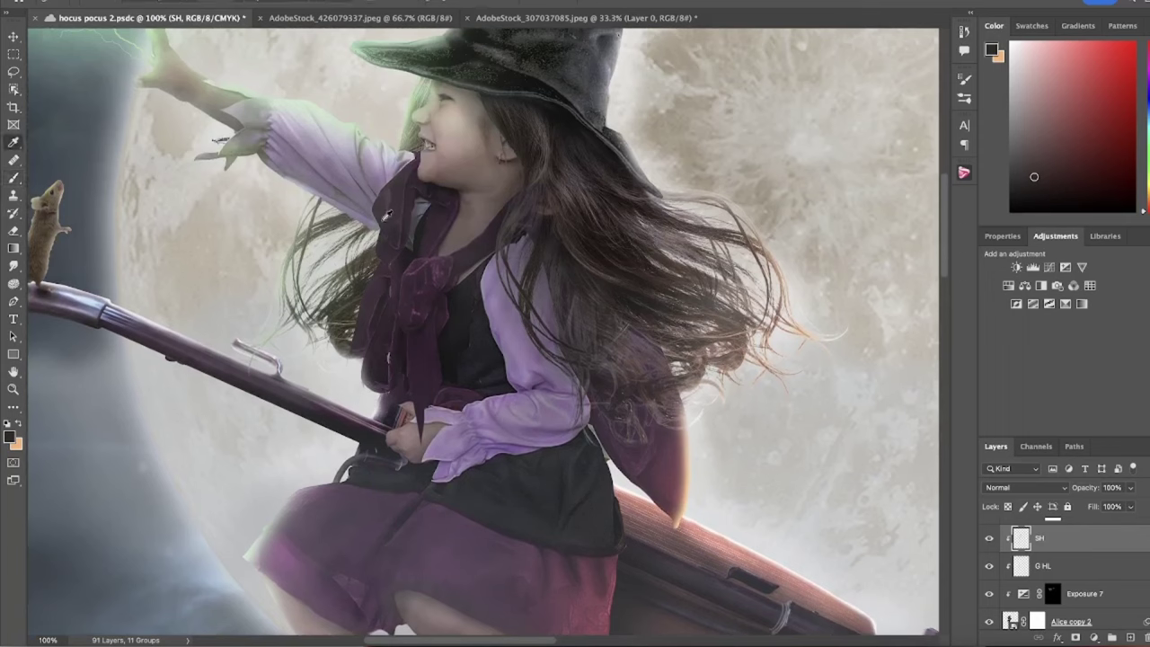
pyautogui.click(547, 377)
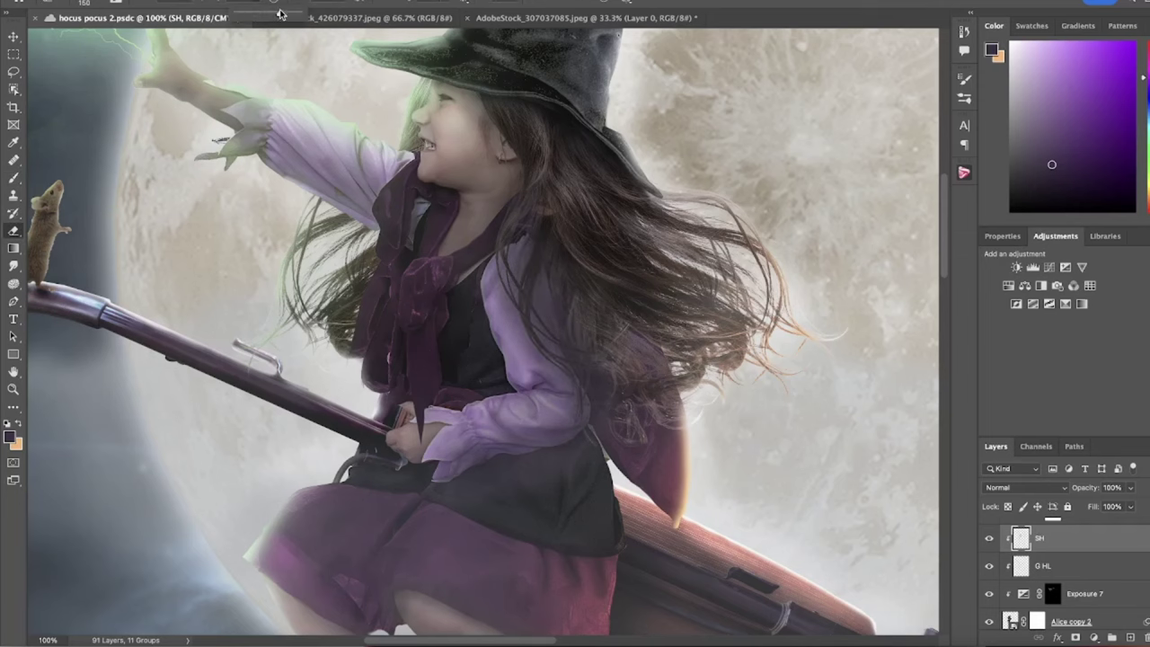
# Step: Select the Hue/Saturation 7 mask and switch to the Brush
pyautogui.hscroll(3, 494, 480)
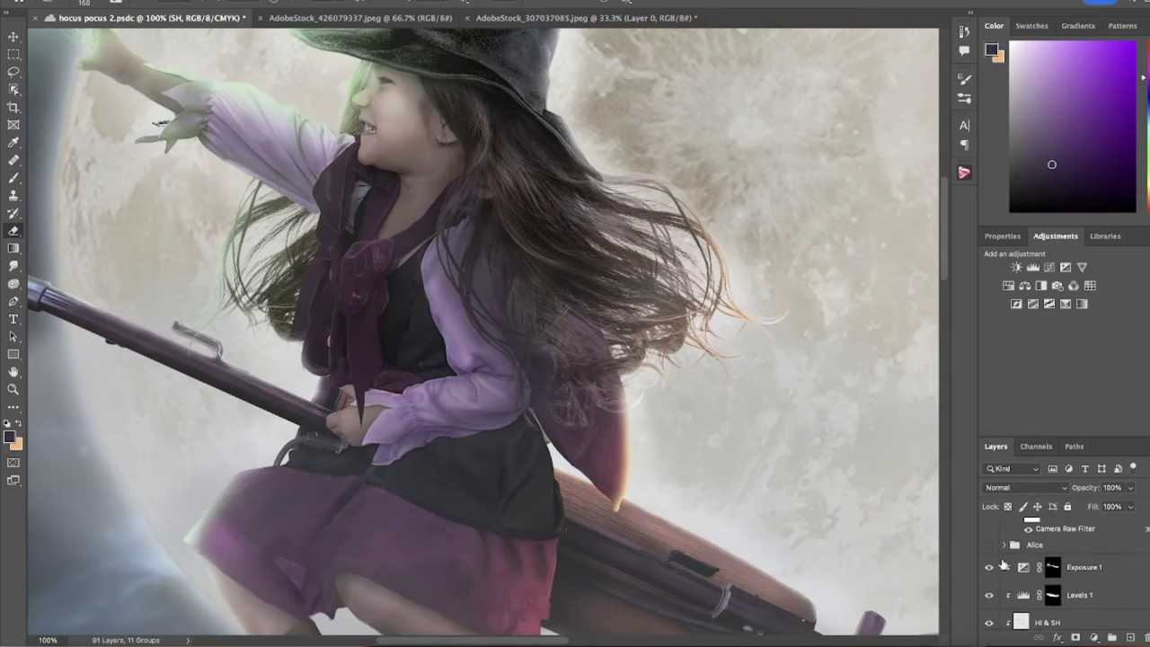
pyautogui.scroll(2, 988, 593)
pyautogui.click(1052, 594)
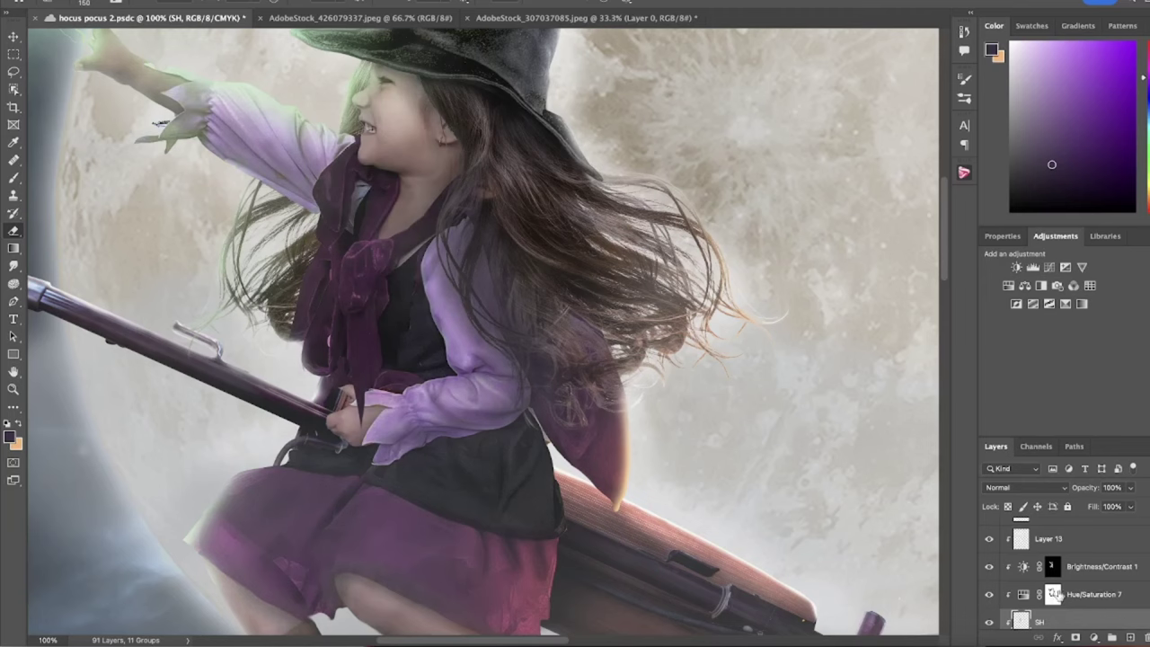
pyautogui.press('b')
pyautogui.click(184, 4)
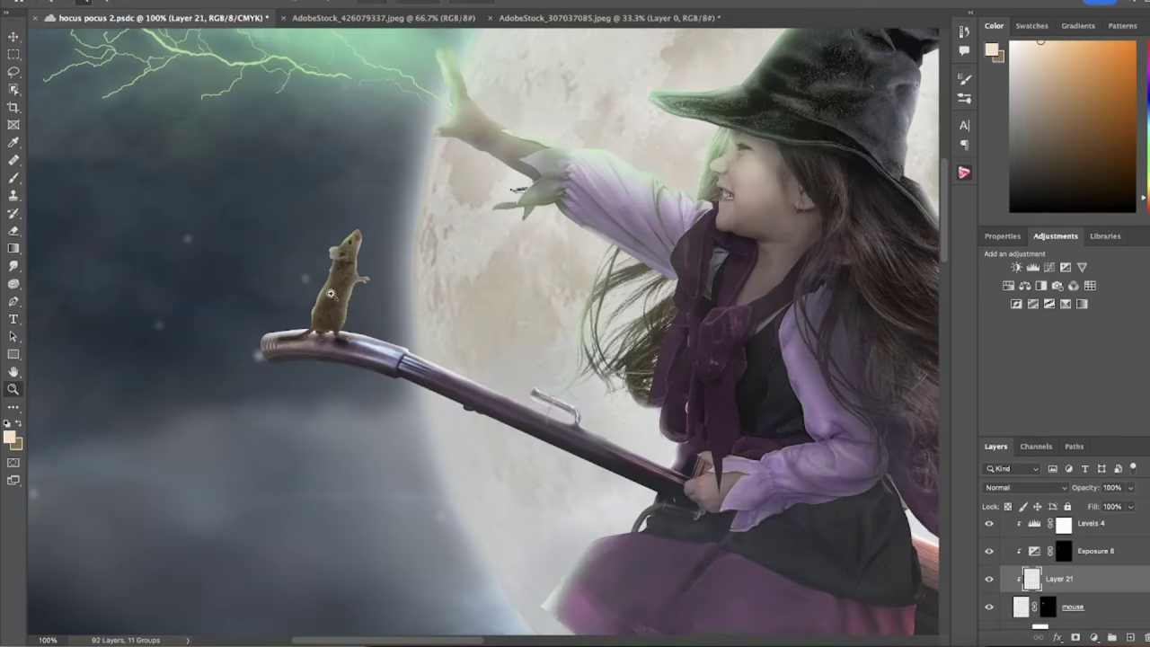
# Step: Zoom in on the mouse, paint tan fur strands, duplicate them, and select the mouse mask
pyautogui.click(331, 294)
pyautogui.press('b')
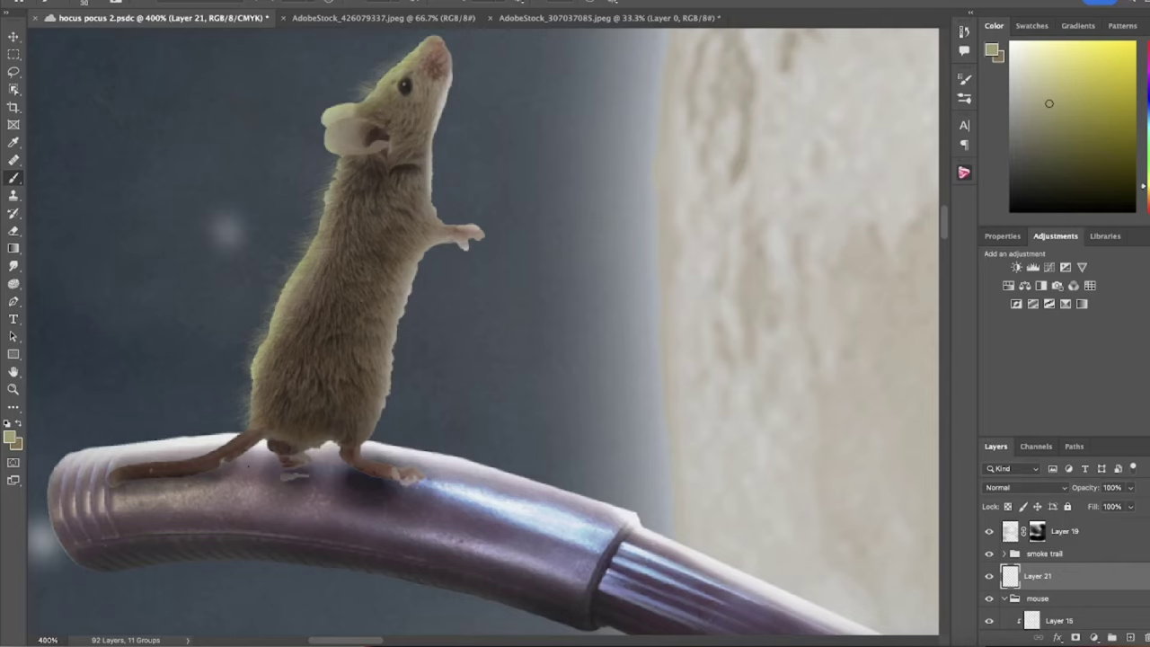
pyautogui.hotkey('ctrl', 'j')
pyautogui.click(1047, 579)
pyautogui.press('d')
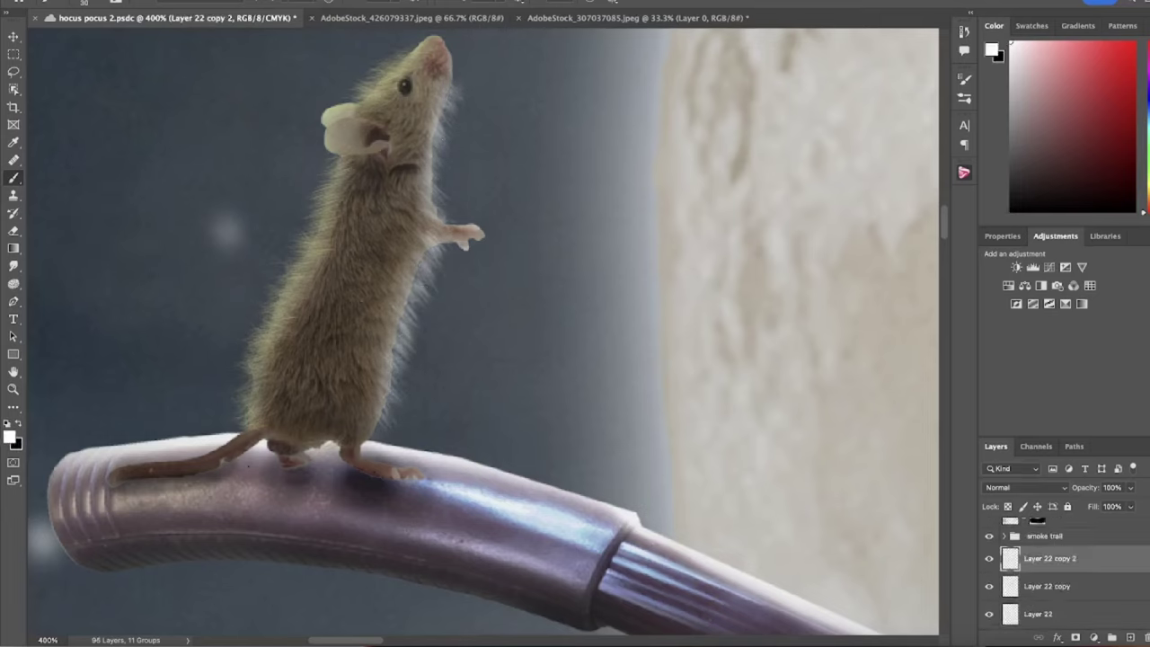
# Step: Rotate the copied fur strands about 4.5° and select the fur layer below
pyautogui.moveTo(456, 304); pyautogui.dragTo(467, 121)
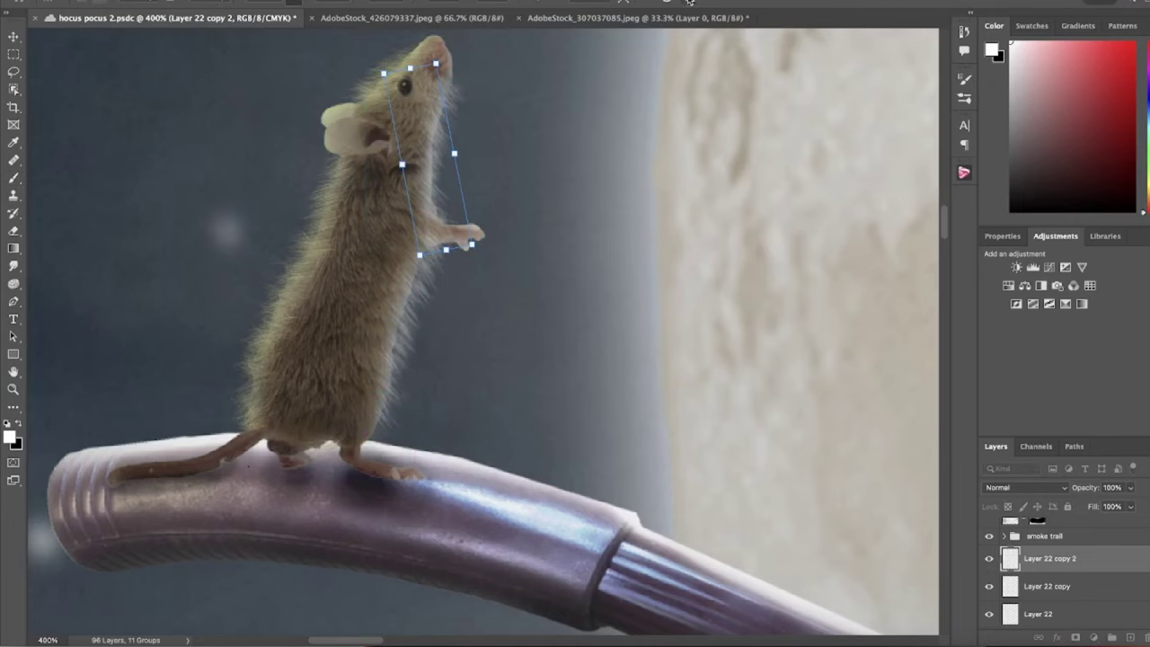
pyautogui.press('Return')
pyautogui.press('b')
pyautogui.press('e')
pyautogui.hotkey('alt', '[')
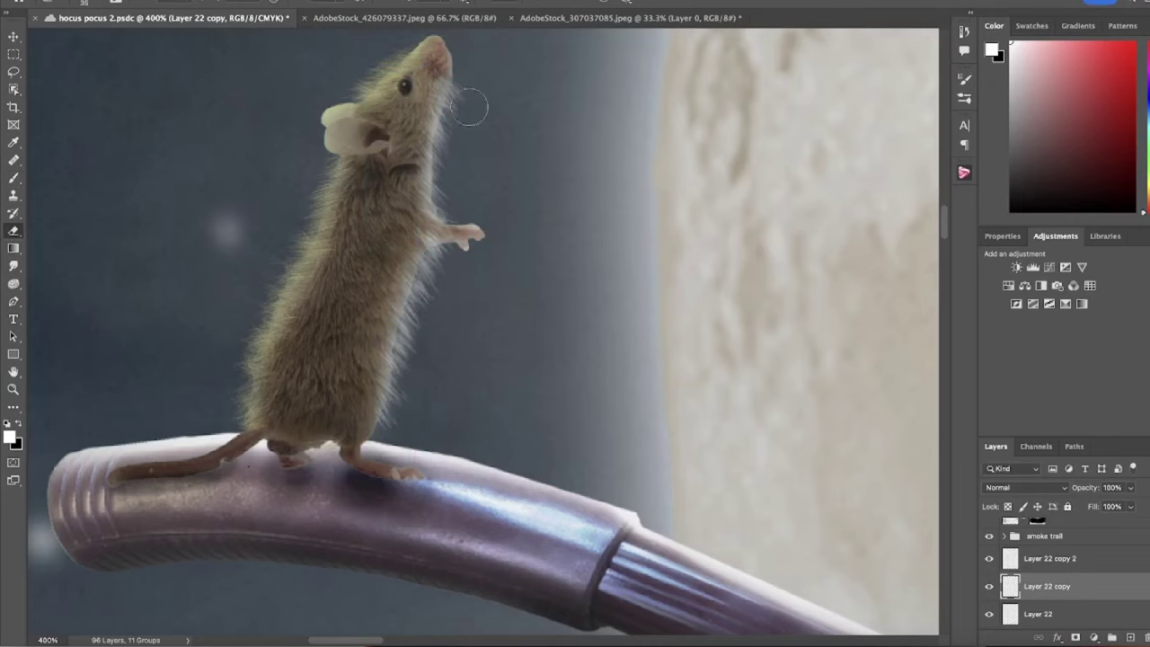
# Step: On a new Layer 23, paint then erase white fur strands along the mouse's chest
pyautogui.click(1130, 637)
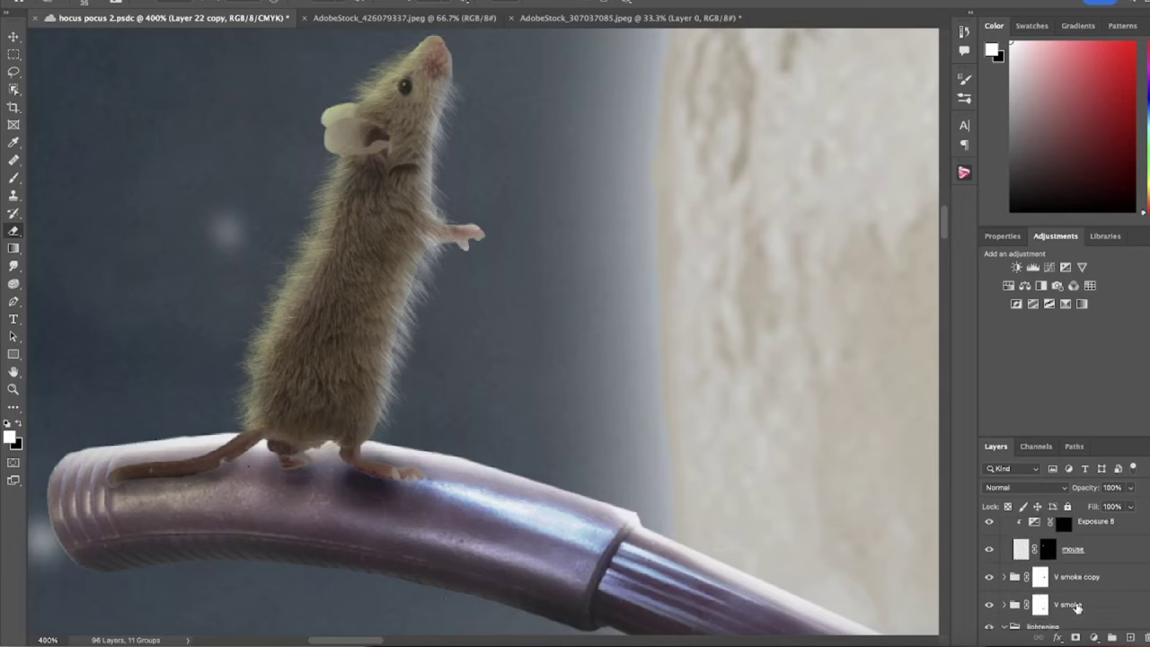
pyautogui.press('b')
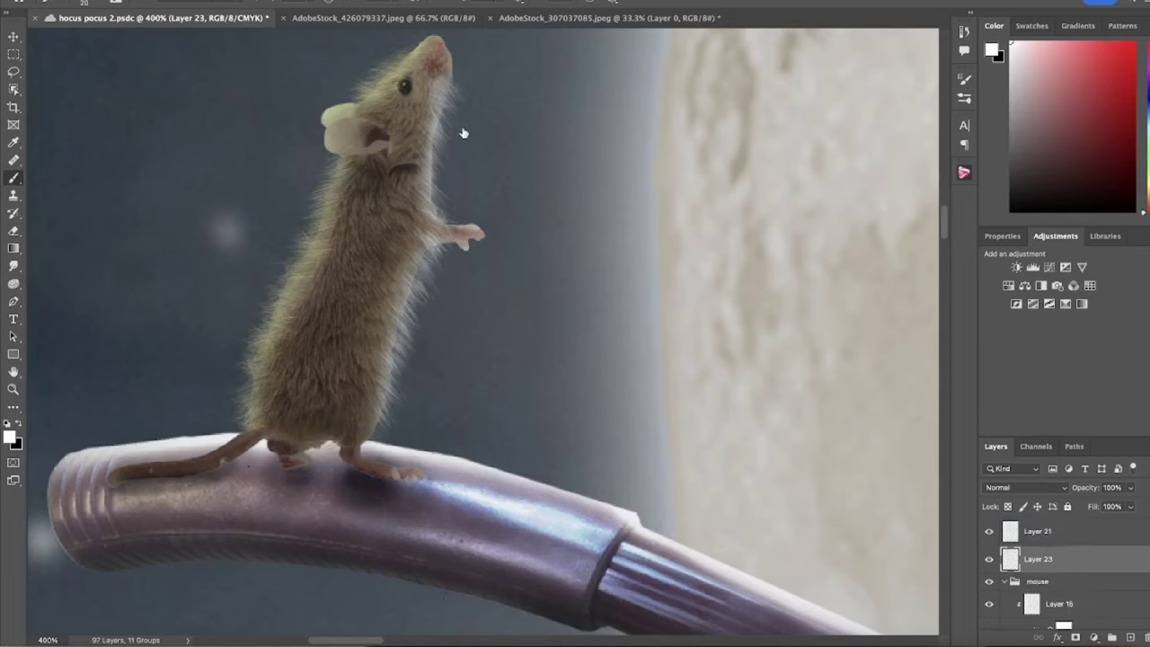
pyautogui.moveTo(444, 76); pyautogui.dragTo(386, 423)
pyautogui.press('e')
pyautogui.moveTo(471, 72)
pyautogui.mouseDown()
pyautogui.moveTo(449, 265)
pyautogui.moveTo(386, 431)
pyautogui.mouseUp()
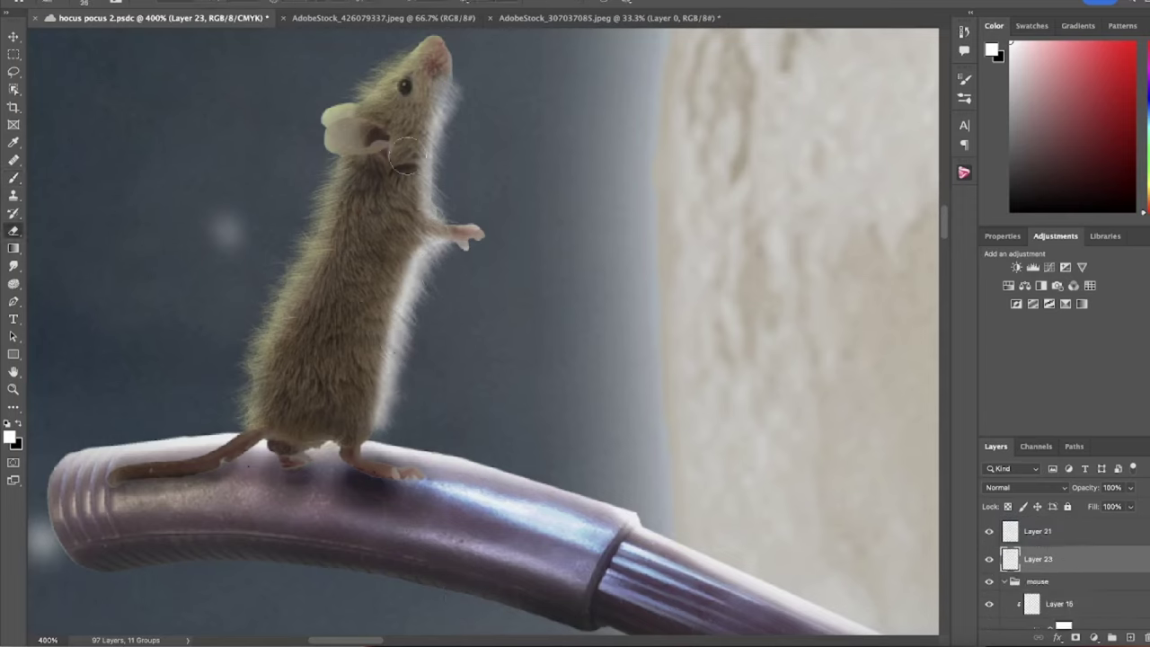
pyautogui.moveTo(440, 99); pyautogui.dragTo(377, 422)
pyautogui.hotkey('ctrl', 'e')
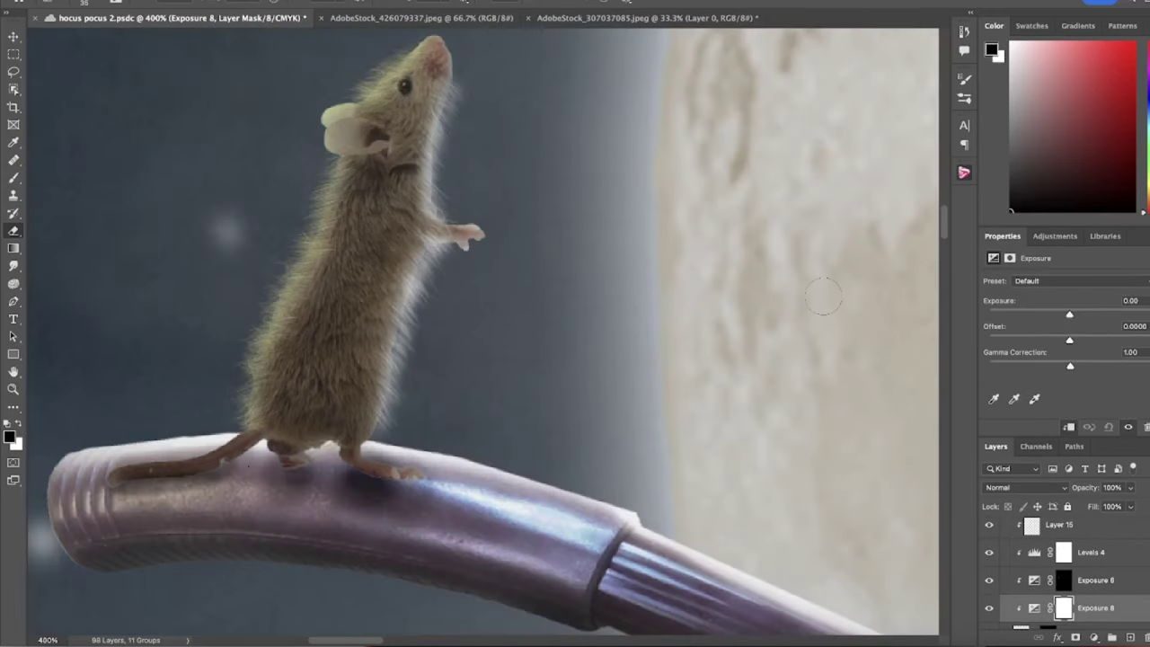
# Step: Set Exposure to -1.40, invert its mask, and paint darkening around the mouse's feet and neck
pyautogui.moveTo(1048, 311); pyautogui.dragTo(1052, 313)
pyautogui.hotkey('ctrl', 'i')
pyautogui.press('x')
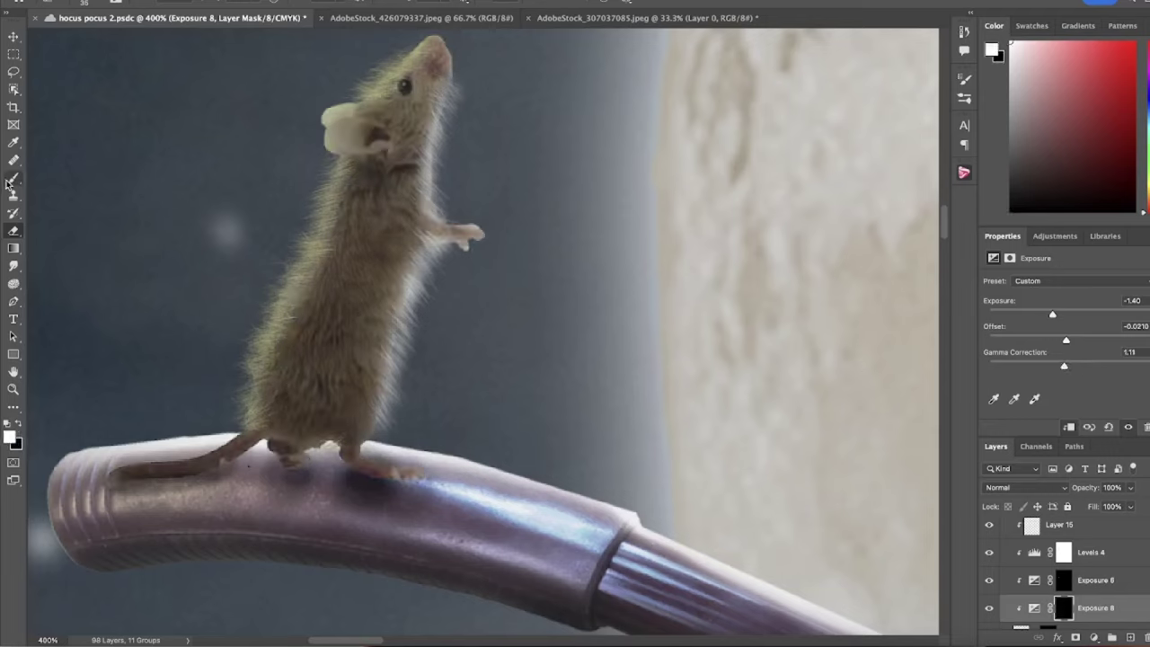
pyautogui.moveTo(256, 445); pyautogui.dragTo(423, 481)
pyautogui.moveTo(346, 166); pyautogui.dragTo(391, 144)
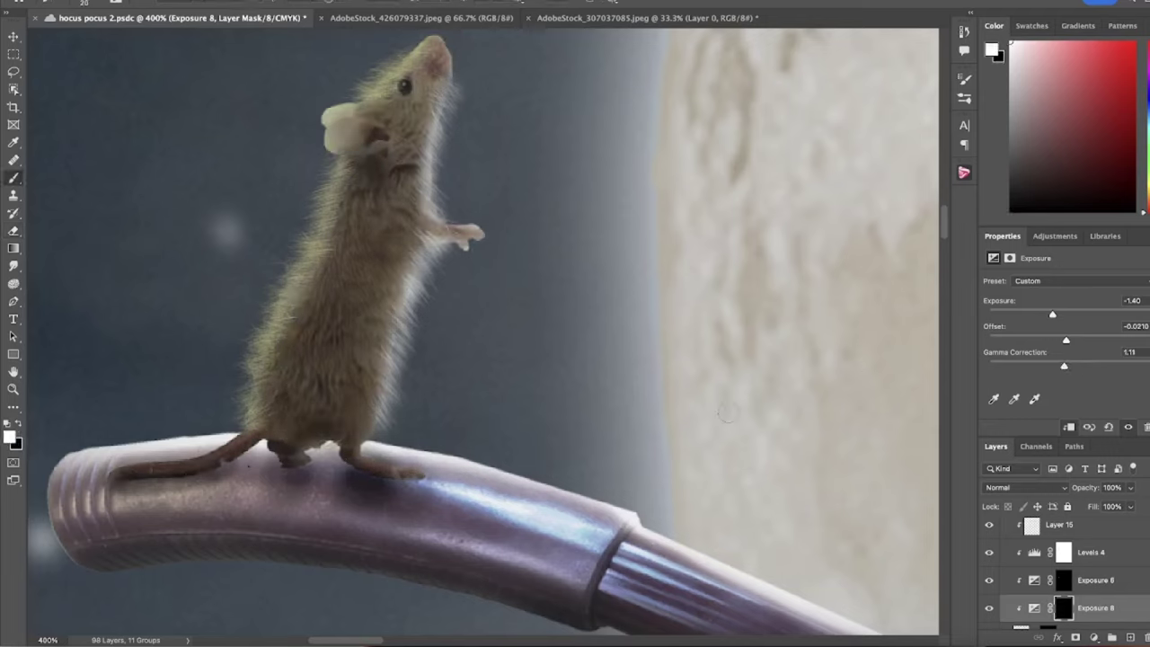
# Step: Select the SH layer and check the painting blend mode, leaving it unchanged
pyautogui.scroll(-3, 1060, 575)
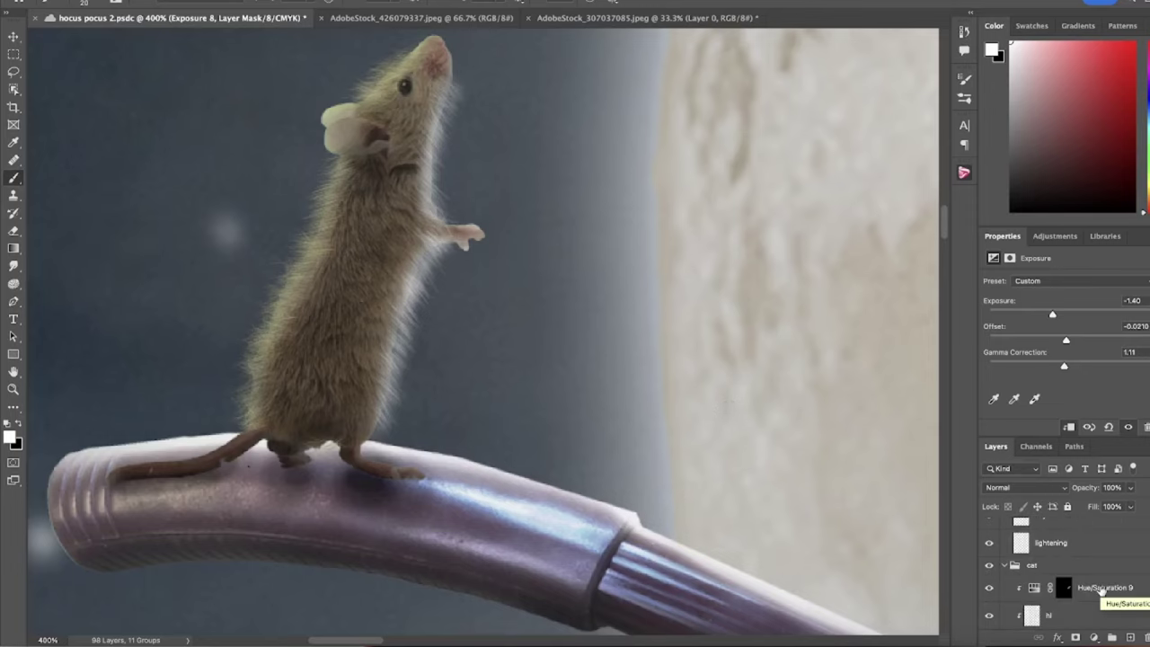
pyautogui.scroll(-3, 1060, 575)
pyautogui.scroll(-3, 1060, 575)
pyautogui.click(1039, 537)
pyautogui.click(175, 5)
pyautogui.click(173, 36)
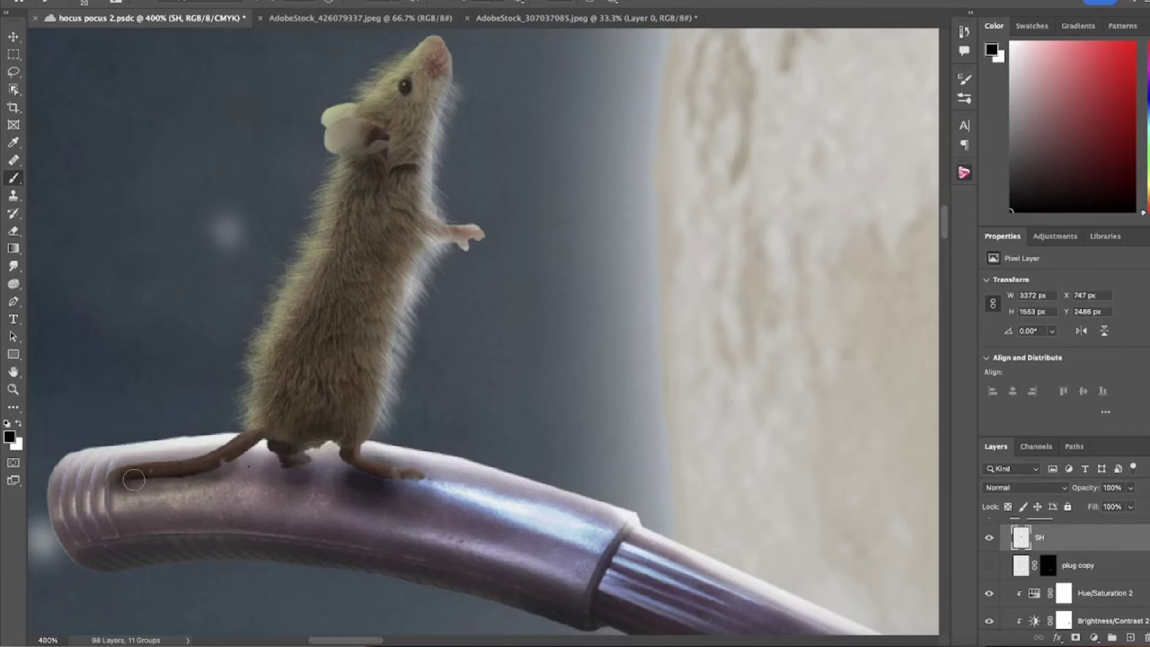
# Step: Target the lower Exposure 8 mask, enlarge the brush to 90, and fit the image in view
pyautogui.scroll(-5, 1105, 578)
pyautogui.scroll(-3, 1105, 577)
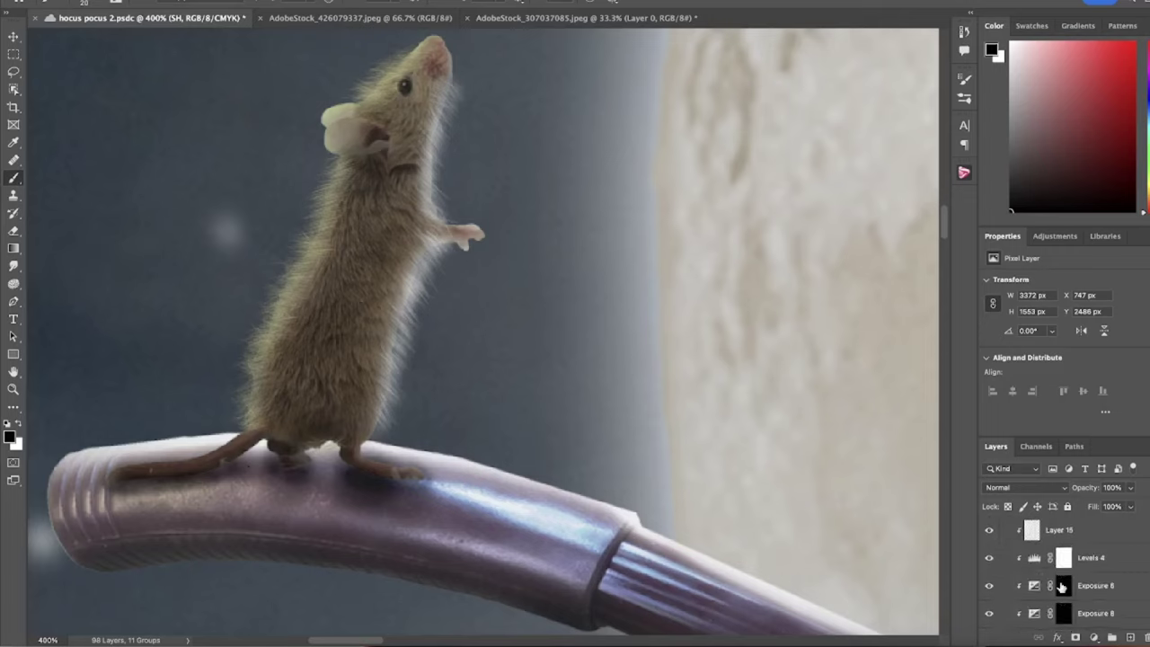
pyautogui.scroll(-3, 1064, 608)
pyautogui.click(1063, 608)
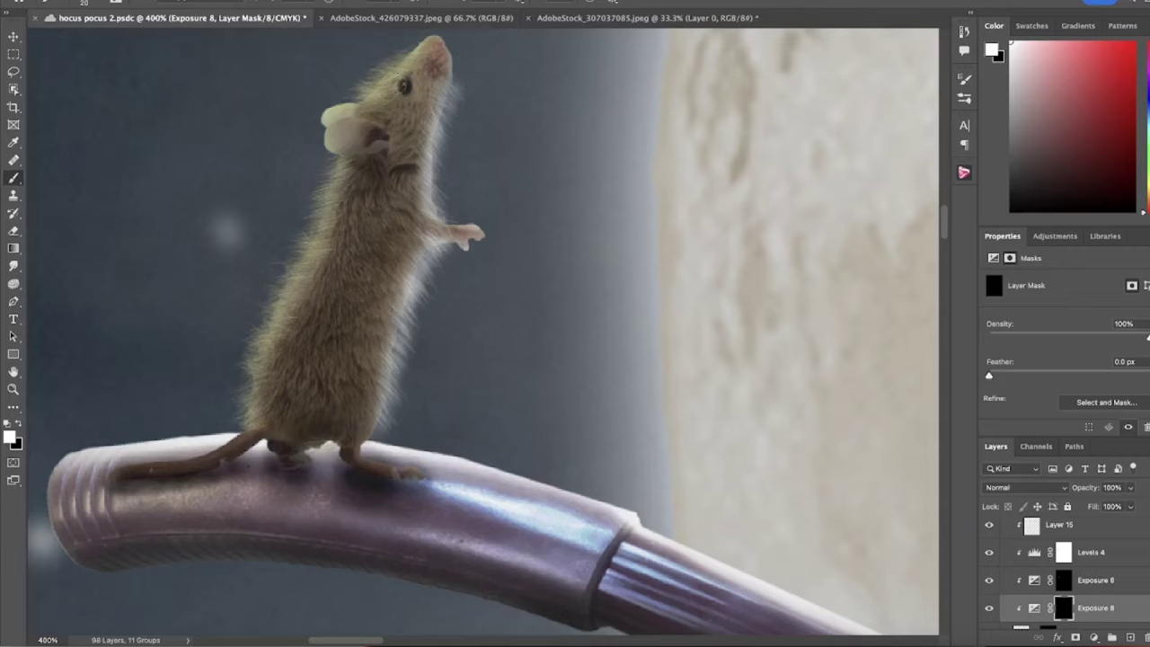
pyautogui.click(242, 3)
pyautogui.scroll(-2, 364, 148)
pyautogui.press(']')
pyautogui.press(']')
pyautogui.press(']')
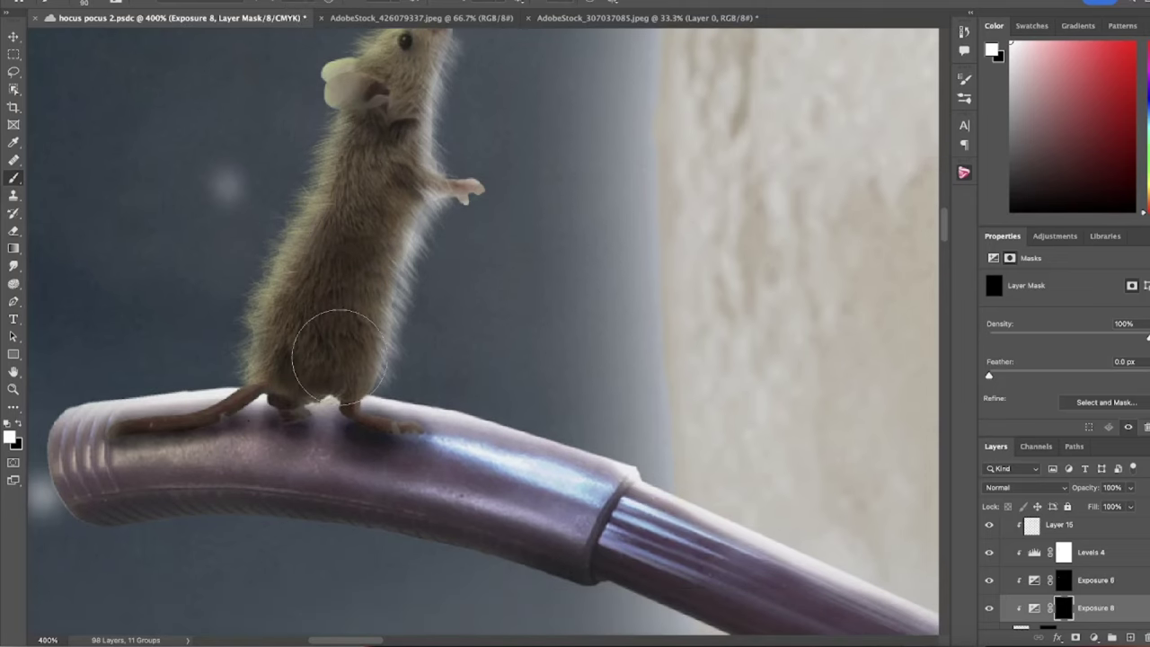
pyautogui.press('z')
pyautogui.hotkey('ctrl', '0')
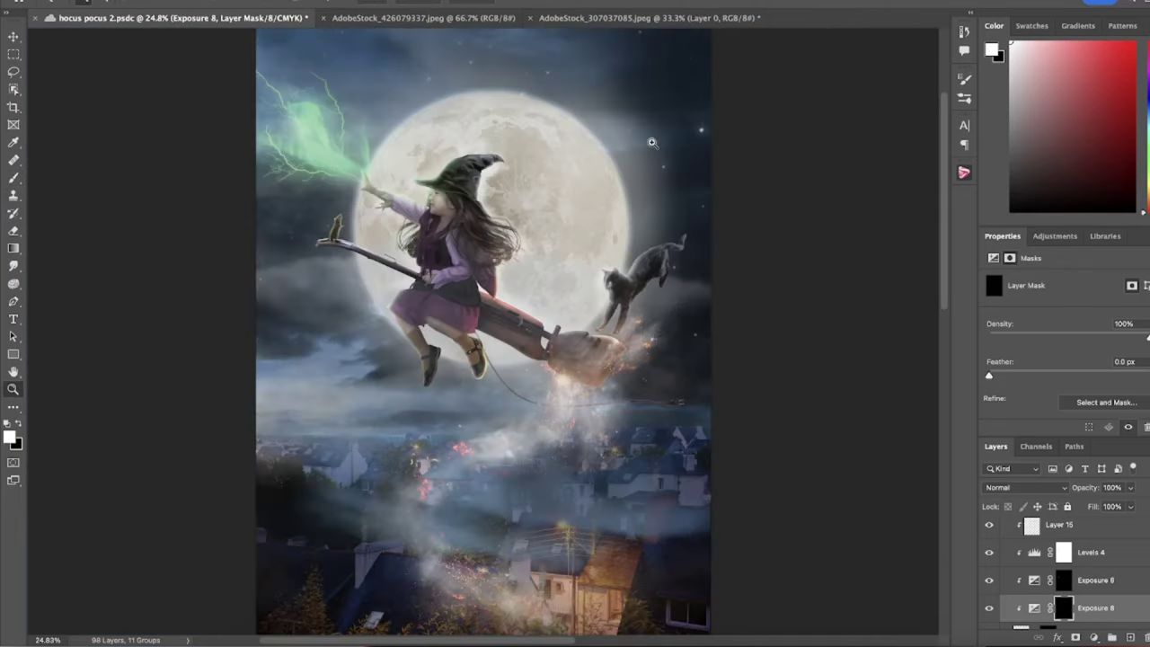
# Step: Add a green Gradient Map 2 and paint its glow onto the lightning
pyautogui.hotkey('shift', 'ctrl', 'a')
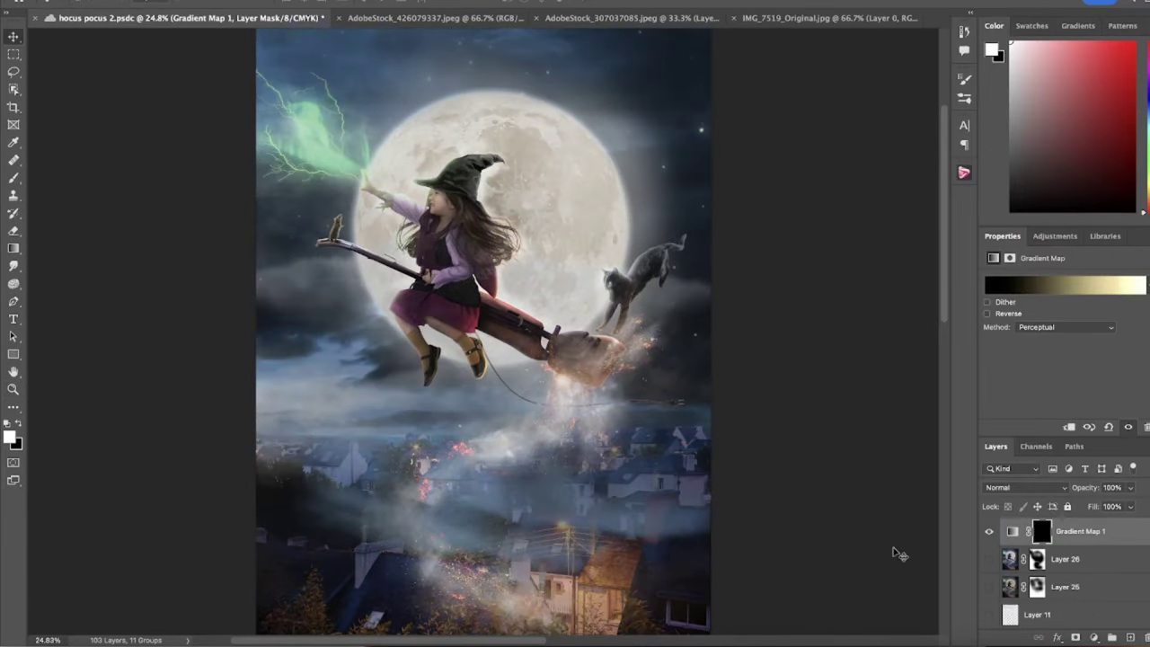
pyautogui.press('b')
pyautogui.click(130, 2)
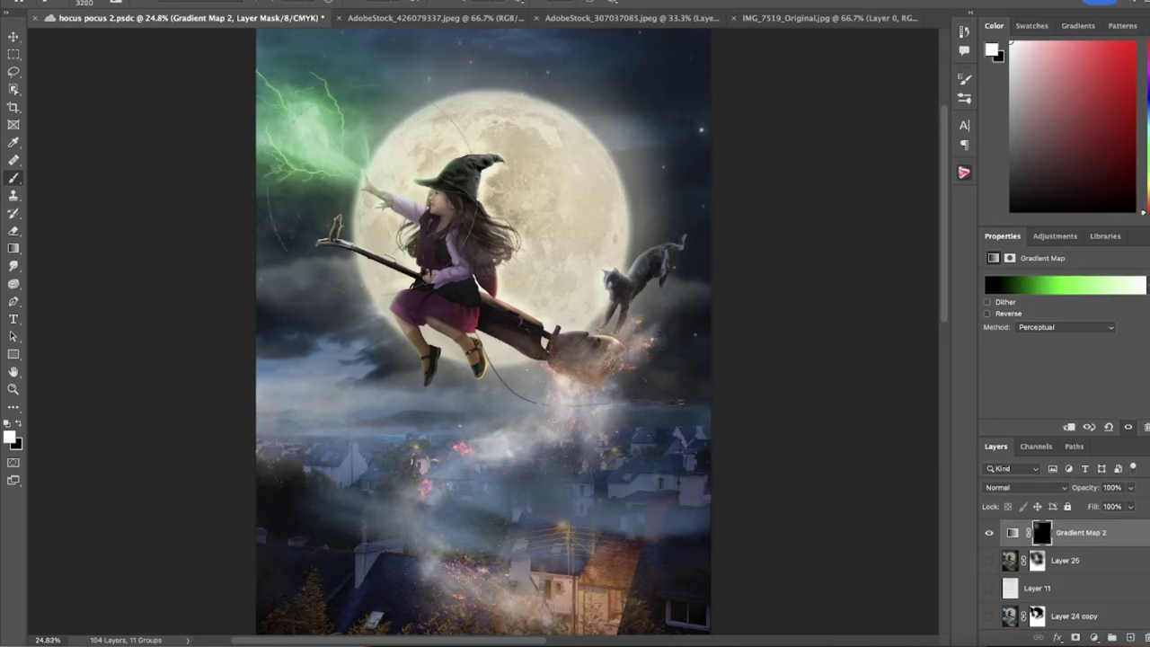
pyautogui.click(377, 153)
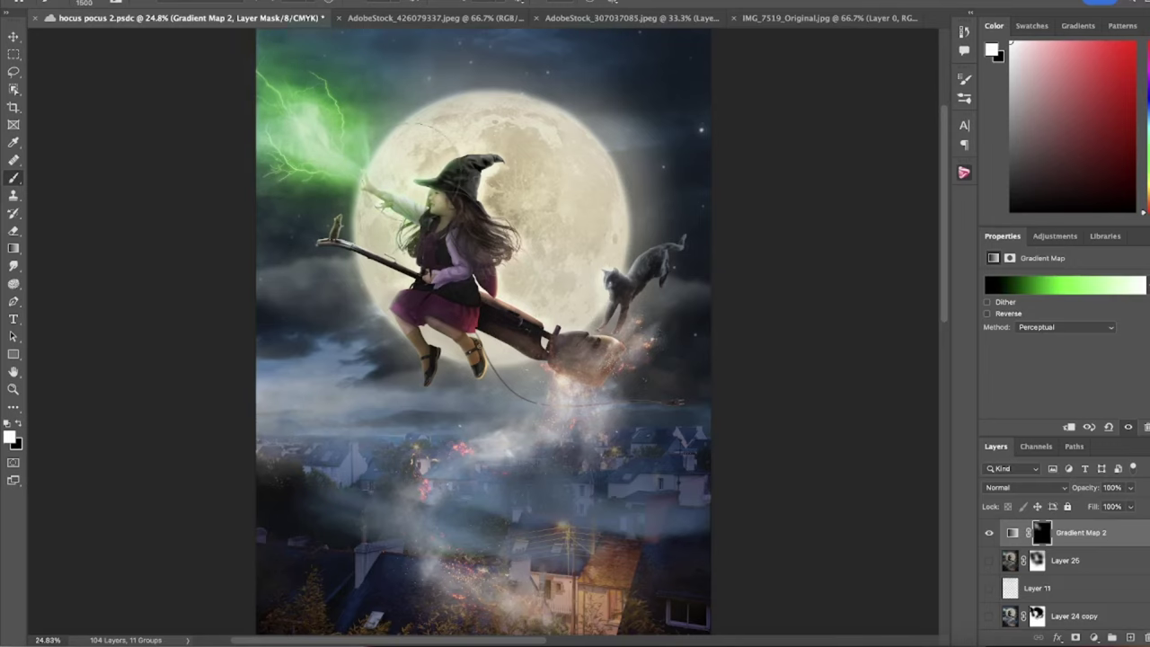
pyautogui.press('[')
pyautogui.press('[')
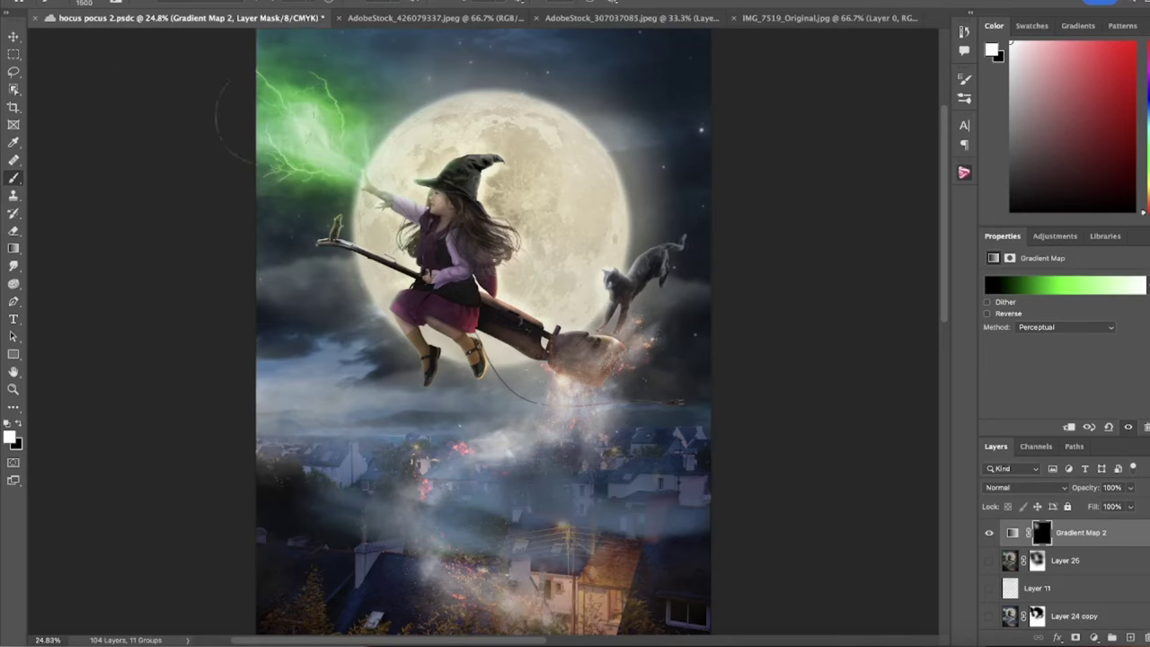
# Step: Stamp visible to Layer 27, paint a sepia-orange gradient map (stop 75%) over the smoke, then stamp again
pyautogui.hotkey('ctrl', 'shift', 'alt', 'e')
pyautogui.click(991, 561)
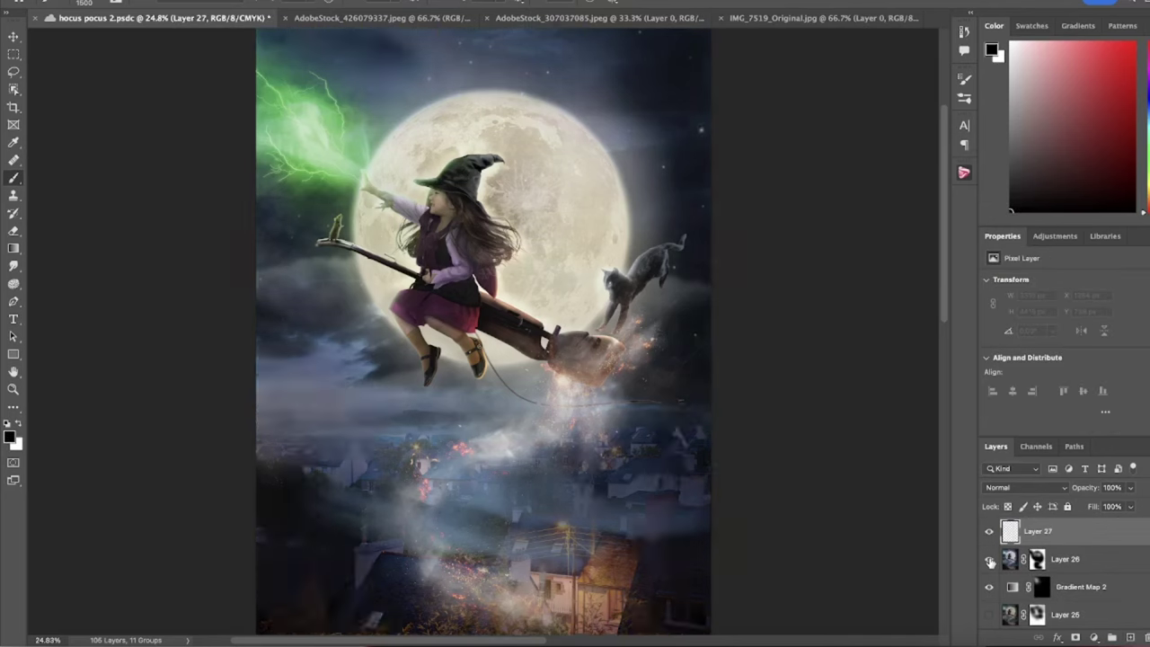
pyautogui.click(991, 562)
pyautogui.click(991, 561)
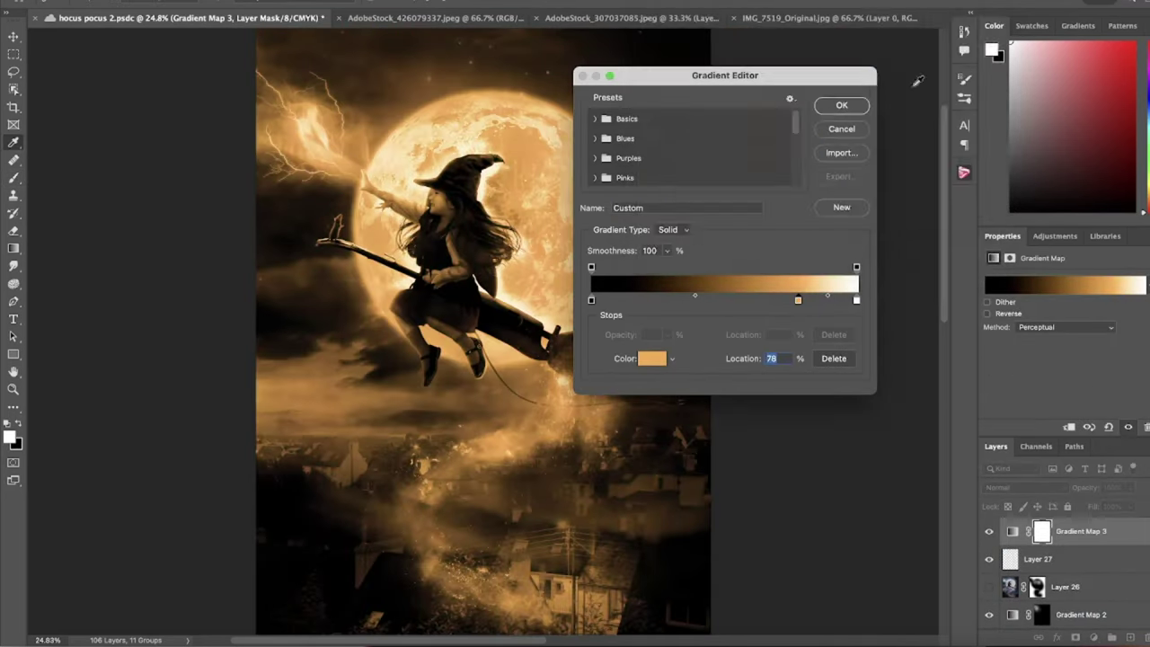
pyautogui.moveTo(798, 299); pyautogui.dragTo(795, 300)
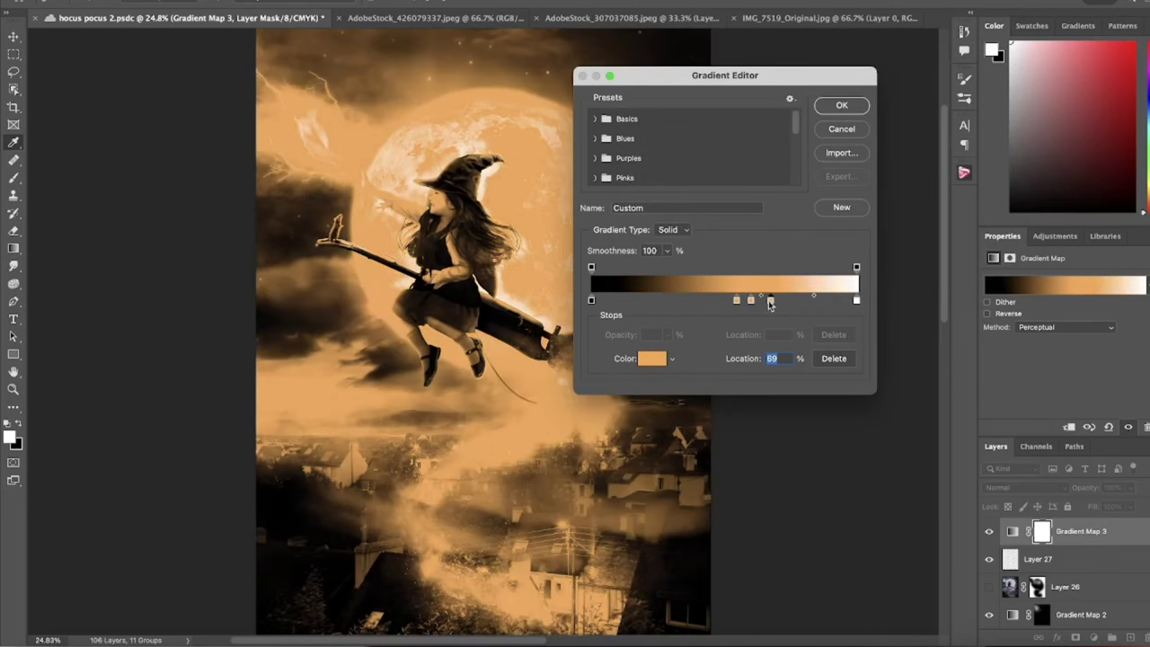
pyautogui.click(842, 105)
pyautogui.moveTo(476, 431); pyautogui.dragTo(404, 517)
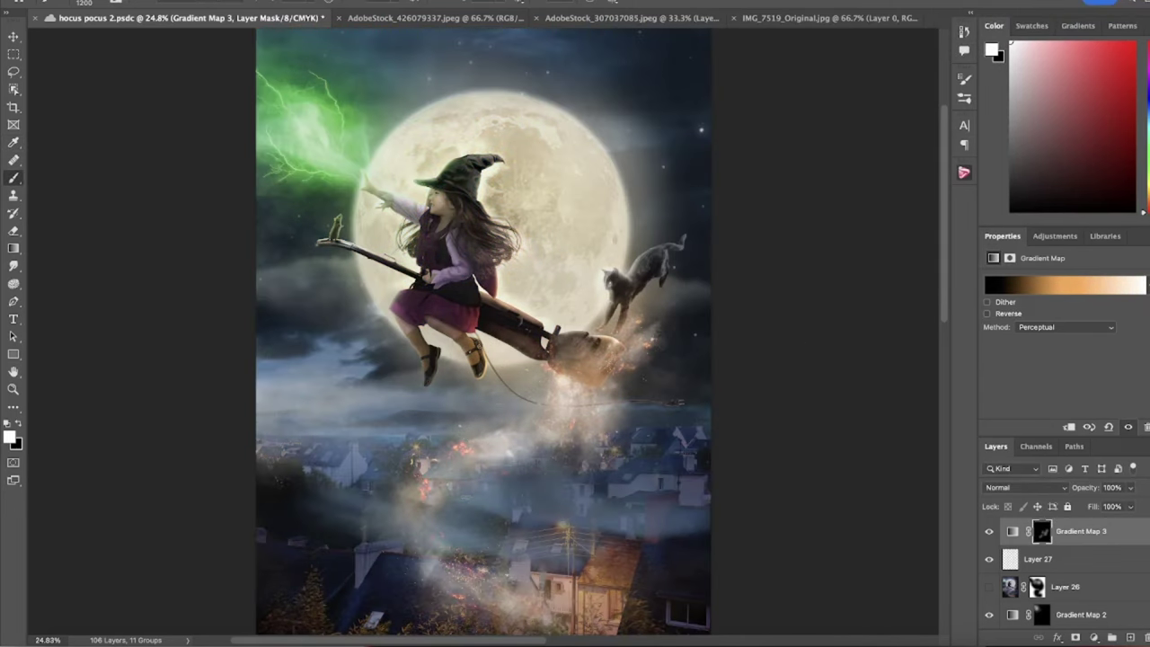
pyautogui.hotkey('ctrl', 'alt', 'shift', 'e')
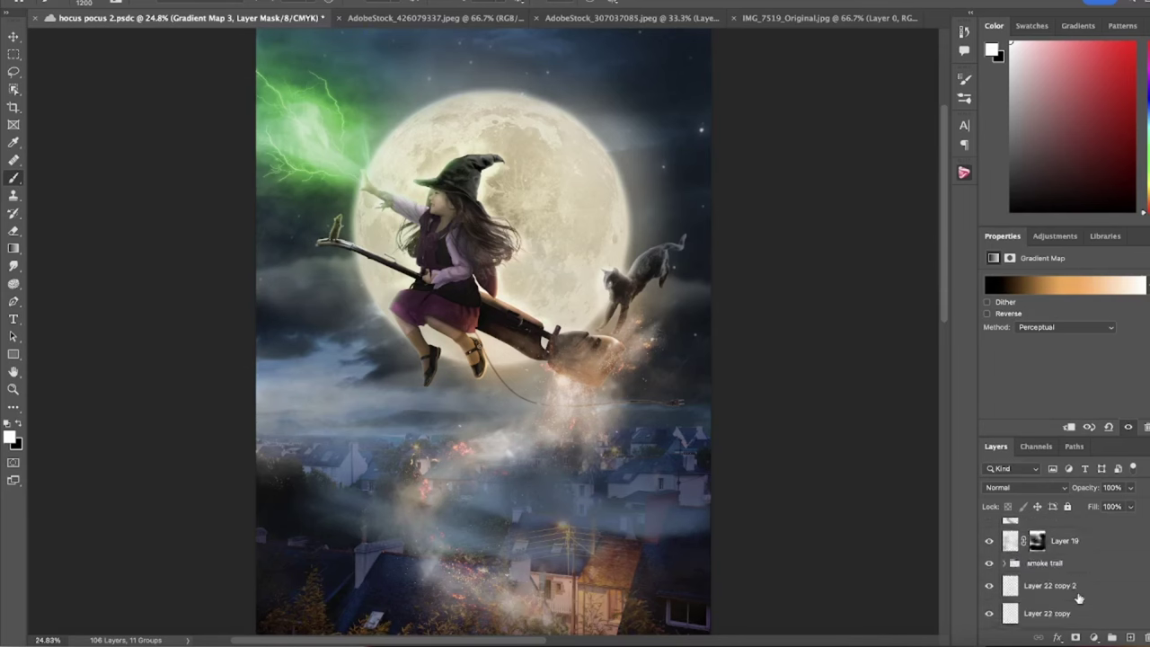
# Step: In Camera Raw, set Temperature -7, lower exposure, Shadows +12, Blacks +11 and adjust presence sliders
pyautogui.click(314, 0)
pyautogui.click(351, 62)
pyautogui.moveTo(948, 230); pyautogui.dragTo(966, 252)
pyautogui.moveTo(960, 288)
pyautogui.mouseDown()
pyautogui.moveTo(973, 329)
pyautogui.moveTo(958, 289)
pyautogui.mouseUp()
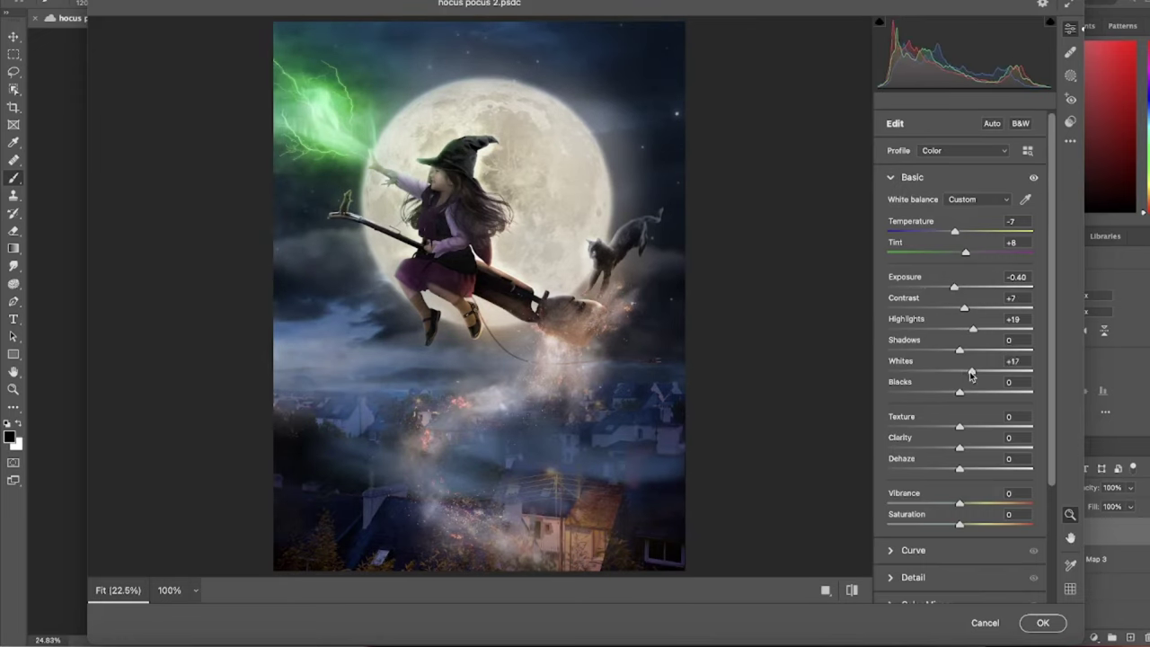
pyautogui.moveTo(959, 349); pyautogui.dragTo(968, 349)
pyautogui.moveTo(960, 392); pyautogui.dragTo(968, 392)
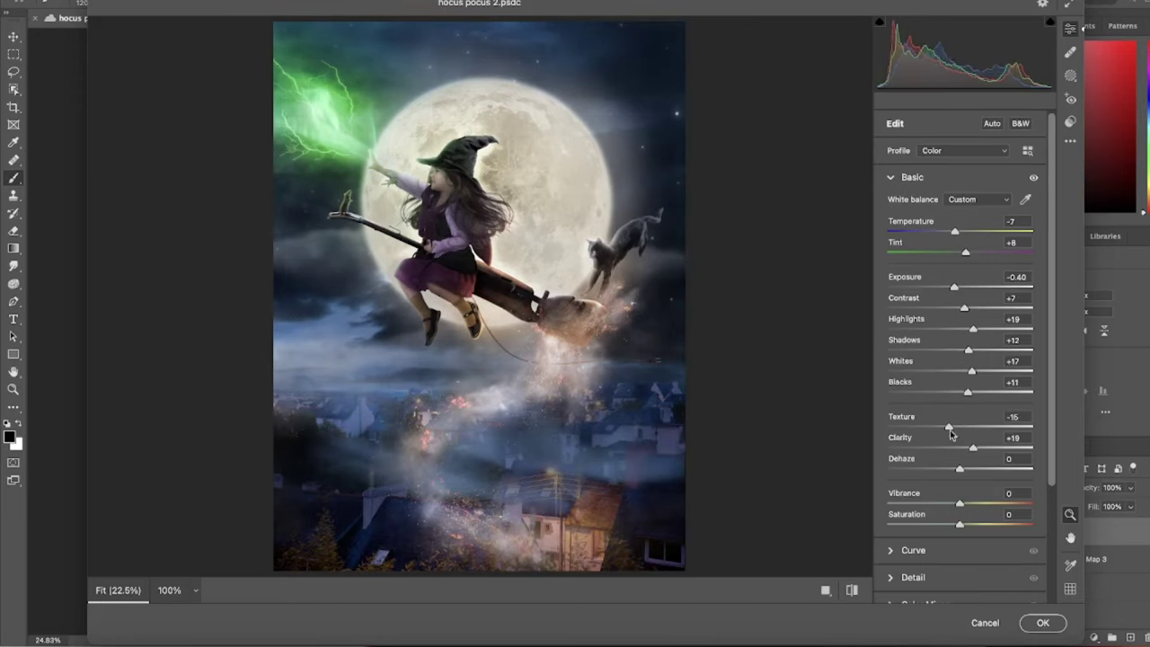
pyautogui.moveTo(951, 435); pyautogui.dragTo(948, 434)
pyautogui.moveTo(959, 468); pyautogui.dragTo(954, 468)
# Step: Add an edge-darkening vignette, view Color Grading, and create a Select Subject mask
pyautogui.scroll(-3, 954, 401)
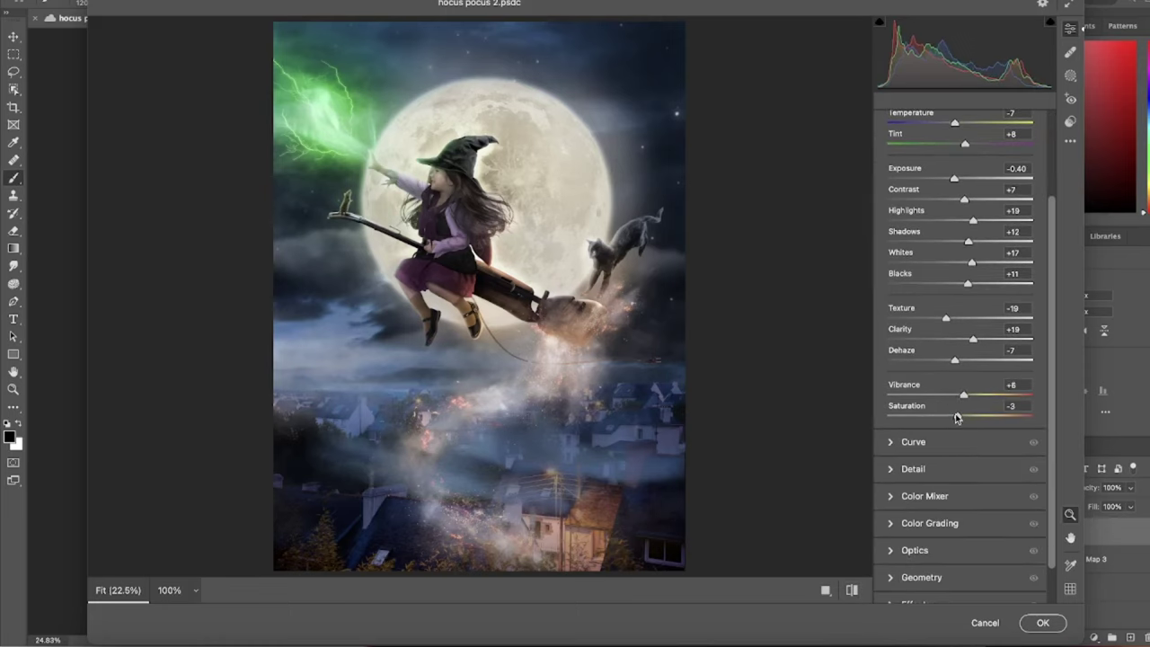
pyautogui.scroll(-8, 961, 404)
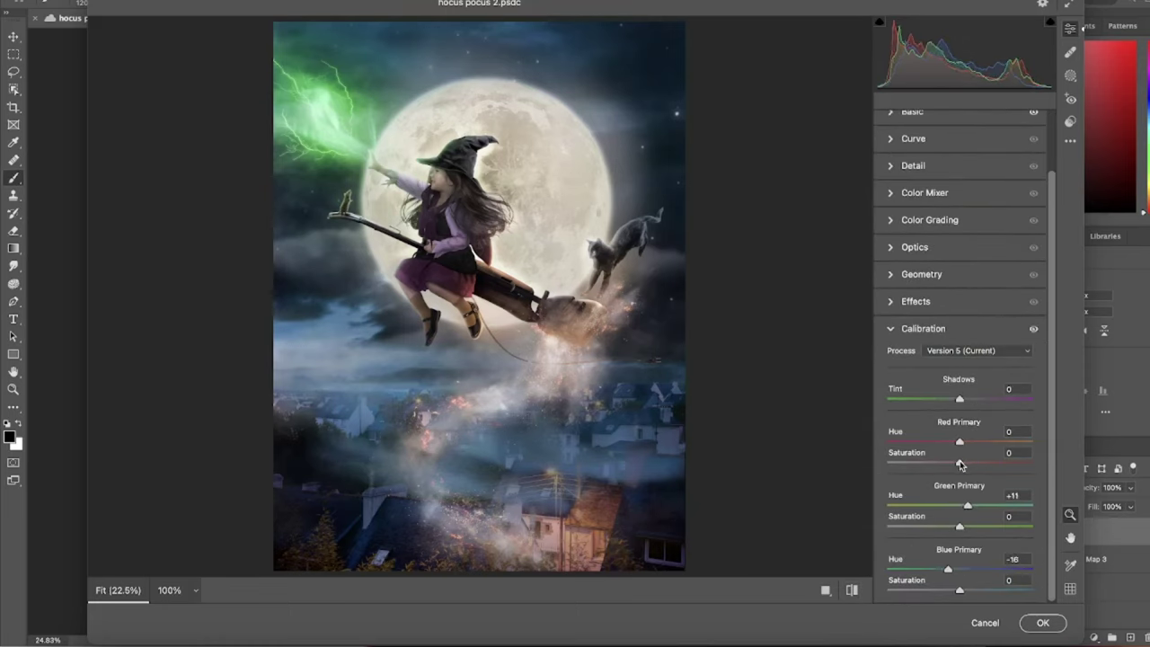
pyautogui.click(916, 301)
pyautogui.moveTo(960, 427); pyautogui.dragTo(946, 429)
pyautogui.click(930, 285)
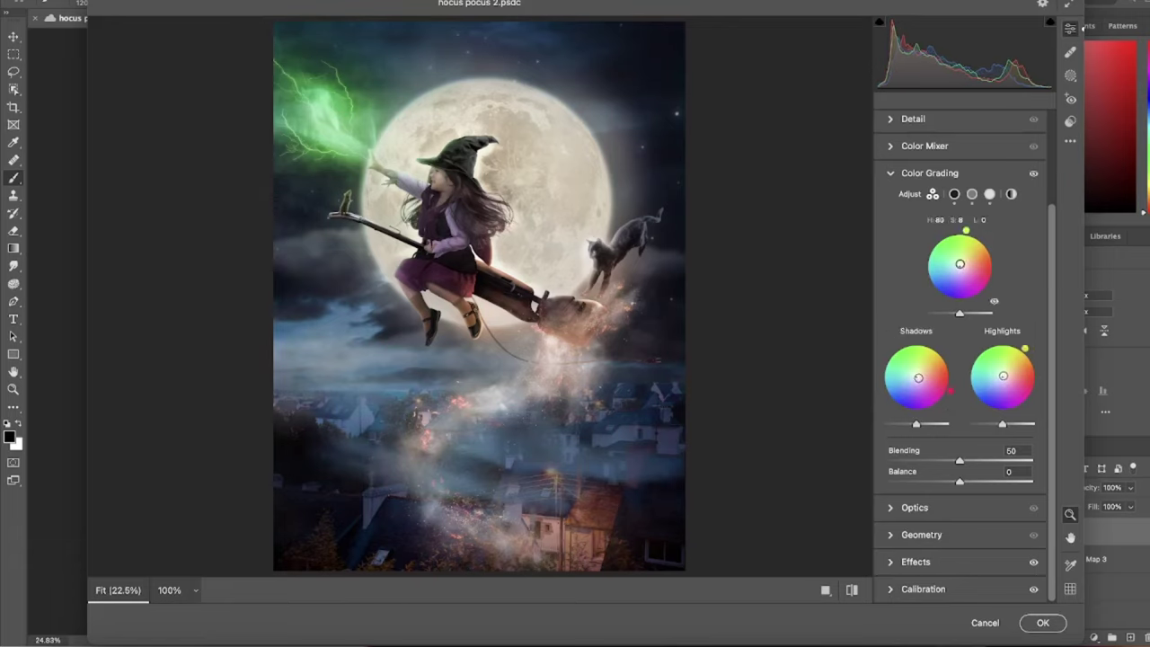
pyautogui.scroll(3, 961, 359)
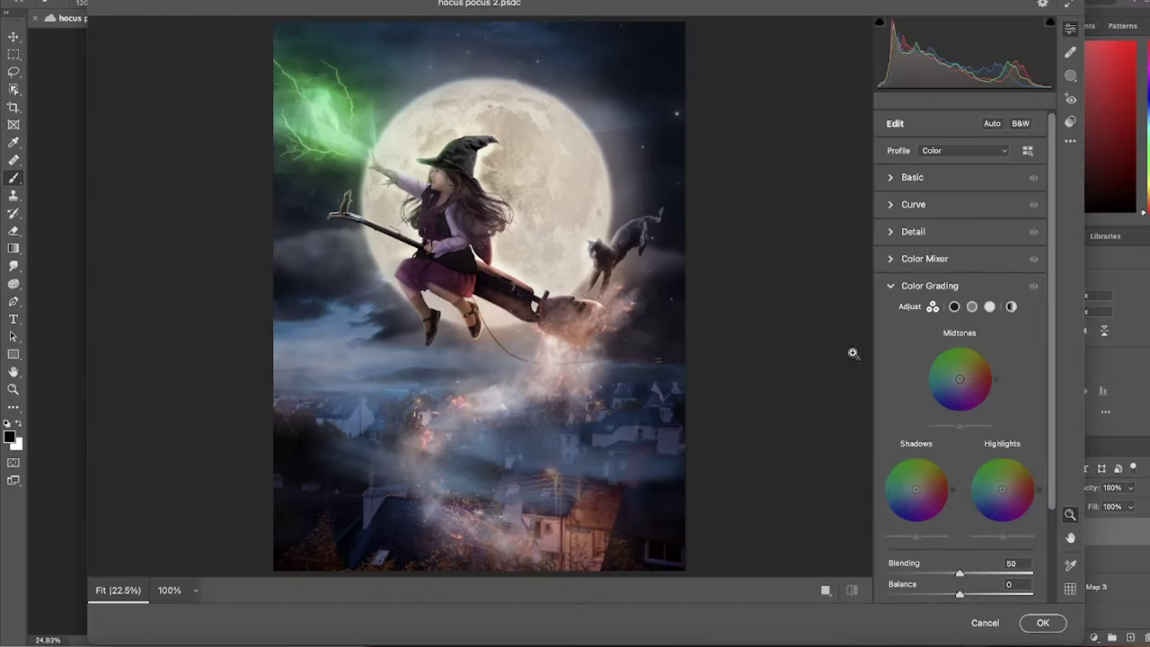
pyautogui.press('m')
pyautogui.click(947, 153)
# Step: Set the subject mask to Exposure -0.20, Highlights +21 and Shadows +13
pyautogui.moveTo(960, 429); pyautogui.dragTo(956, 429)
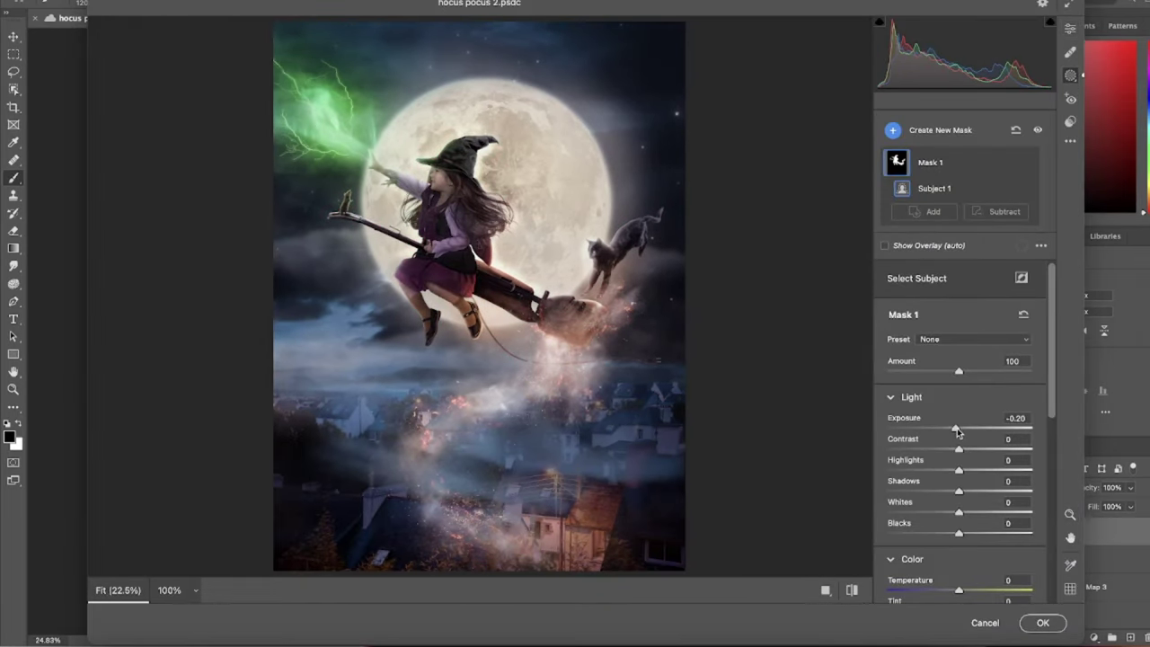
pyautogui.moveTo(978, 474); pyautogui.dragTo(975, 471)
pyautogui.moveTo(958, 491)
pyautogui.mouseDown()
pyautogui.moveTo(969, 494)
pyautogui.moveTo(954, 474)
pyautogui.mouseUp()
pyautogui.scroll(-3, 966, 515)
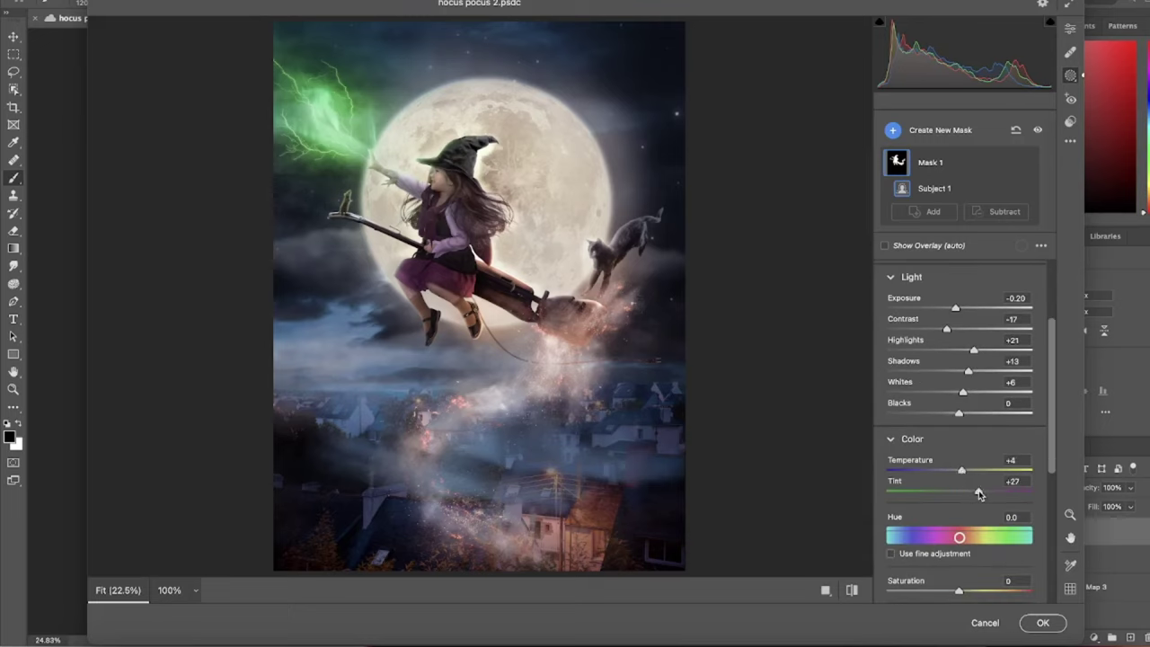
pyautogui.scroll(-5, 948, 445)
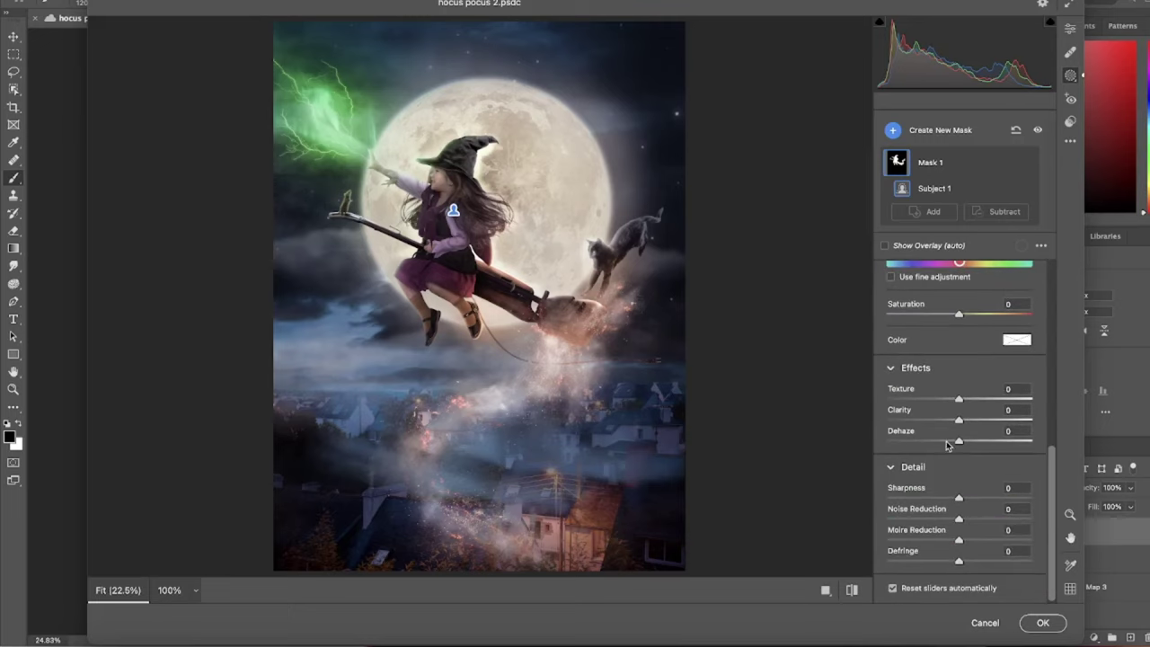